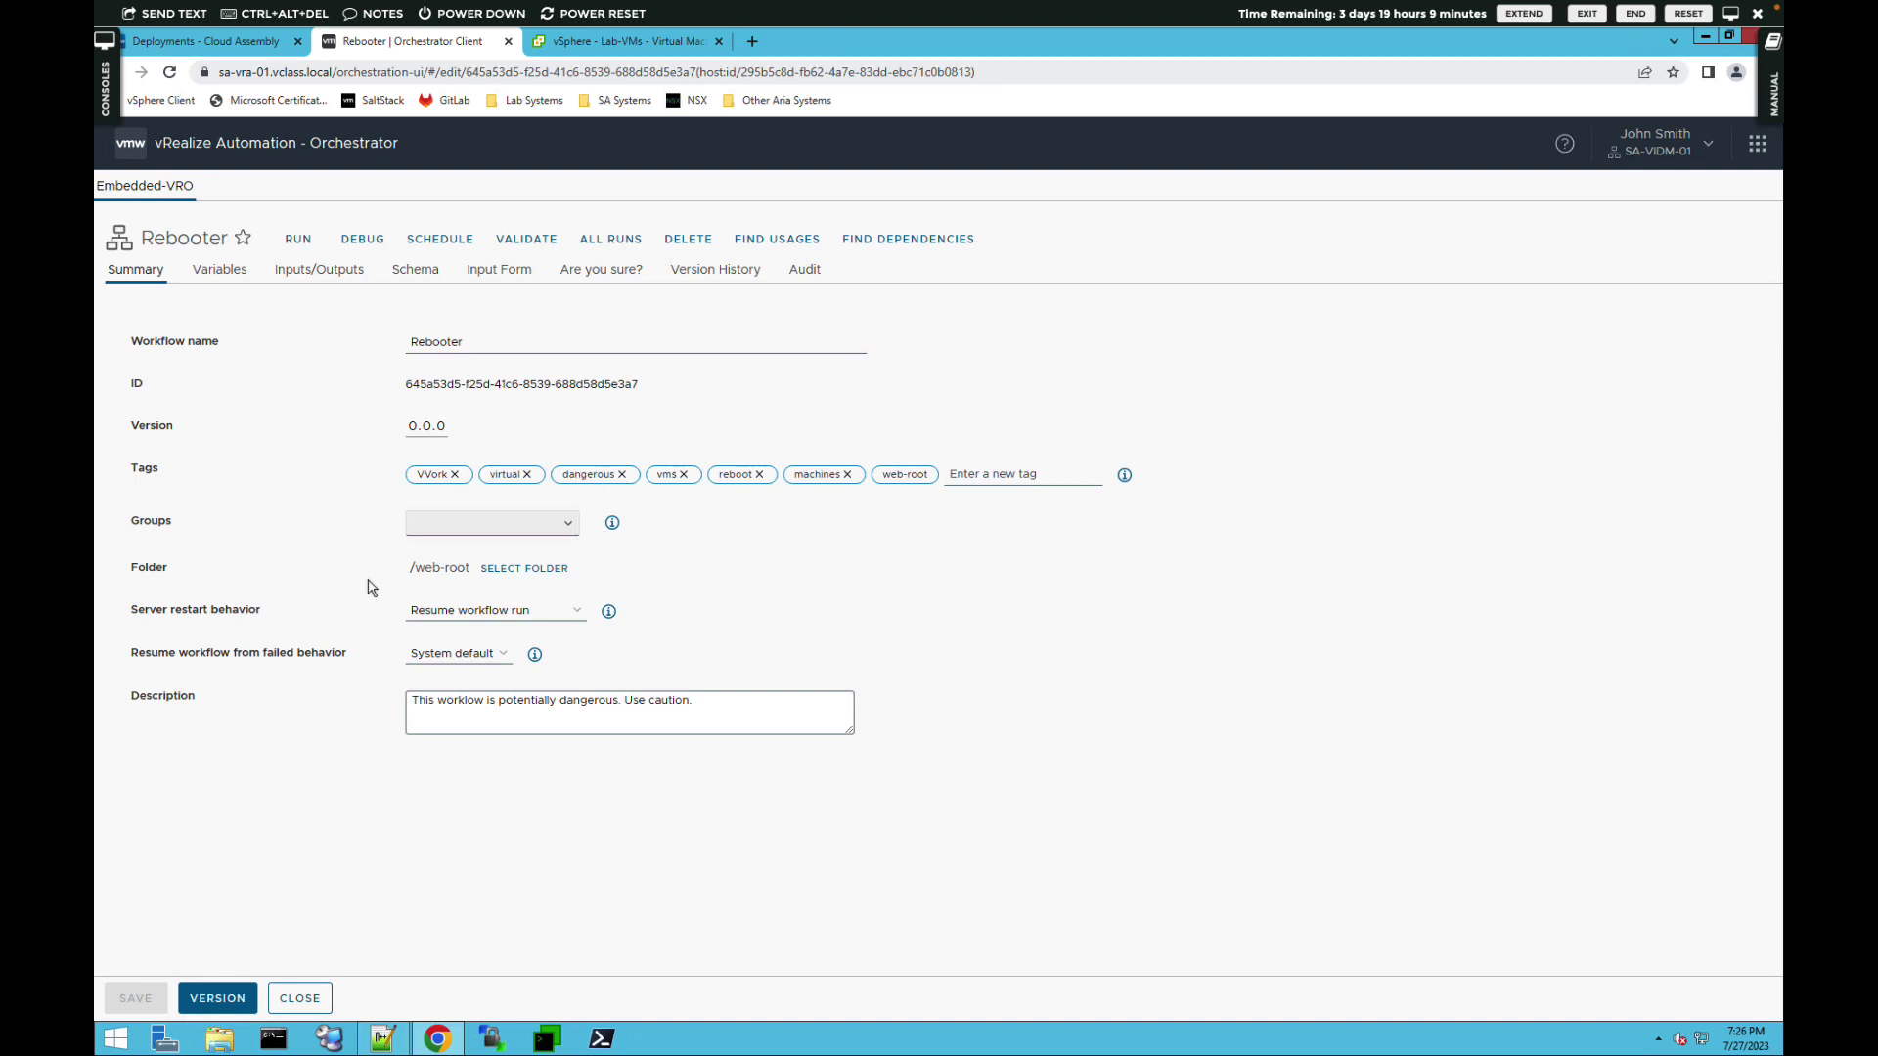
Review the Rebooter workflow's inputs, its variables and the layout of its schema.
{"action": "left_click", "coordinate": [307, 279]}
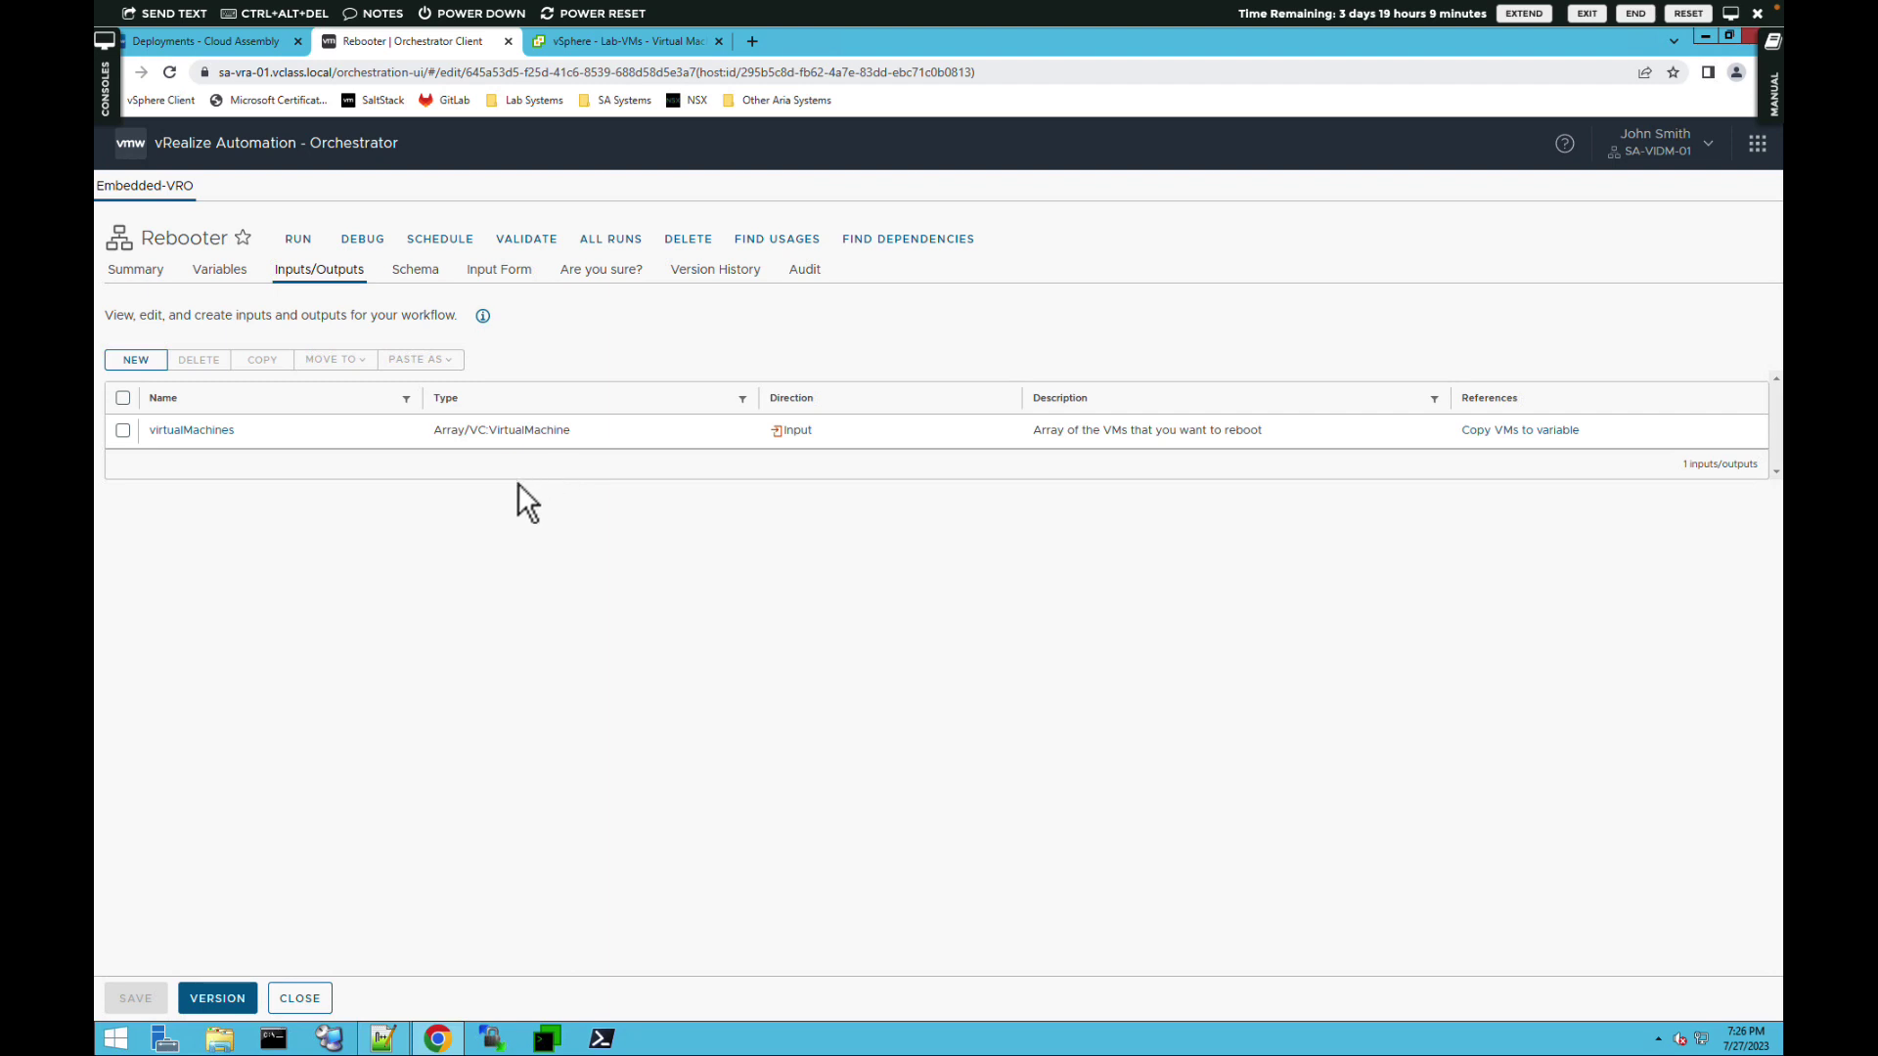
{"action": "left_click", "coordinate": [415, 277]}
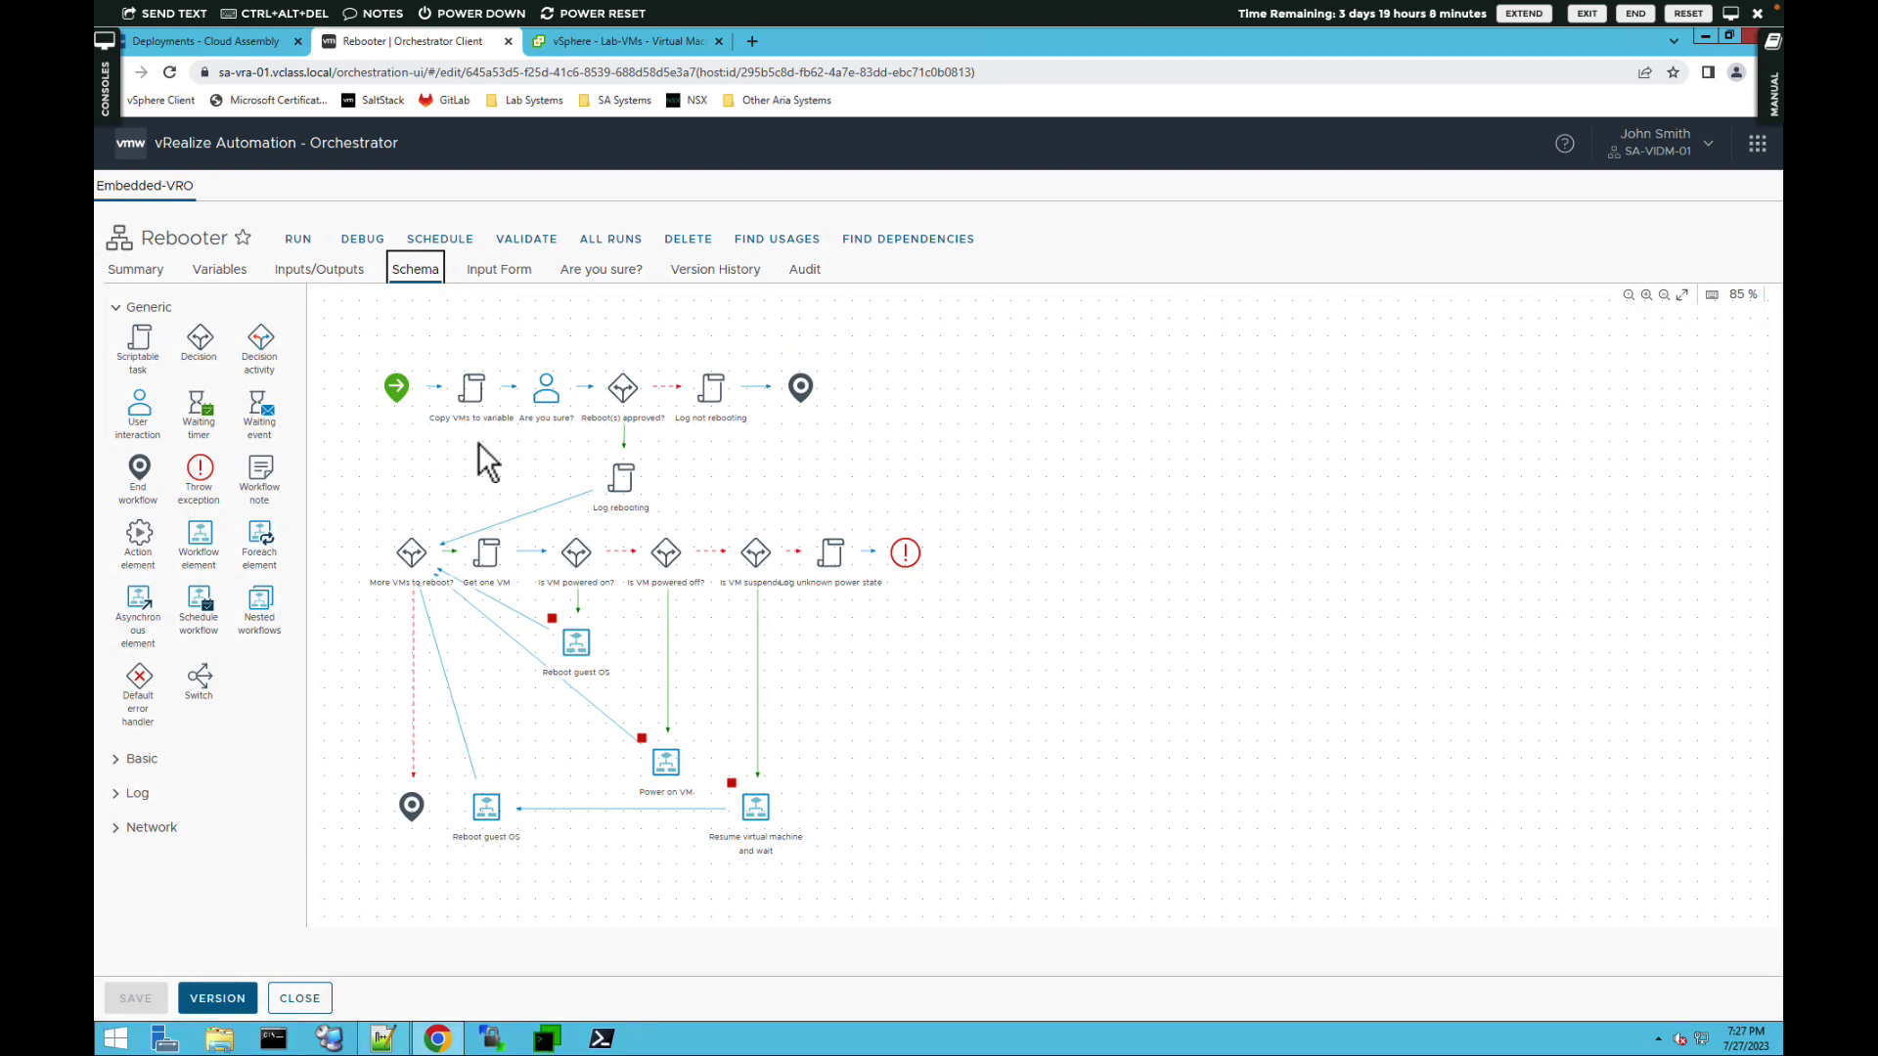
{"action": "left_click", "coordinate": [315, 275]}
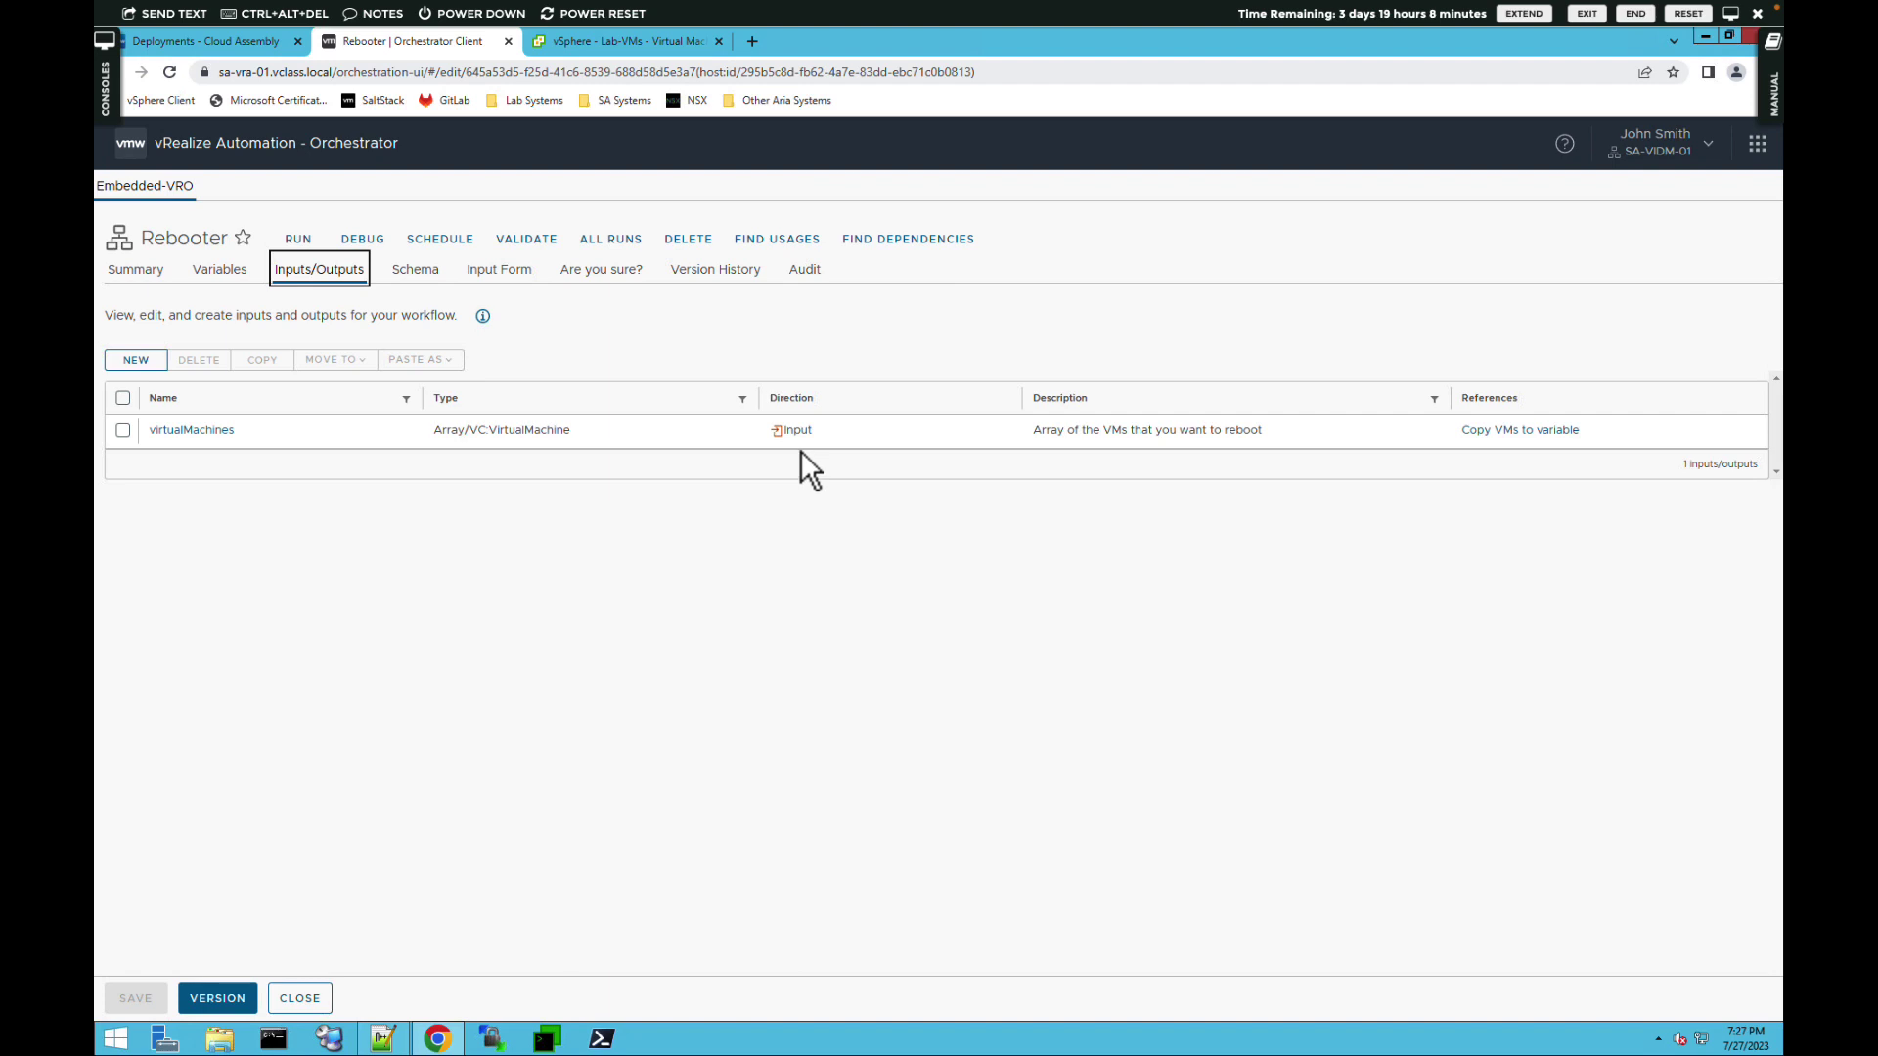
{"action": "left_click", "coordinate": [426, 277]}
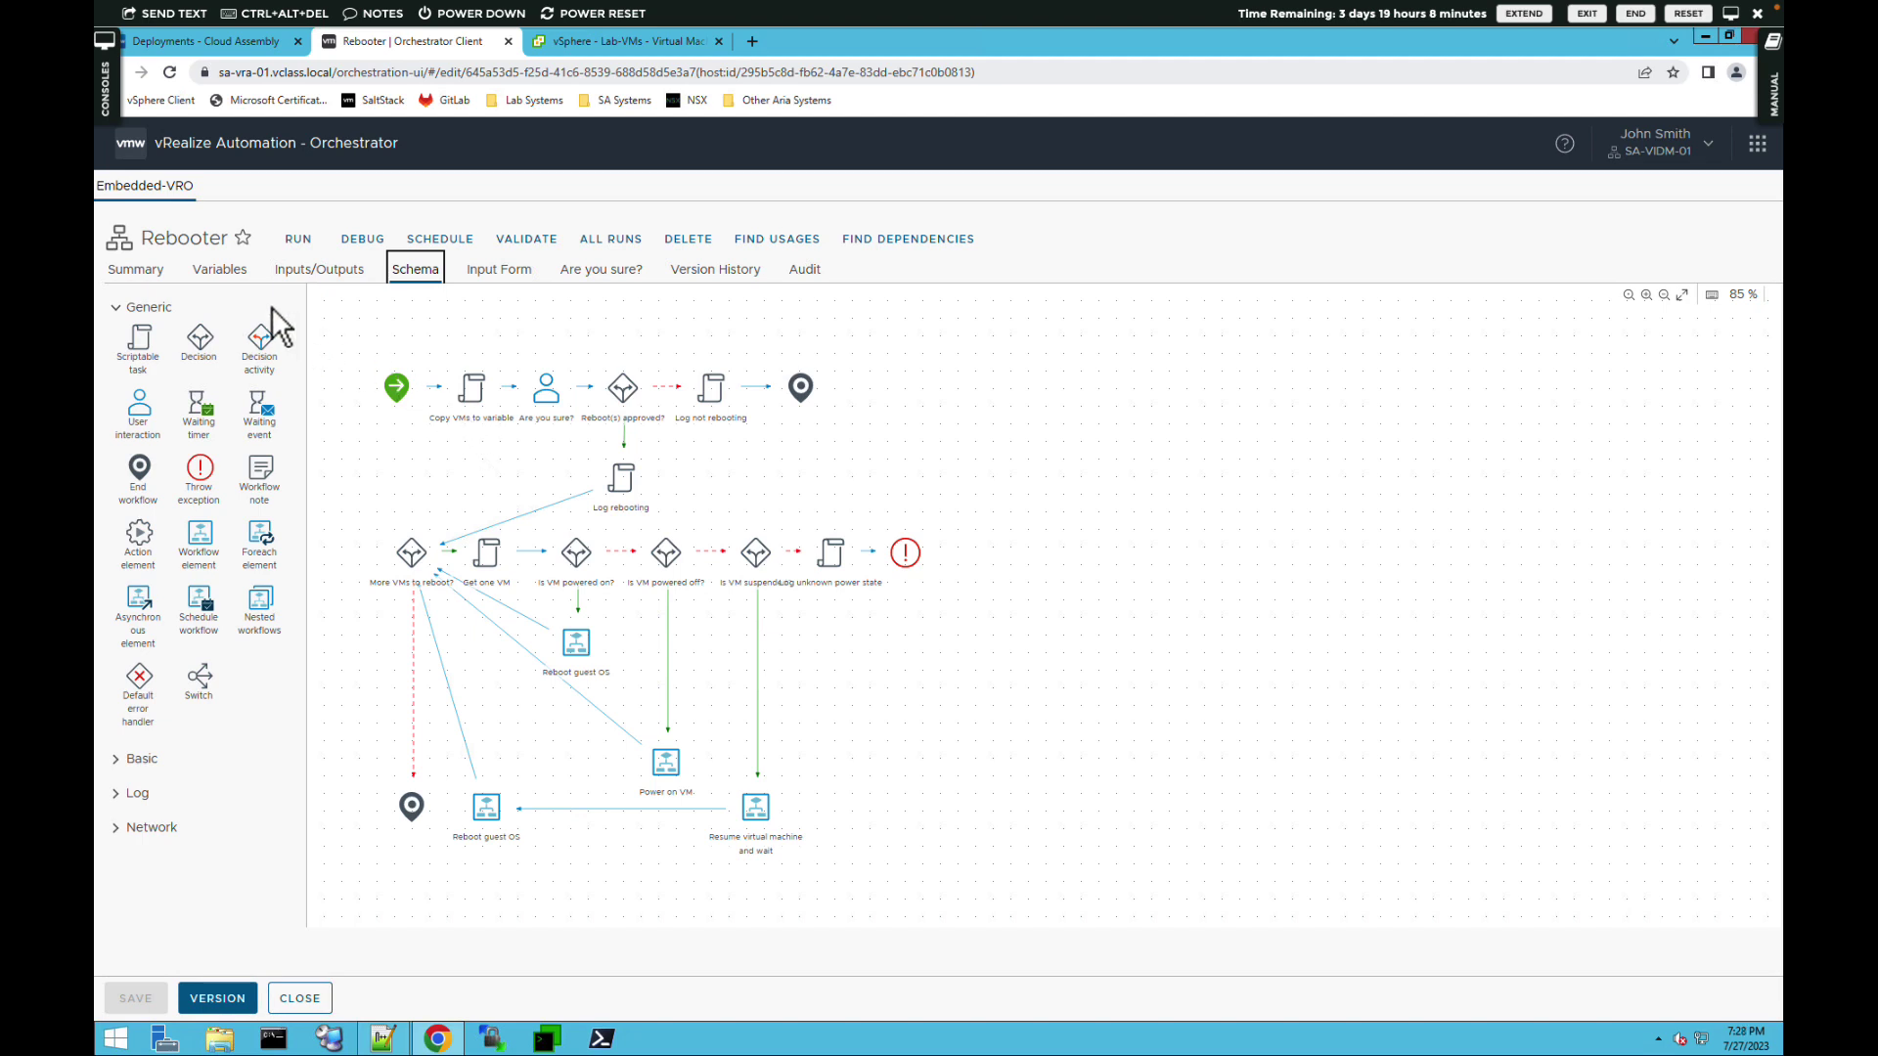
{"action": "left_click", "coordinate": [221, 273]}
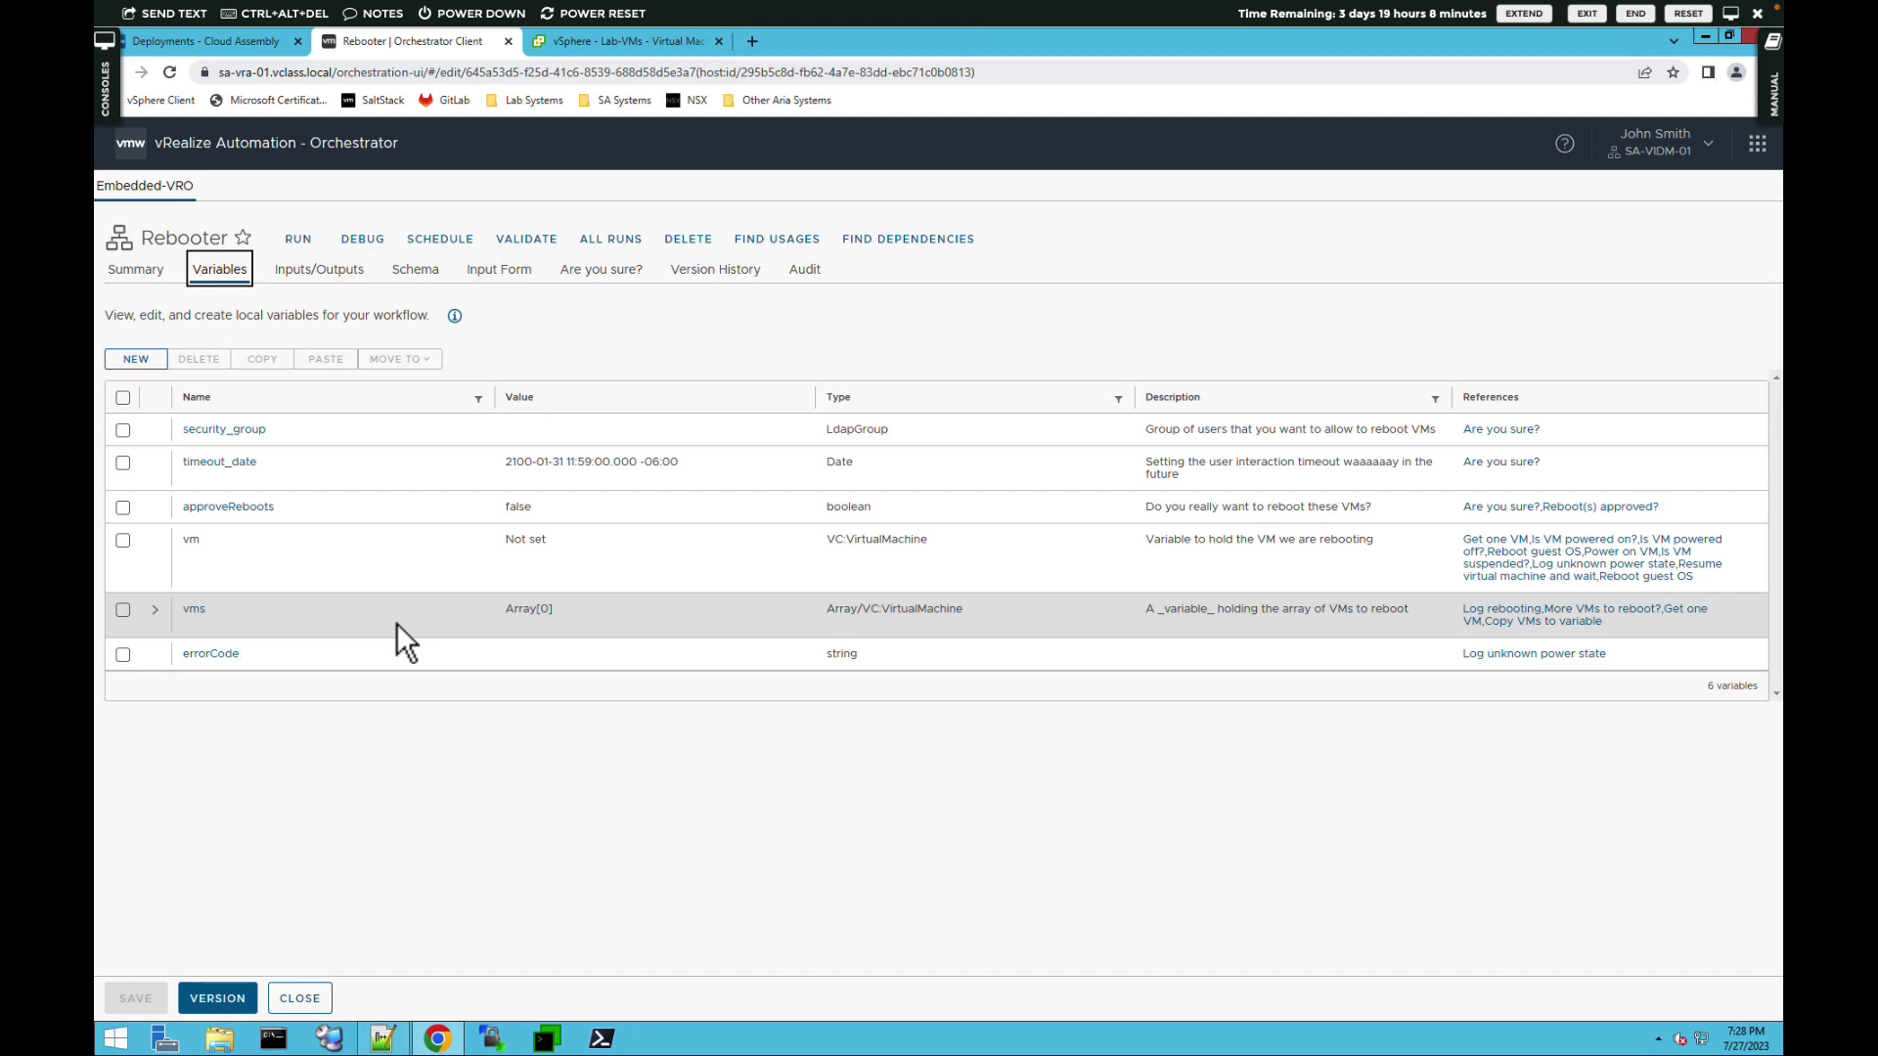
{"action": "left_click", "coordinate": [414, 270]}
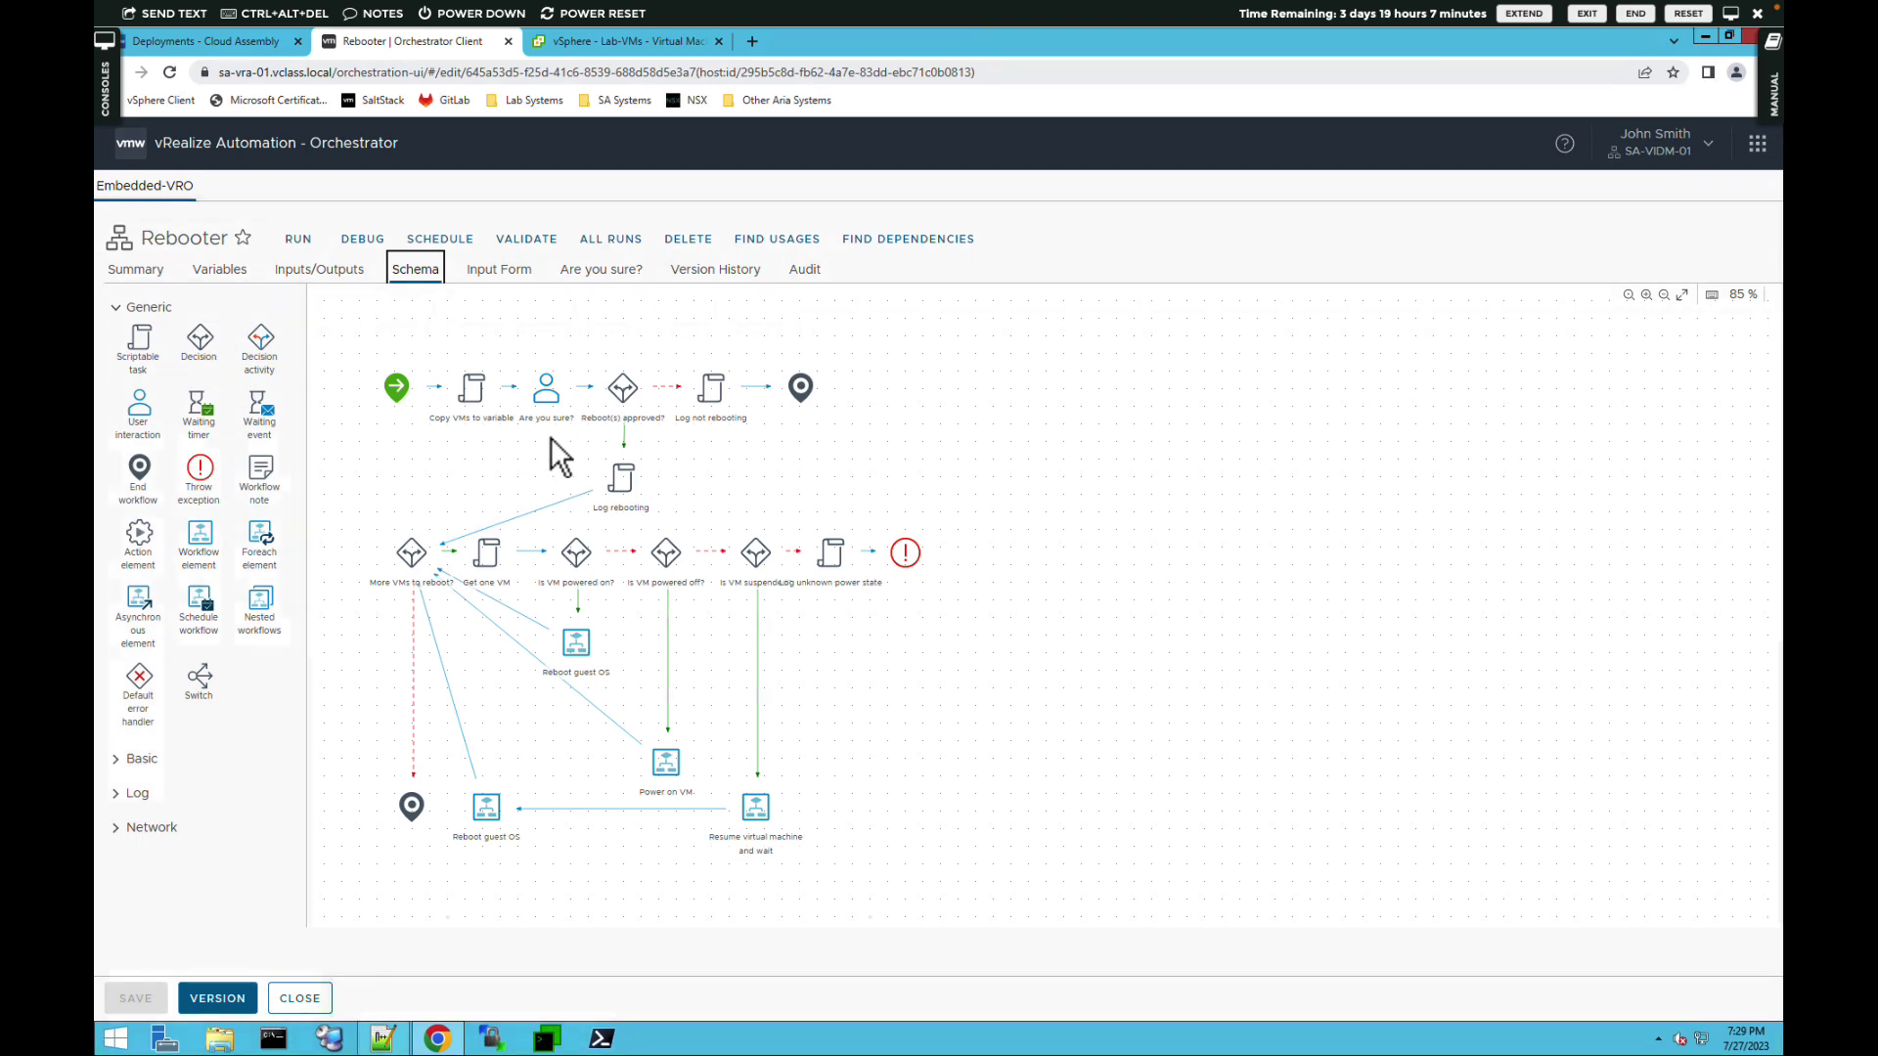
Examine the scripts of the Log rebooting and Log not rebooting tasks in the schema.
{"action": "mouse_move", "coordinate": [627, 398]}
{"action": "left_click", "coordinate": [626, 501]}
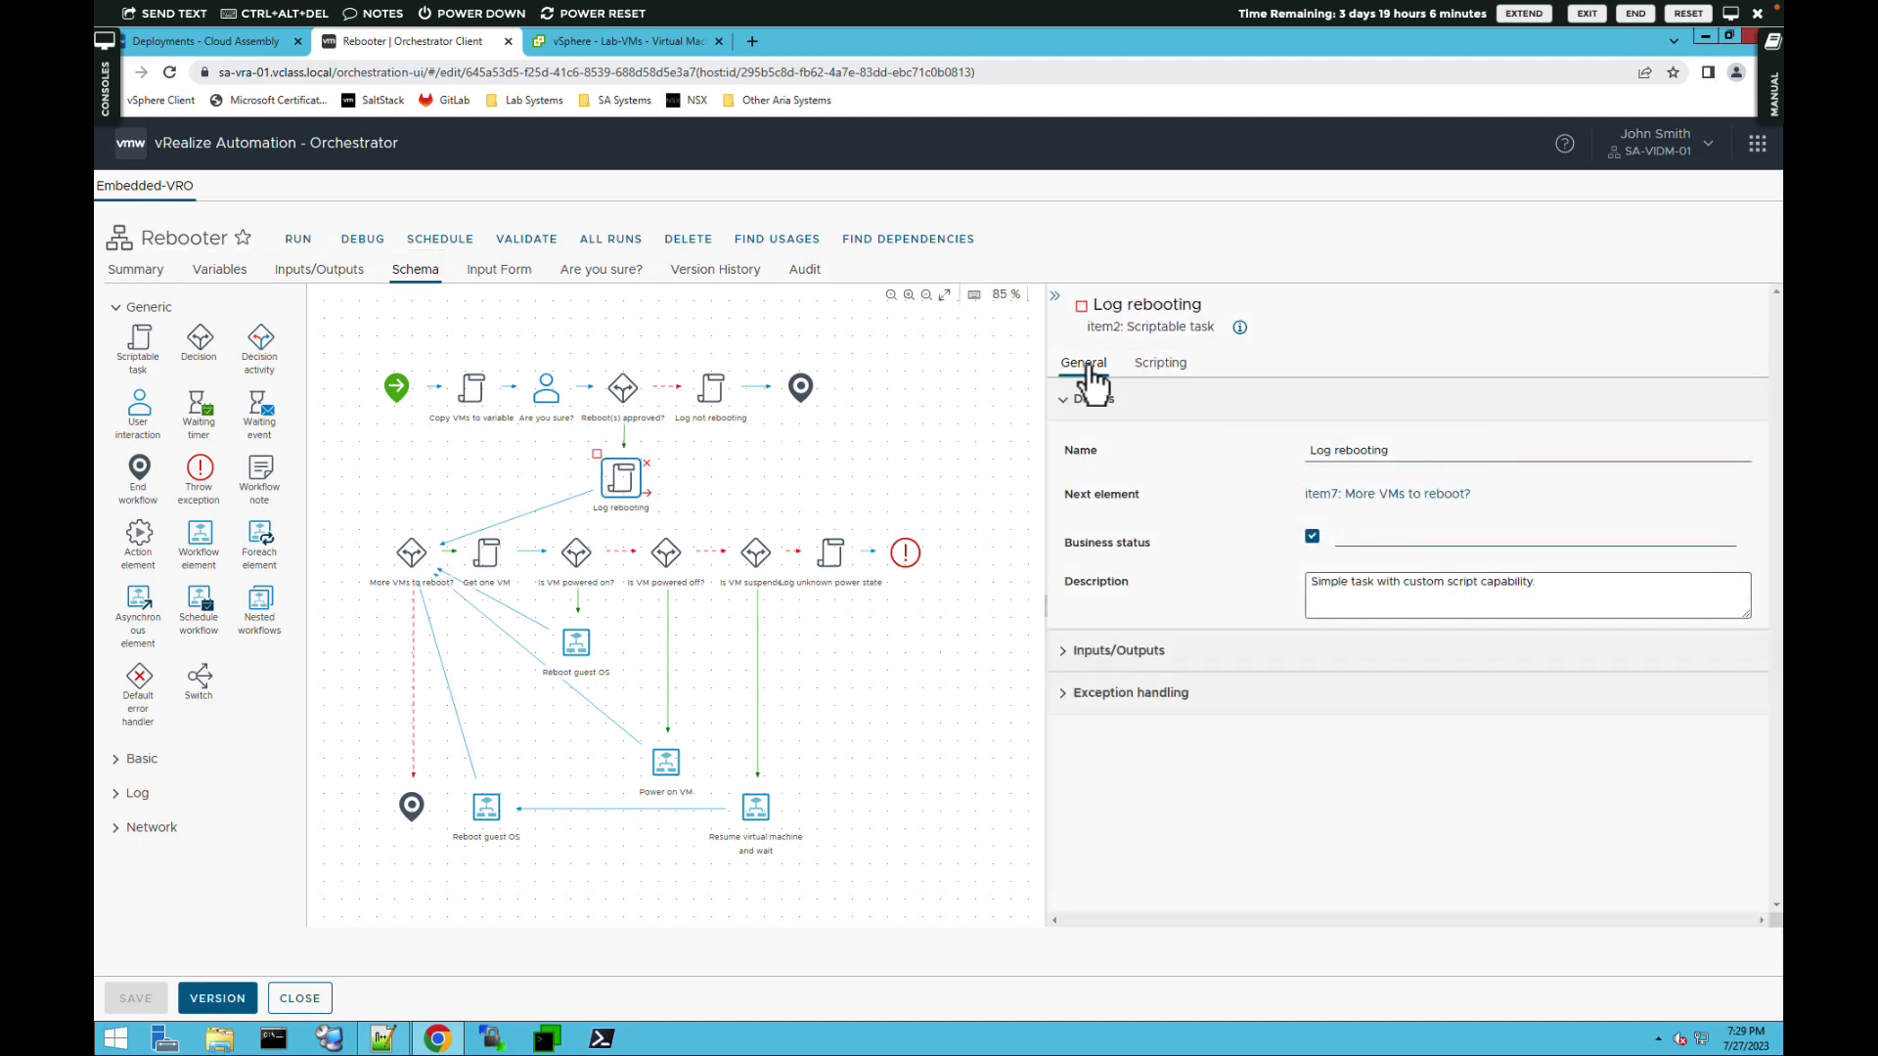
{"action": "left_click", "coordinate": [1157, 372]}
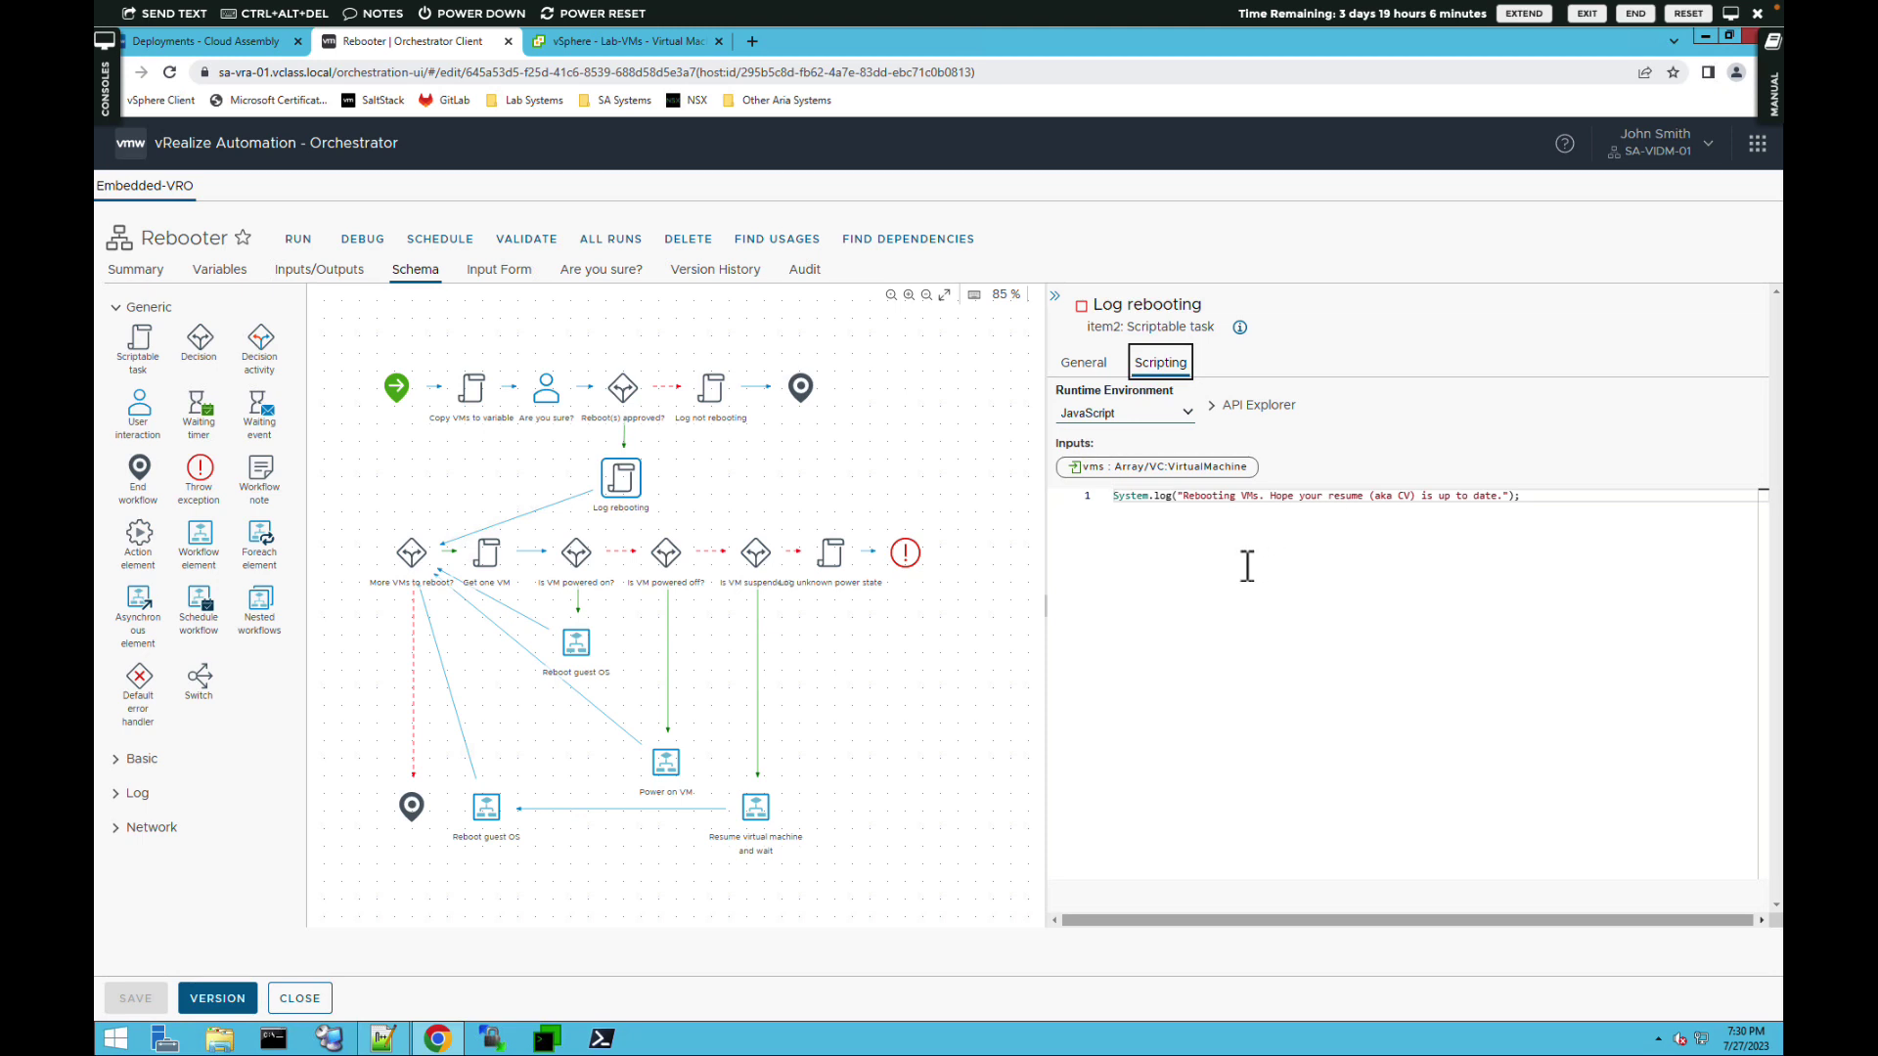
{"action": "left_click", "coordinate": [718, 403]}
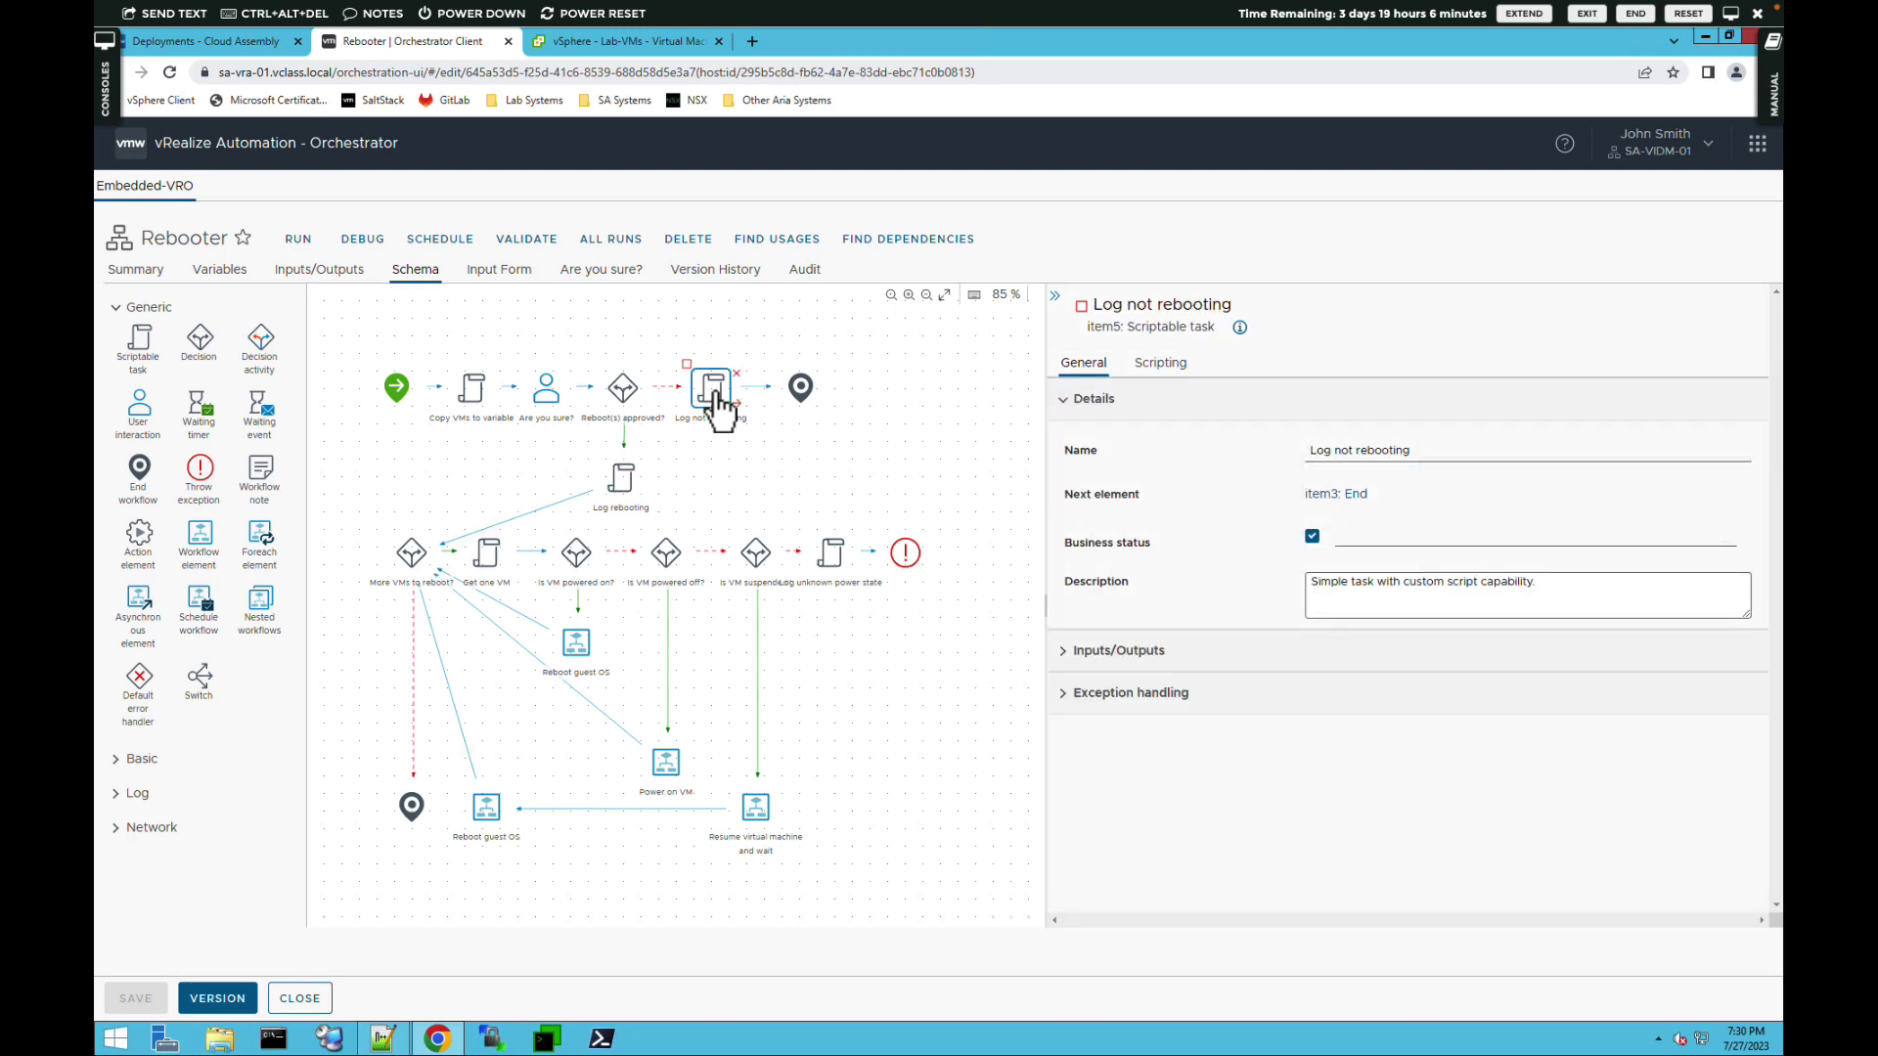
{"action": "left_click", "coordinate": [1165, 370]}
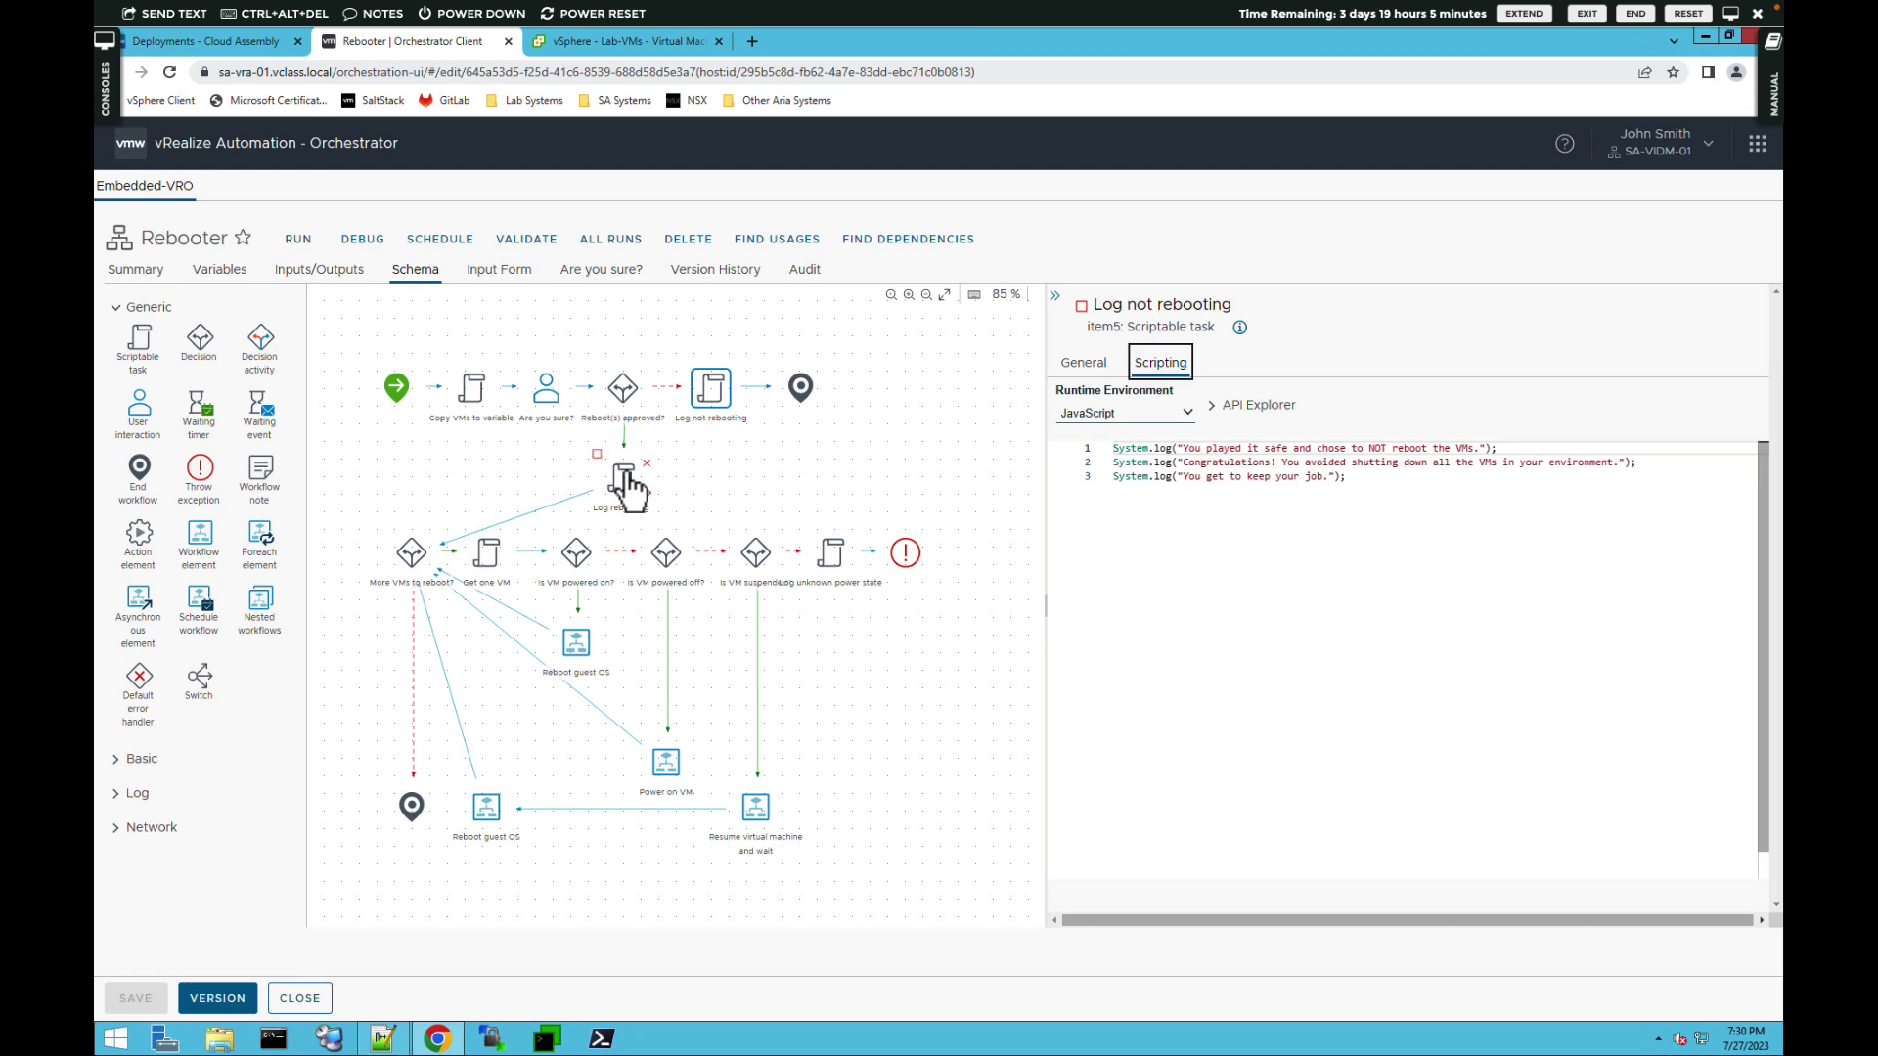
Inspect the More VMs to reboot? decision and the inputs, outputs and script of the Get one VM task.
{"action": "left_click", "coordinate": [416, 562]}
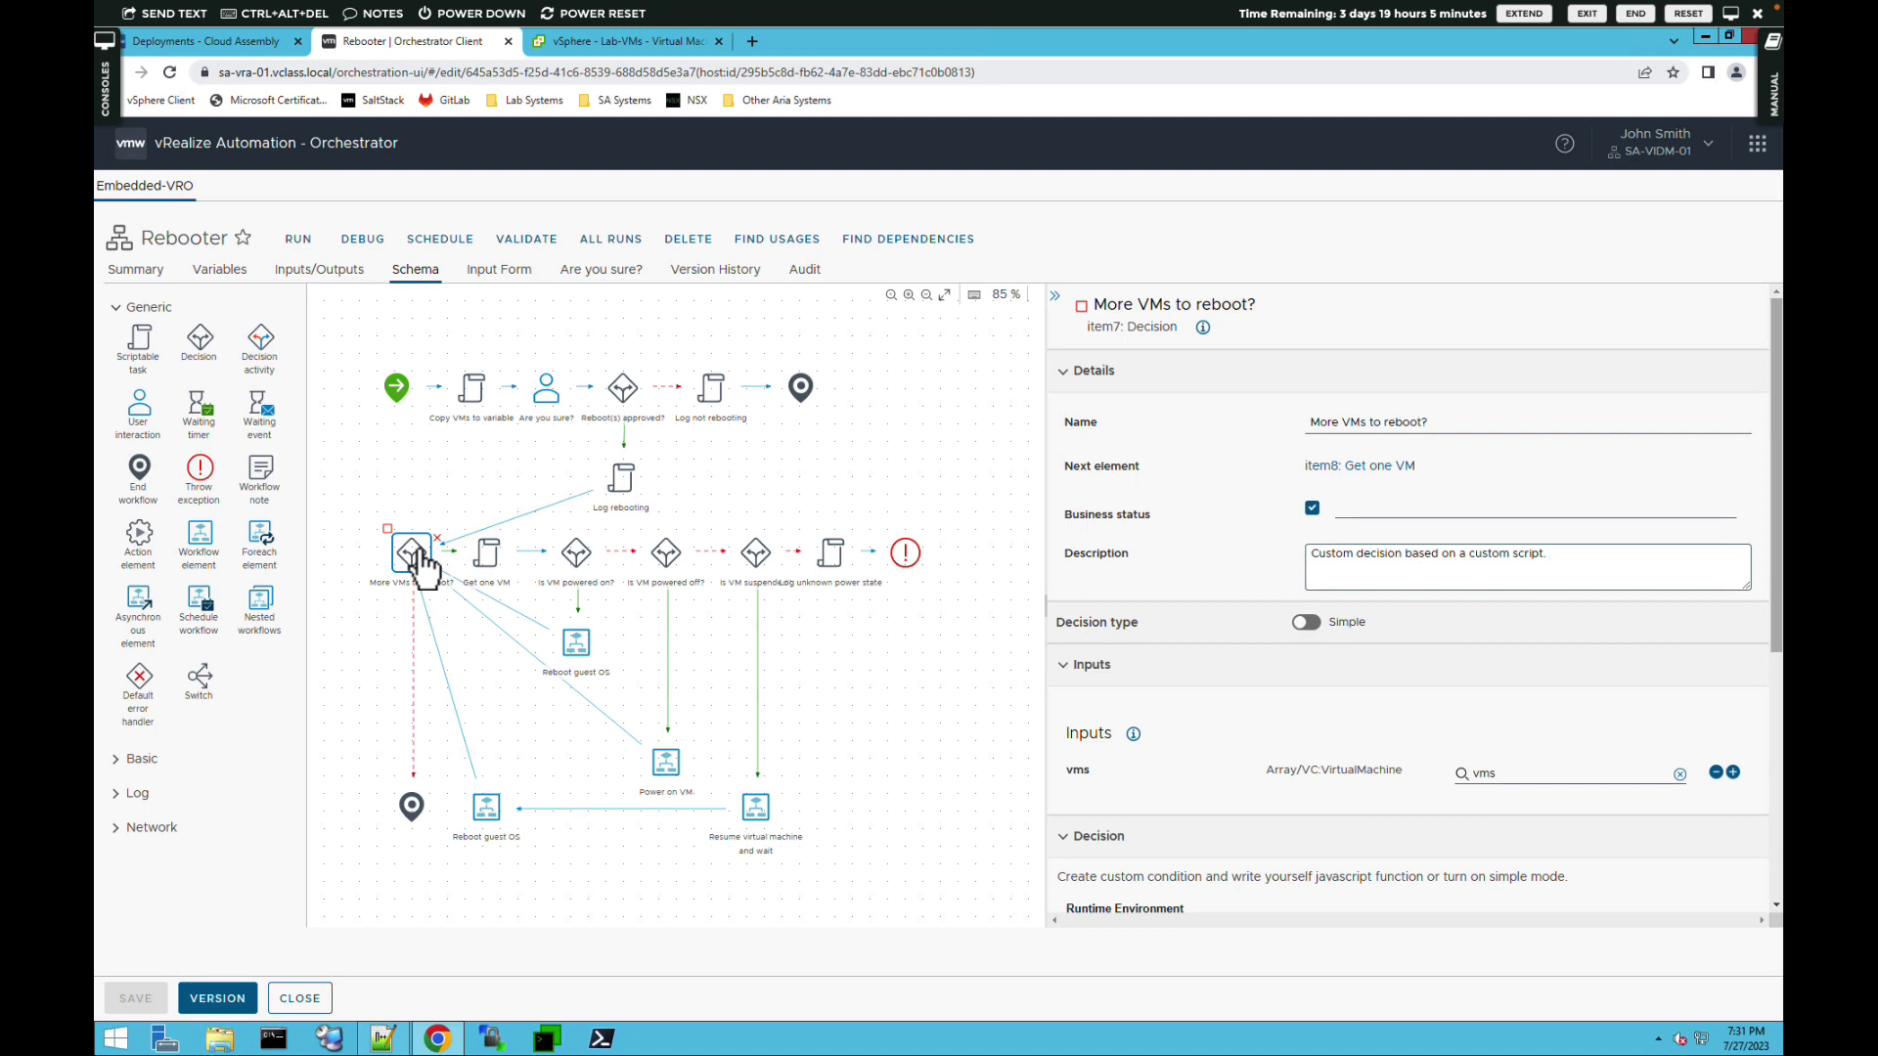
{"action": "left_click", "coordinate": [490, 565]}
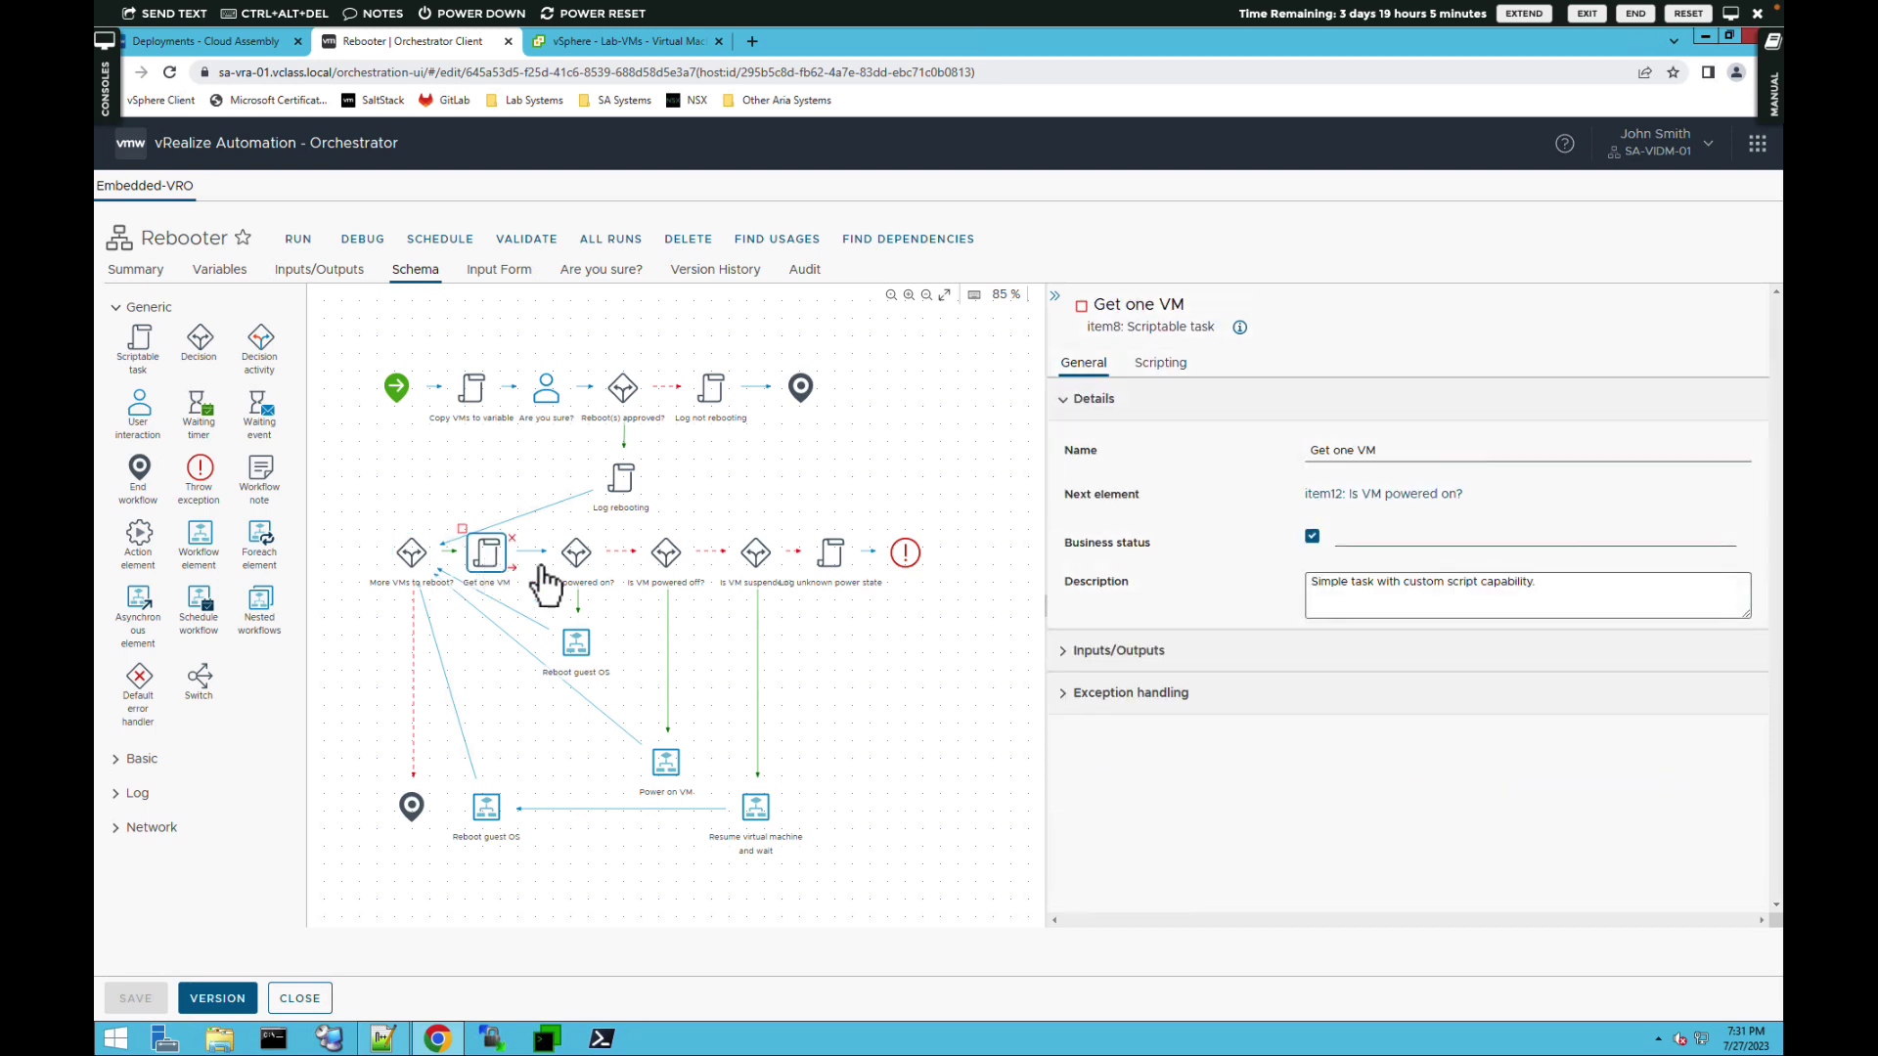
{"action": "left_click", "coordinate": [1071, 653]}
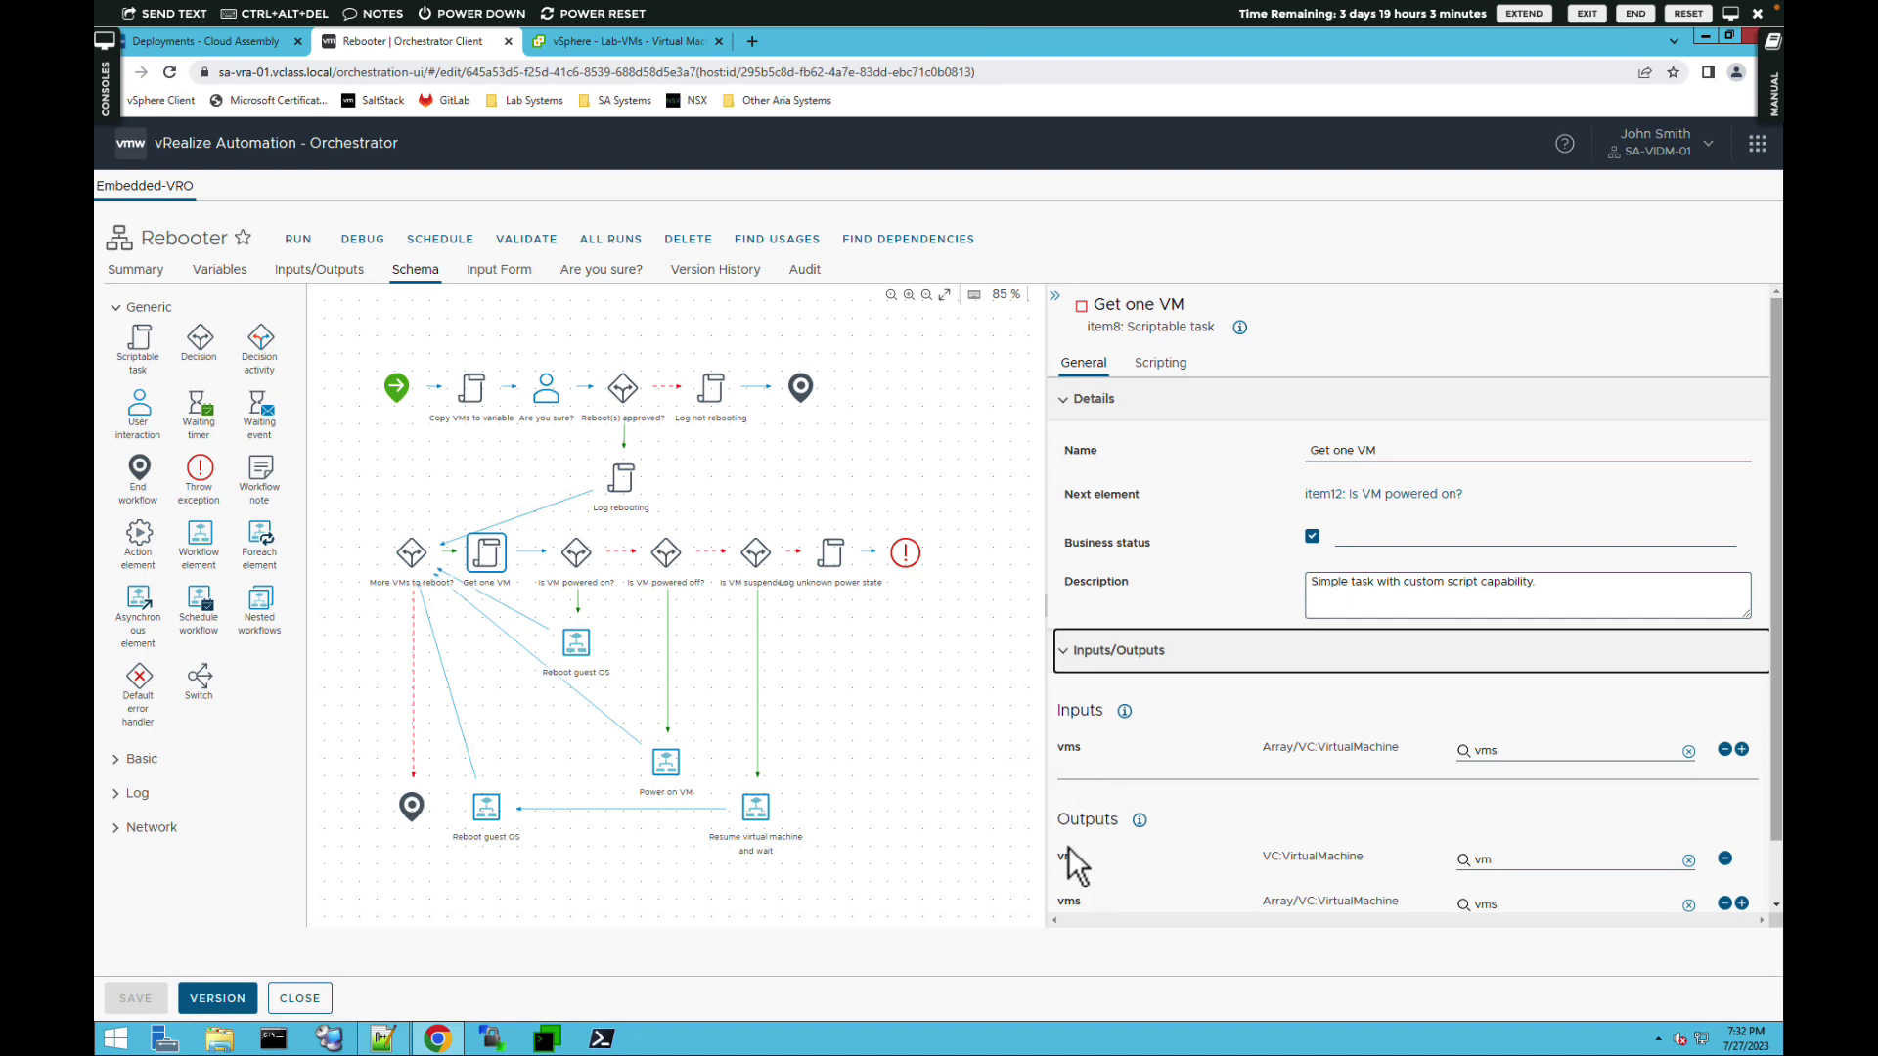
{"action": "left_click", "coordinate": [1166, 366]}
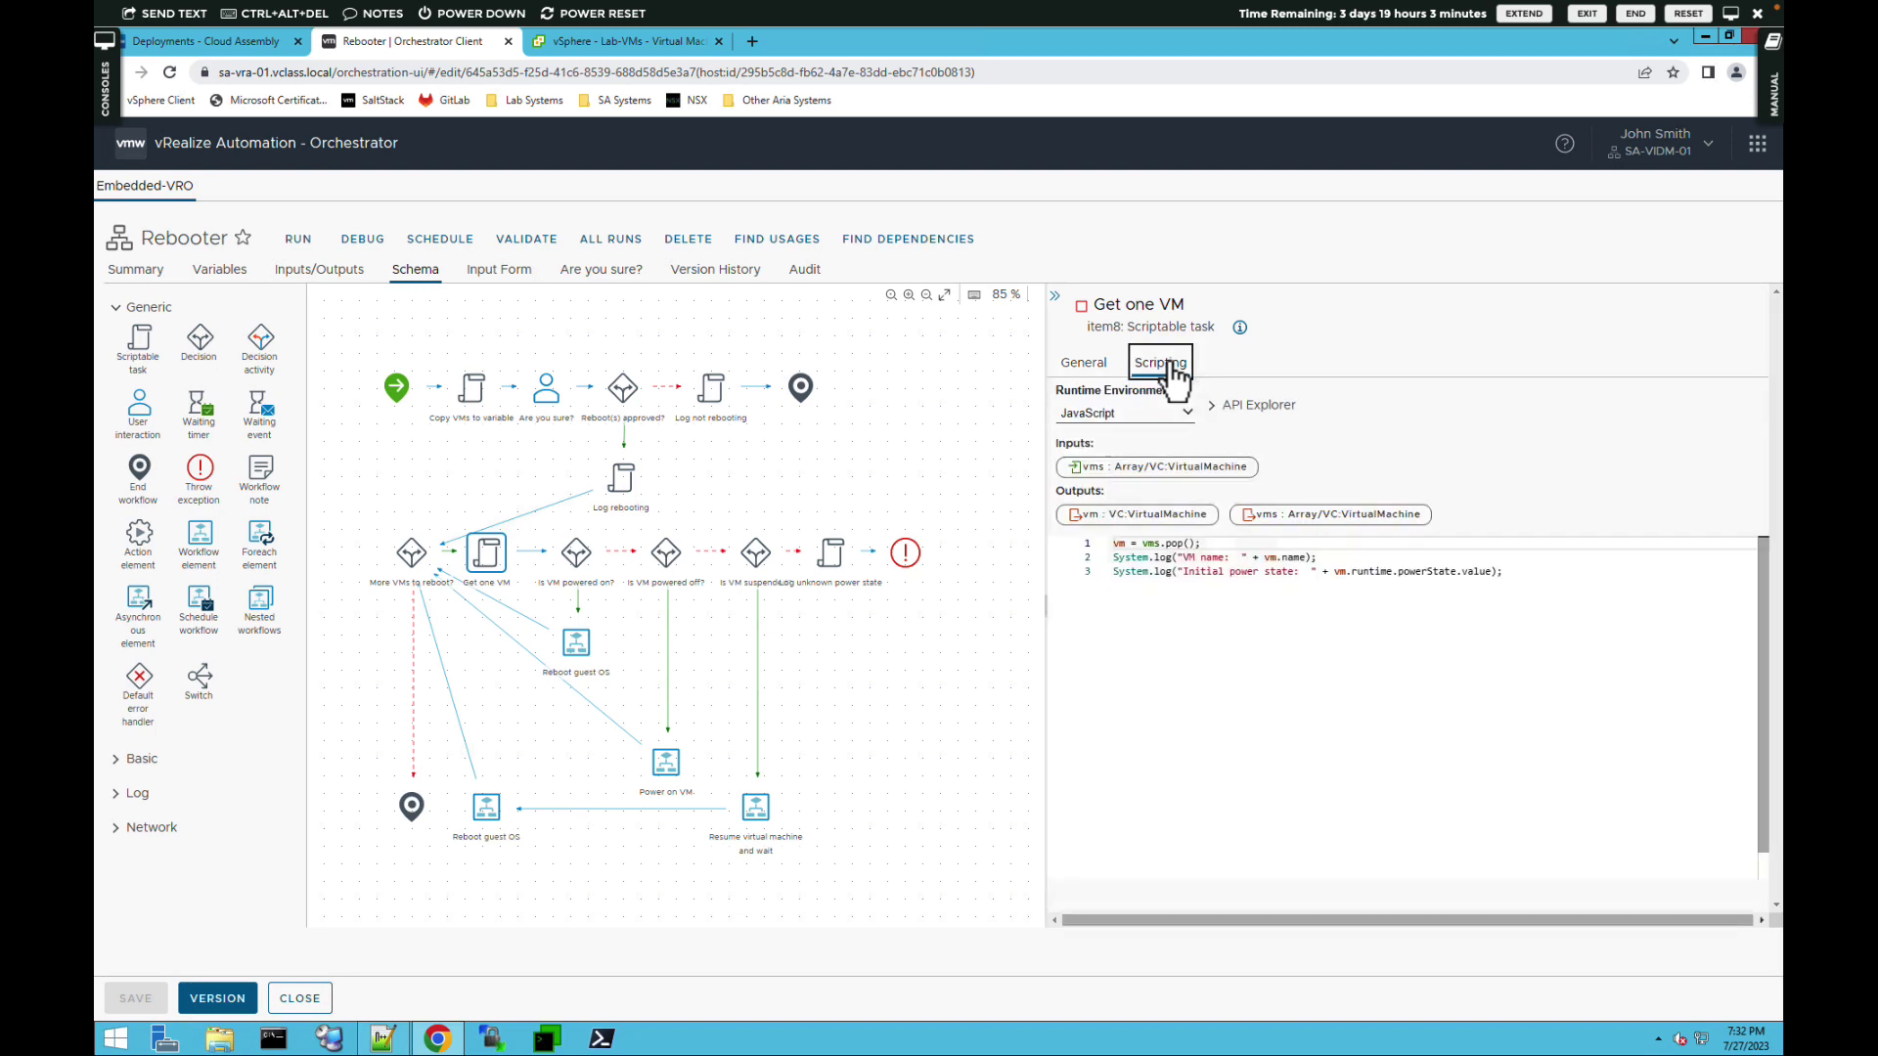
{"action": "left_click", "coordinate": [1235, 672]}
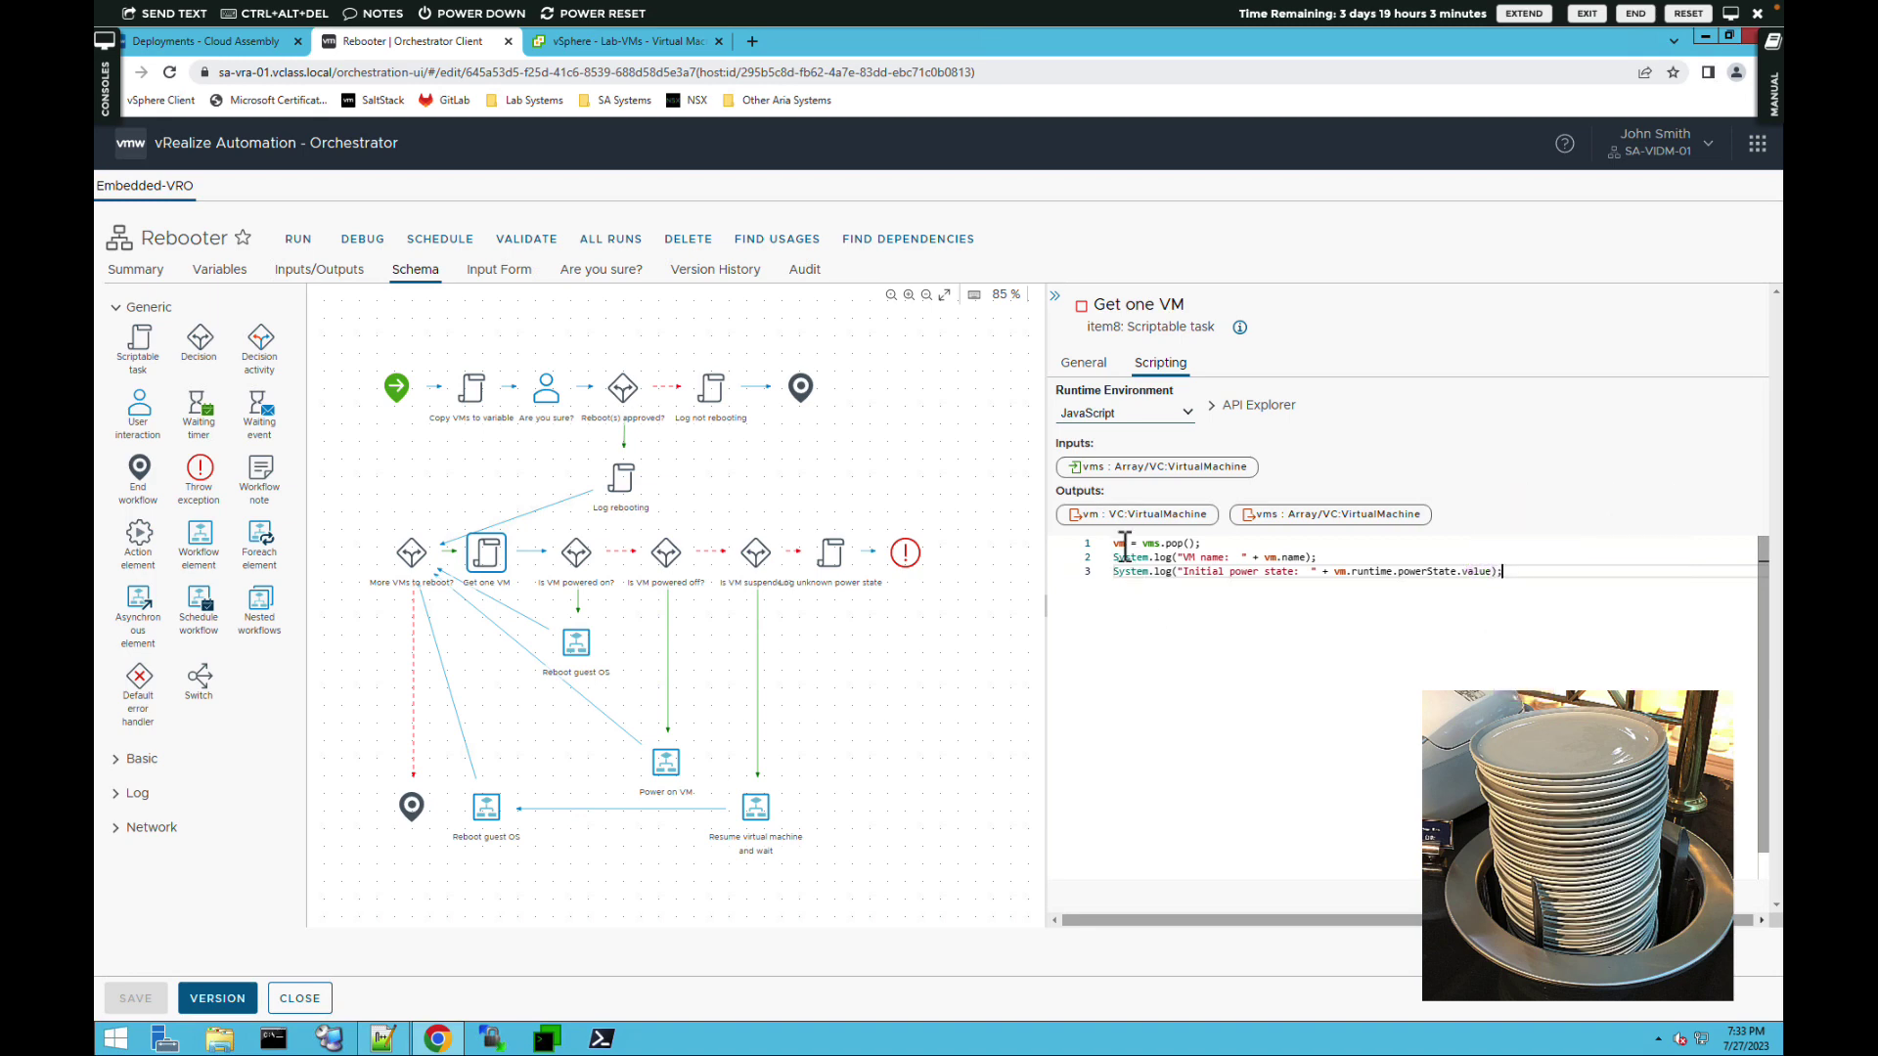
{"action": "left_click", "coordinate": [1197, 543]}
{"action": "type", "text": ";"}
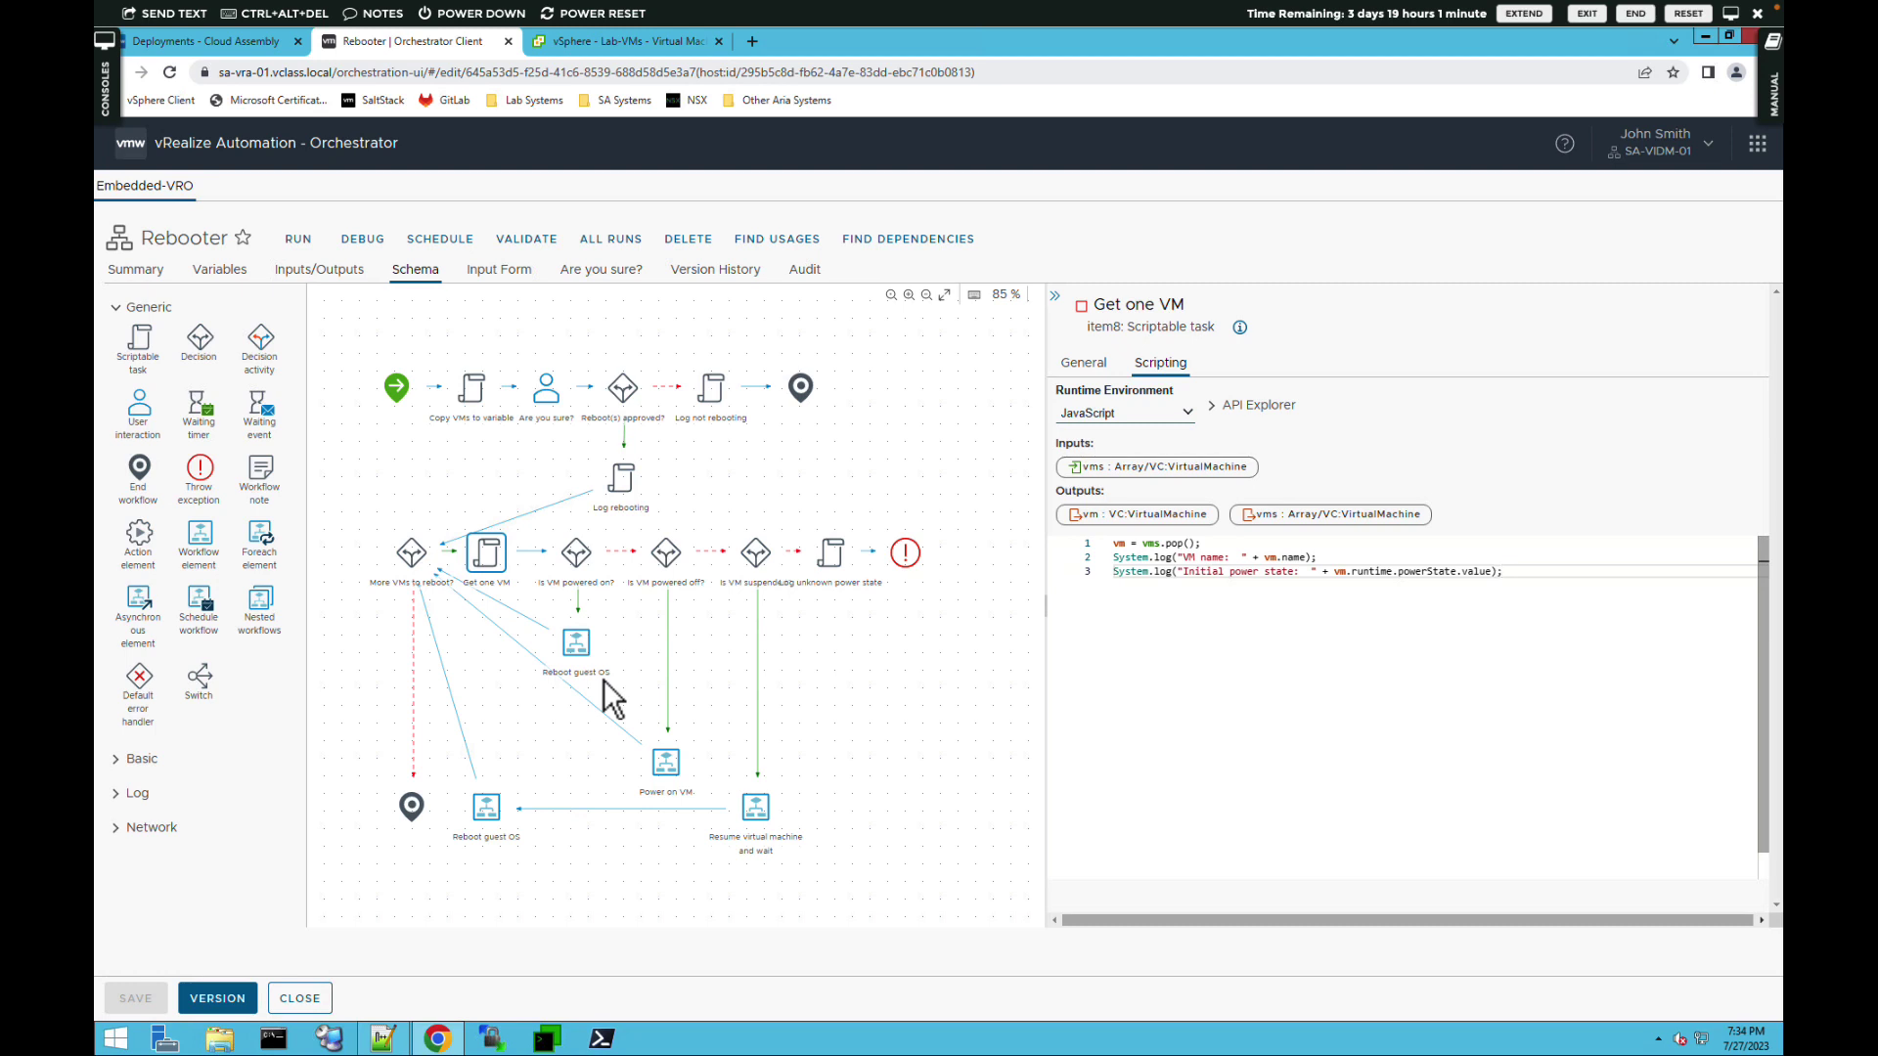
Examine the power-state branches in the schema and the script of the Log unknown power state task.
{"action": "mouse_move", "coordinate": [585, 659]}
{"action": "mouse_move", "coordinate": [666, 565]}
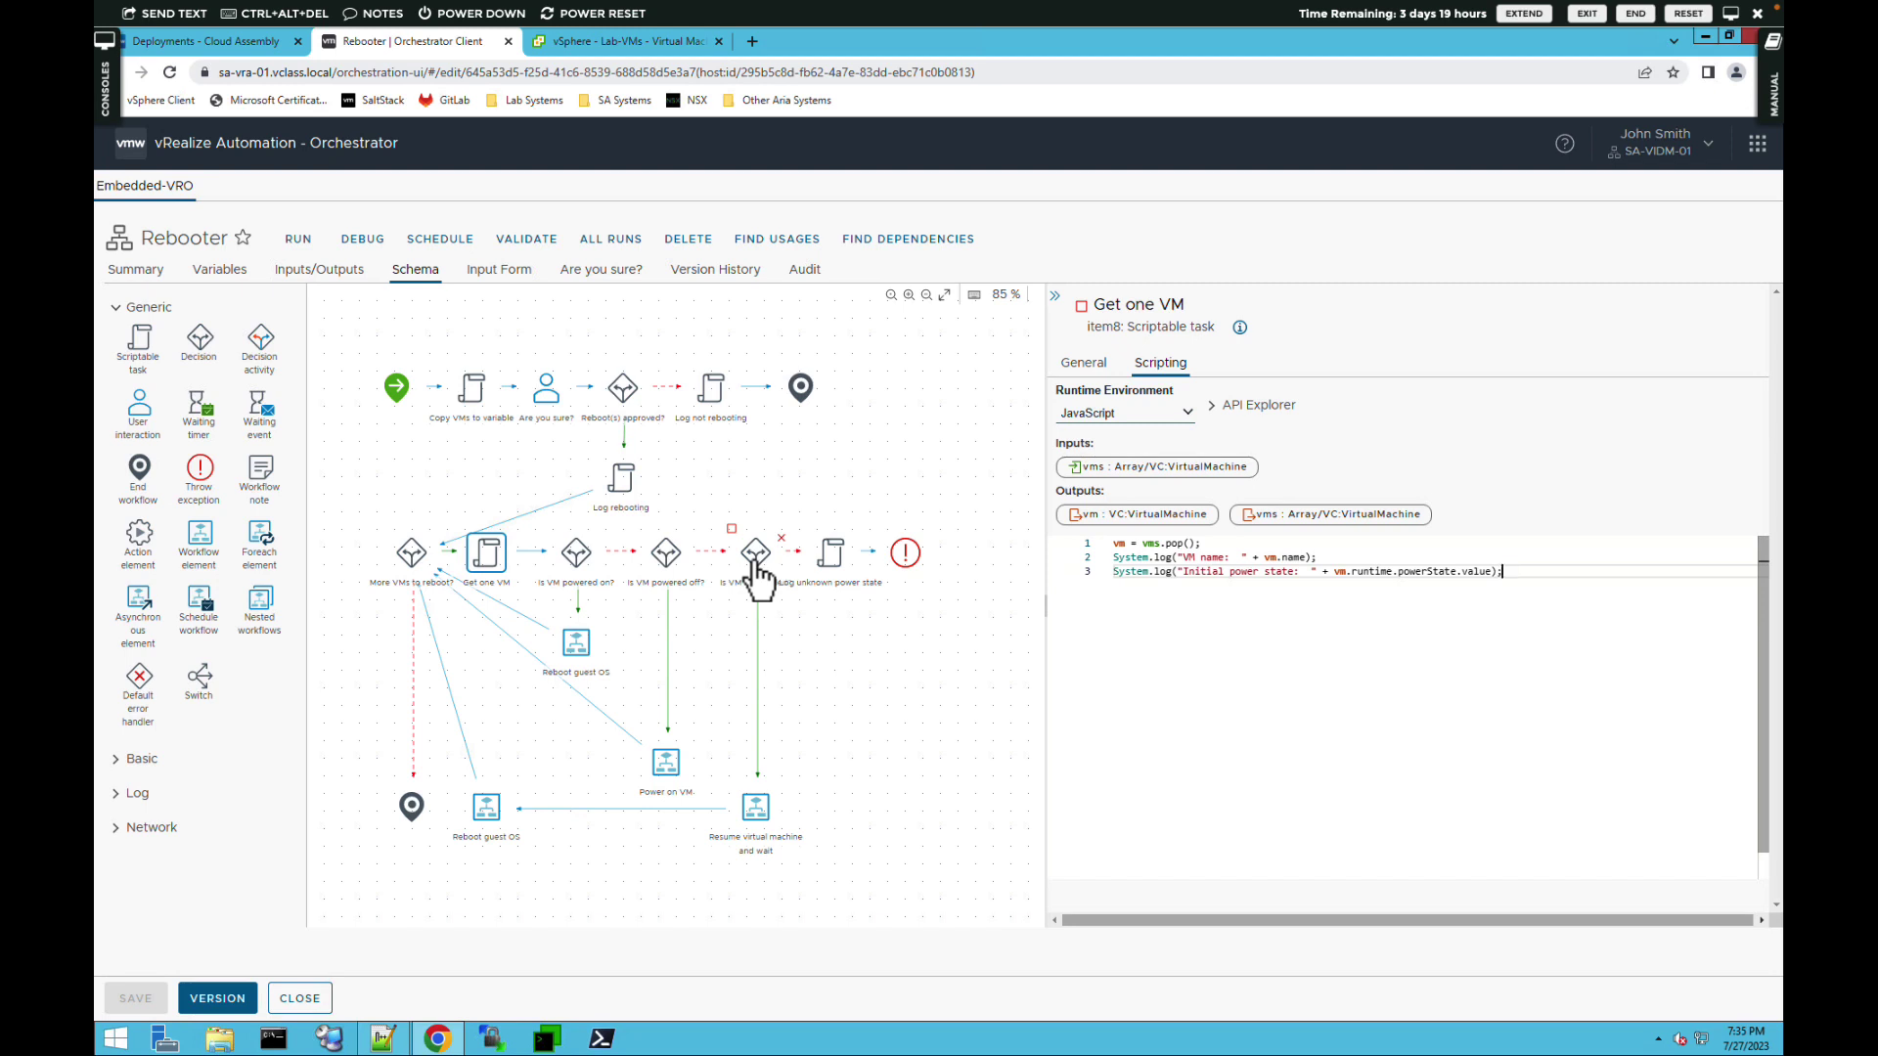
{"action": "left_click", "coordinate": [835, 567]}
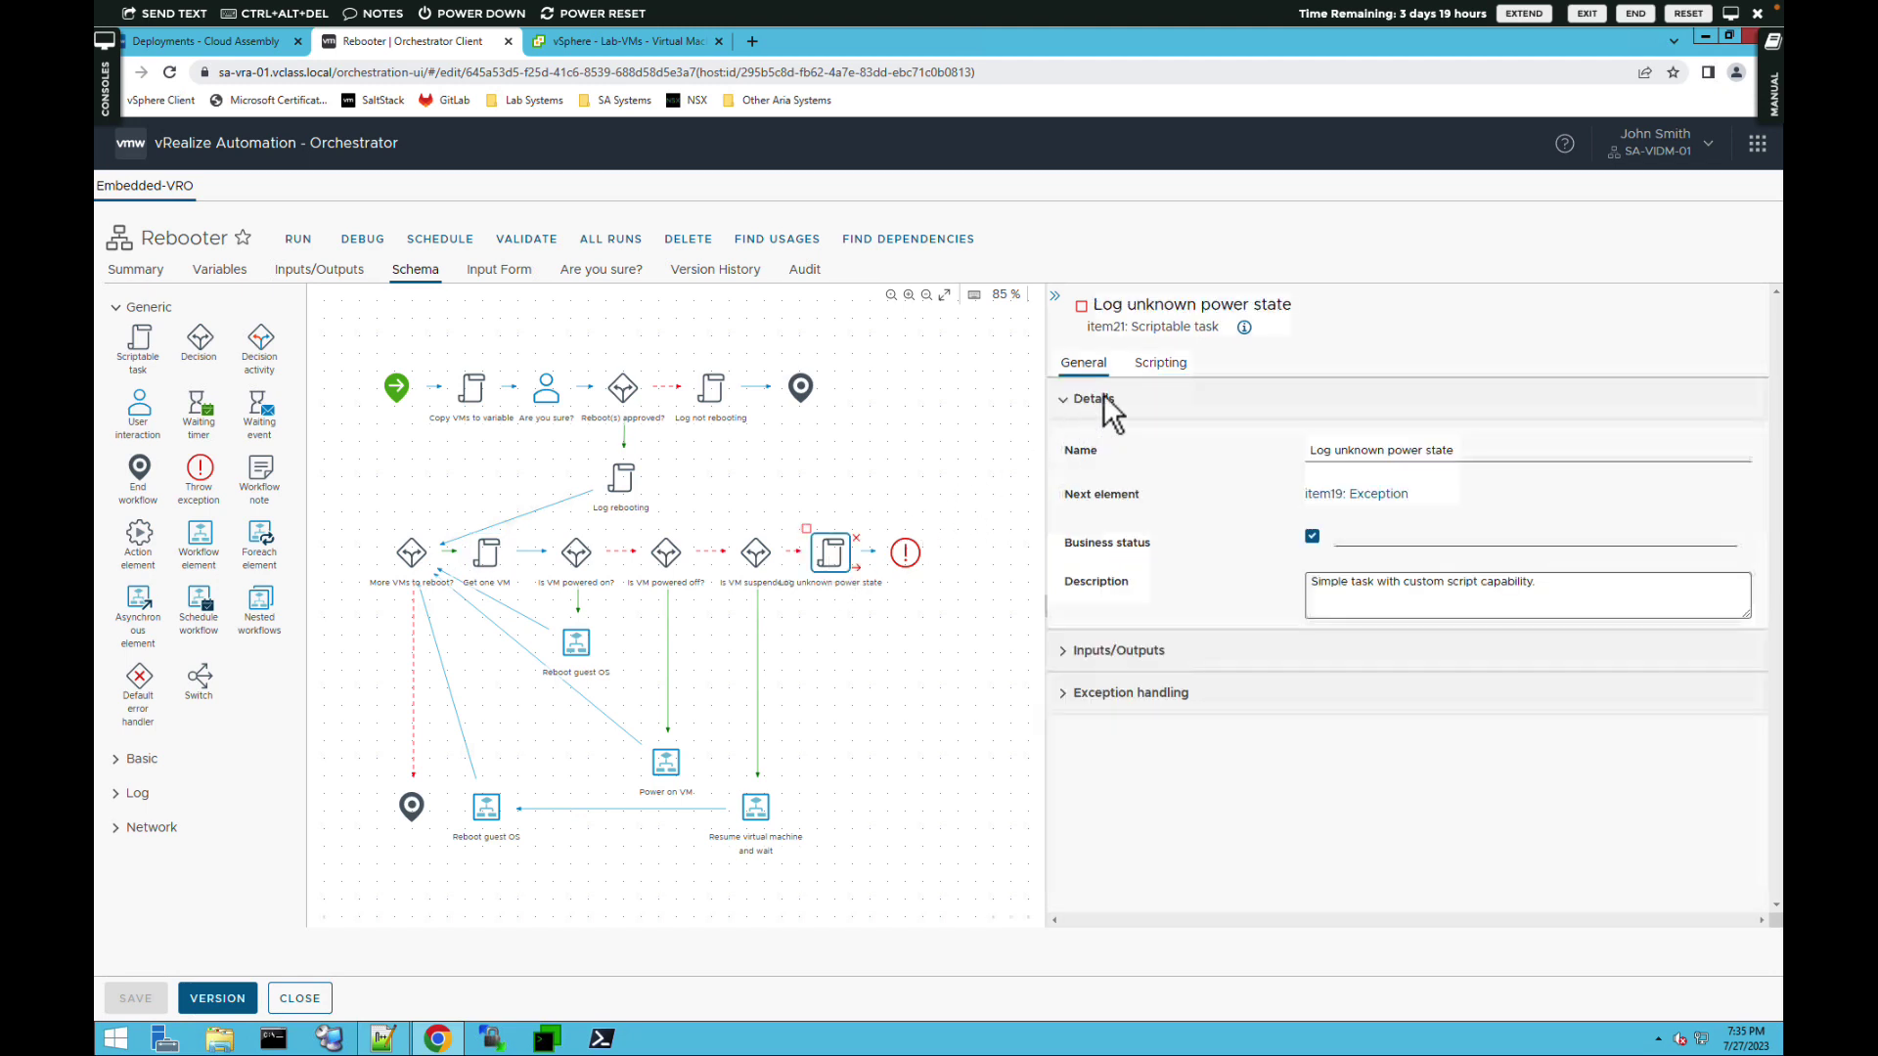
{"action": "left_click", "coordinate": [1160, 367]}
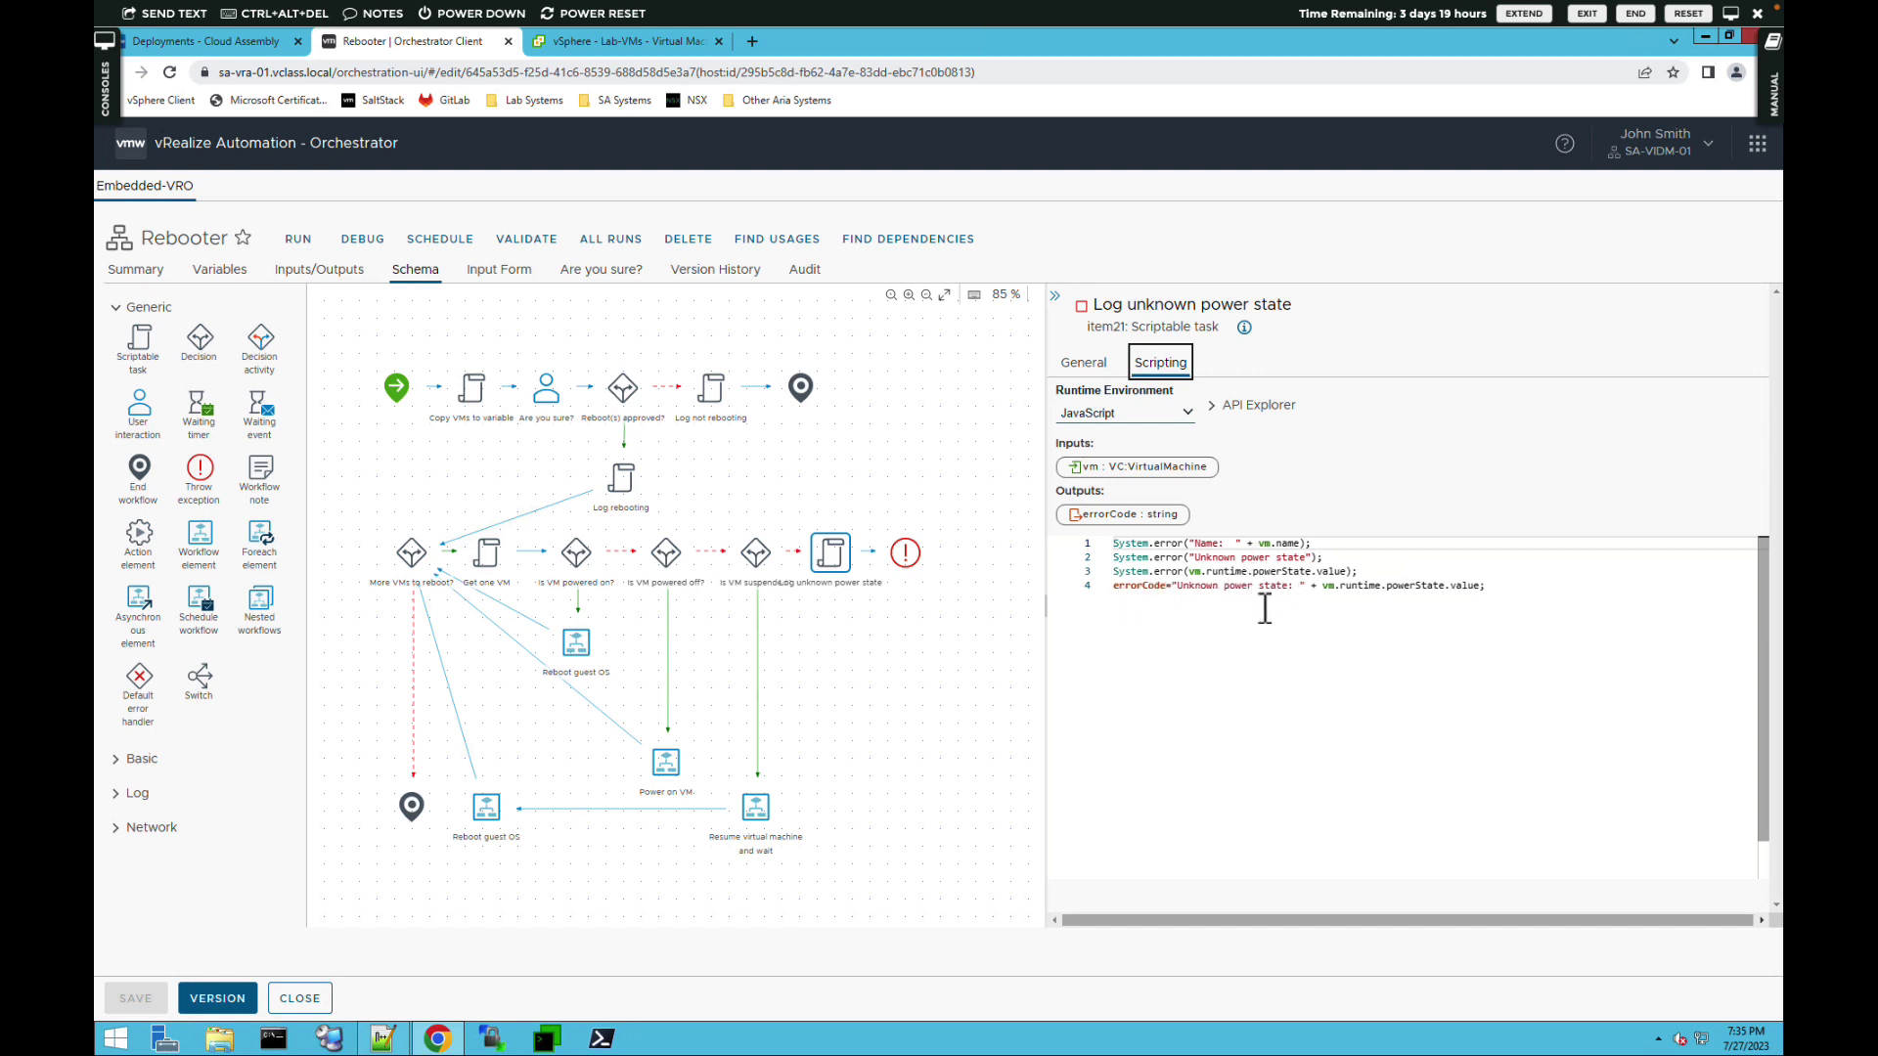
{"action": "mouse_move", "coordinate": [908, 555]}
{"action": "left_click", "coordinate": [915, 707]}
Inspect the input binding and decision script of the Is VM powered on? element.
{"action": "left_click", "coordinate": [585, 578]}
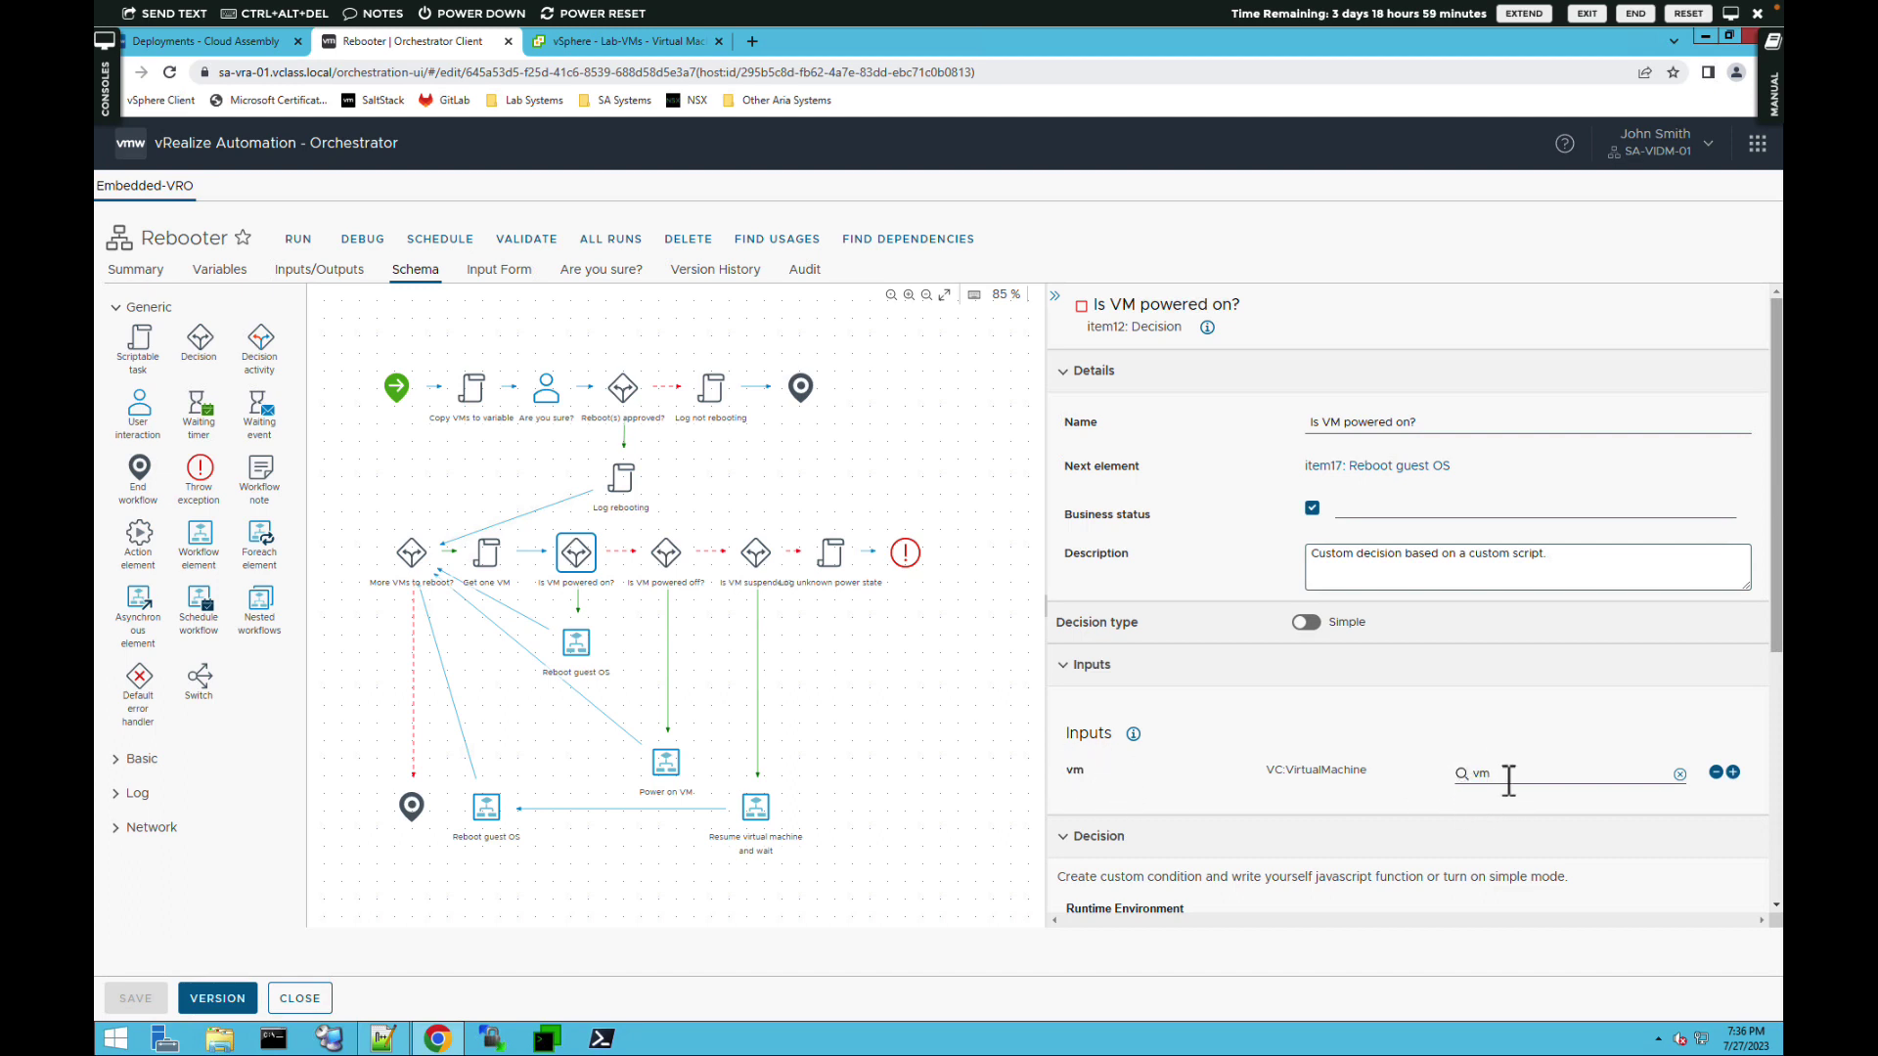
{"action": "scroll", "coordinate": [1405, 856], "scroll_direction": "down", "scroll_amount": 3}
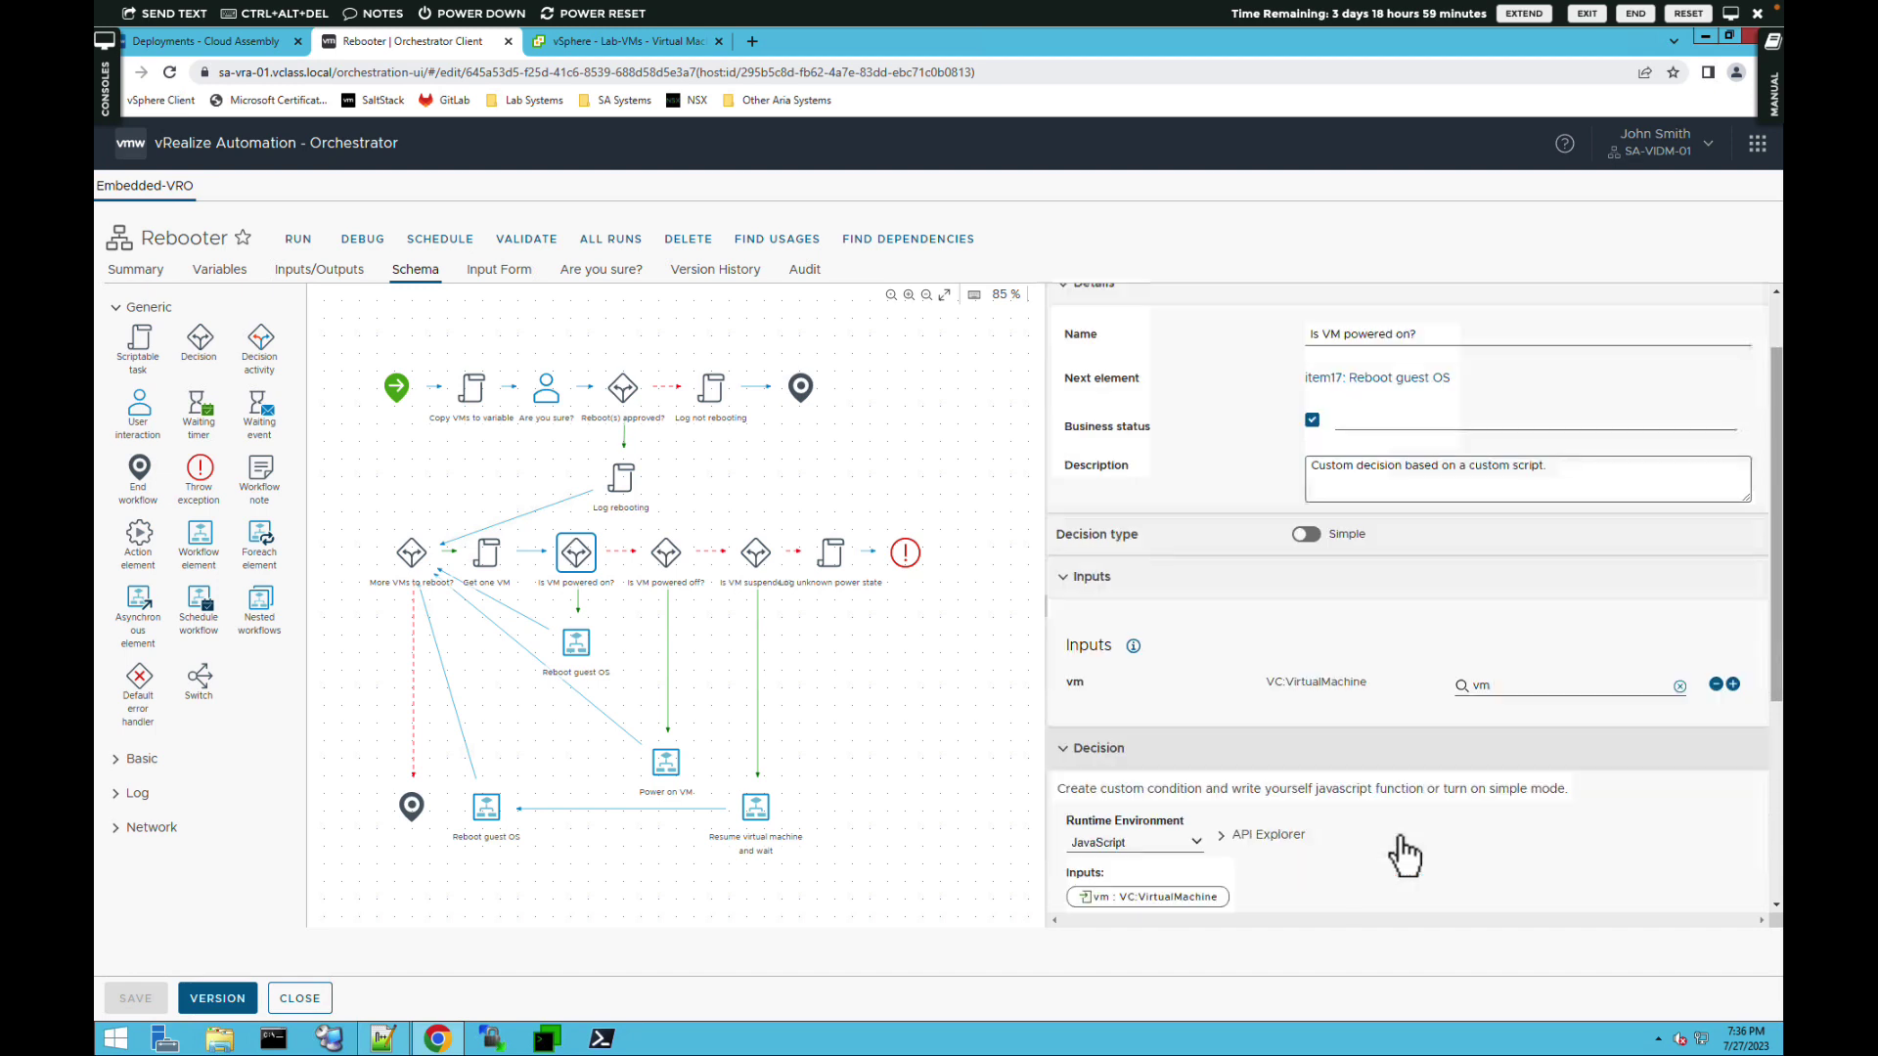
{"action": "scroll", "coordinate": [1405, 856], "scroll_direction": "down", "scroll_amount": 1}
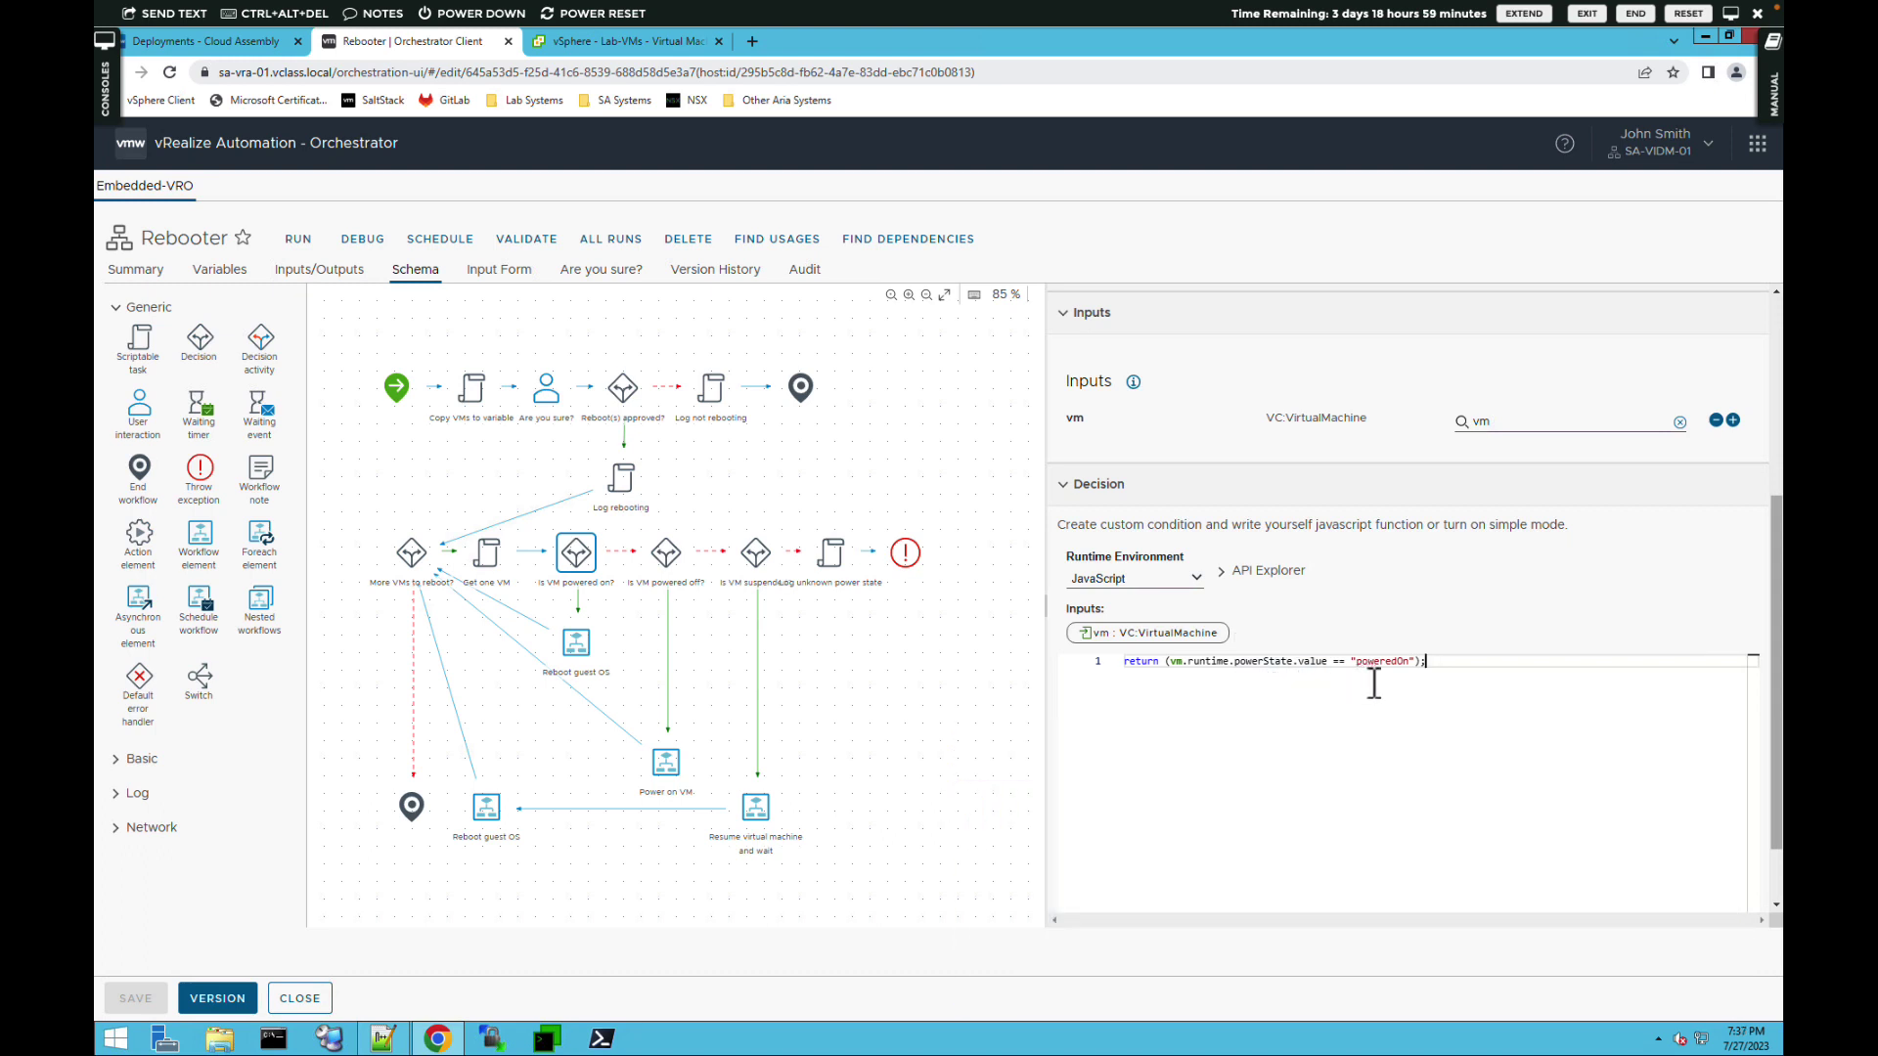
{"action": "left_click", "coordinate": [1415, 677]}
Recheck the Rebooter workflow's inputs and schema and open its run form.
{"action": "left_click", "coordinate": [299, 272]}
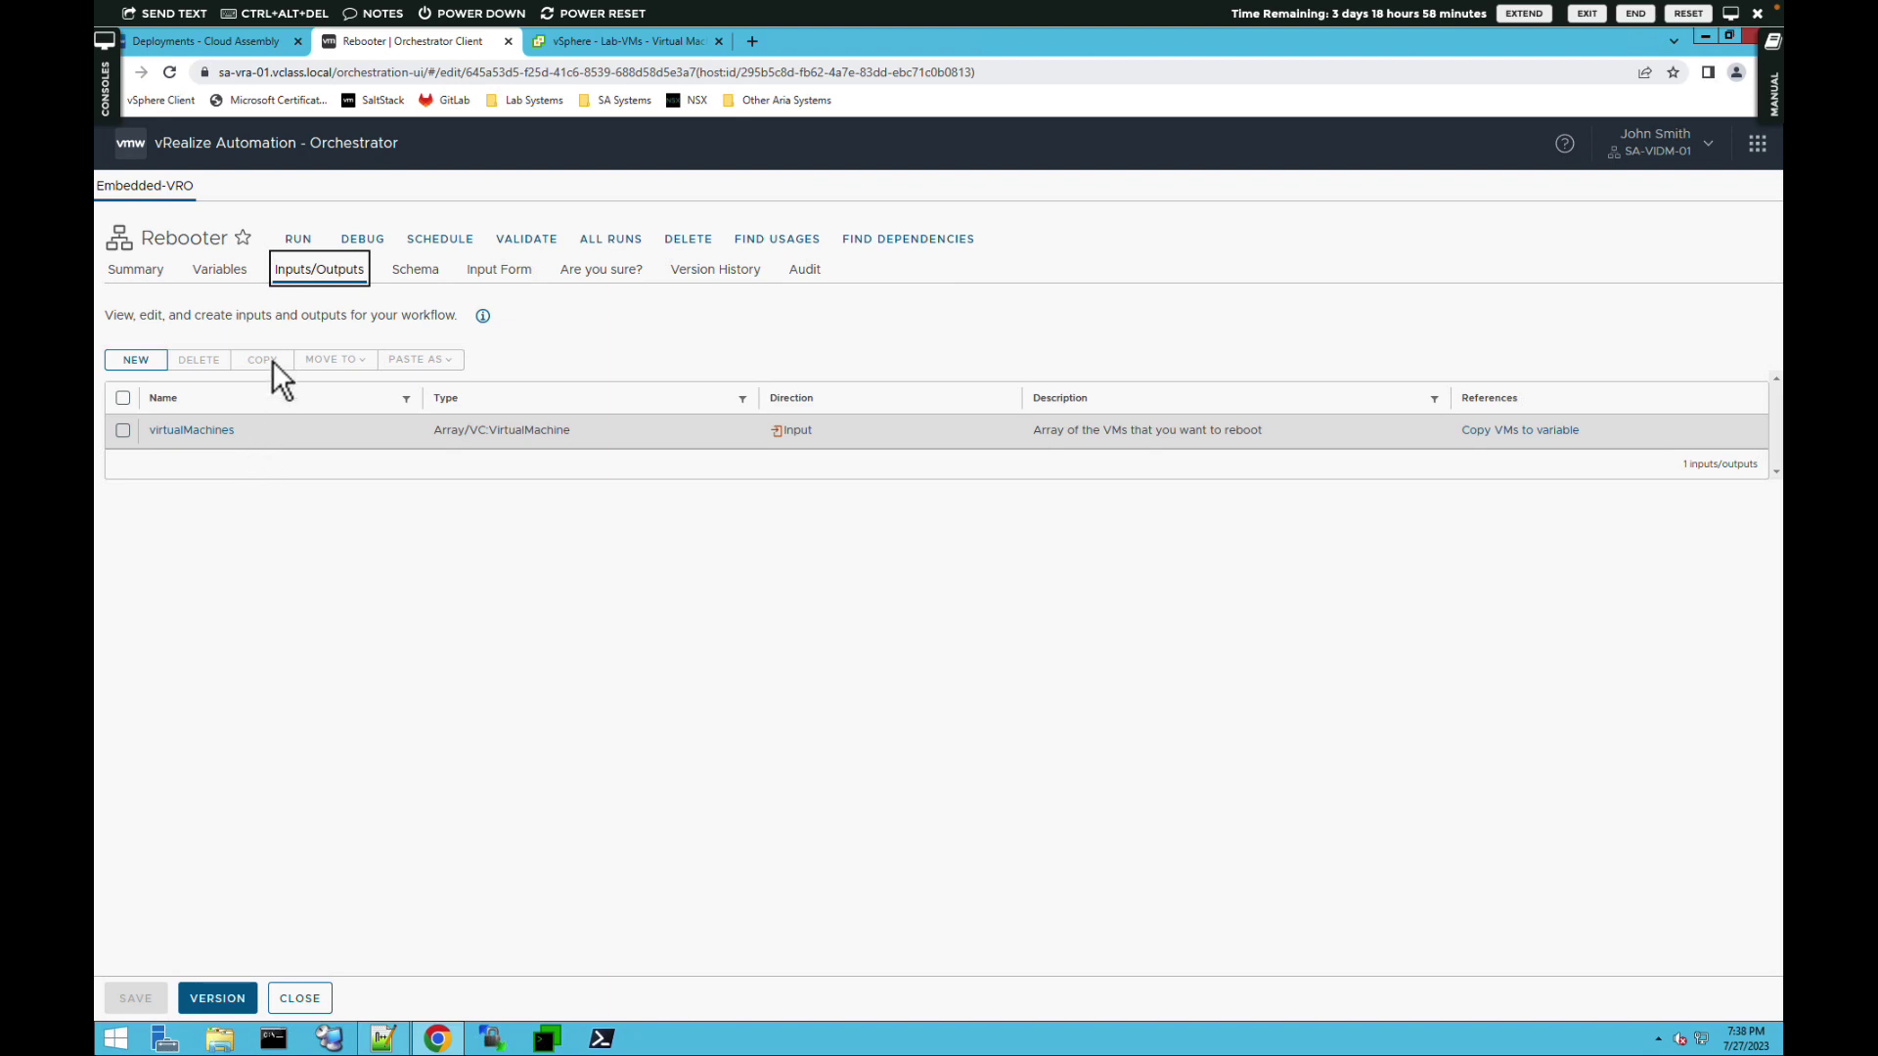
{"action": "left_click", "coordinate": [405, 281]}
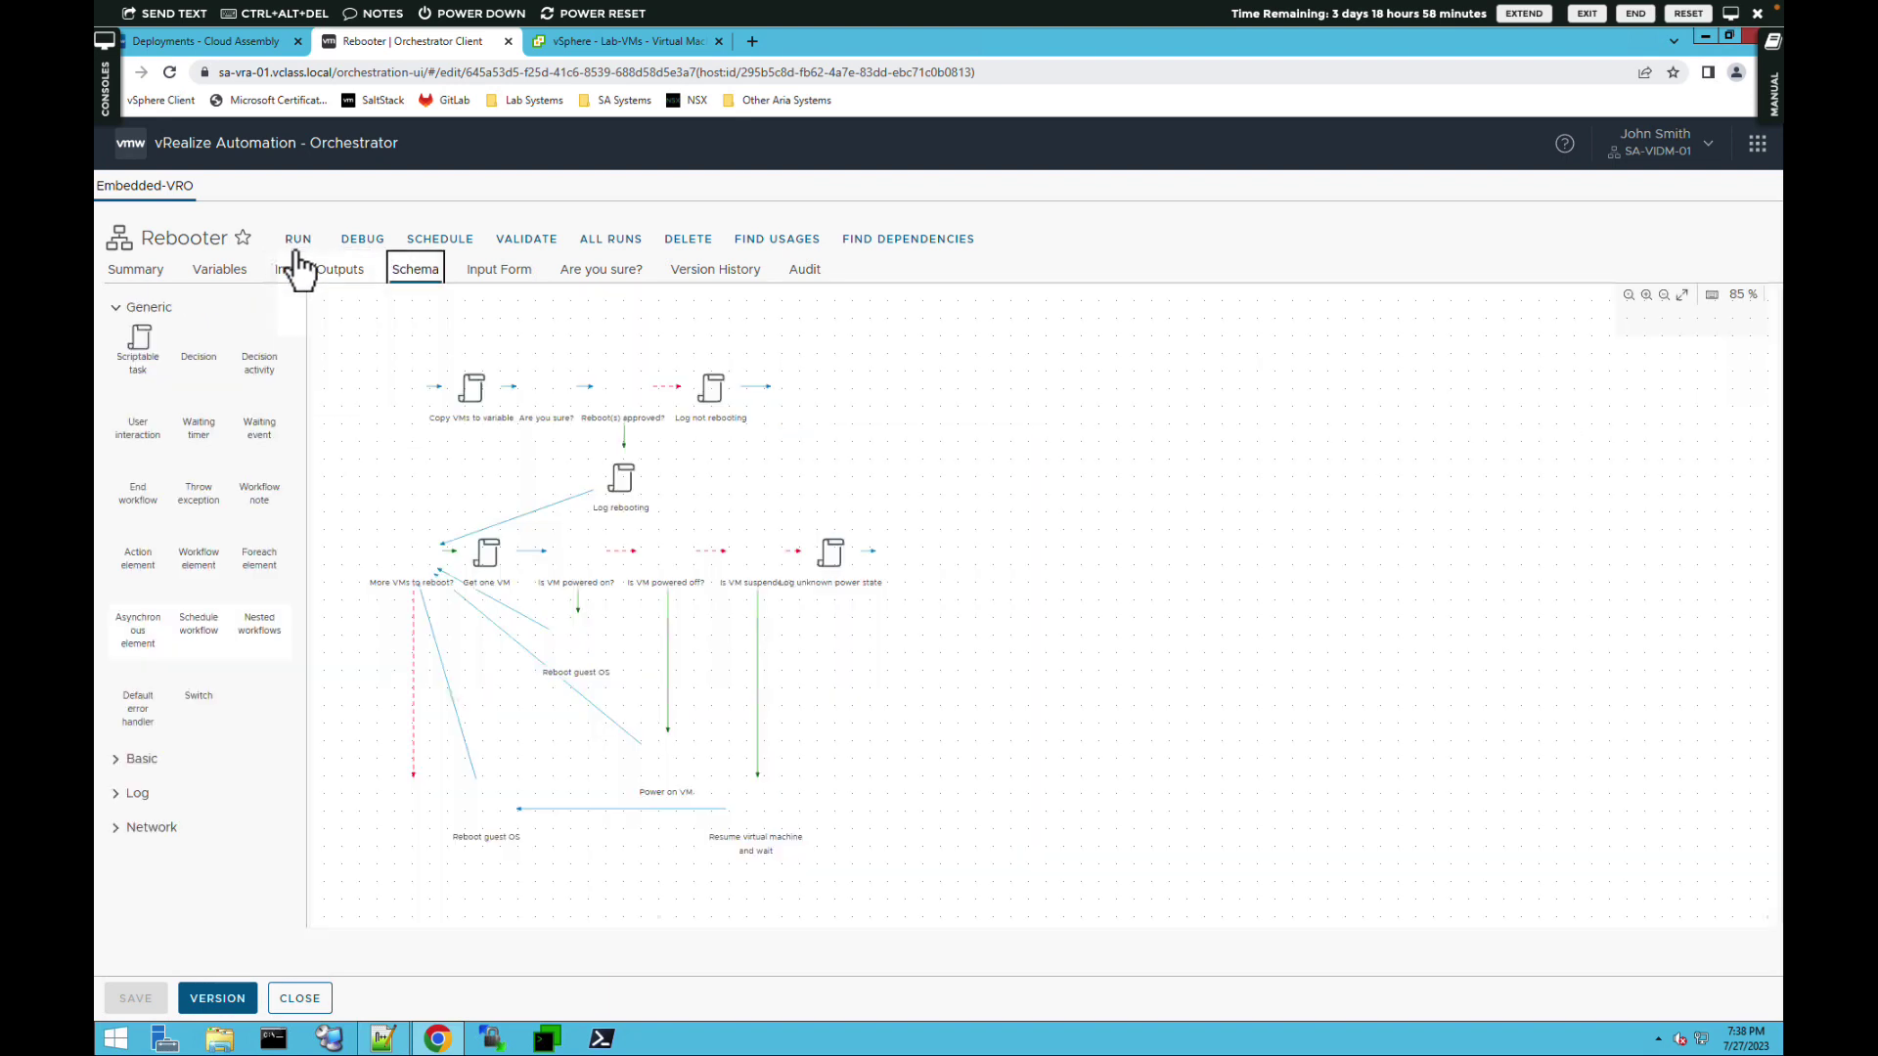
{"action": "left_click", "coordinate": [298, 243]}
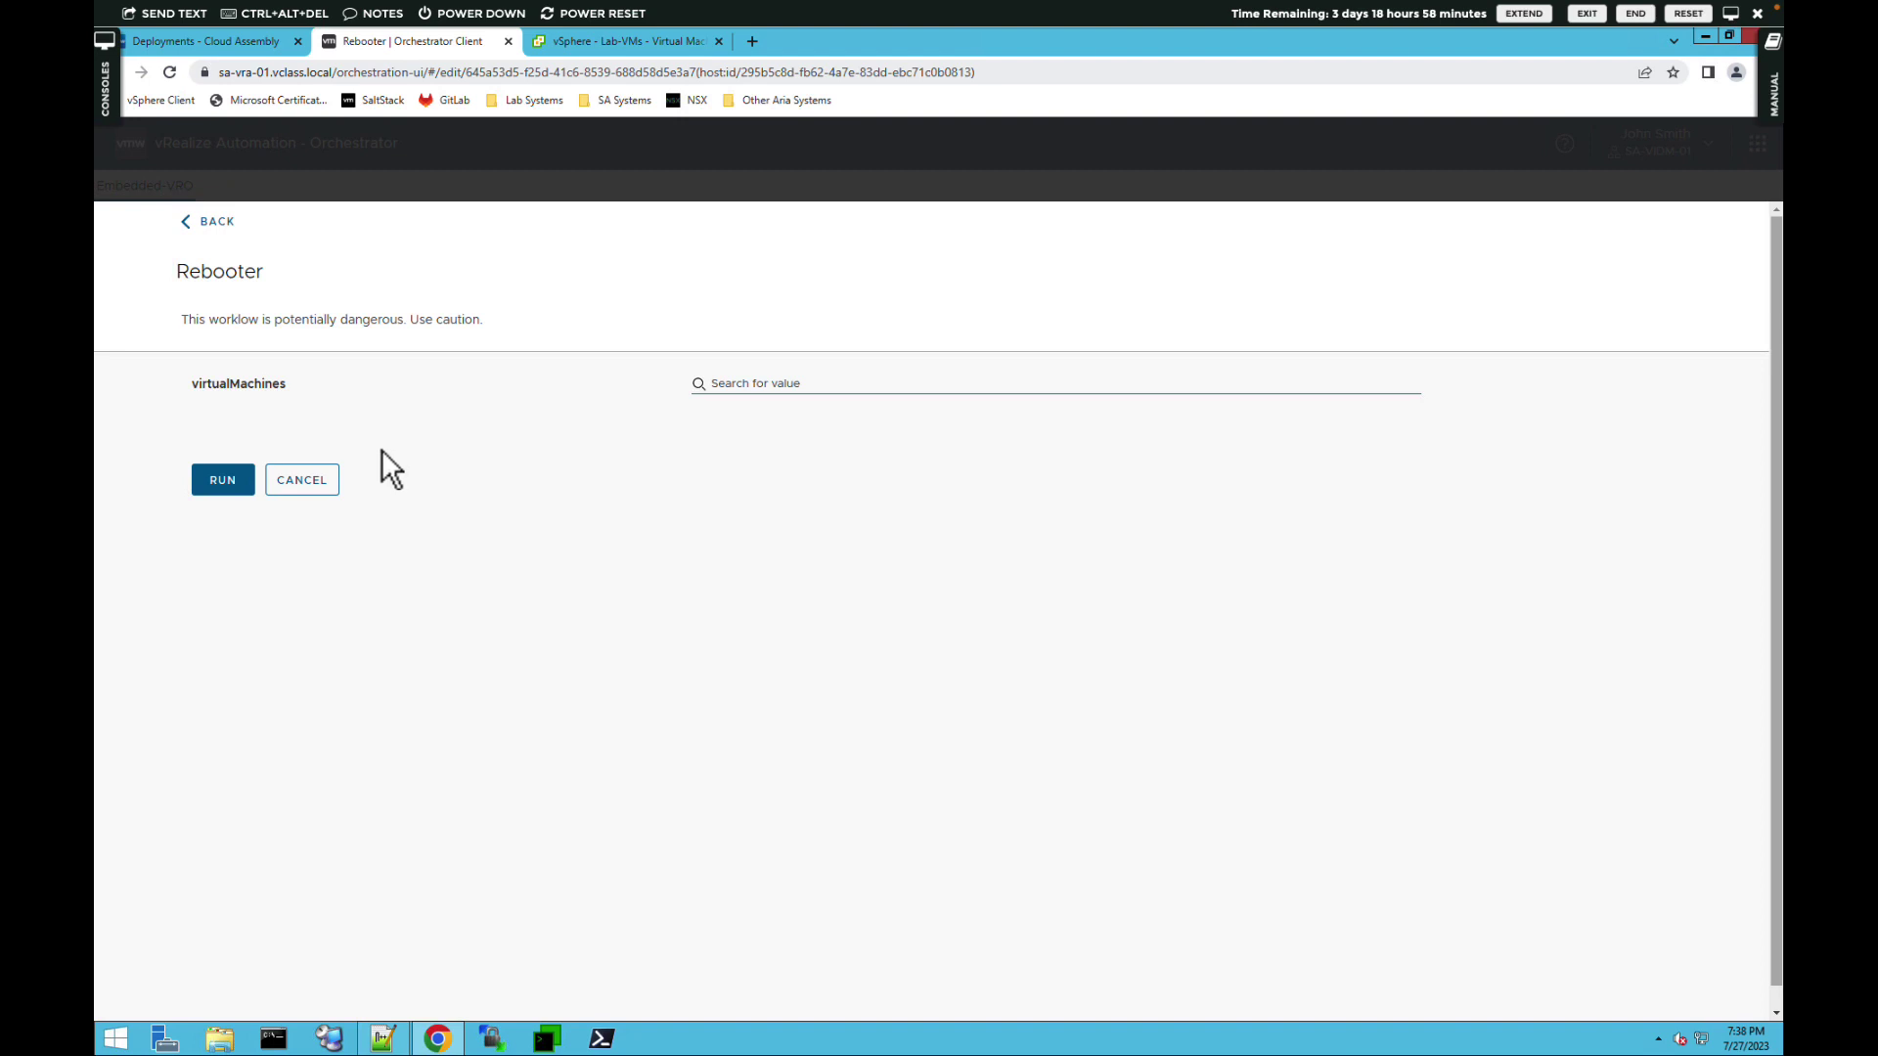
Switch to the vSphere Client and power off the VMW-ENG-3903 virtual machine in the Lab-VMs folder.
{"action": "left_click", "coordinate": [601, 45]}
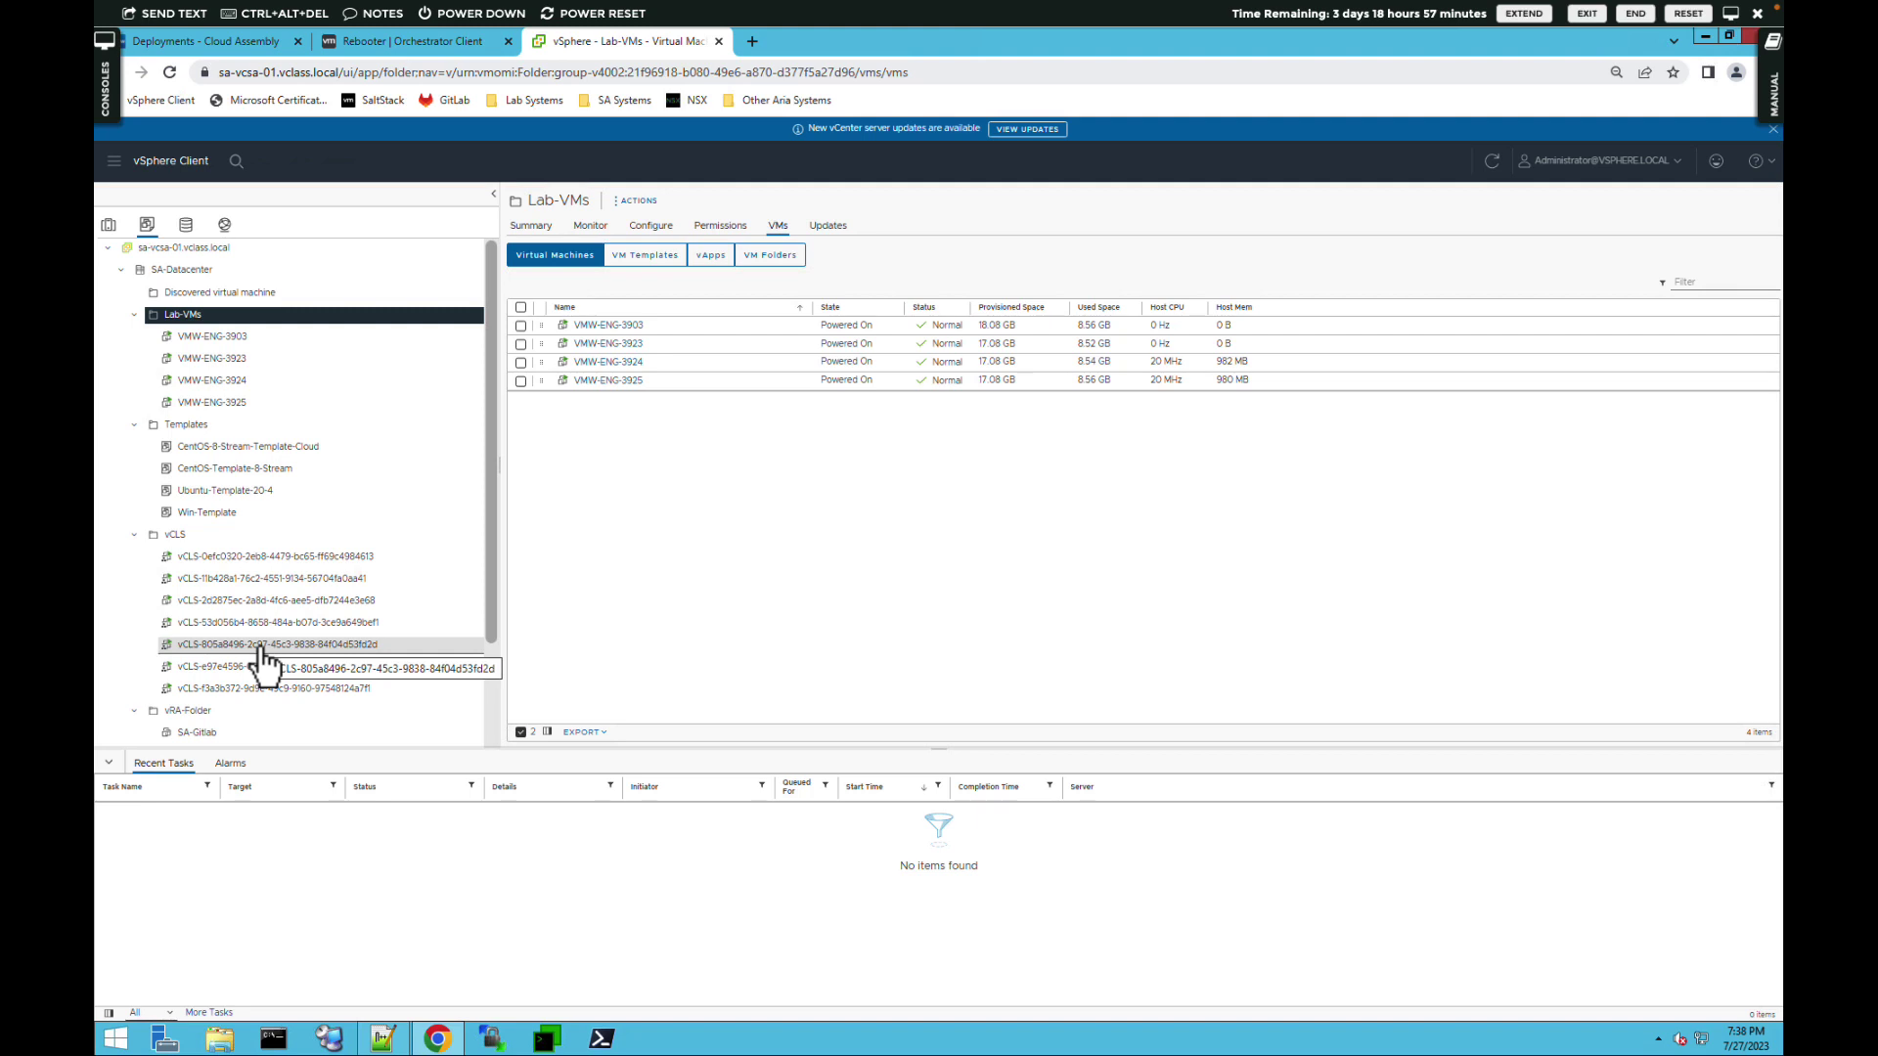
{"action": "left_click_drag", "start_coordinate": [495, 626], "coordinate": [495, 741]}
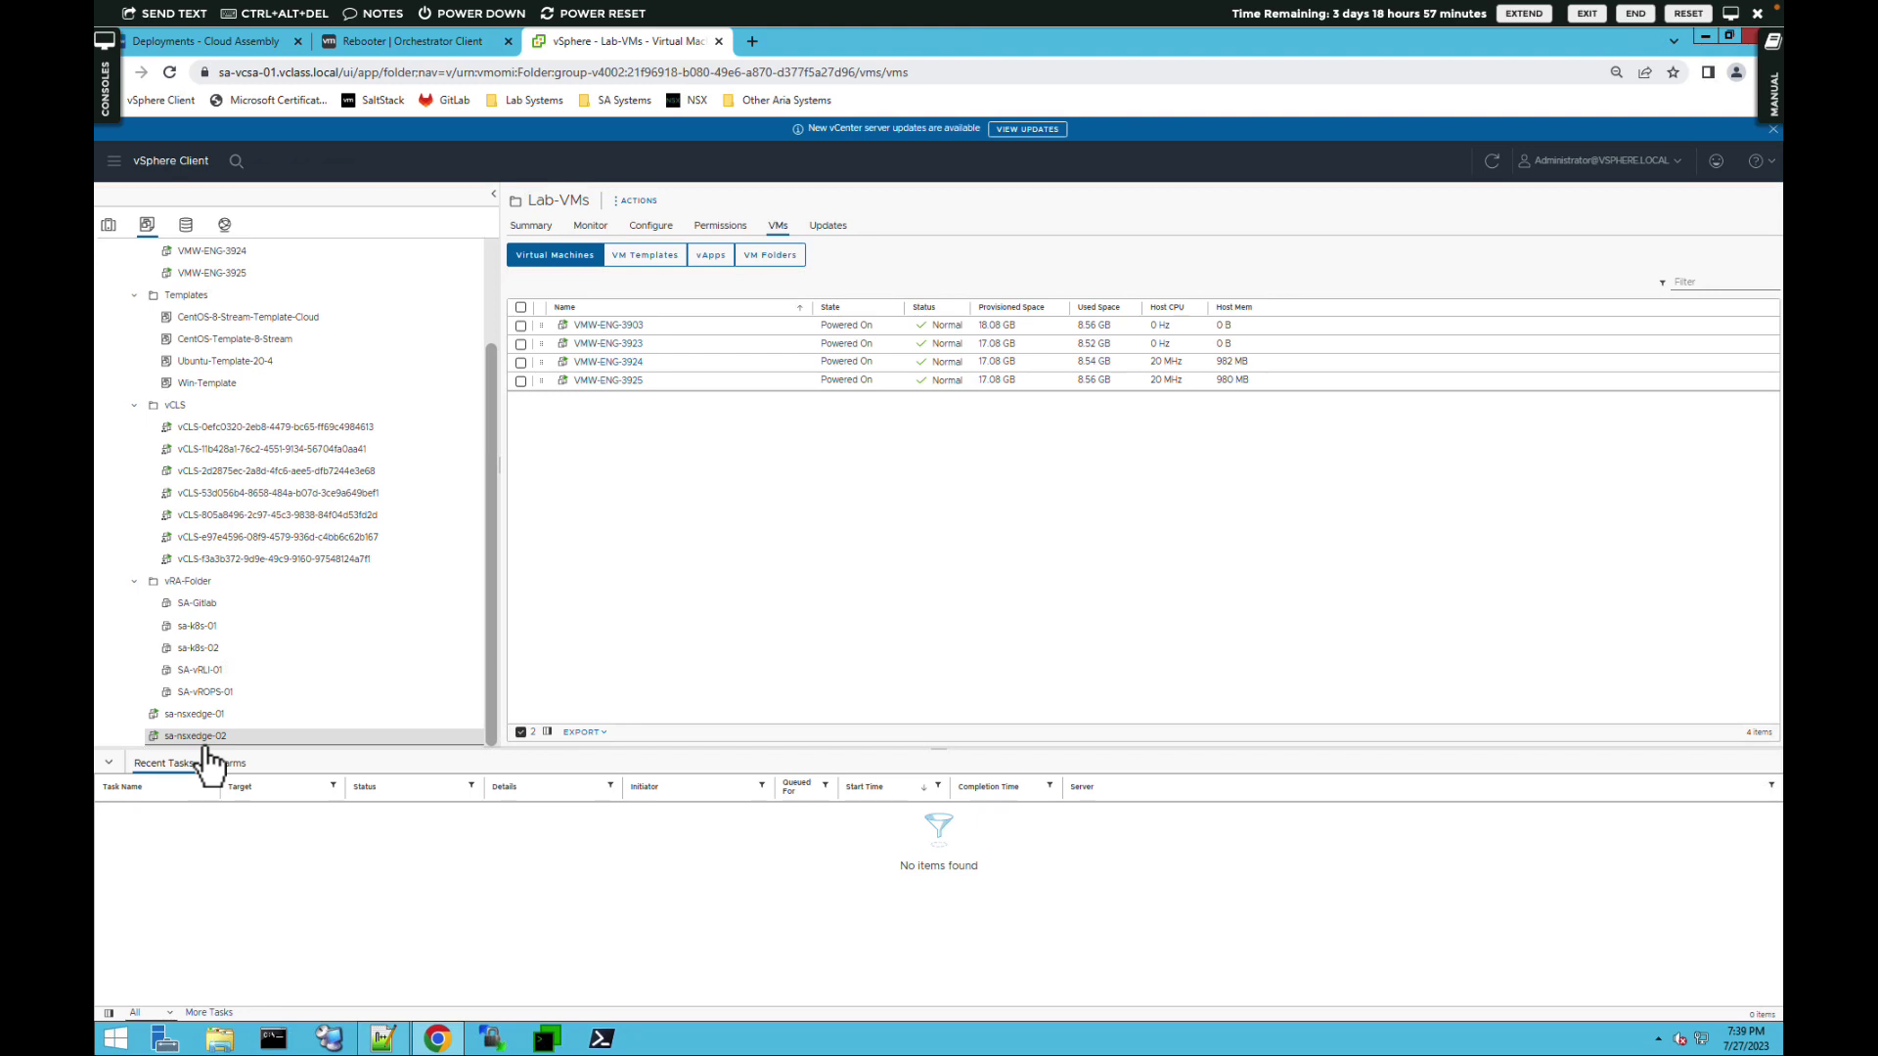
{"action": "scroll", "coordinate": [480, 344], "scroll_direction": "up", "scroll_amount": 3}
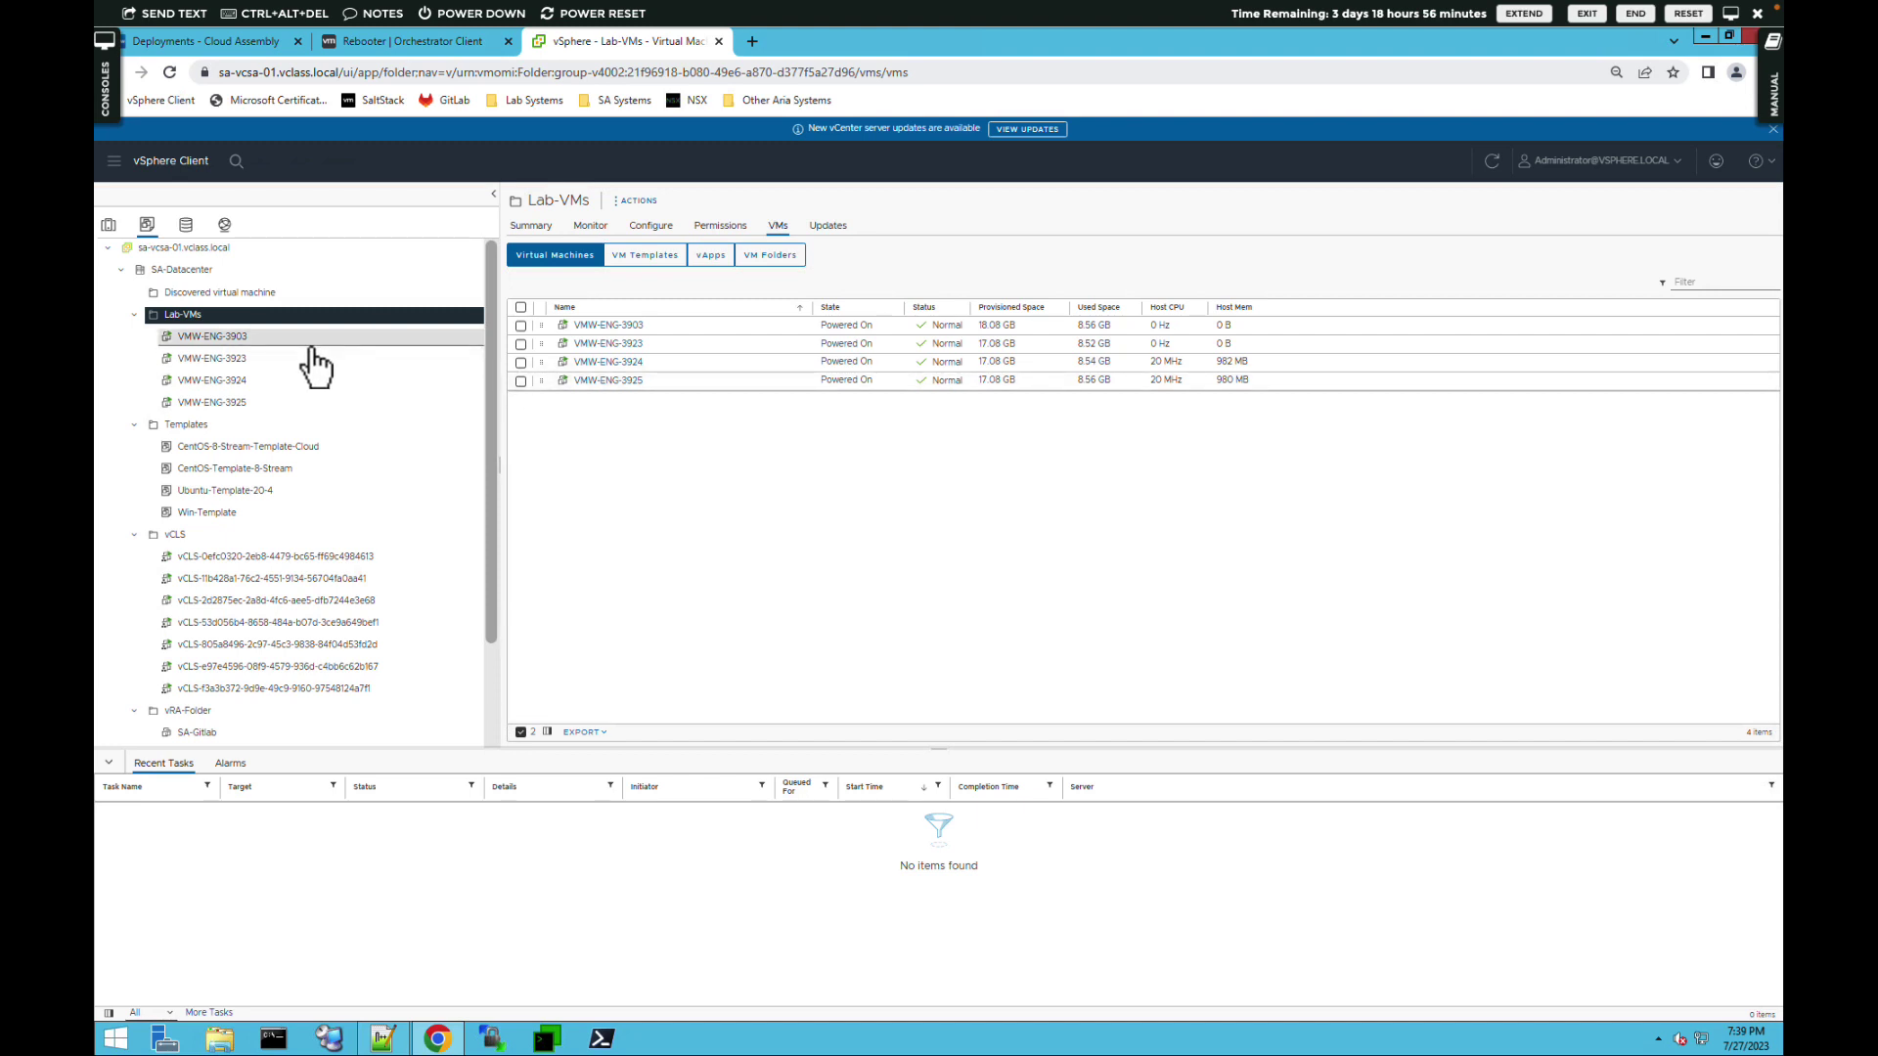
{"action": "left_click", "coordinate": [263, 338]}
{"action": "right_click", "coordinate": [262, 339]}
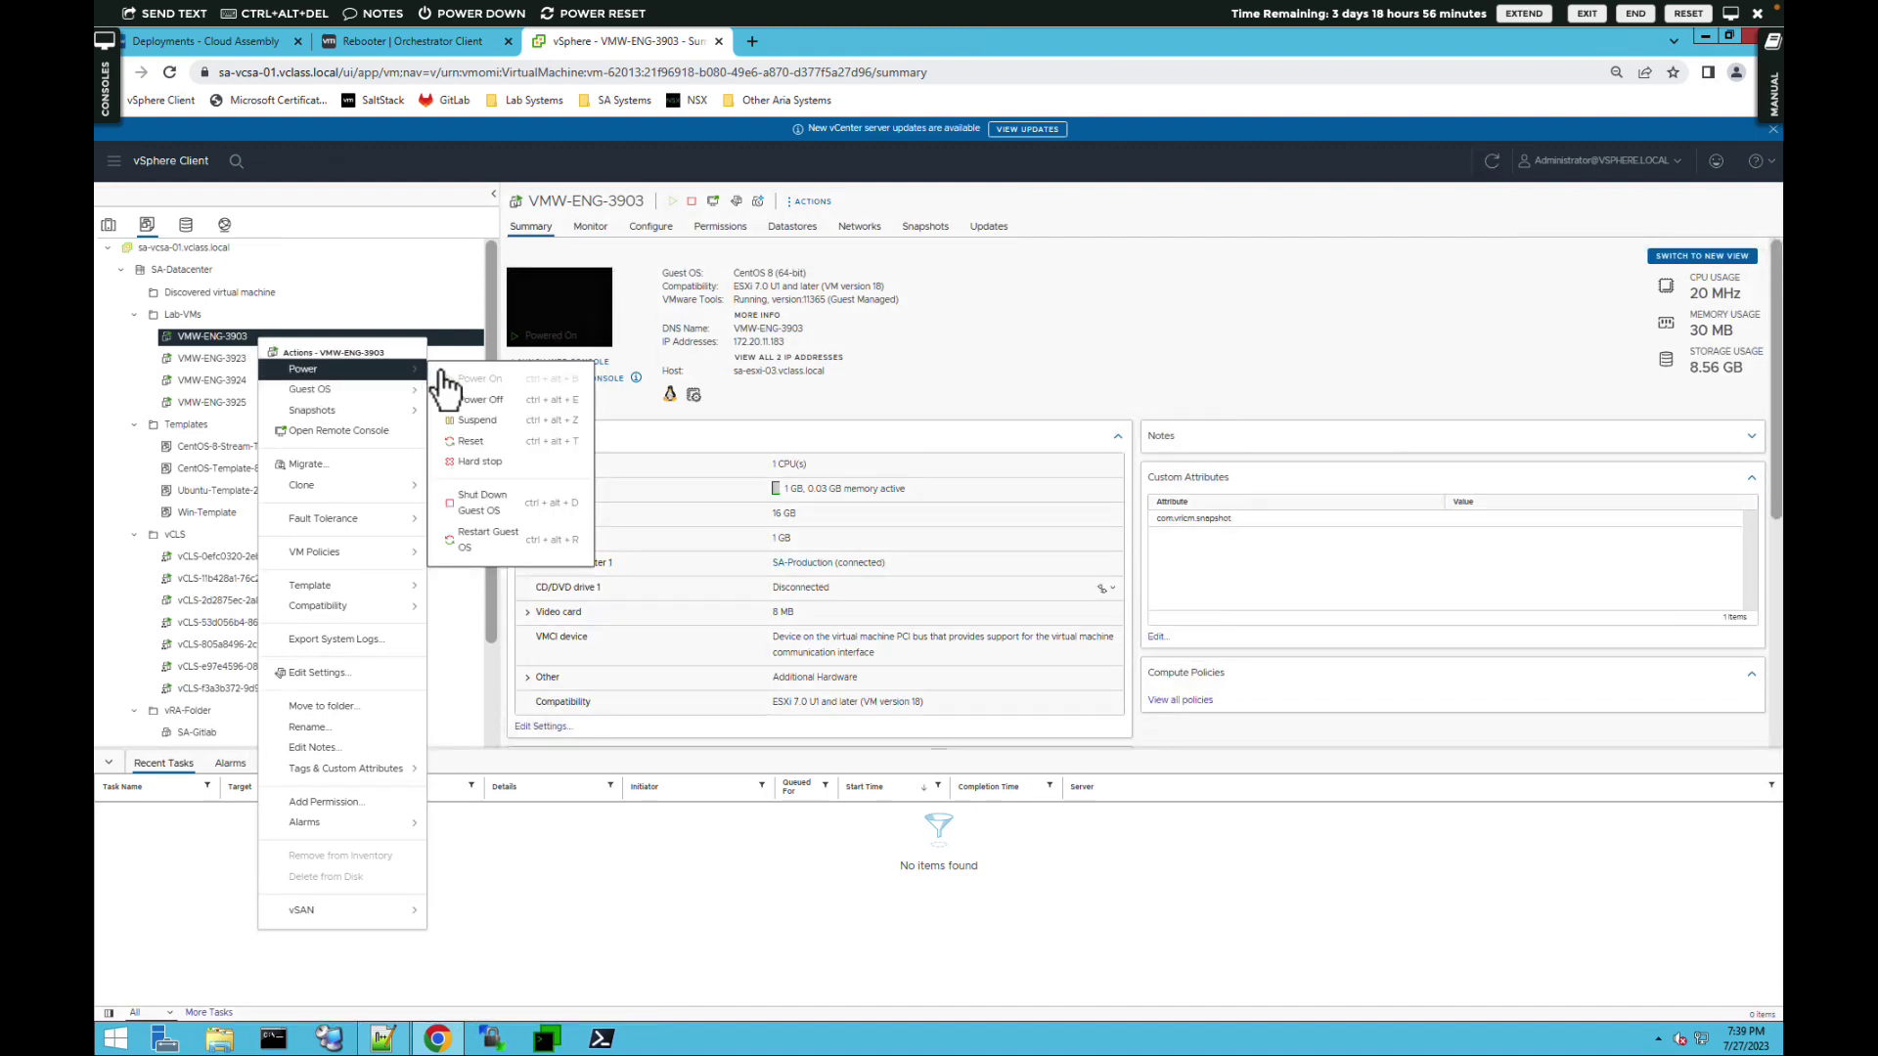
{"action": "left_click", "coordinate": [484, 409]}
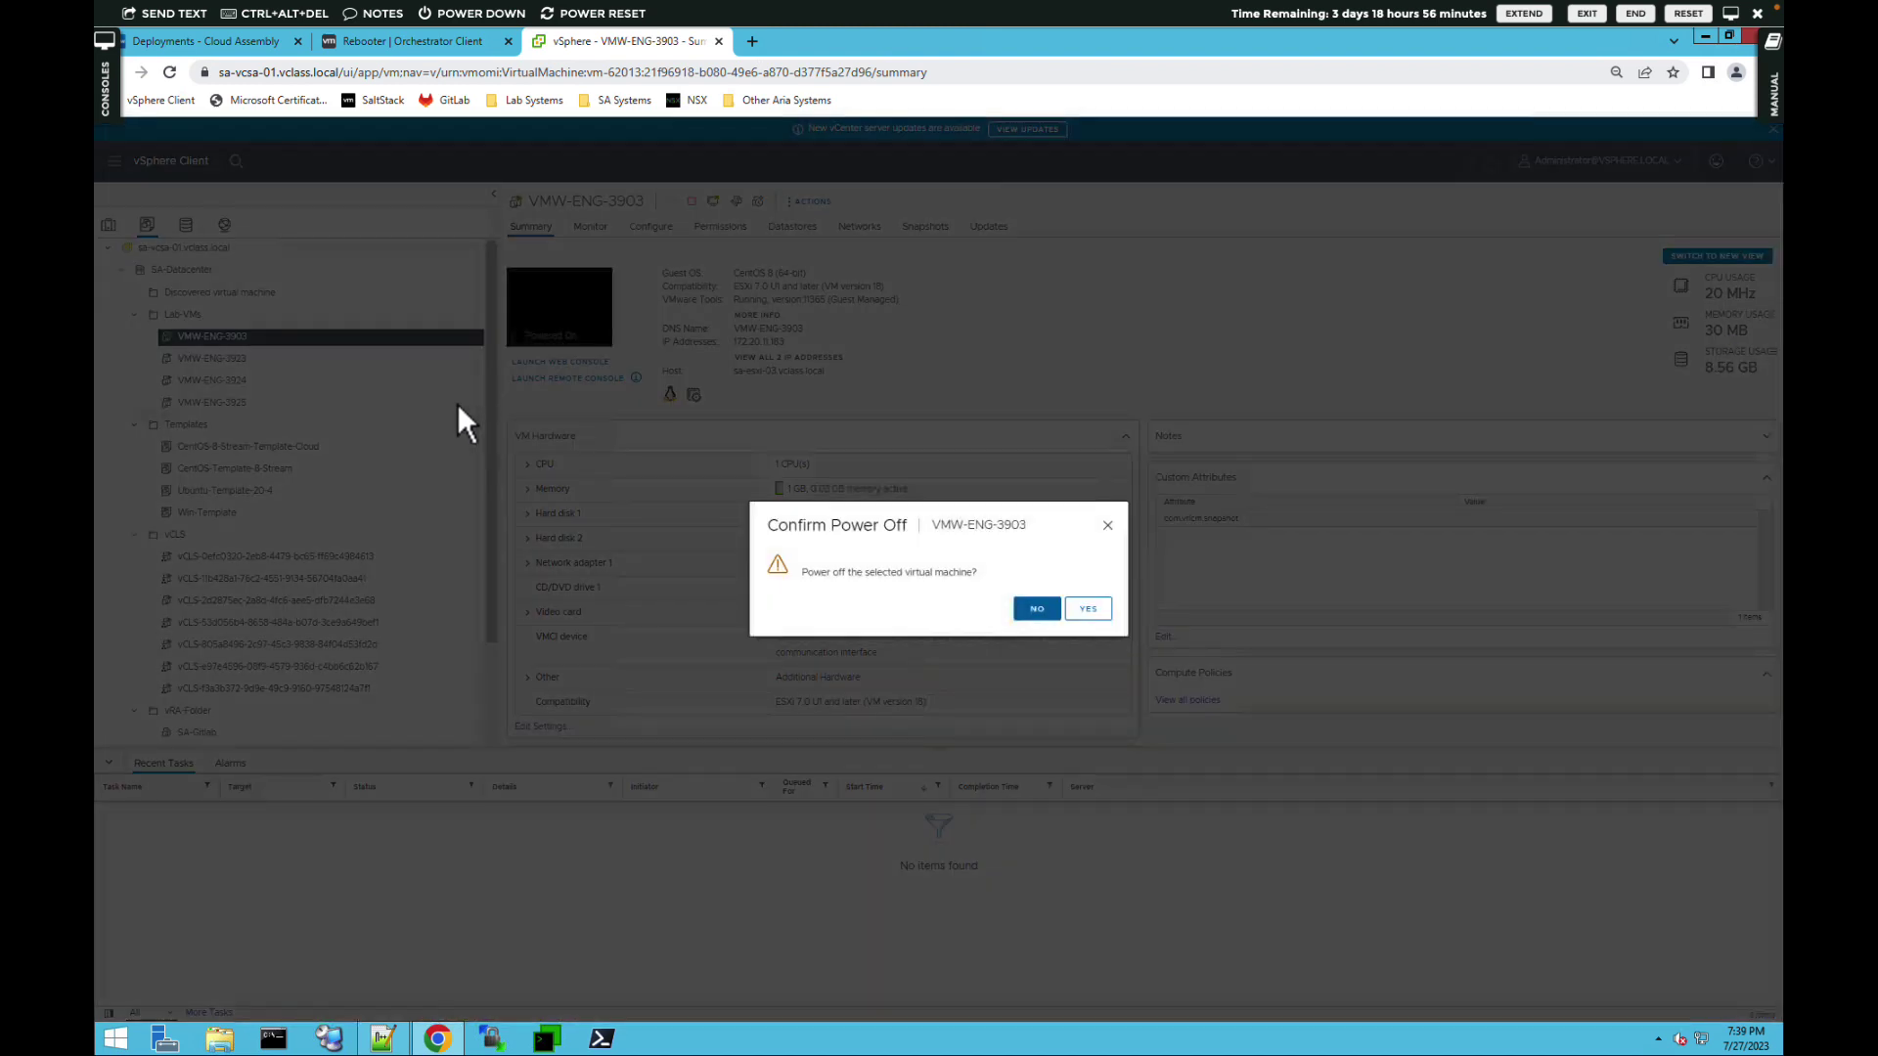
{"action": "left_click", "coordinate": [1087, 610]}
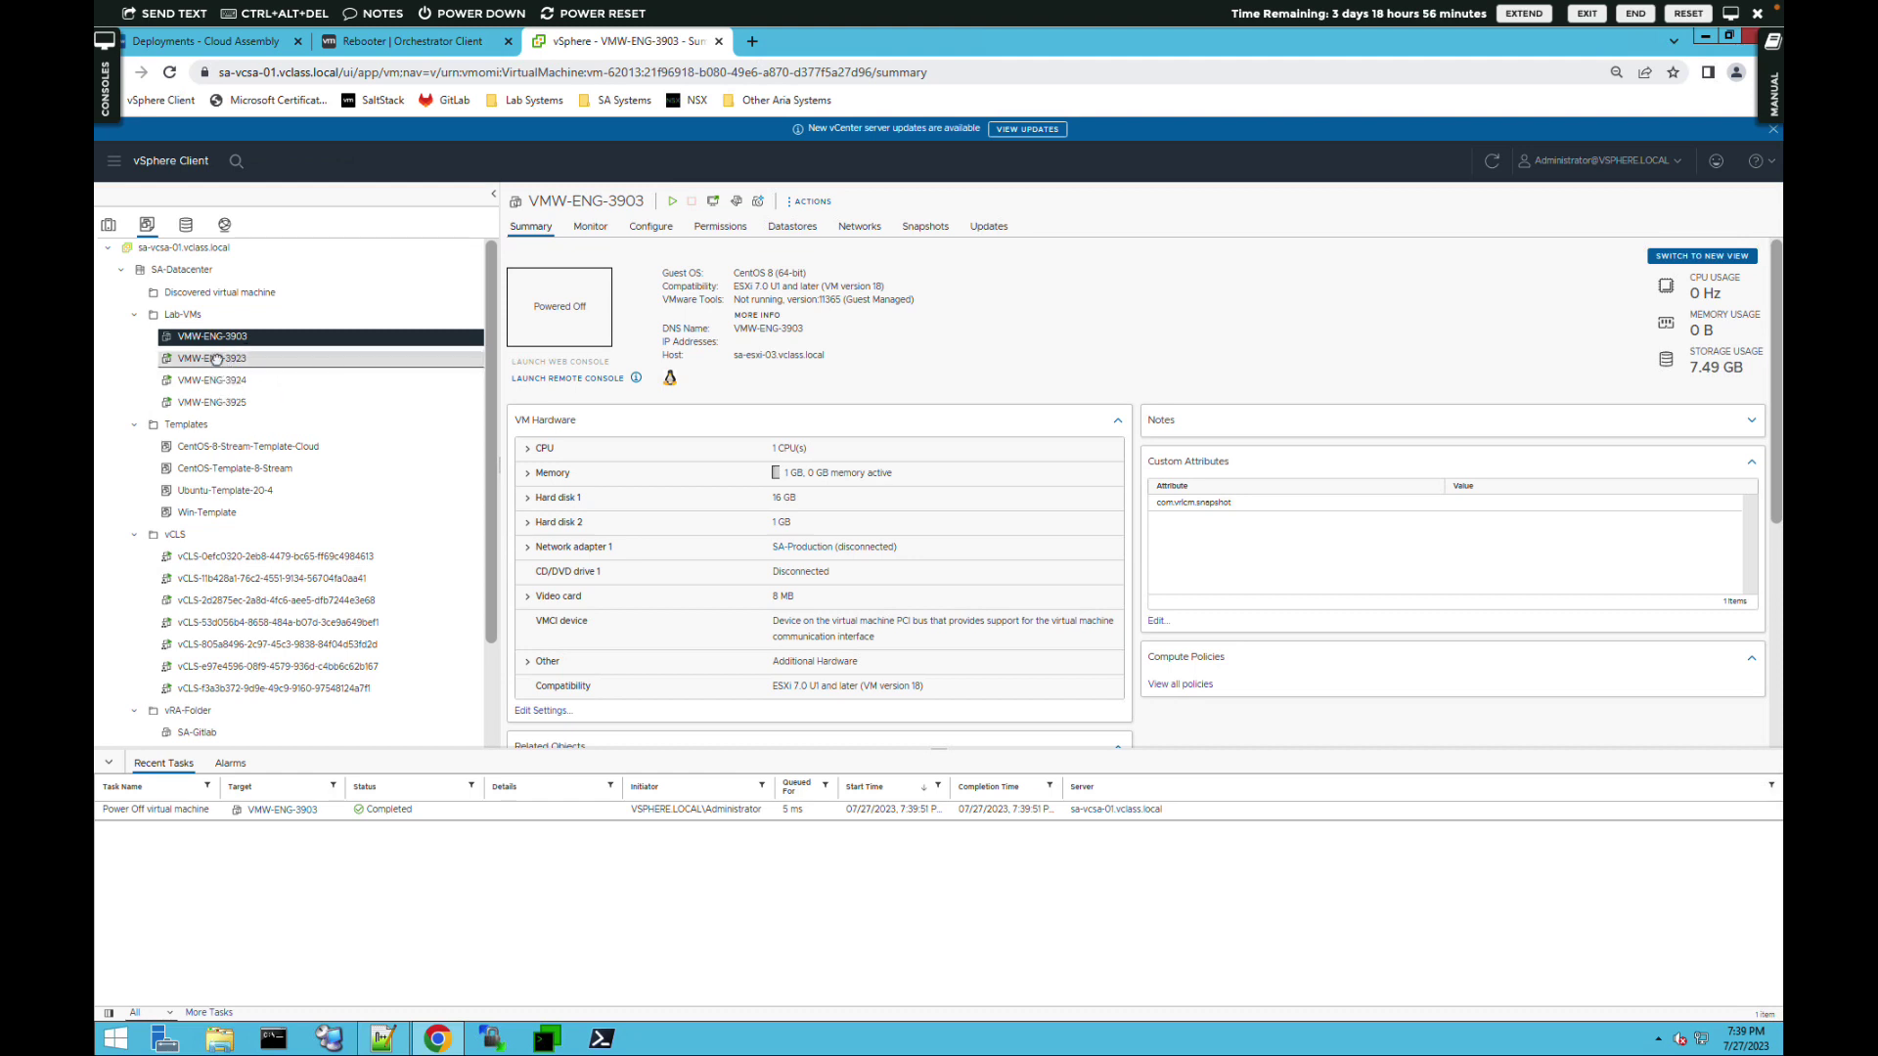
Suspend the VMW-ENG-3923 virtual machine in the Lab-VMs folder.
{"action": "left_click", "coordinate": [218, 360]}
{"action": "right_click", "coordinate": [224, 369]}
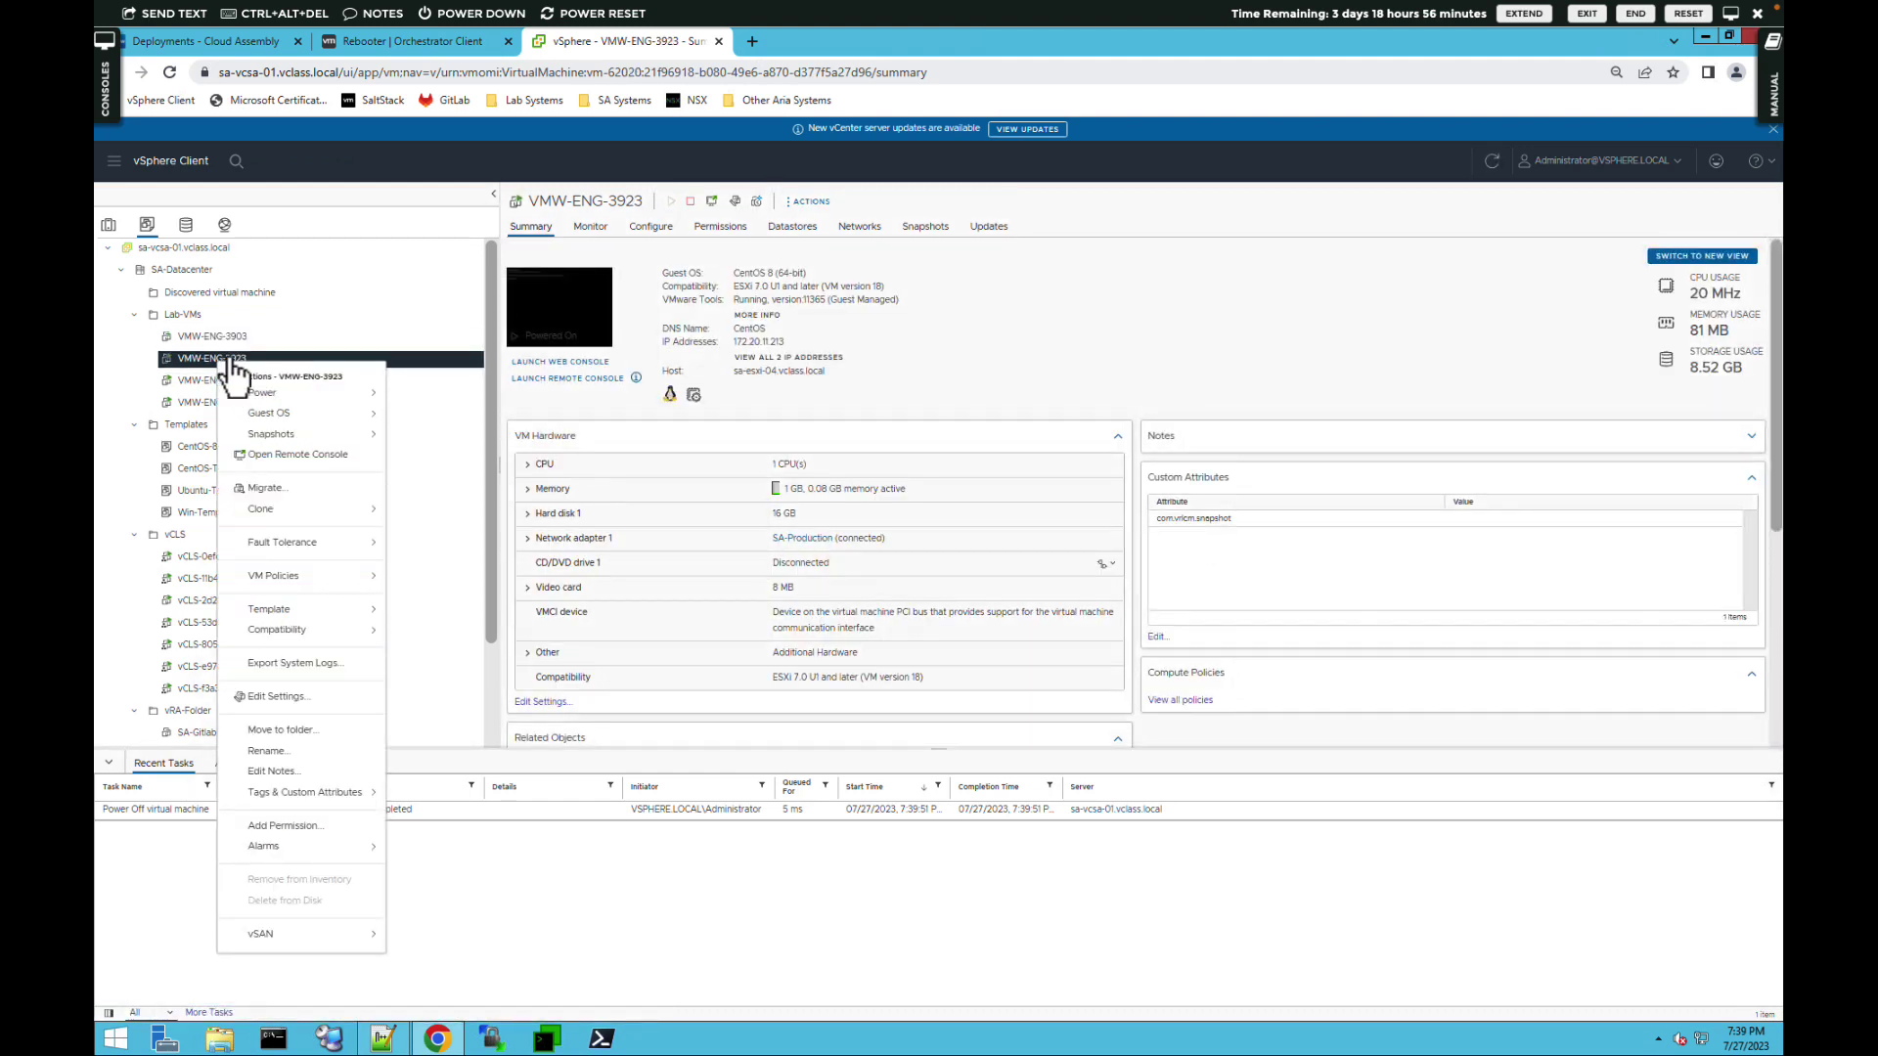
{"action": "mouse_move", "coordinate": [377, 396]}
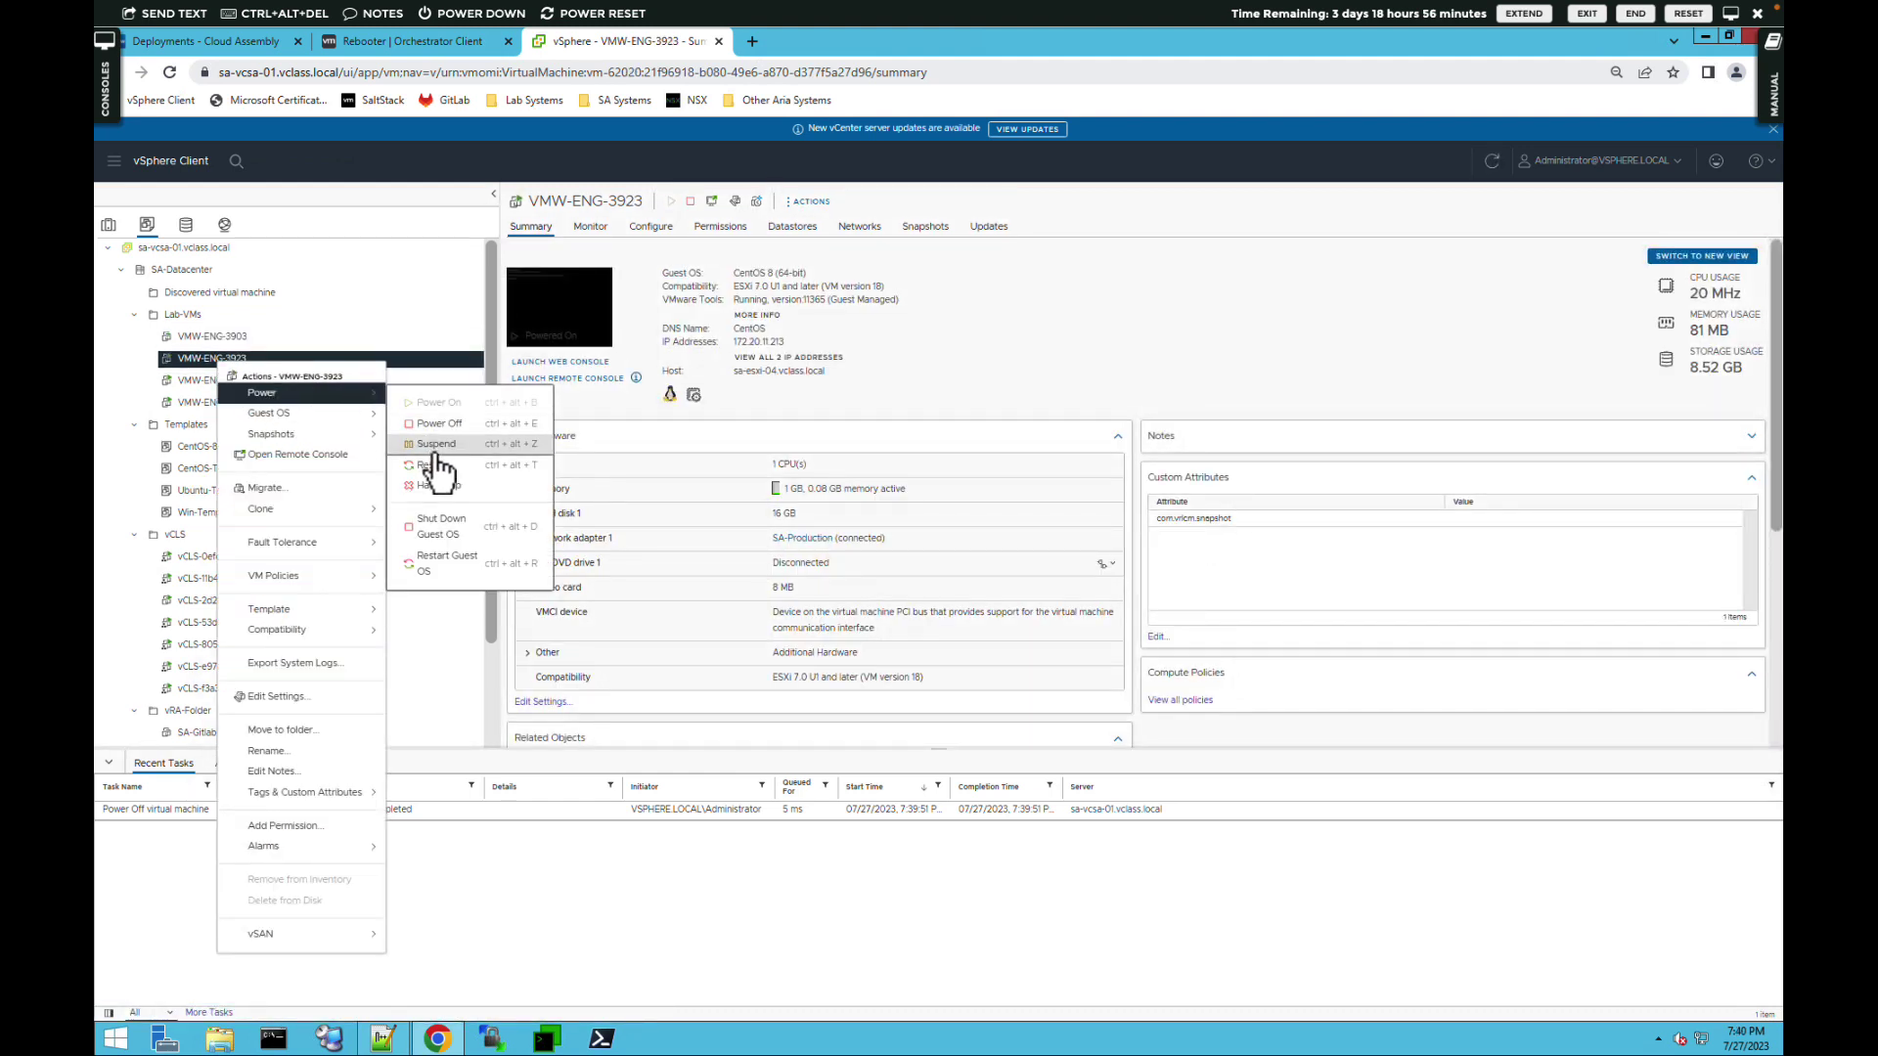
{"action": "left_click", "coordinate": [782, 538]}
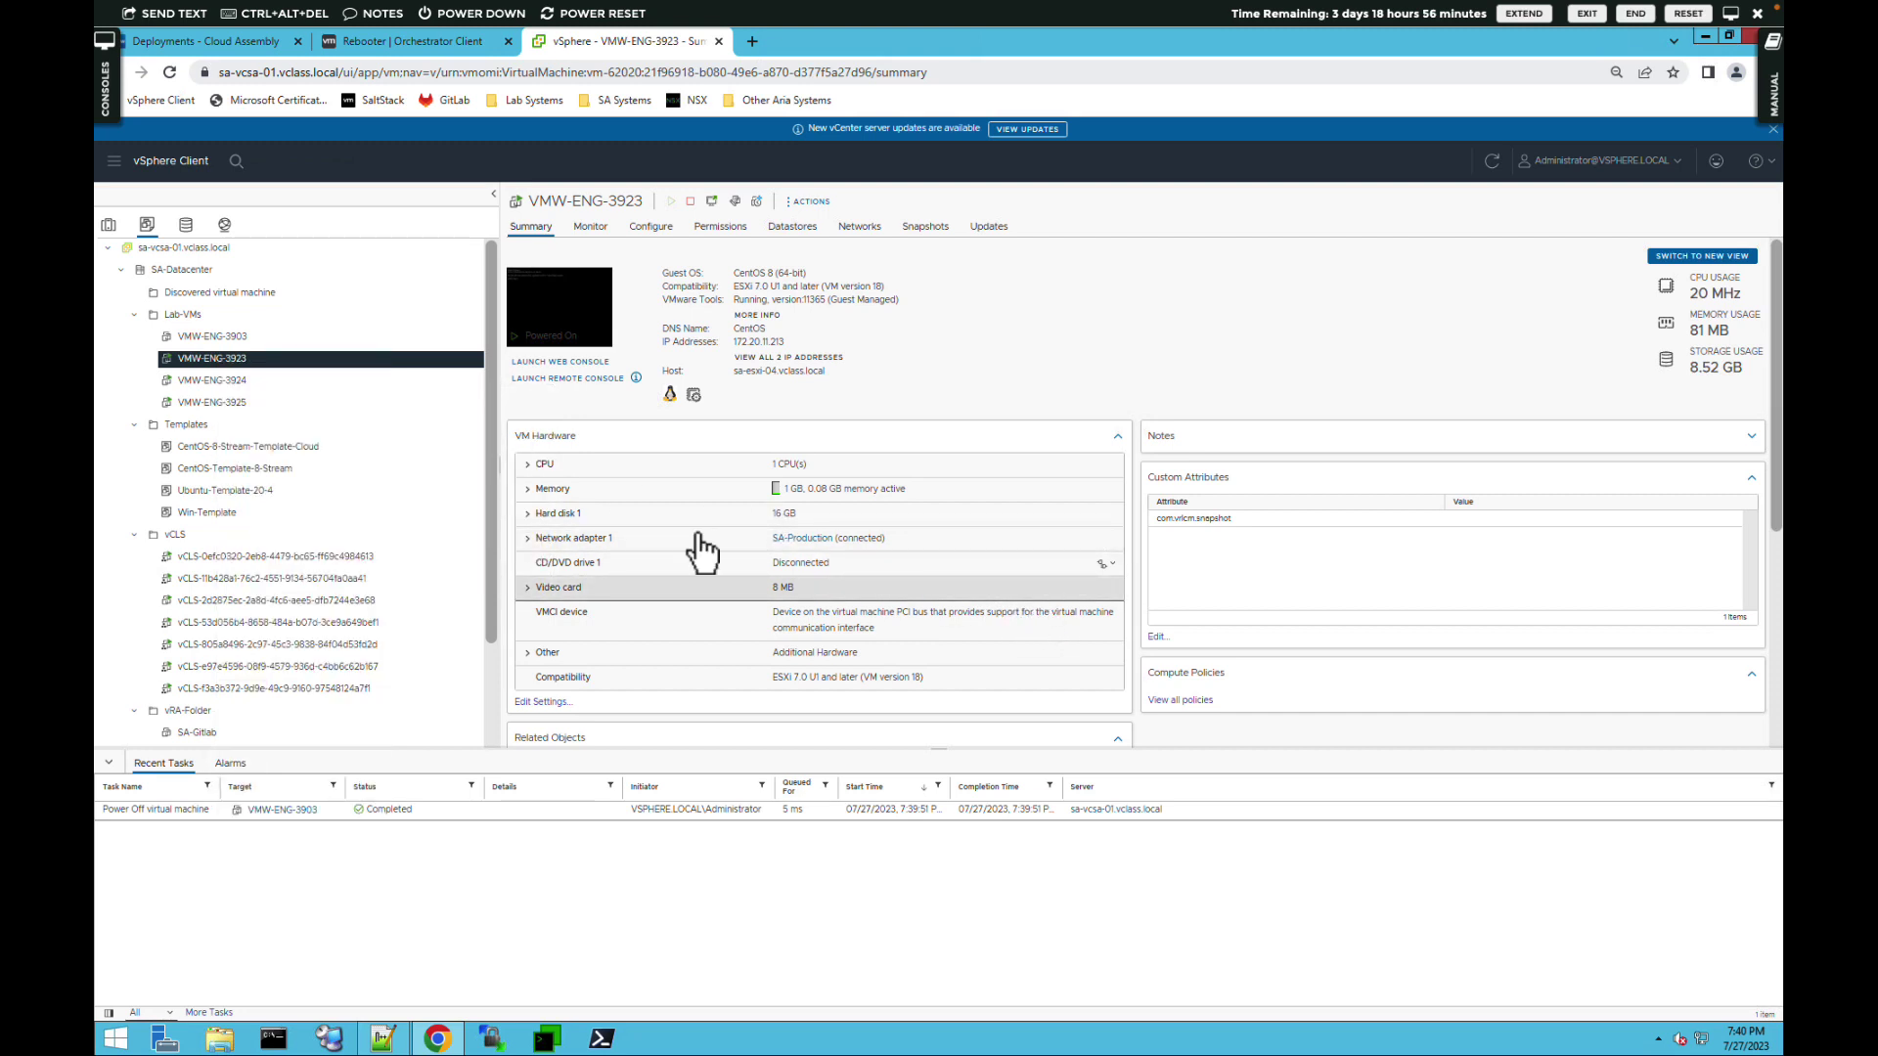
{"action": "right_click", "coordinate": [324, 359]}
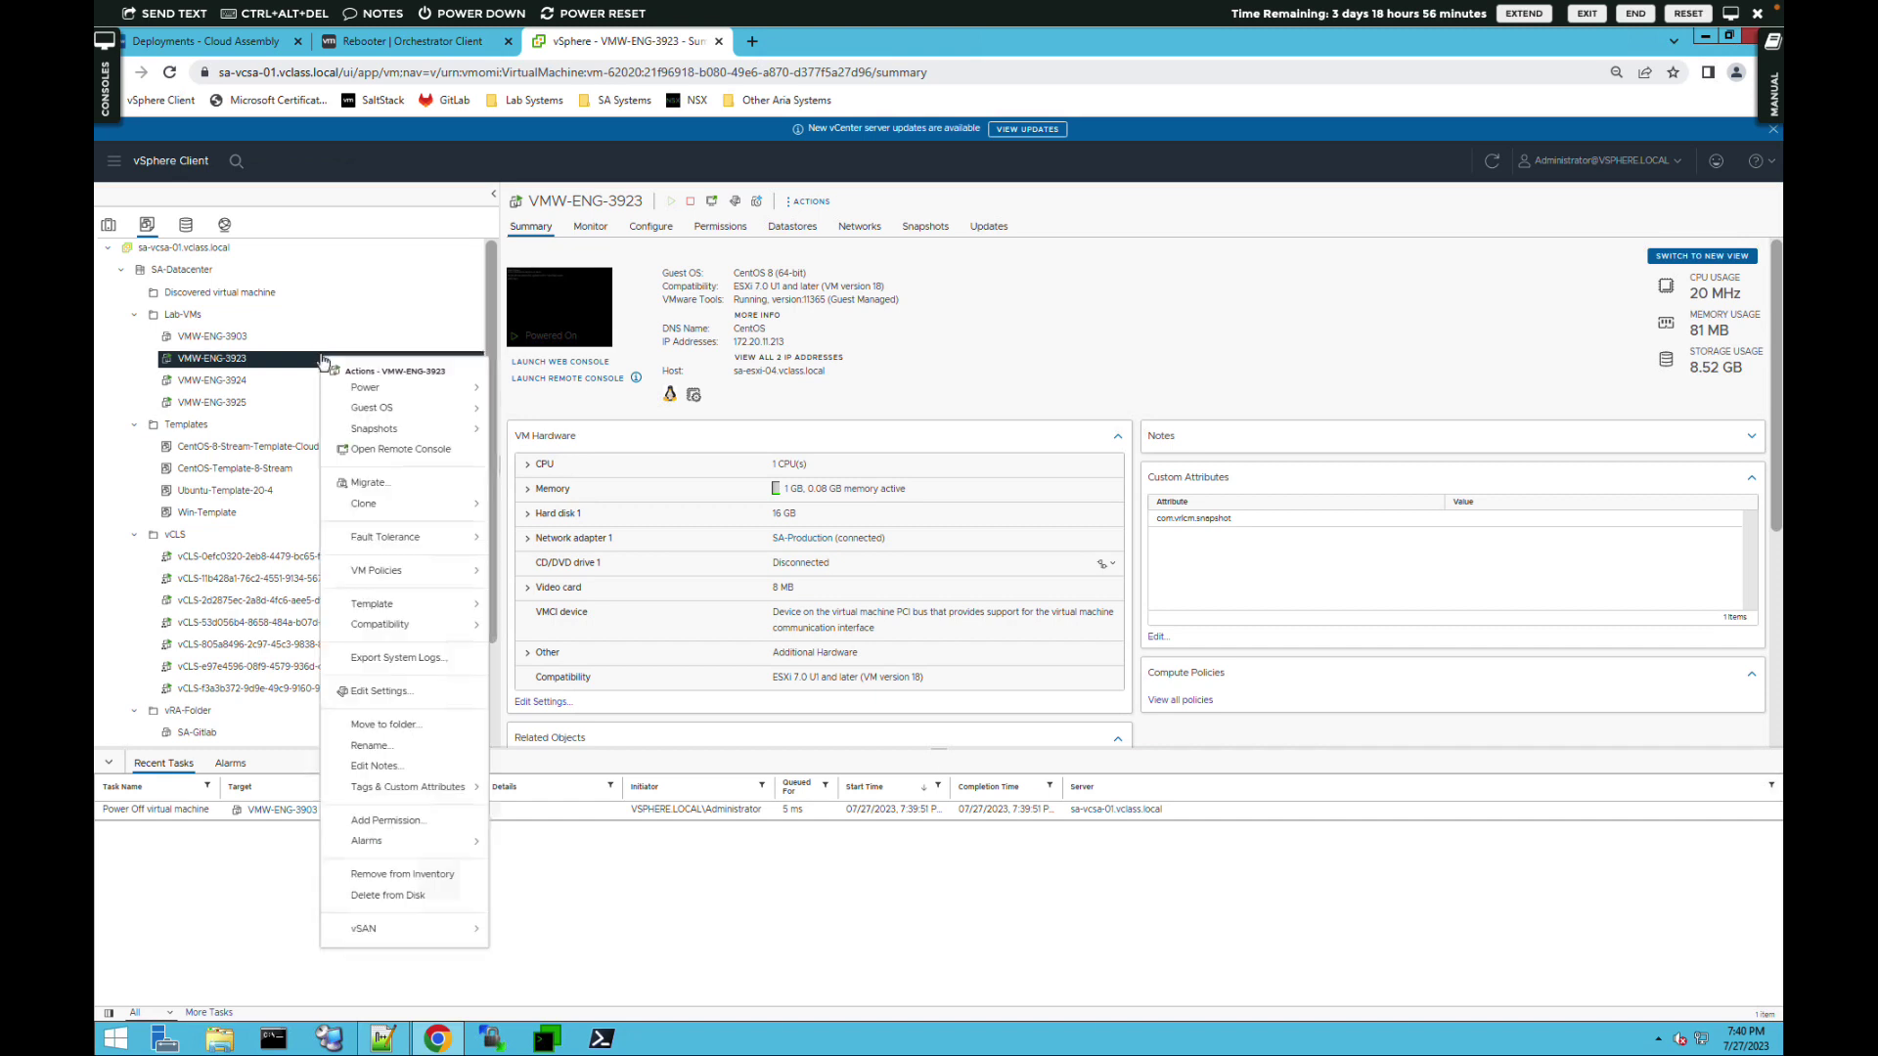
{"action": "mouse_move", "coordinate": [411, 388]}
{"action": "left_click", "coordinate": [538, 440]}
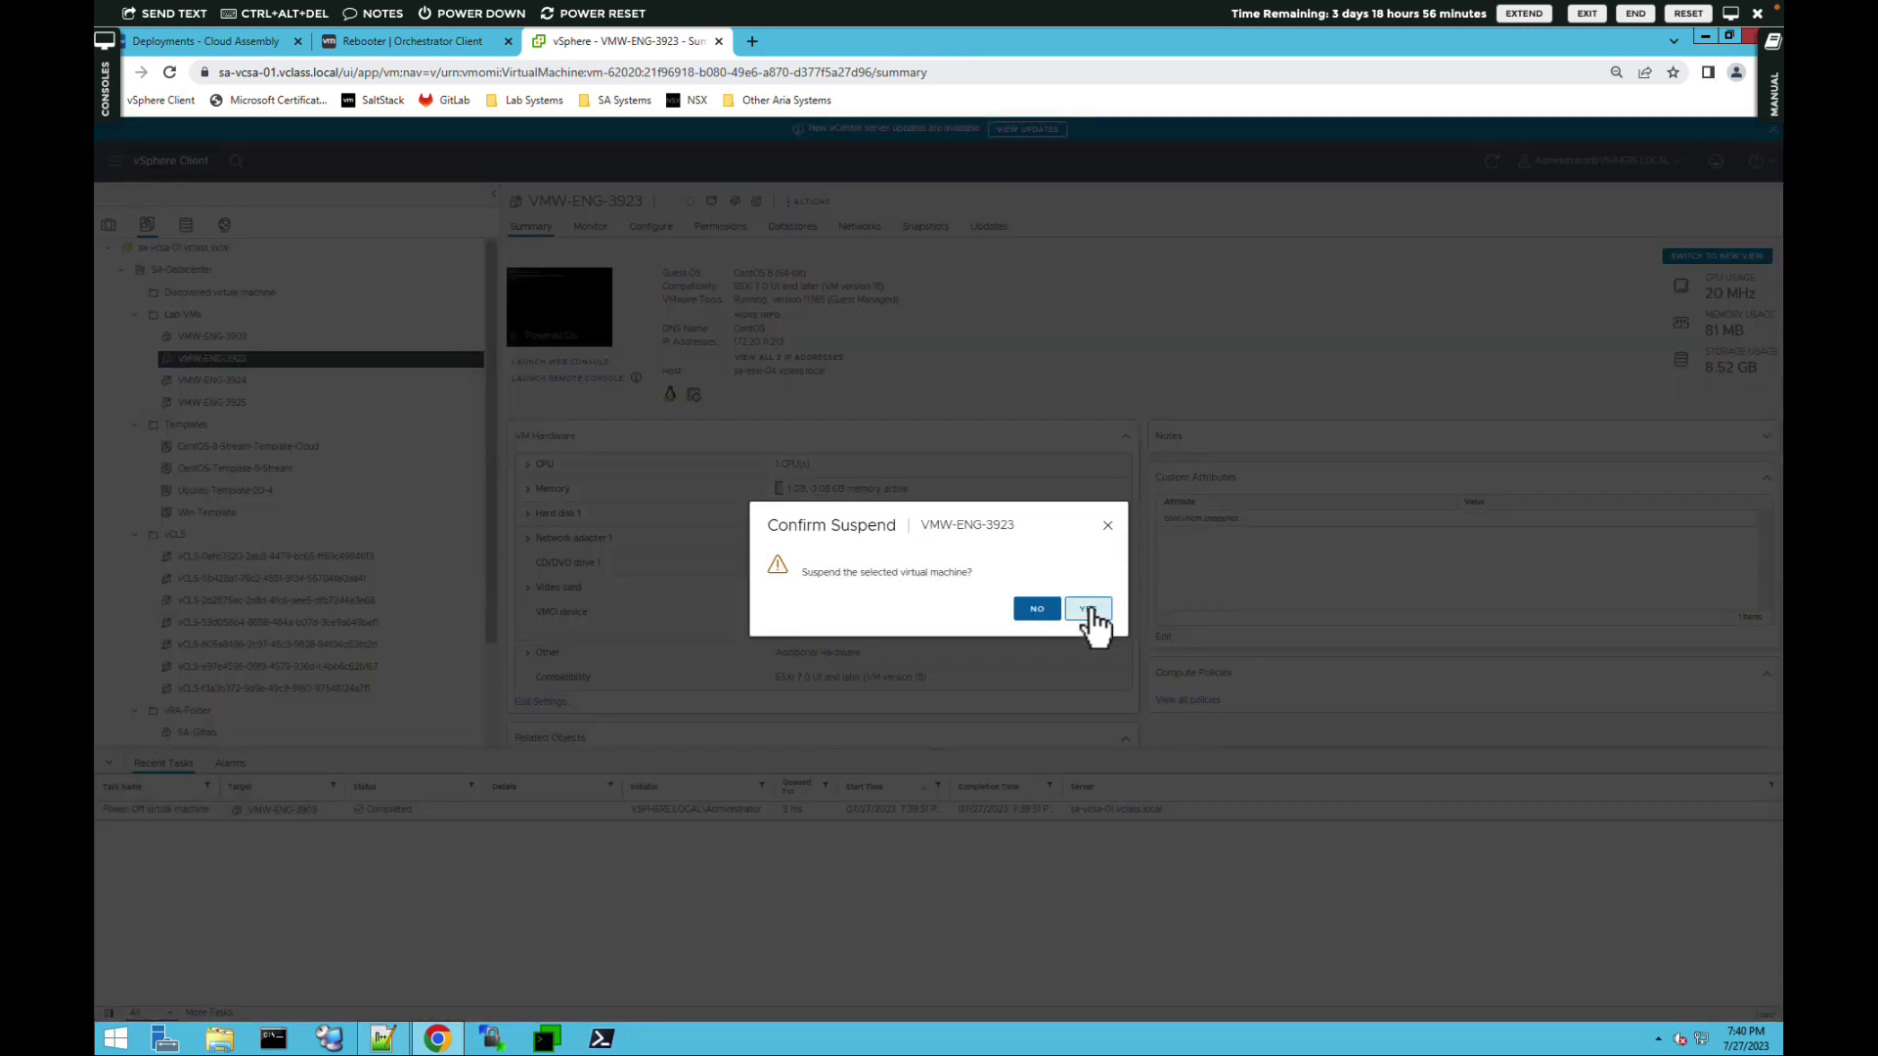
{"action": "left_click", "coordinate": [1088, 612]}
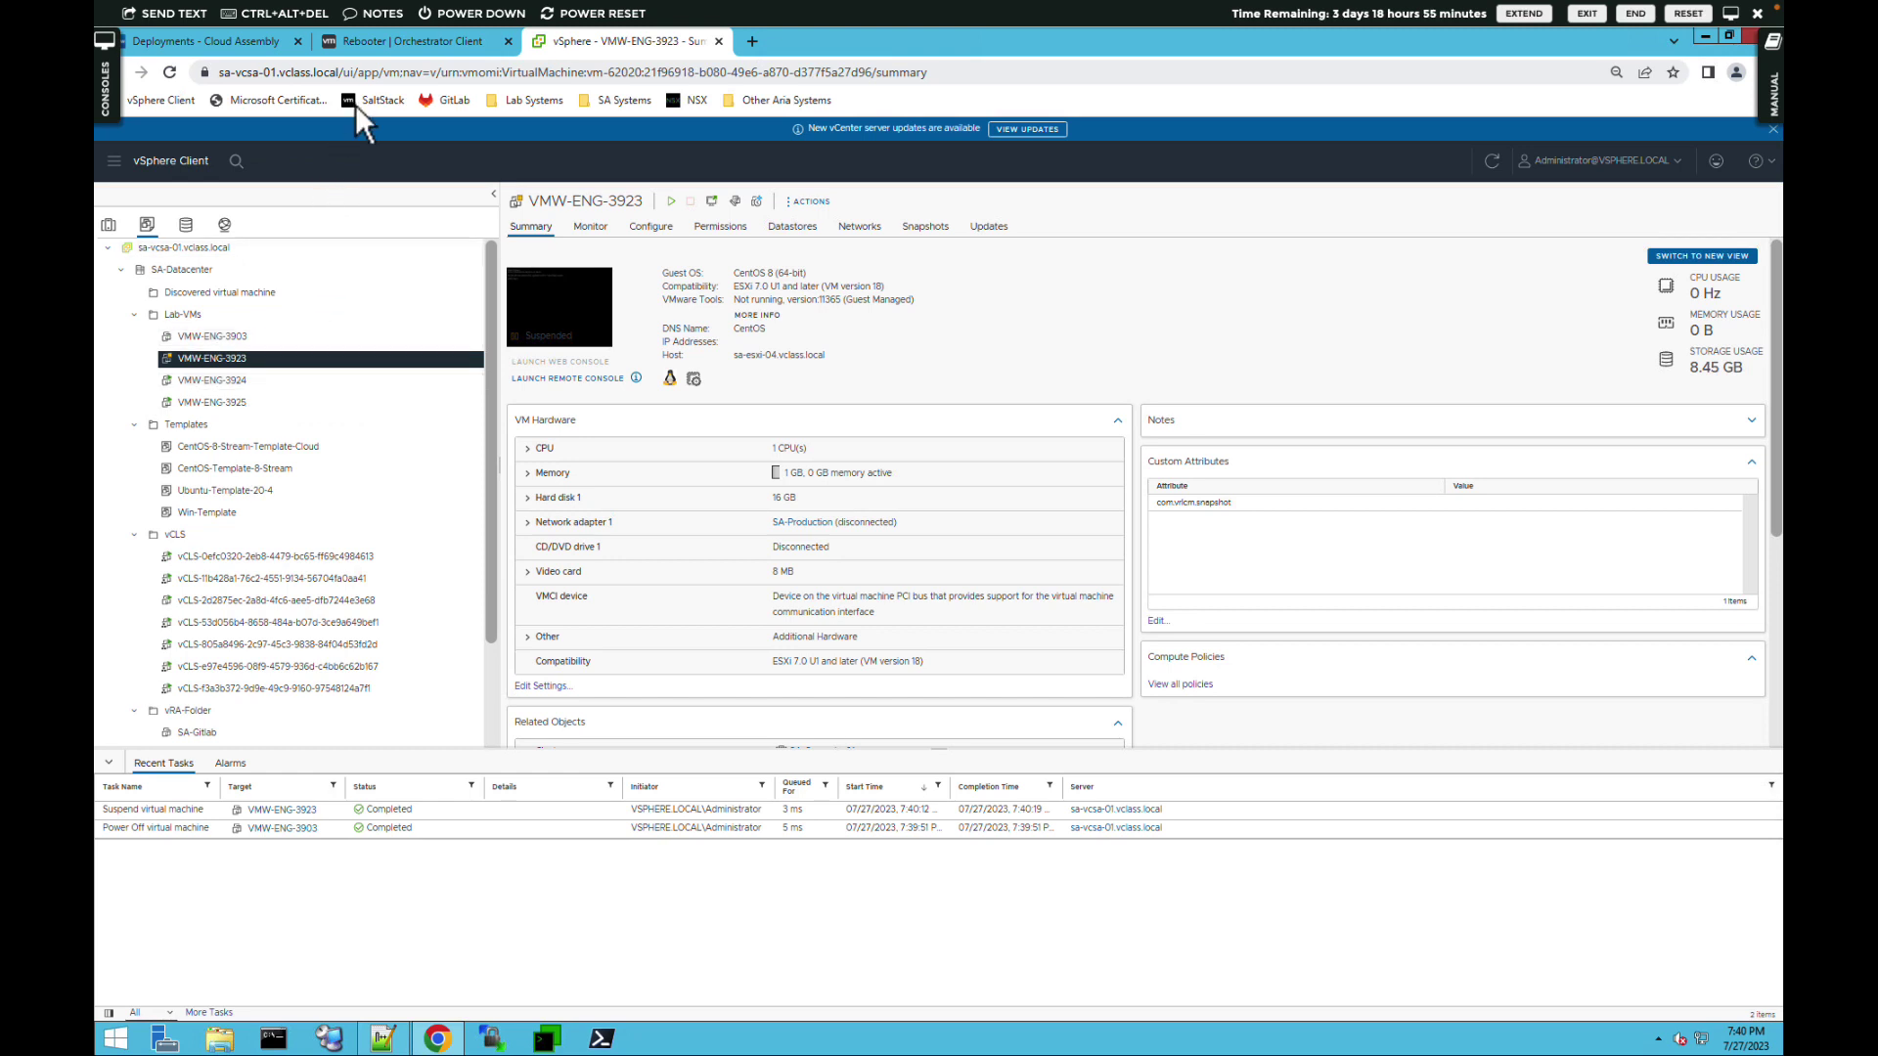
Switch to the Orchestrator Client and search the Rebooter run form's virtualMachines input for vcls.
{"action": "left_click", "coordinate": [366, 41]}
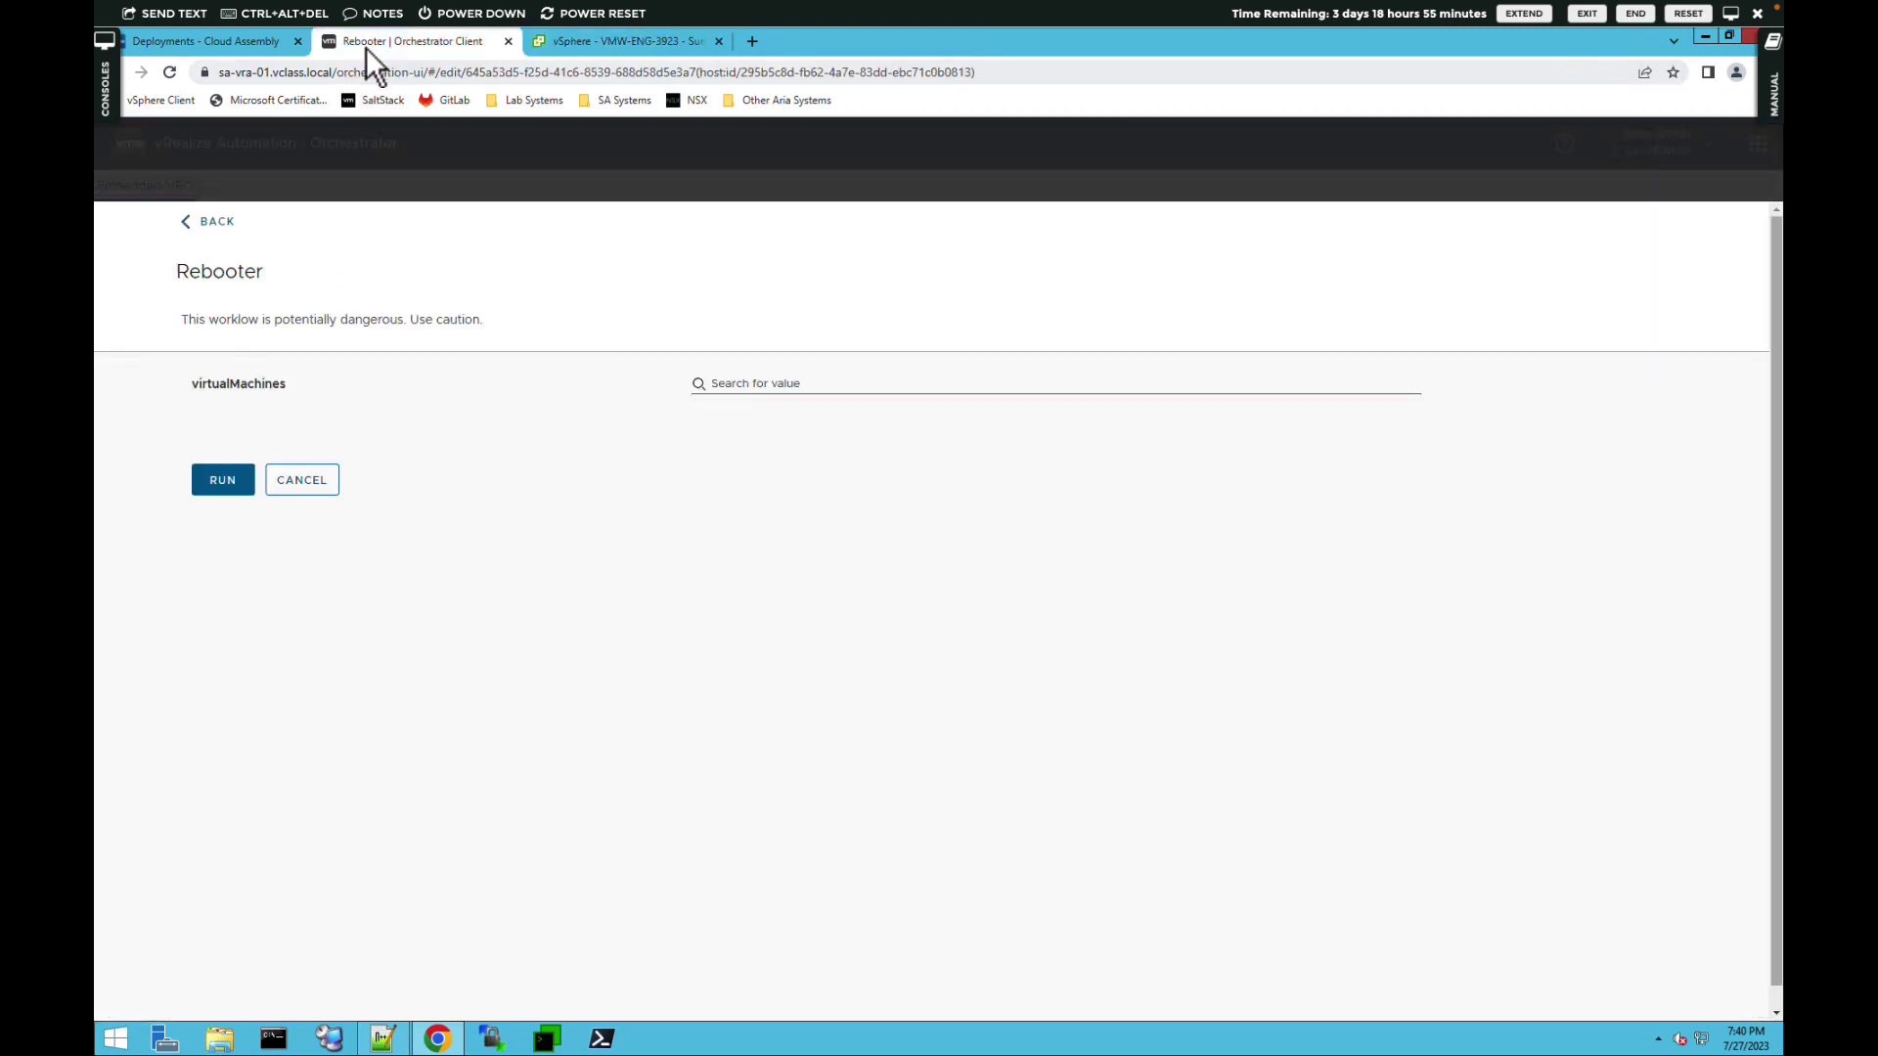
{"action": "left_click", "coordinate": [769, 384]}
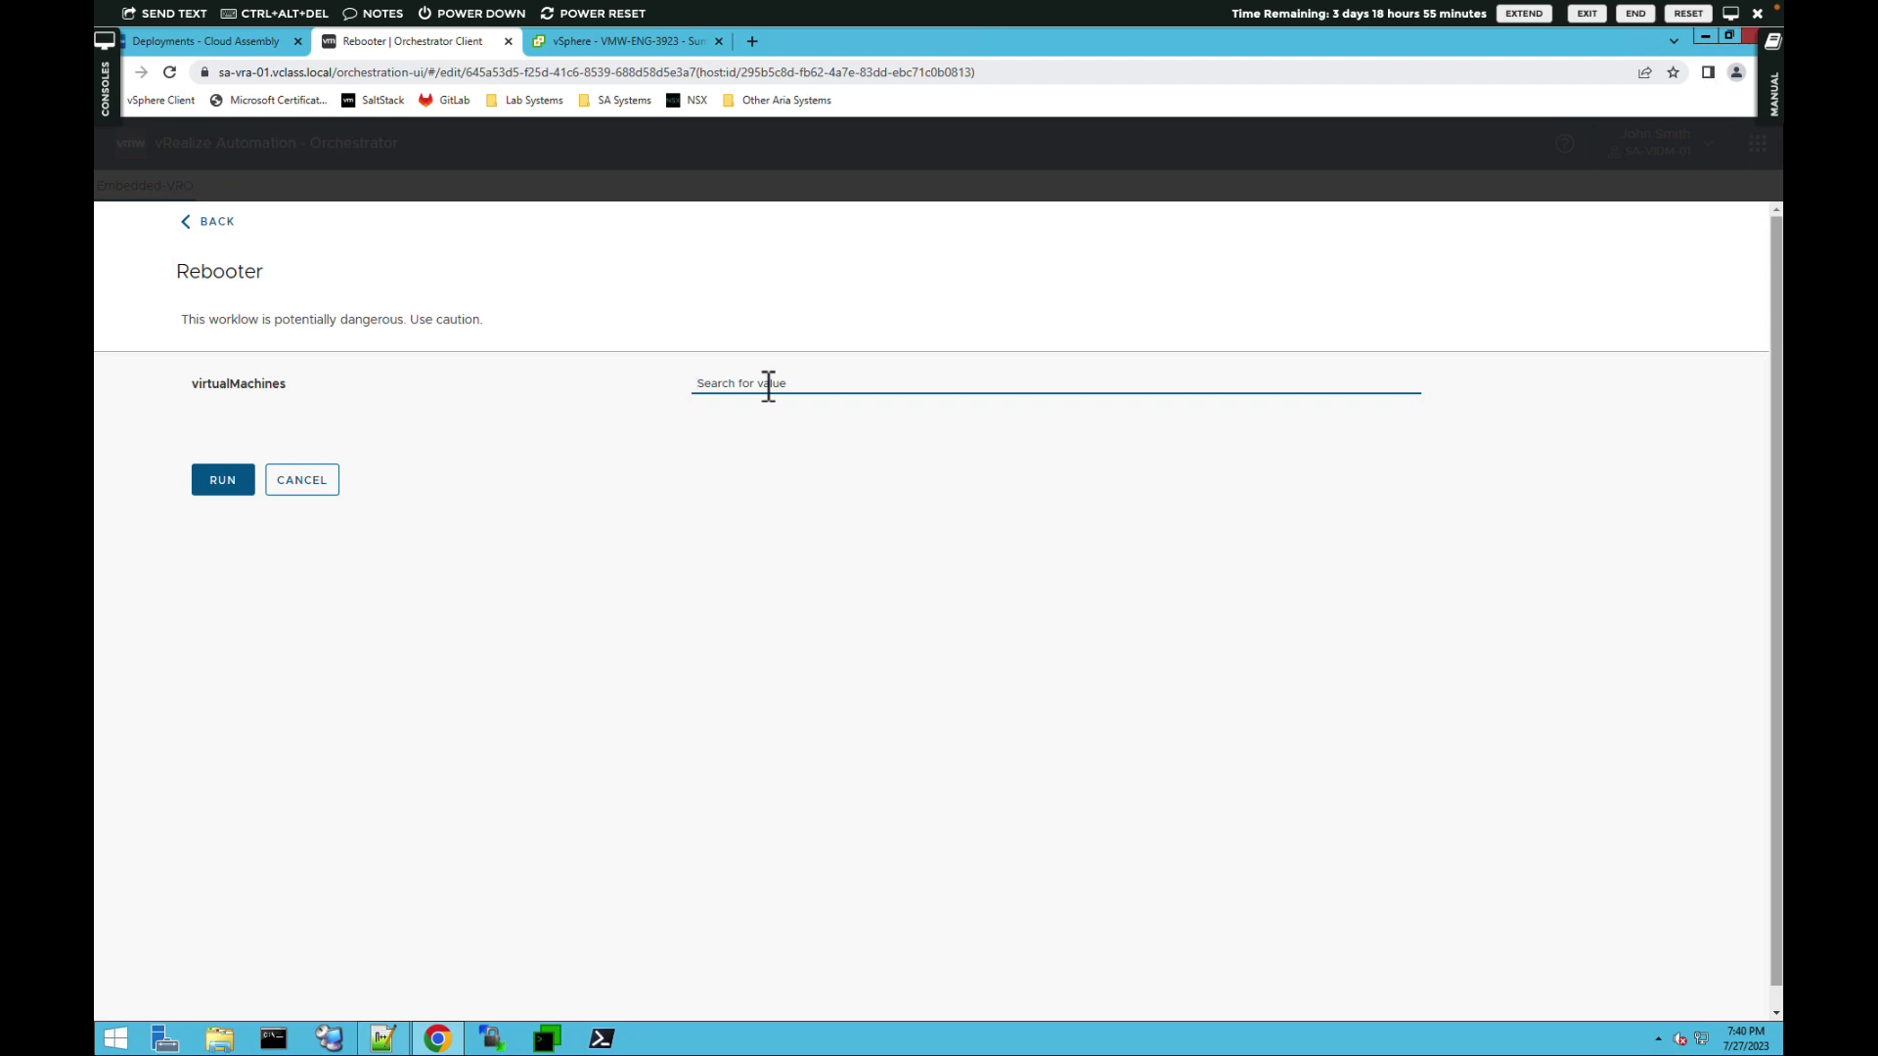
{"action": "type", "text": "vcls"}
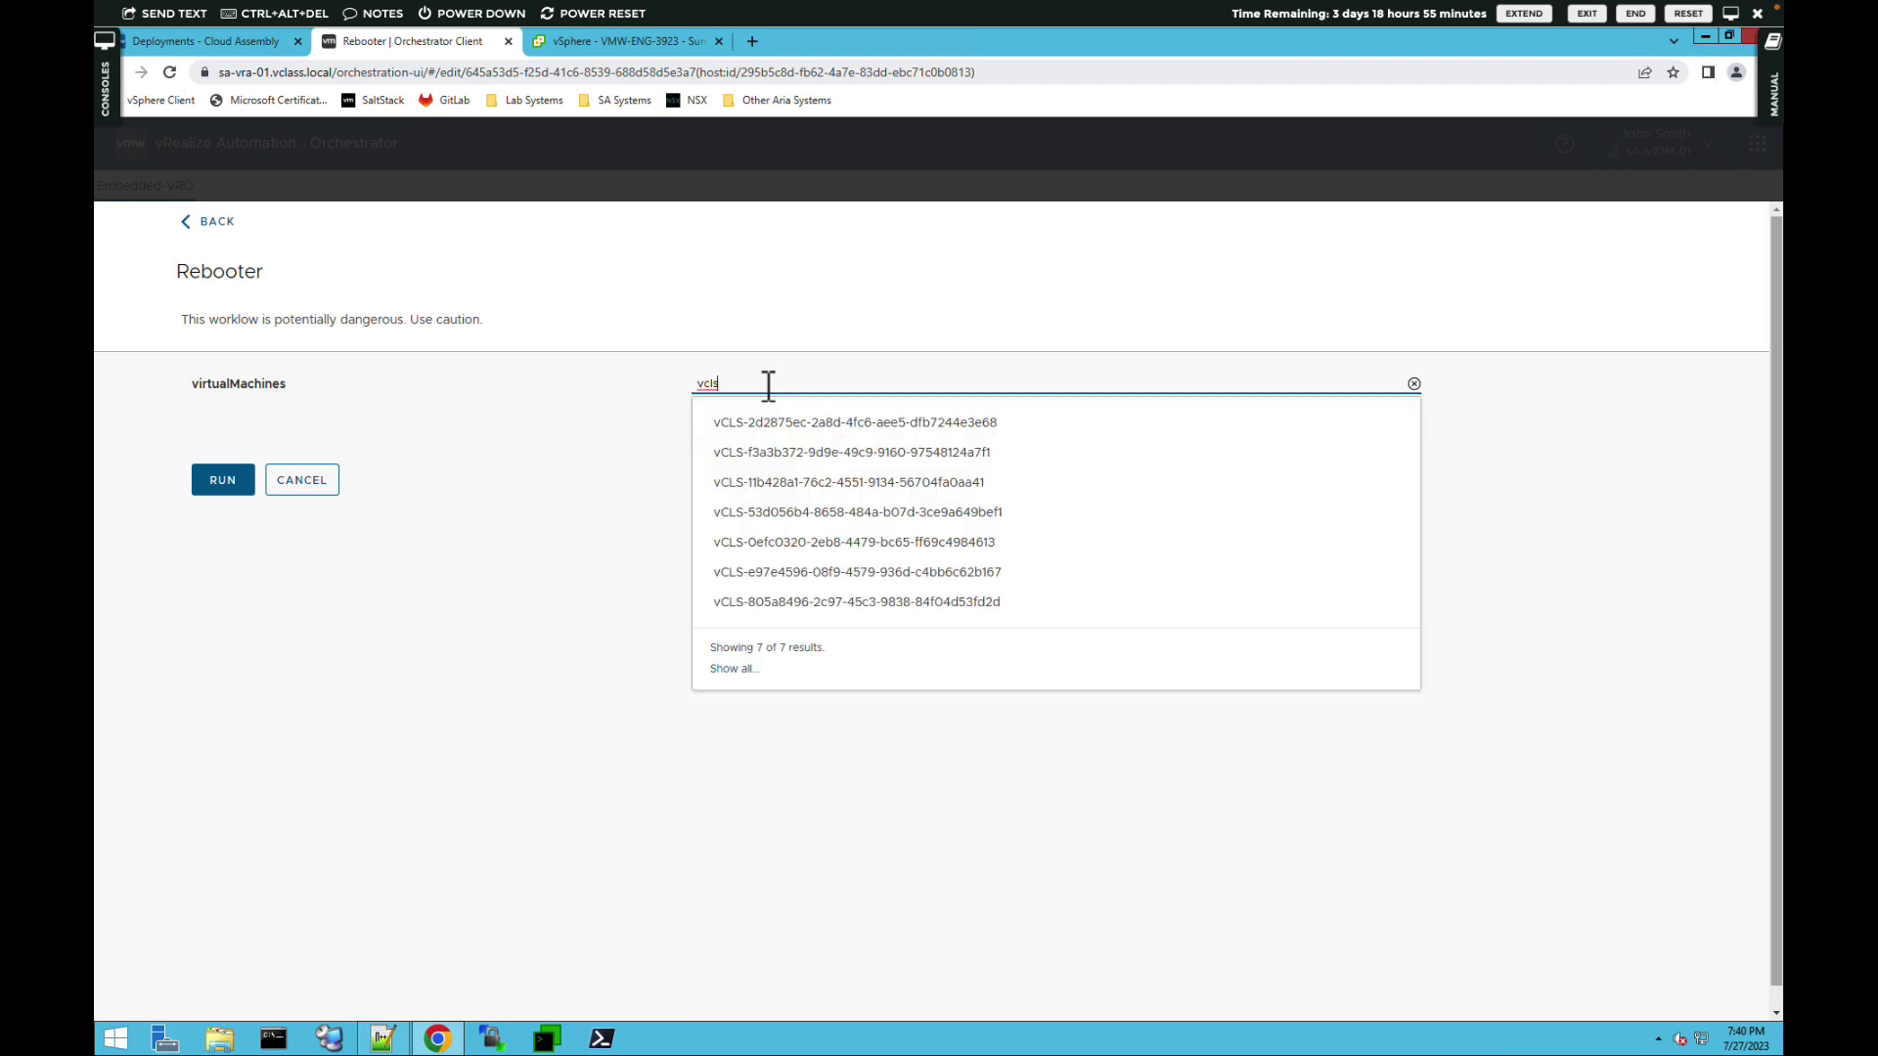
Replace the search with vmw, add VMW-ENG-3923 to the virtualMachines input, and remove it again.
{"action": "left_click", "coordinate": [1414, 383]}
{"action": "left_click", "coordinate": [905, 383]}
{"action": "type", "text": "vmw"}
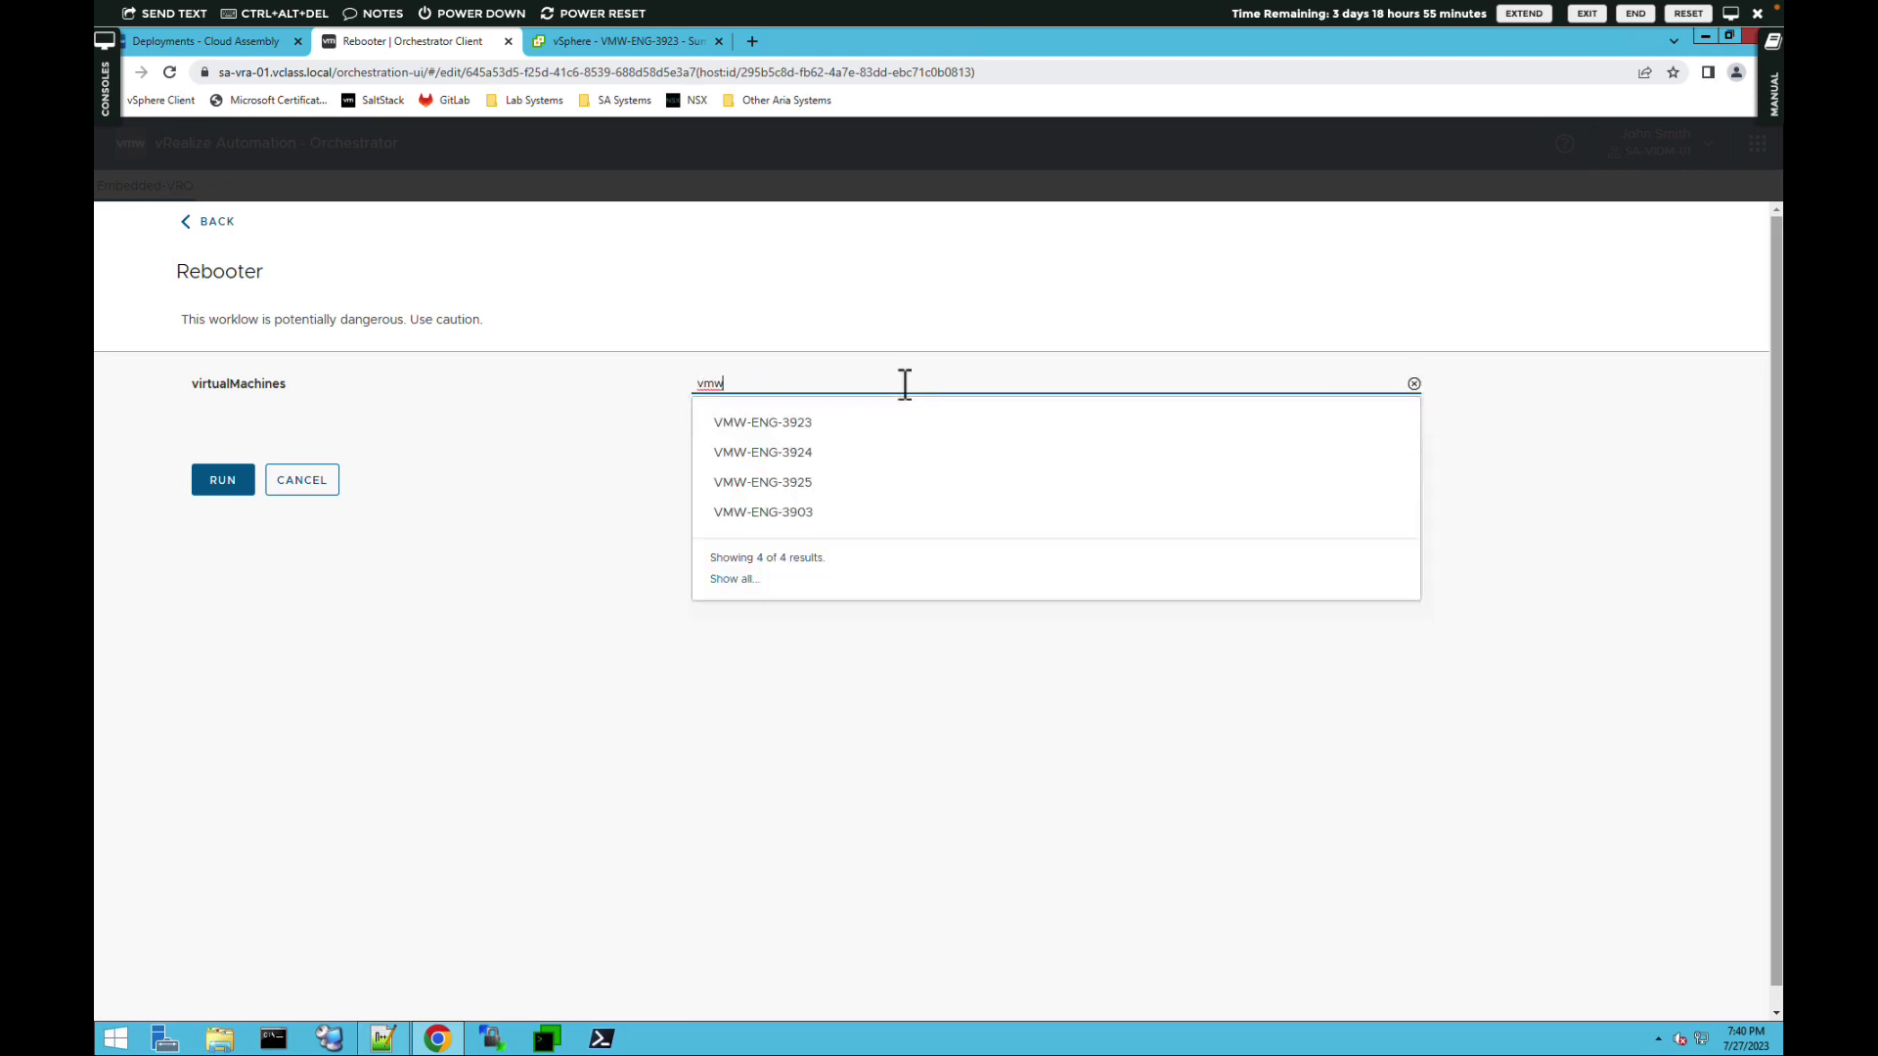
{"action": "left_click", "coordinate": [782, 422]}
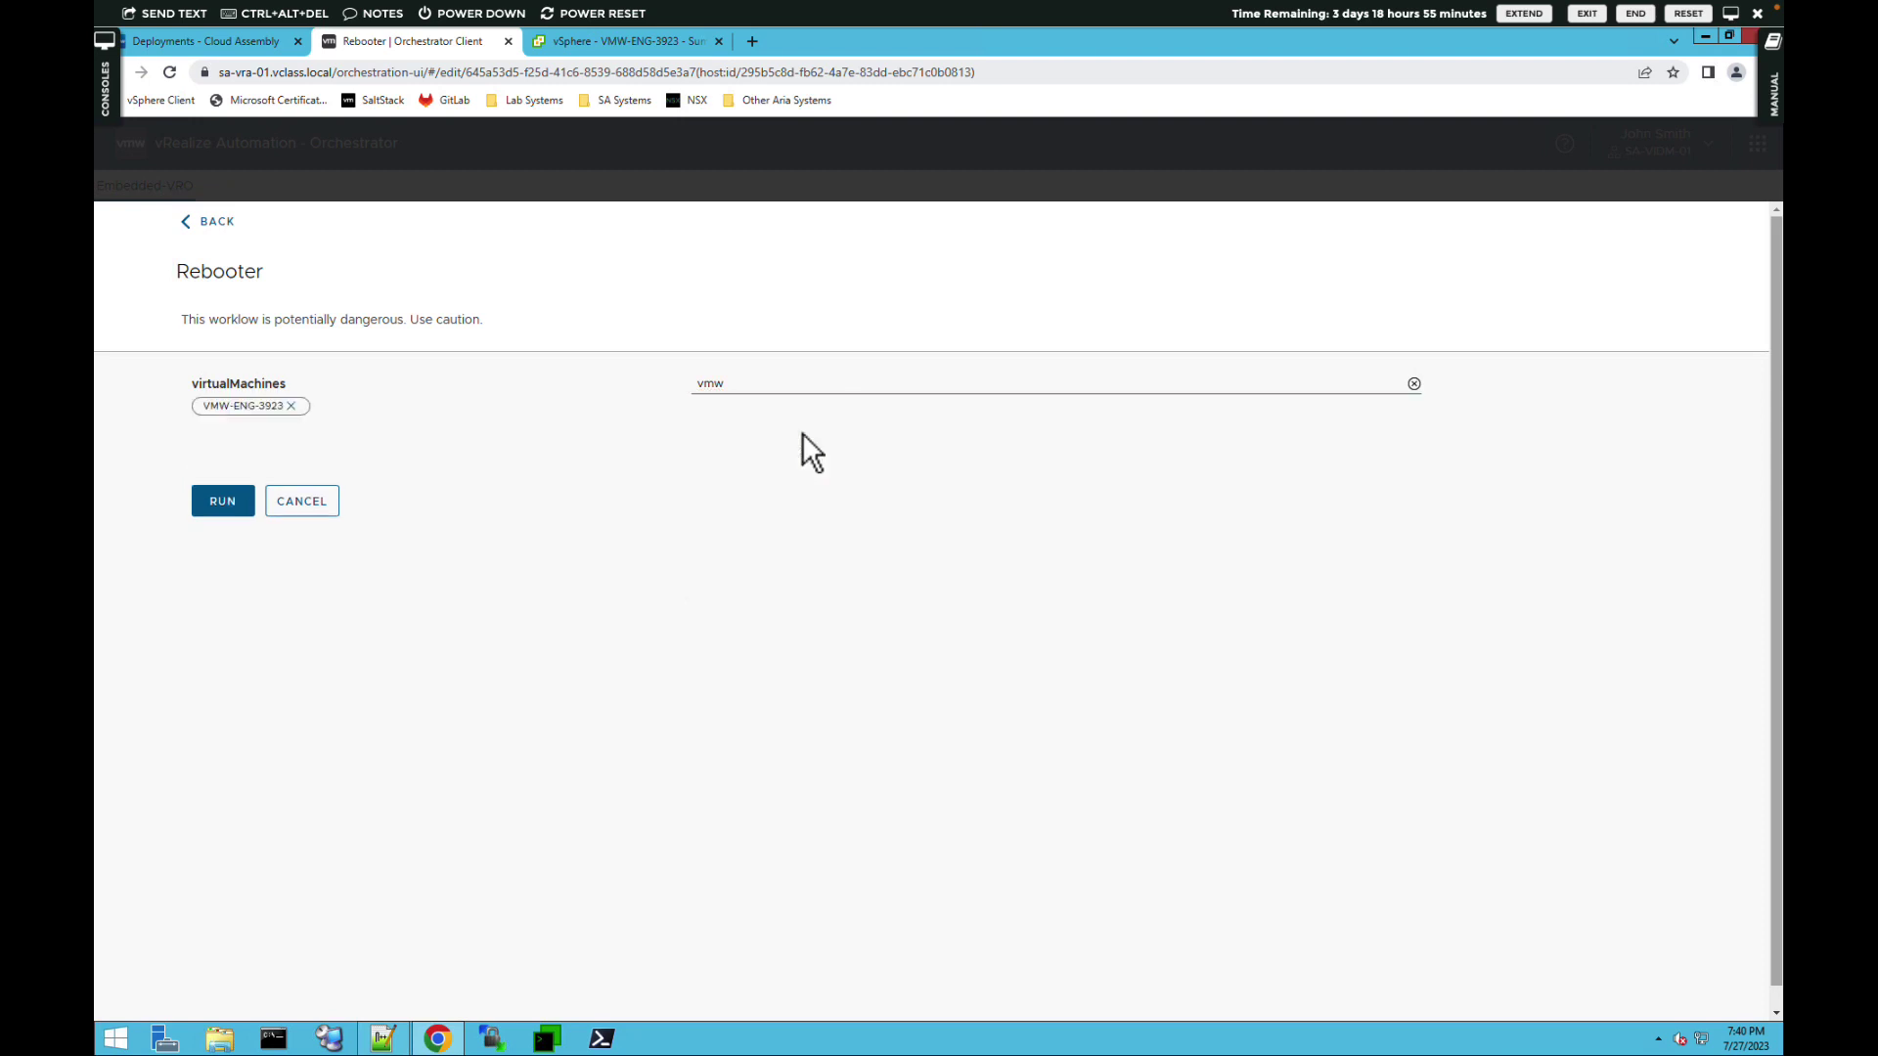
{"action": "left_click", "coordinate": [754, 385]}
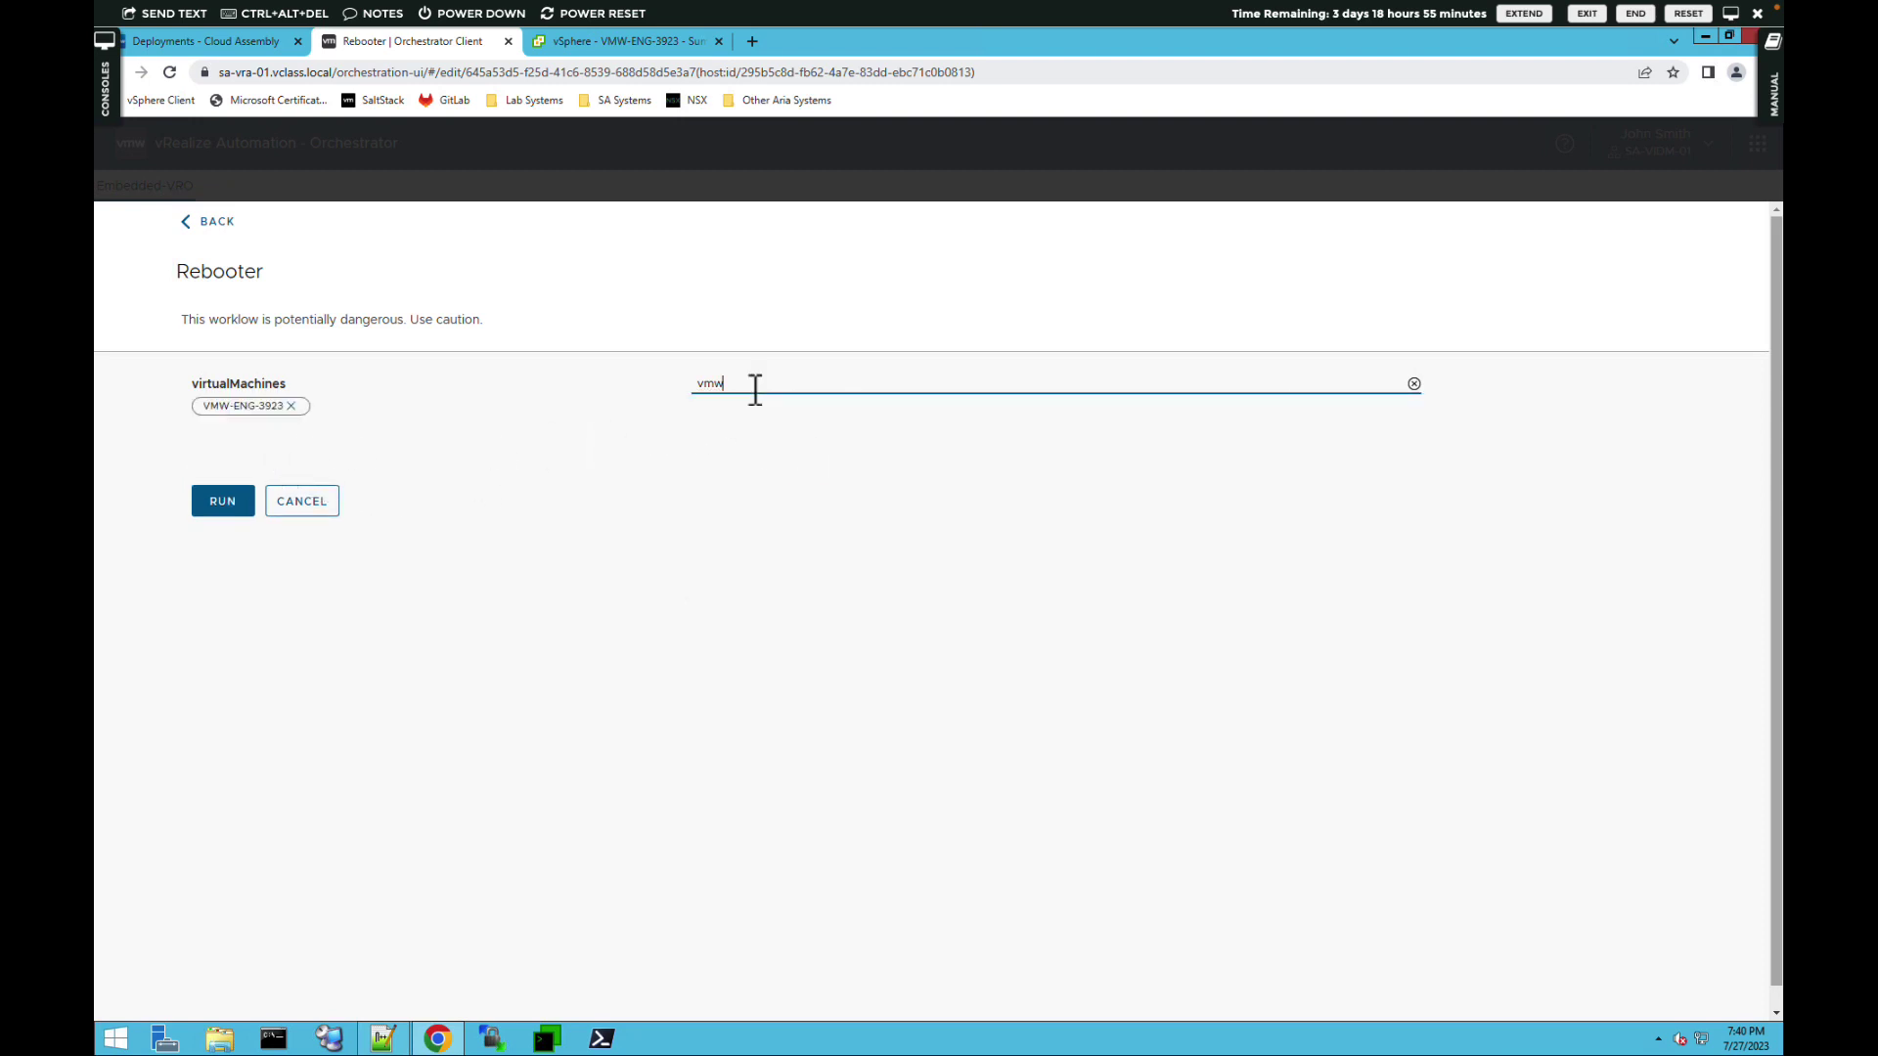
{"action": "left_click", "coordinate": [291, 406]}
{"action": "left_click", "coordinate": [1413, 383]}
Search the virtualMachines input for vmw and select all matches: VMW-ENG-3923, 3924, 3925 and 3903.
{"action": "left_click", "coordinate": [1163, 394]}
{"action": "type", "text": "vmw"}
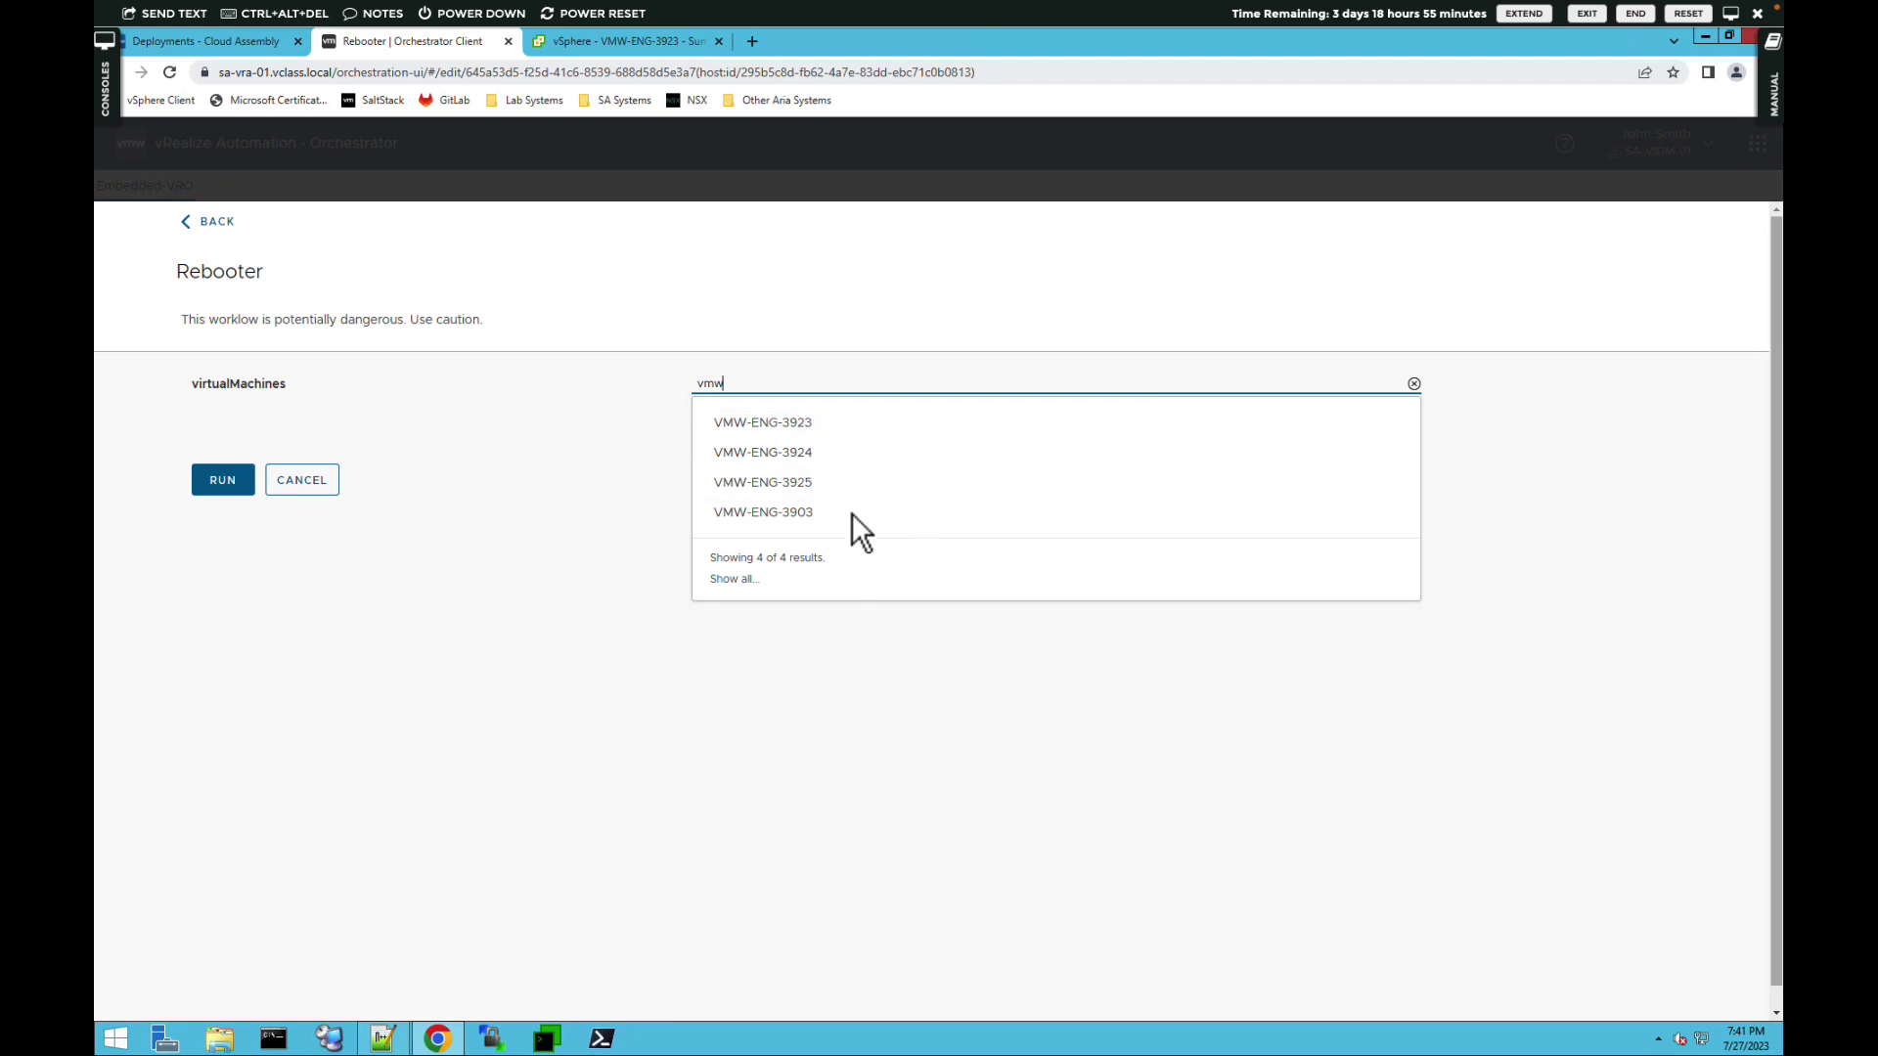
{"action": "left_click", "coordinate": [734, 582]}
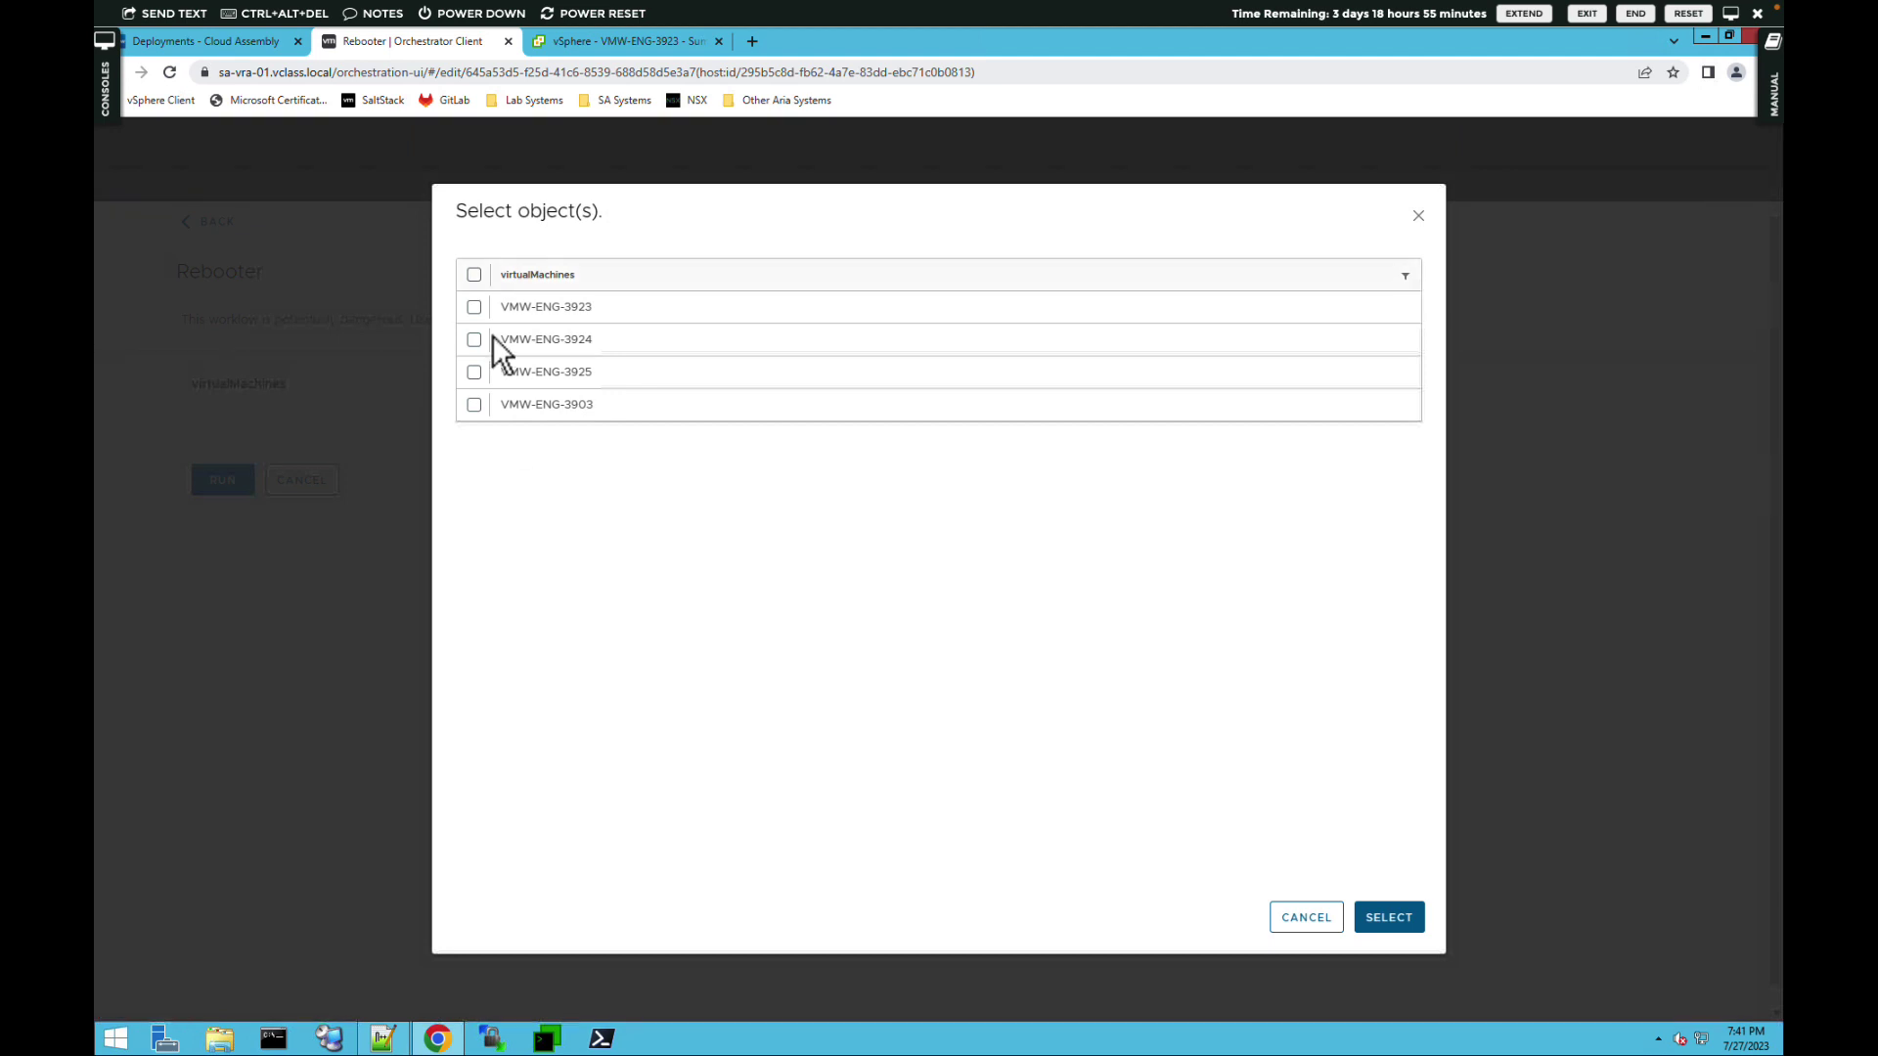
{"action": "left_click", "coordinate": [474, 308]}
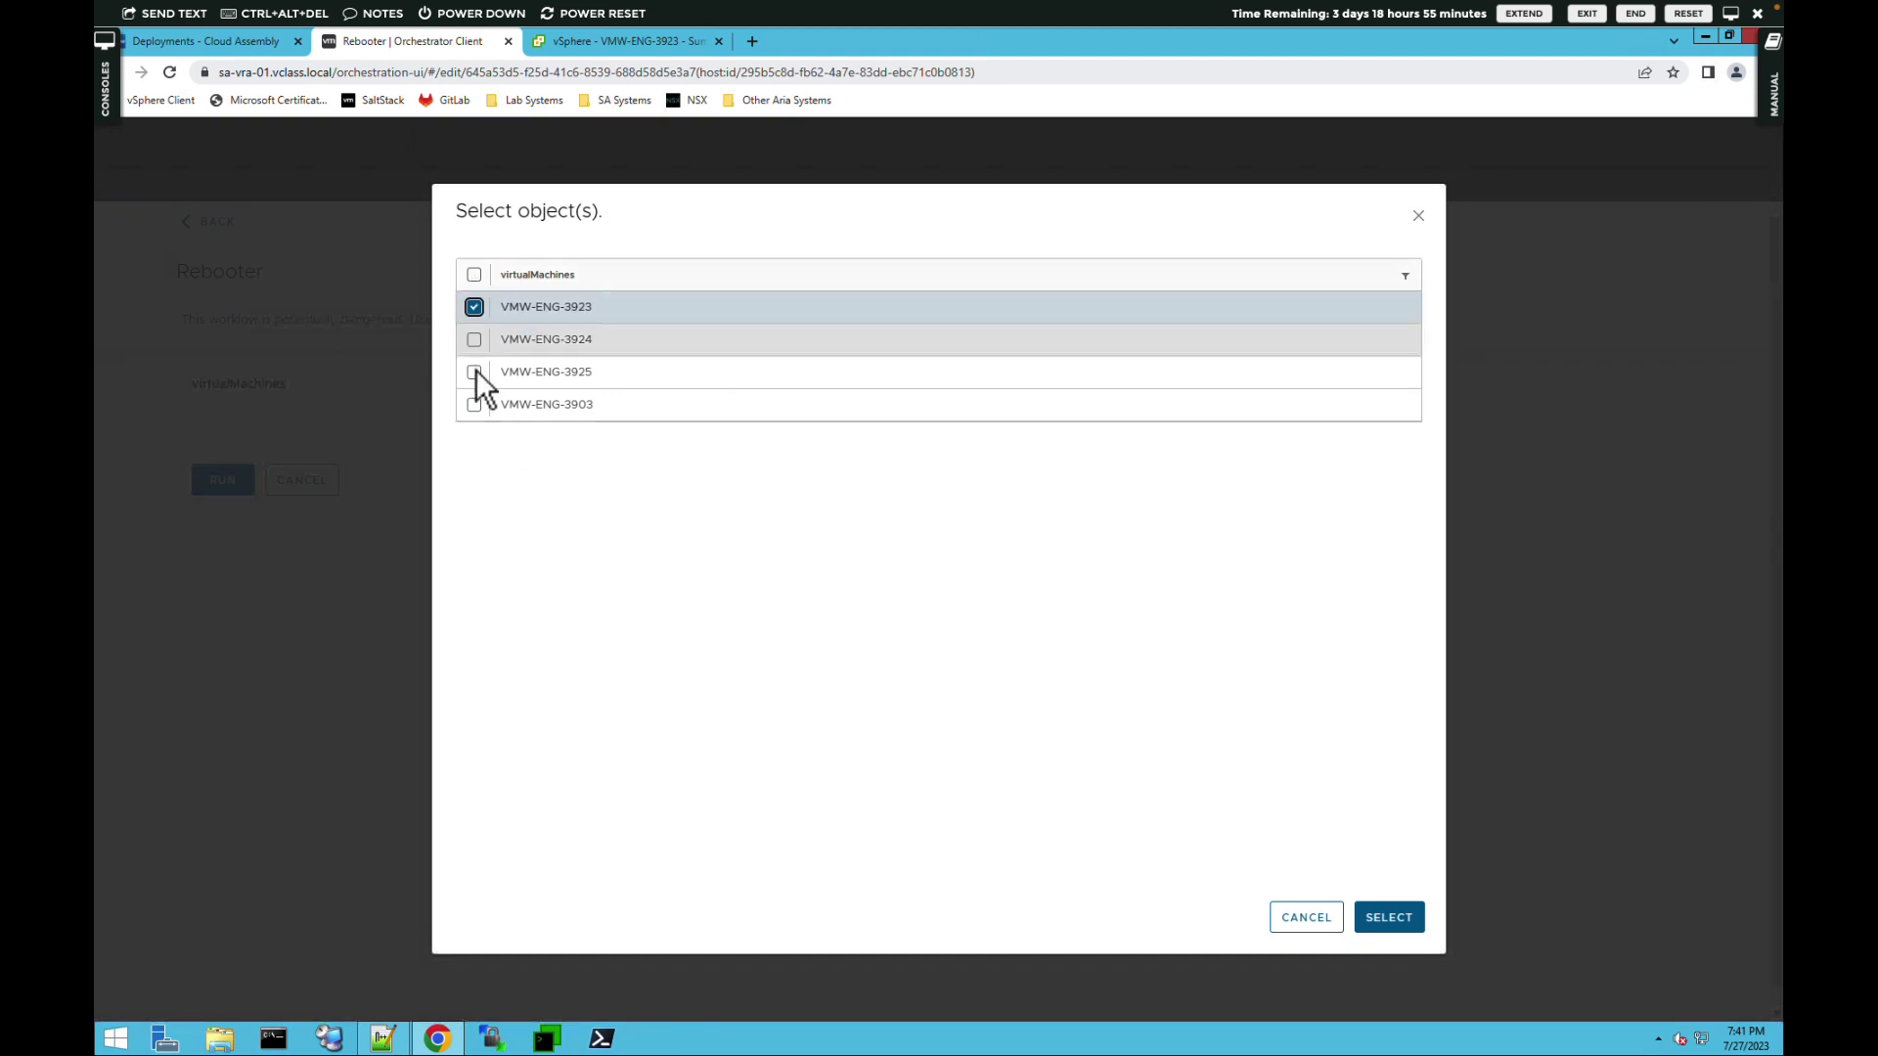
{"action": "left_click", "coordinate": [475, 372]}
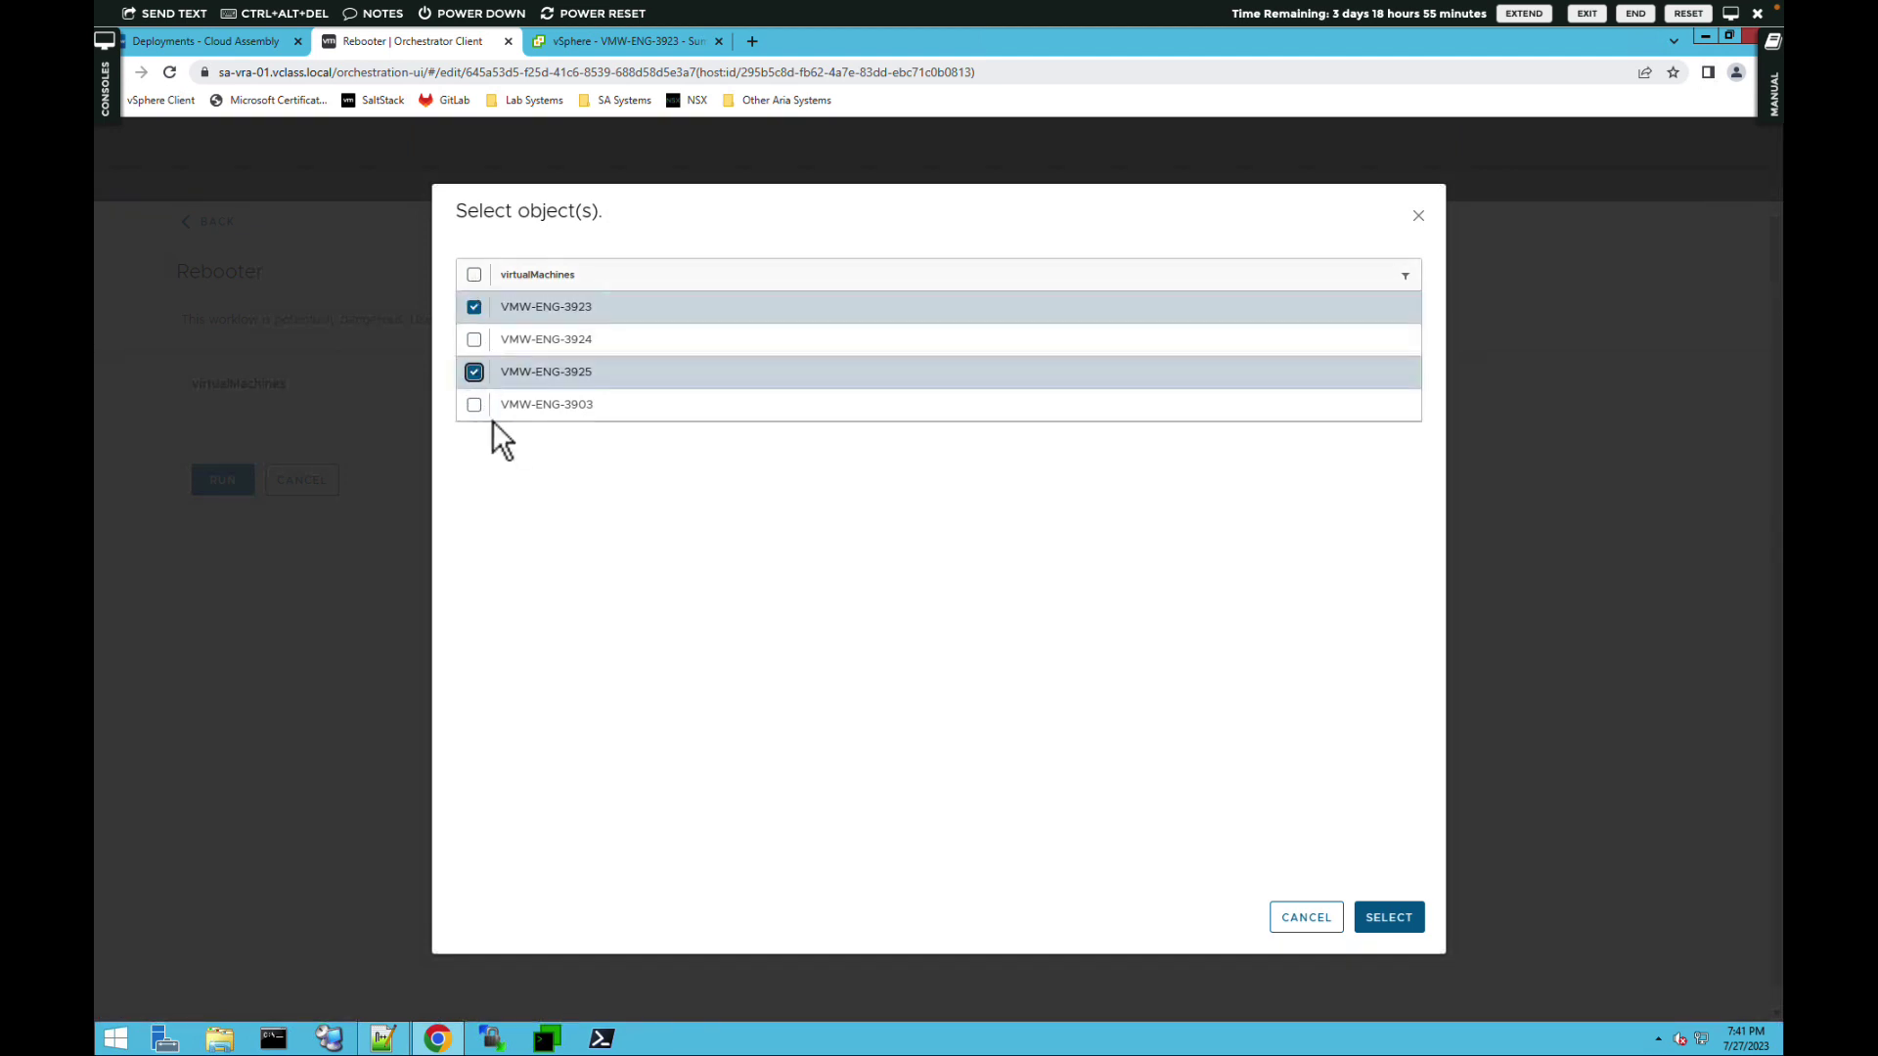
{"action": "left_click", "coordinate": [474, 275]}
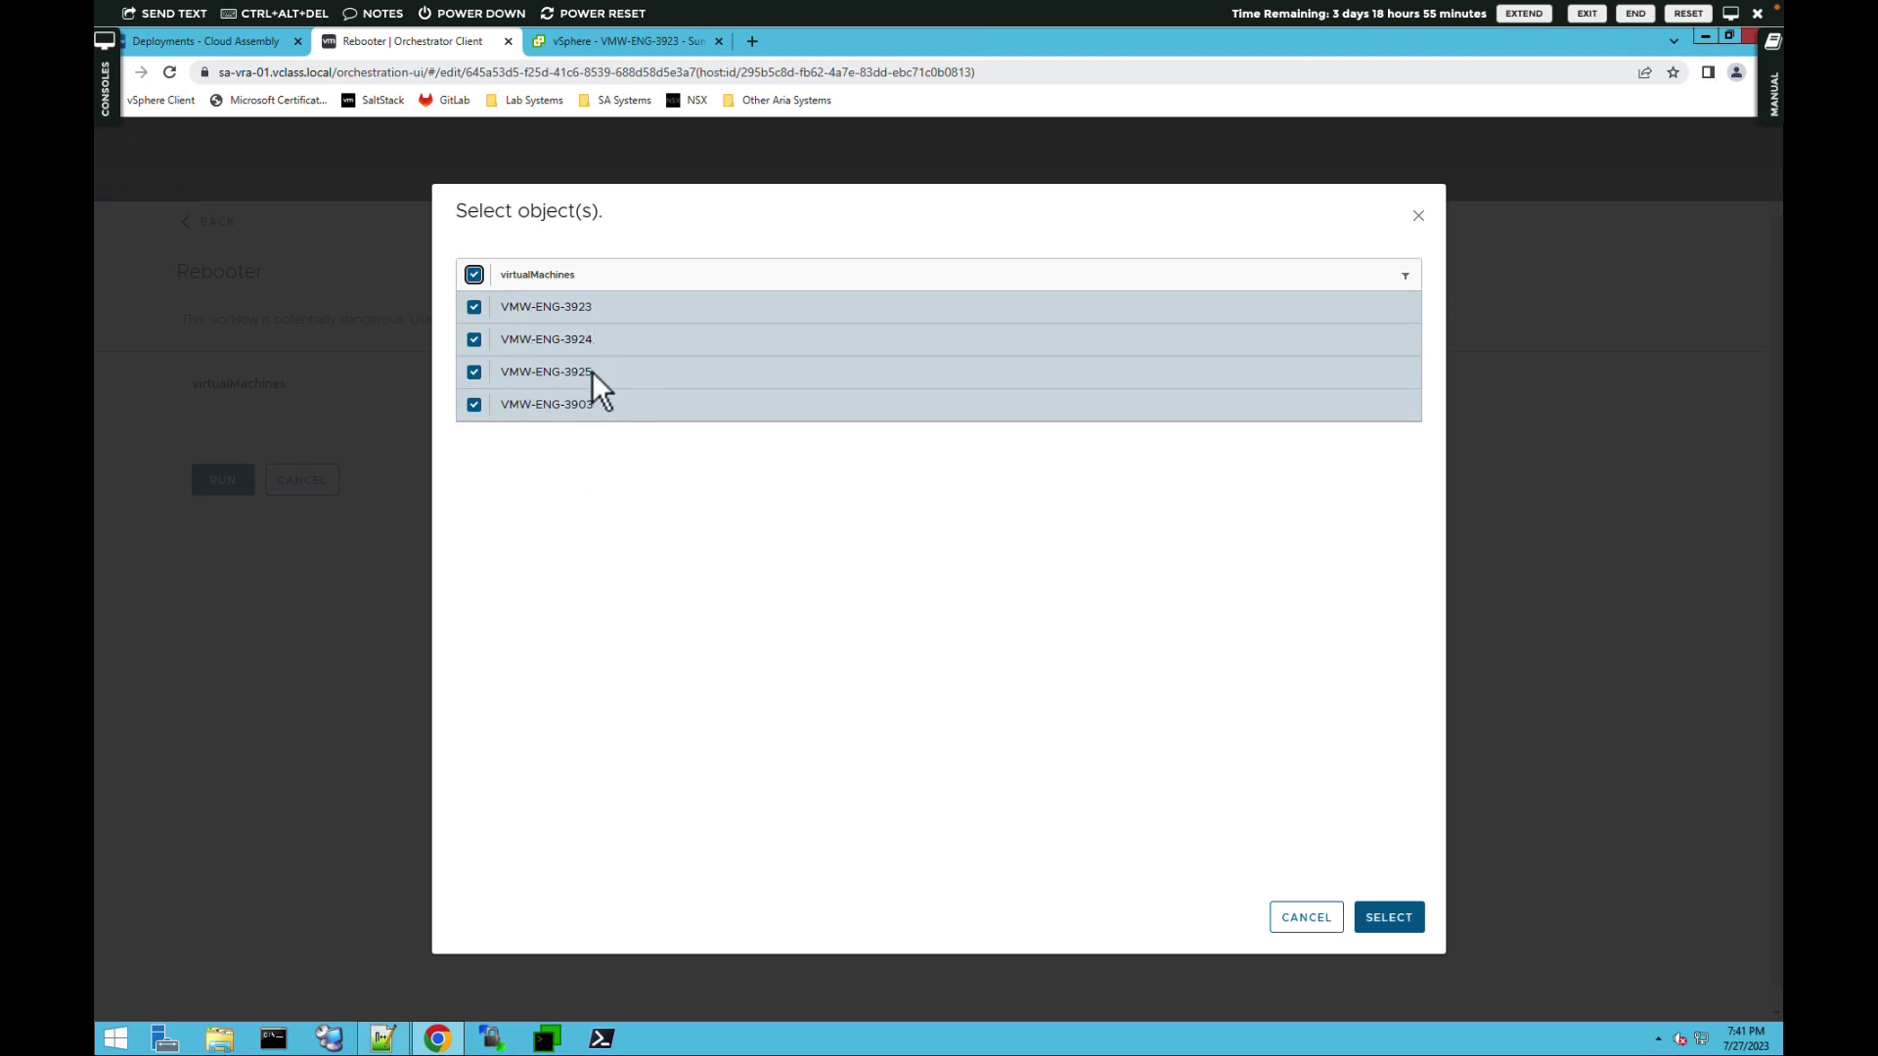
{"action": "left_click", "coordinate": [1383, 919]}
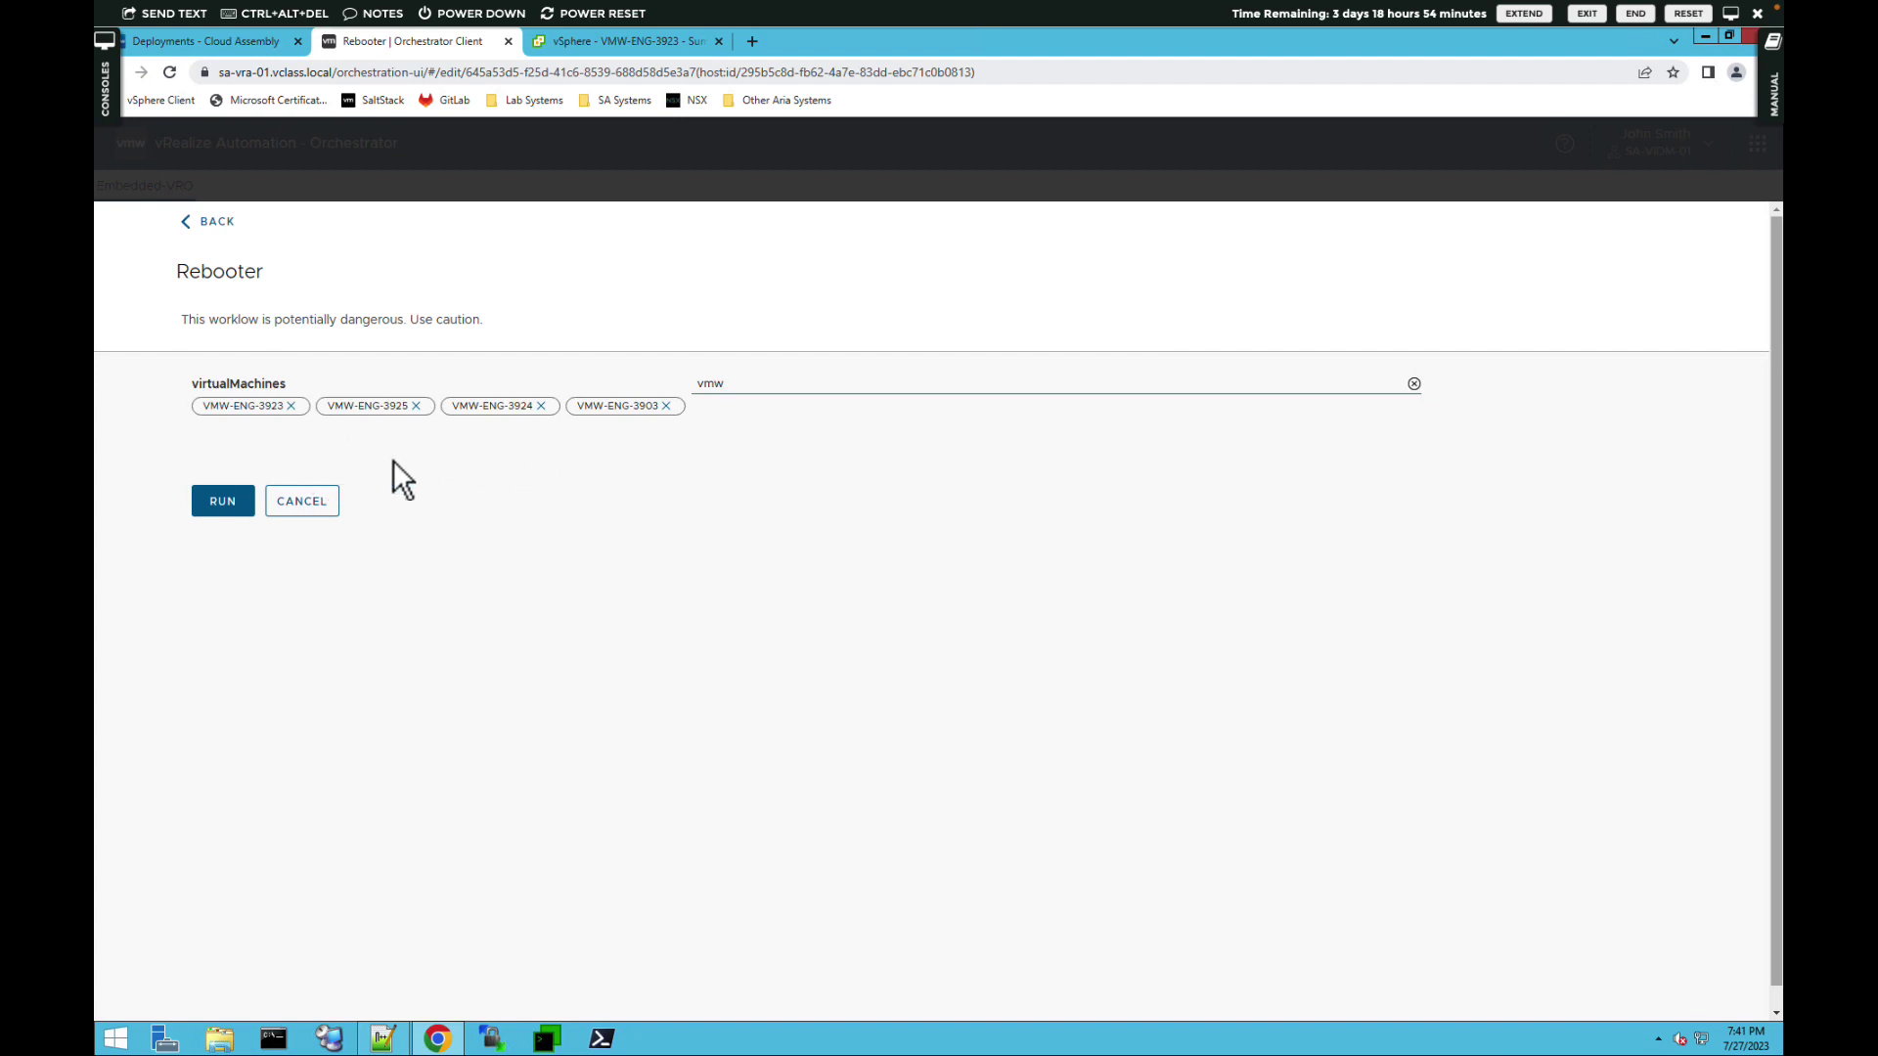
Run the Rebooter workflow and approve its request to reboot the virtual machines.
{"action": "left_click", "coordinate": [231, 508]}
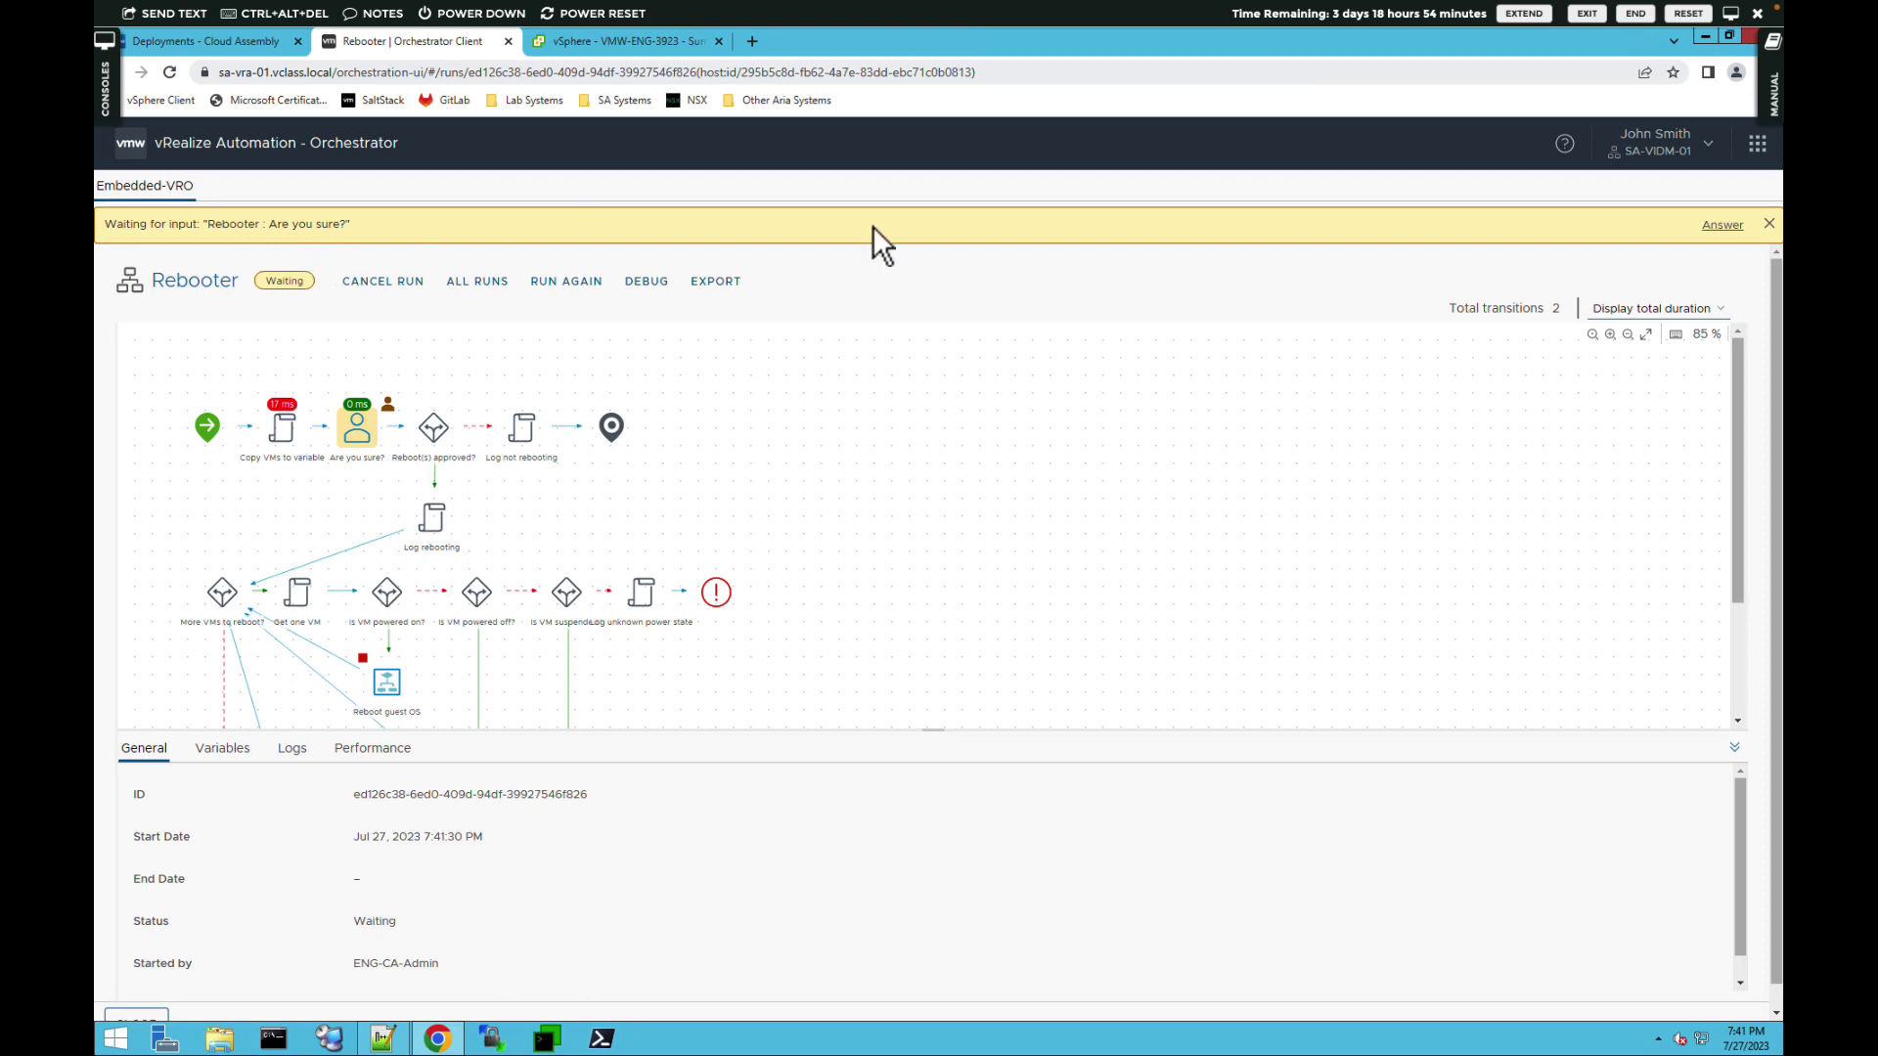
{"action": "left_click", "coordinate": [1720, 225]}
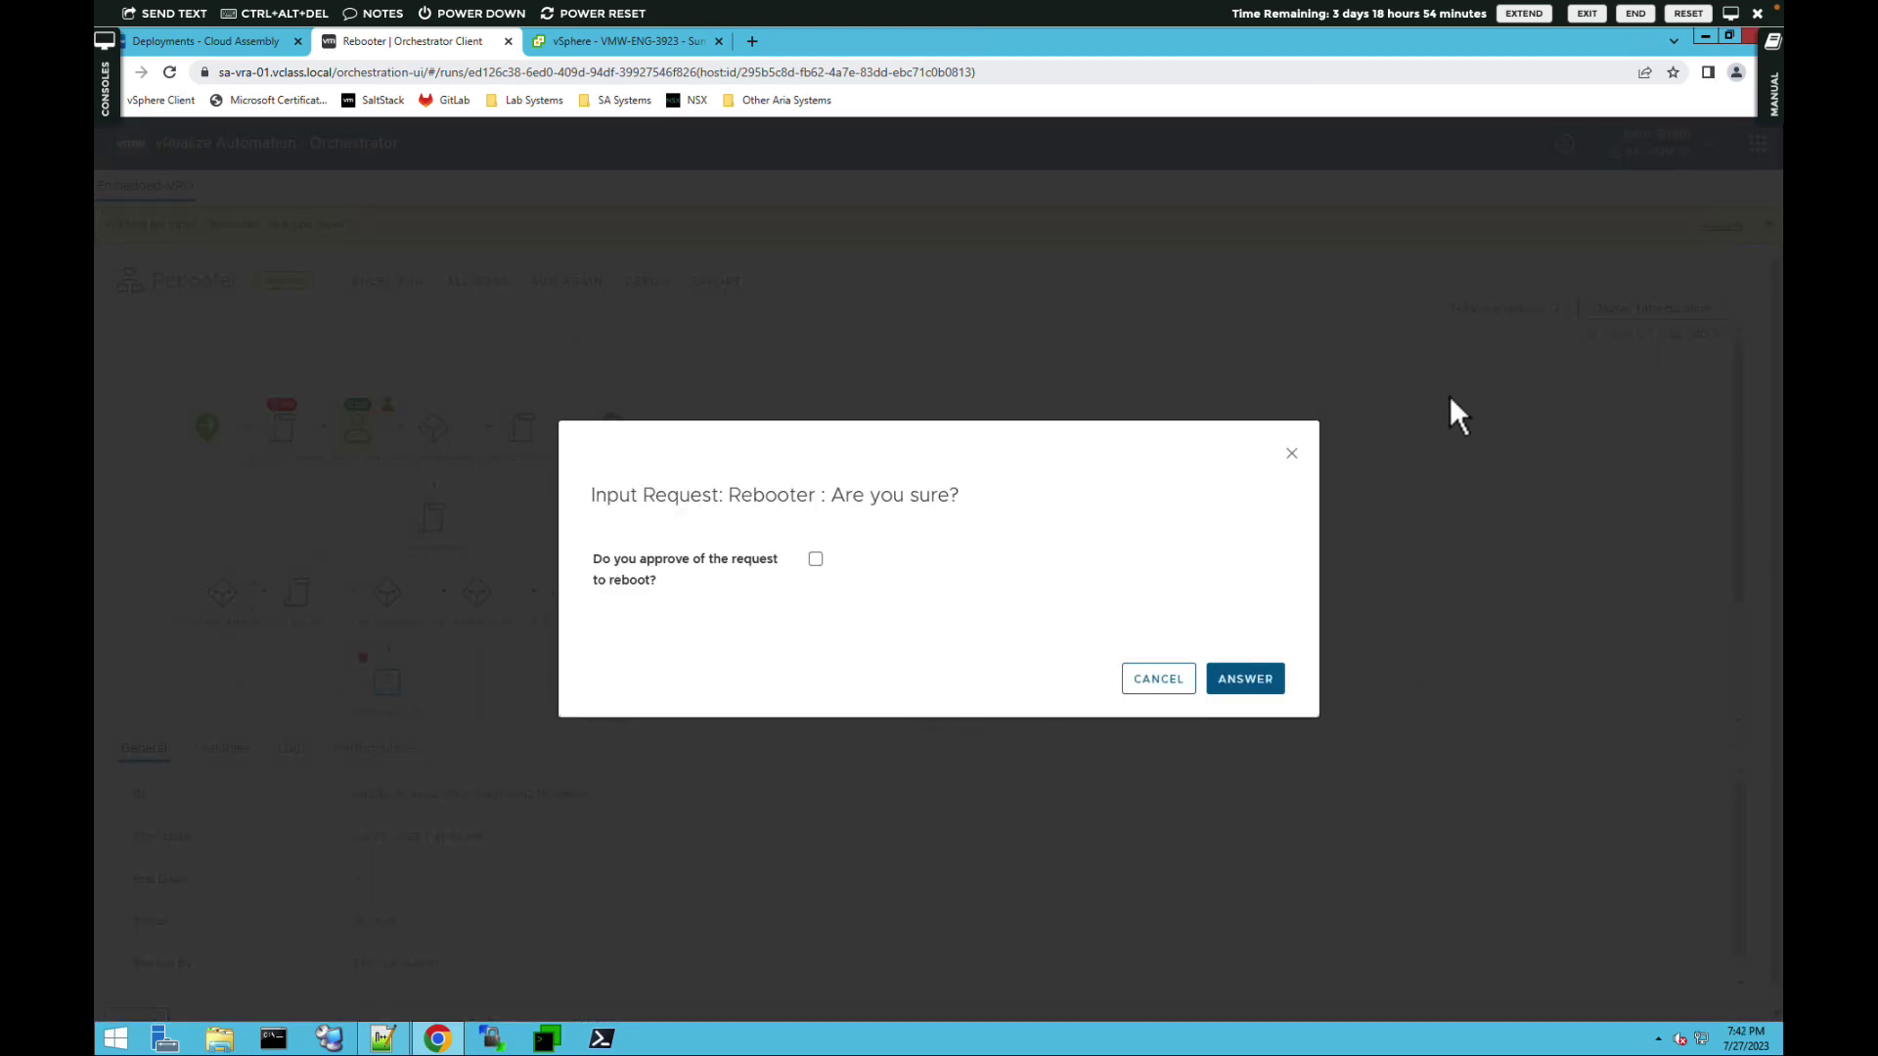
{"action": "left_click", "coordinate": [816, 563]}
{"action": "left_click", "coordinate": [1271, 682]}
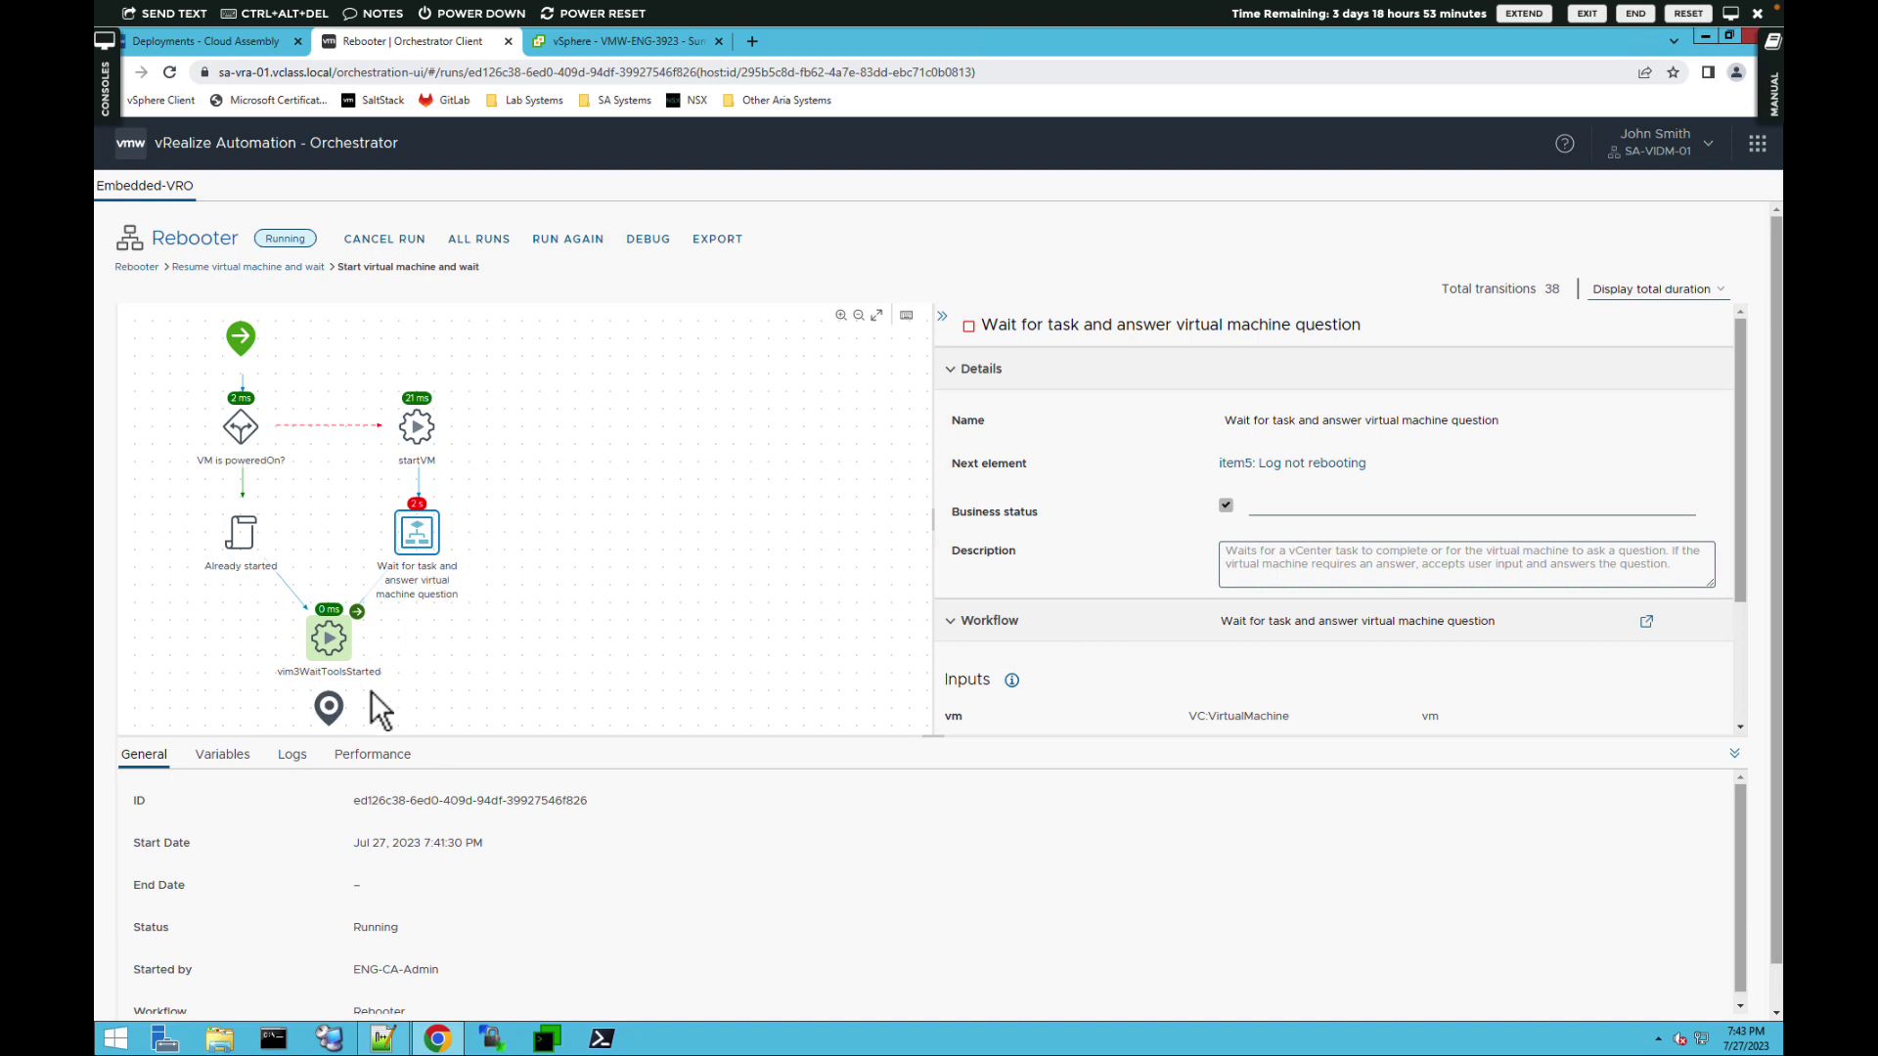
Examine the Rebooter run's logged power states, and check the virtual machines' recent tasks in the vSphere Client.
{"action": "left_click", "coordinate": [296, 760]}
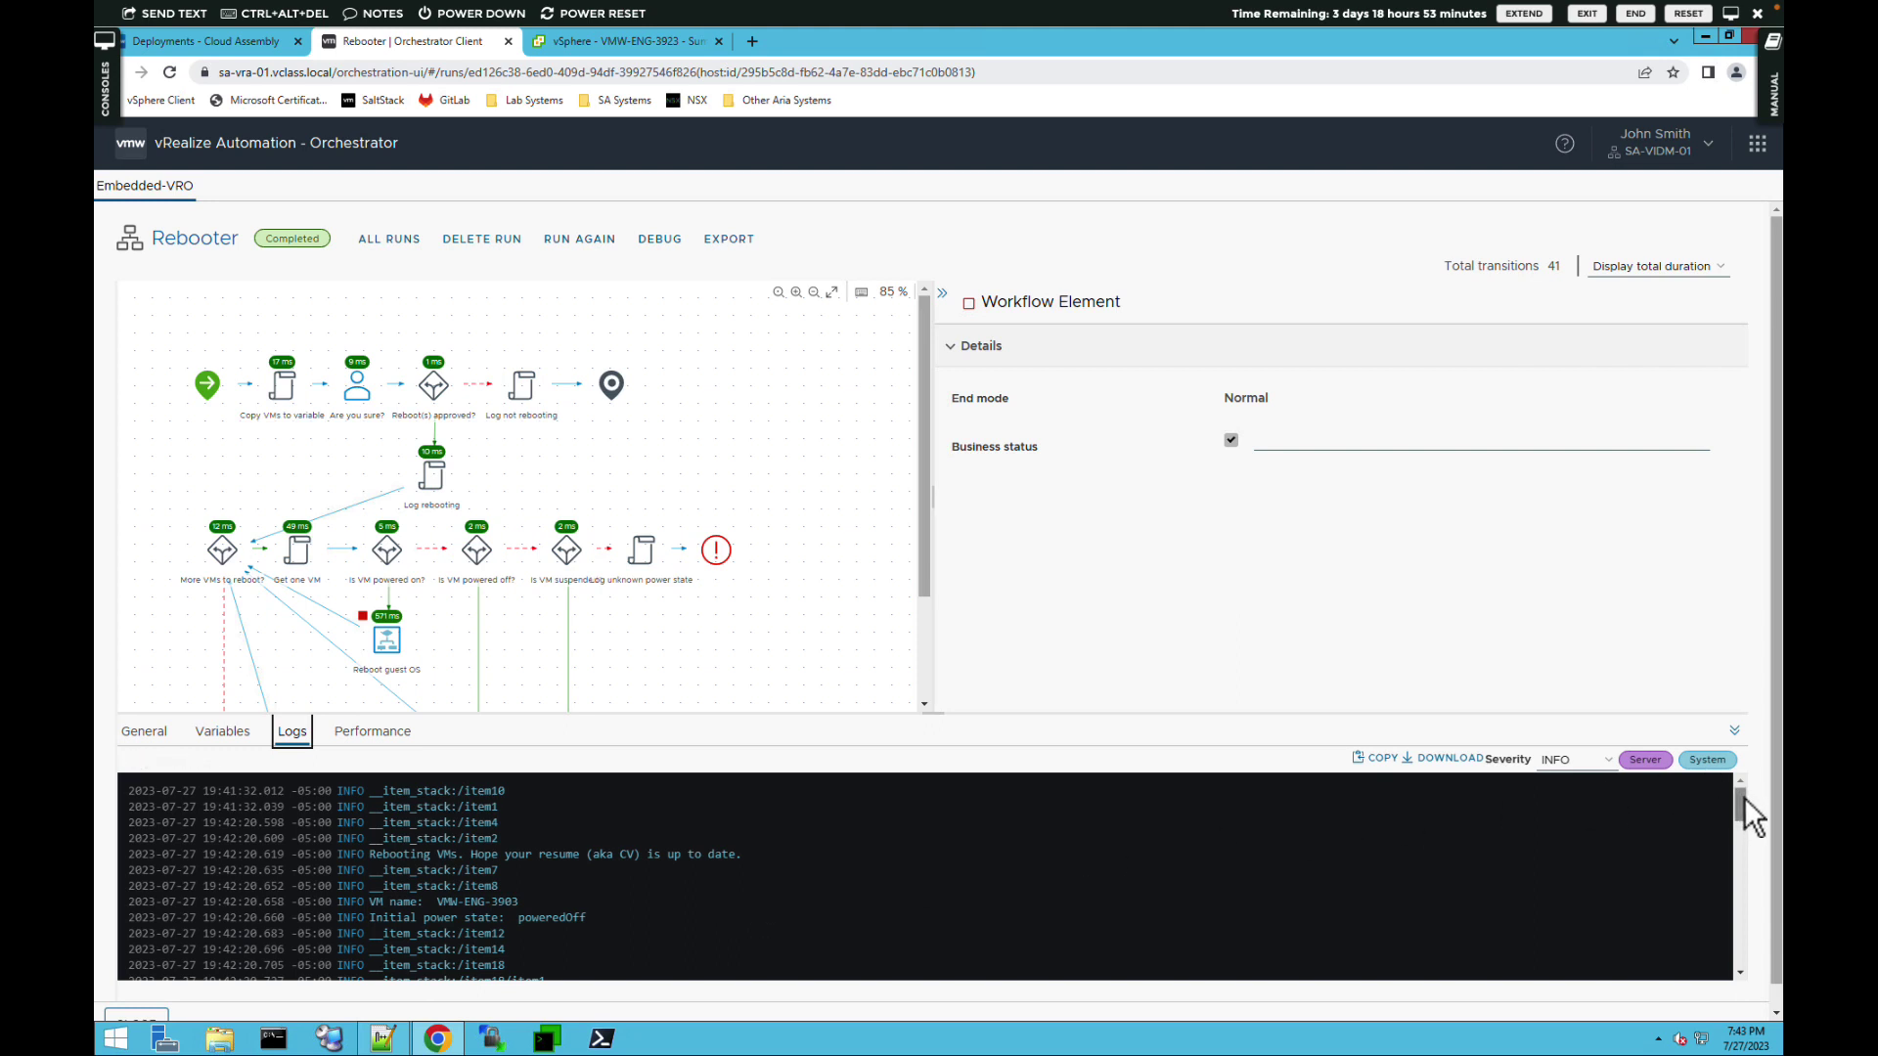
{"action": "left_click_drag", "start_coordinate": [1745, 796], "coordinate": [1745, 896]}
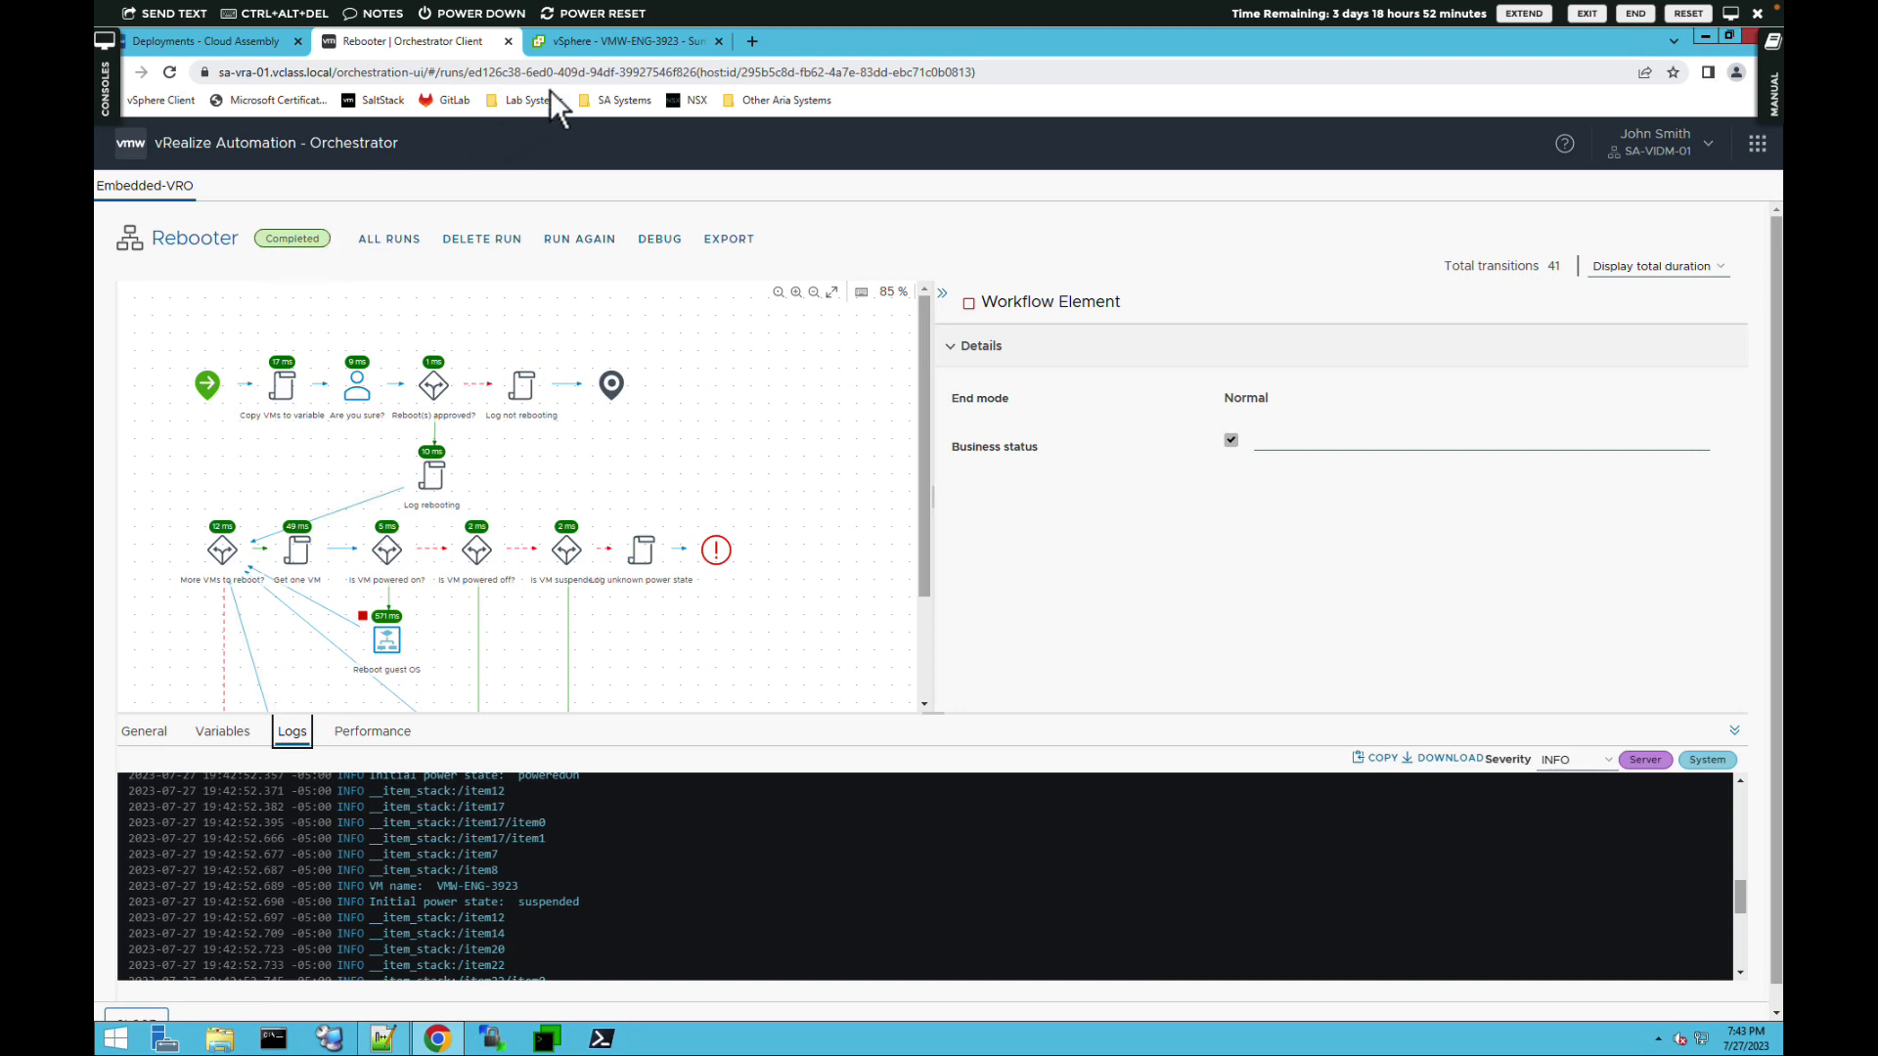
{"action": "left_click", "coordinate": [593, 47]}
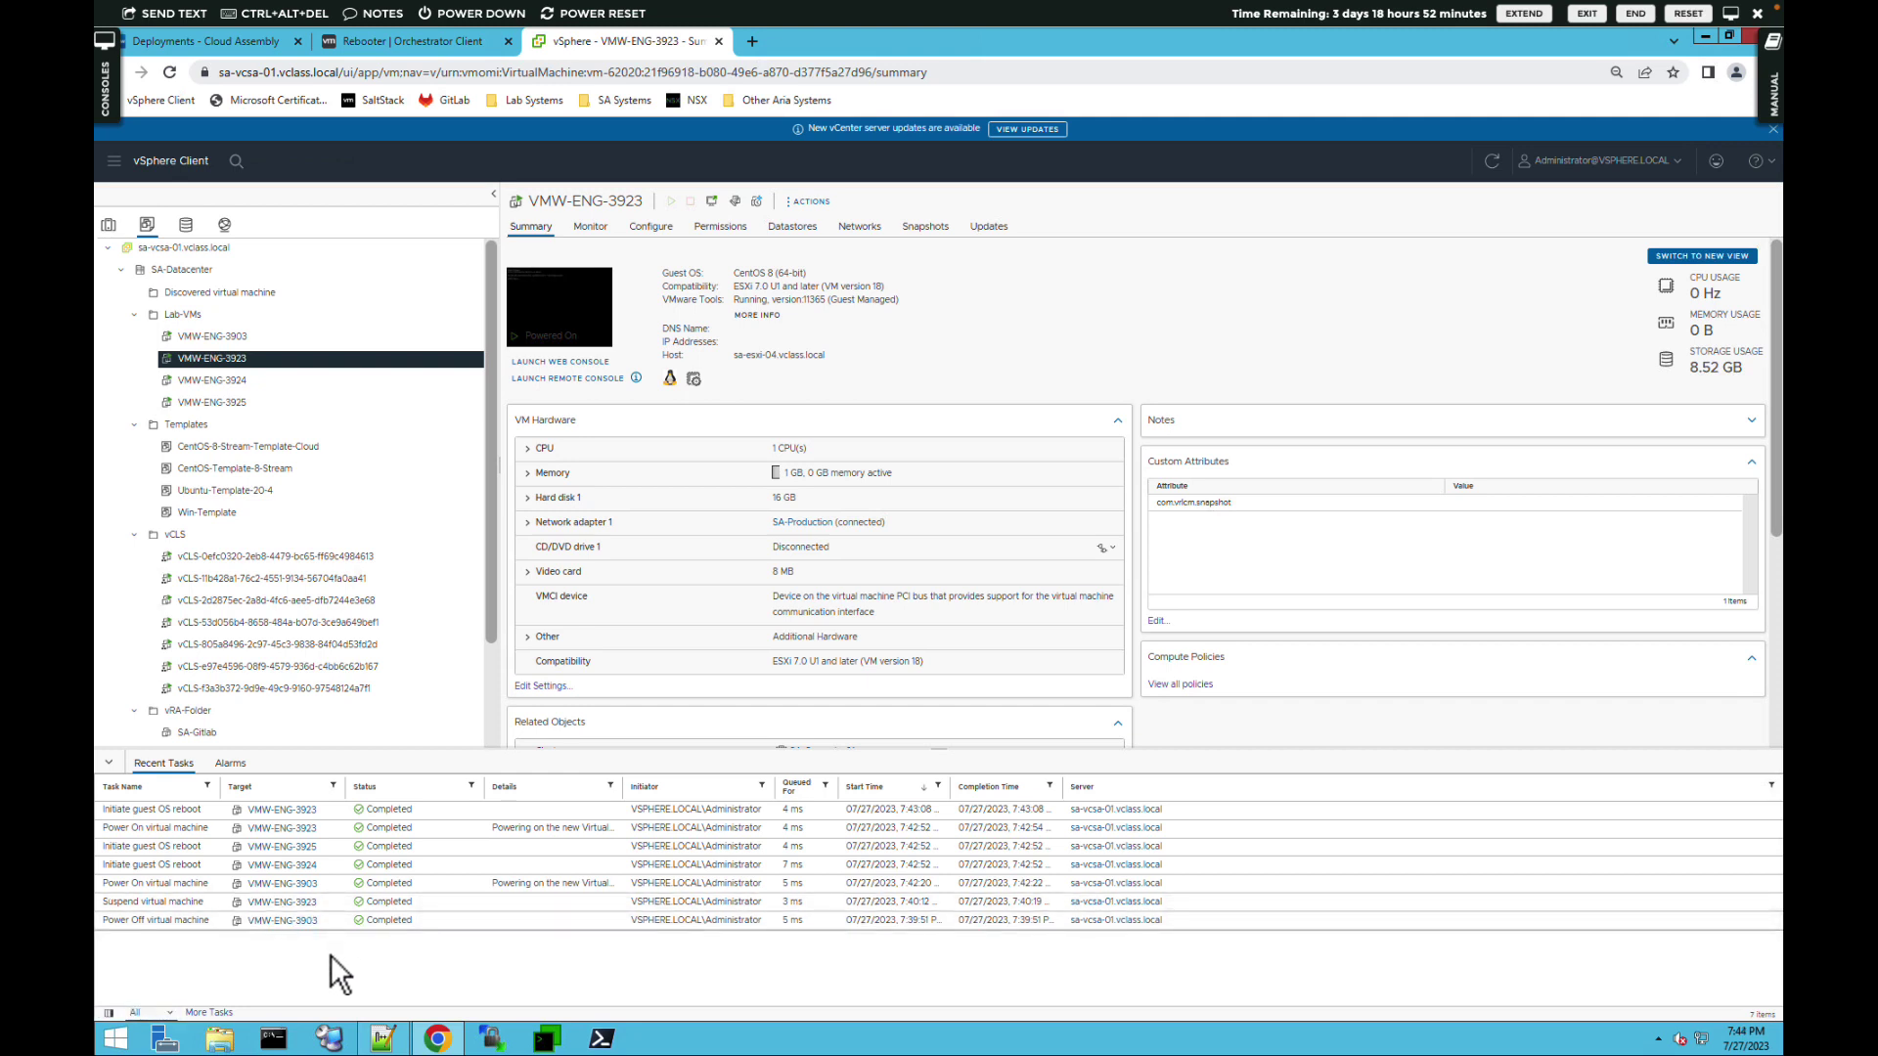
{"action": "left_click", "coordinate": [259, 828]}
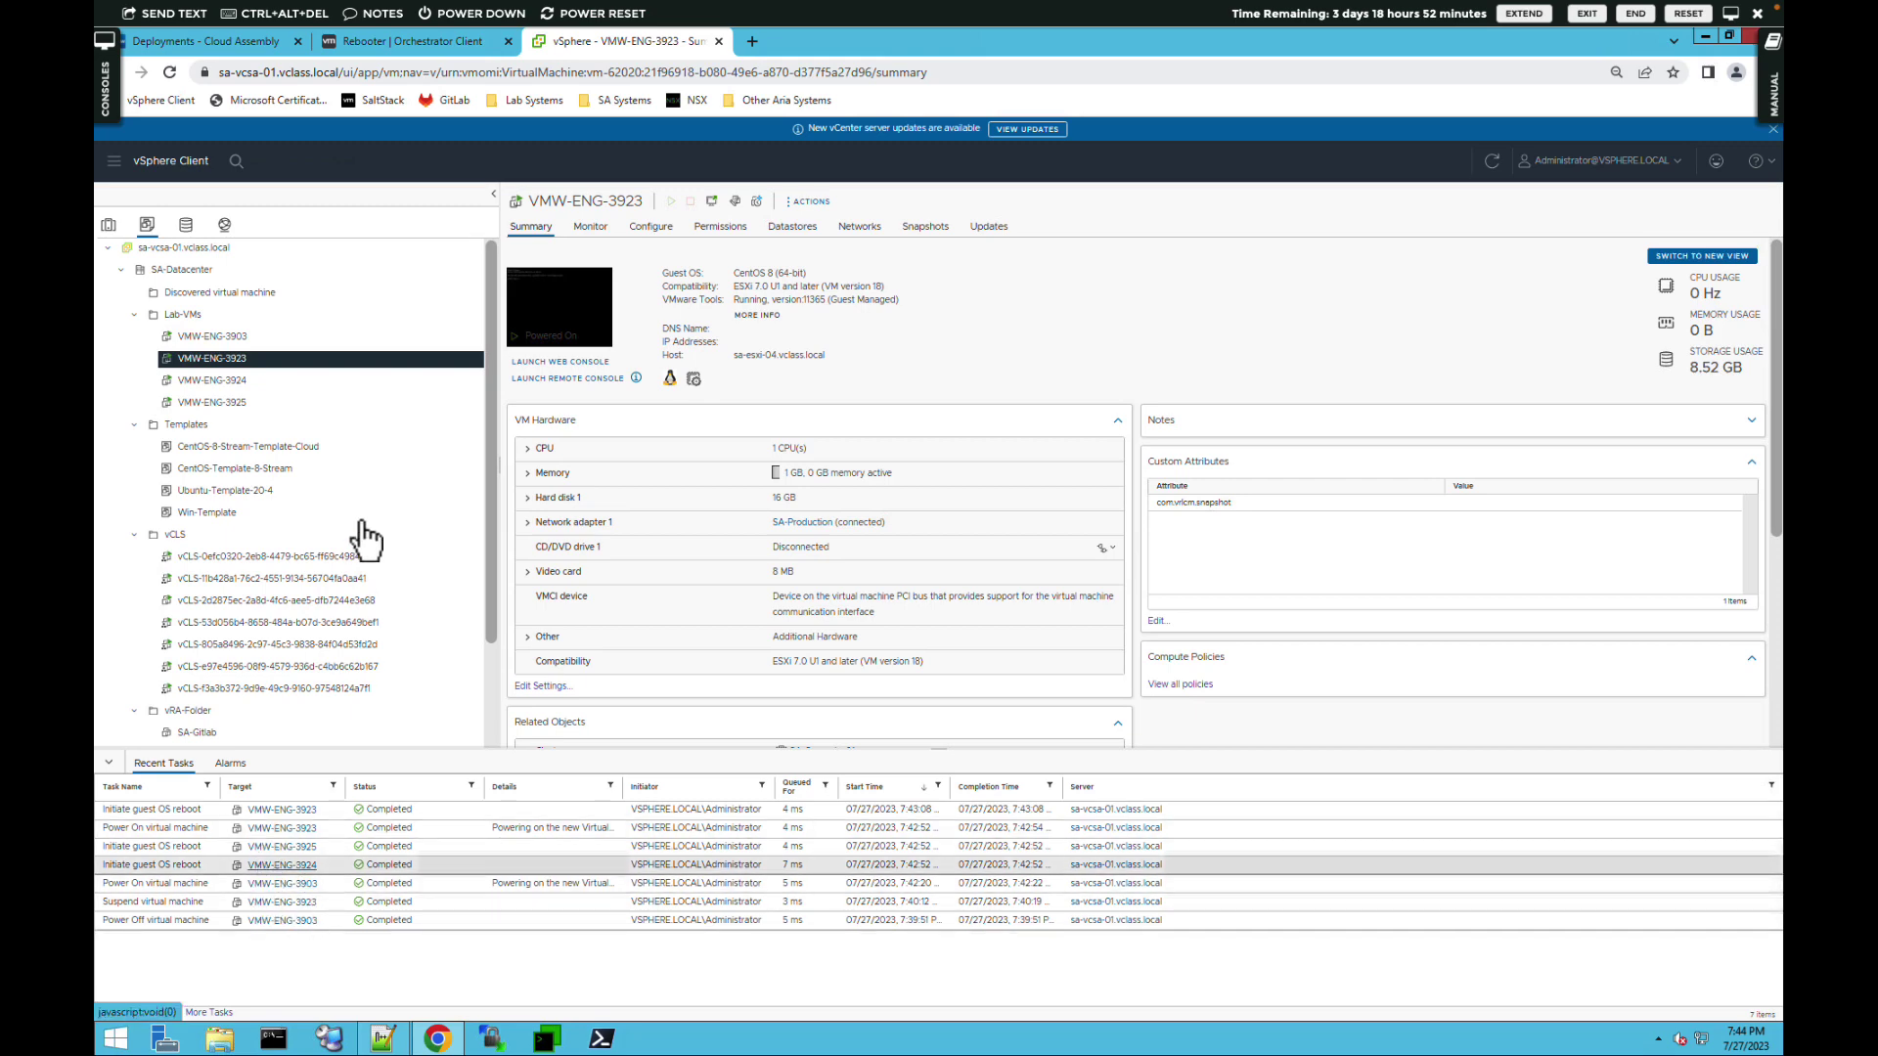
Switch to the Orchestrator Client, open the Mass VM Extinction workflow's schema and insert an action element between its start and end.
{"action": "left_click", "coordinate": [396, 44]}
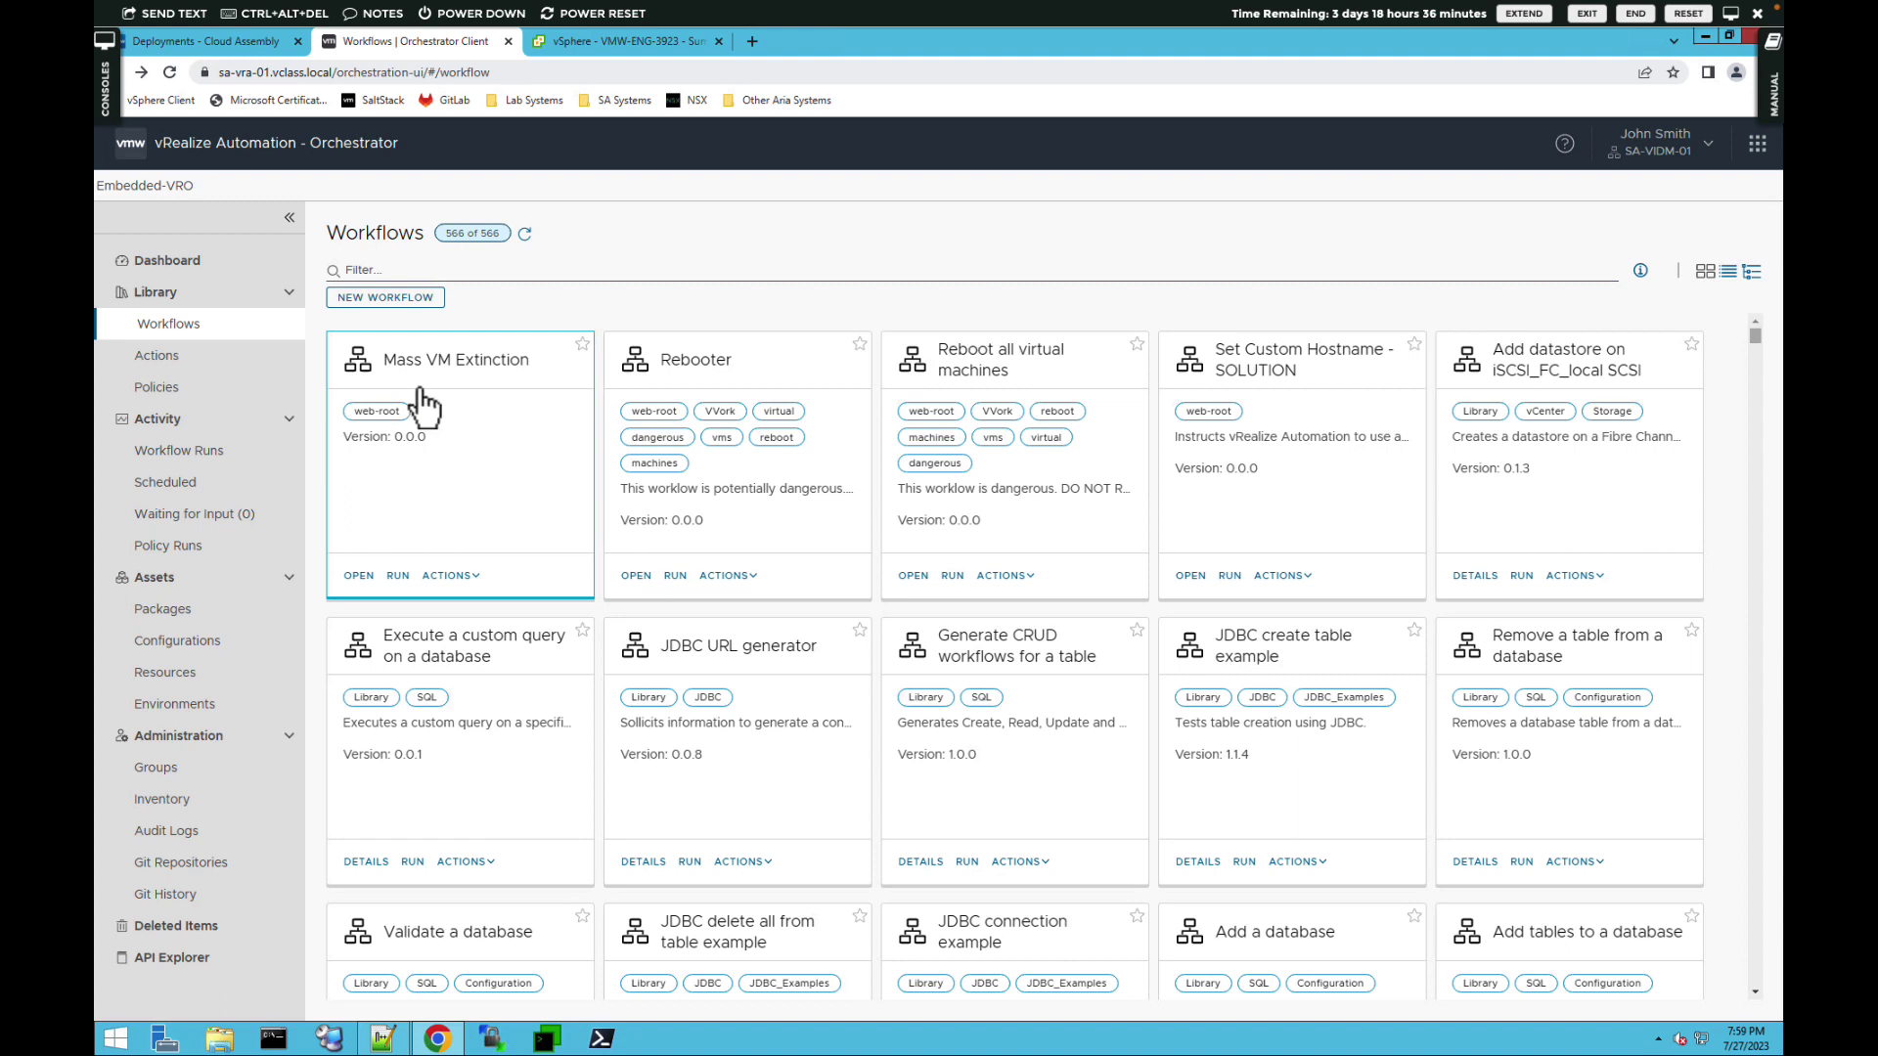
{"action": "left_click", "coordinate": [359, 577]}
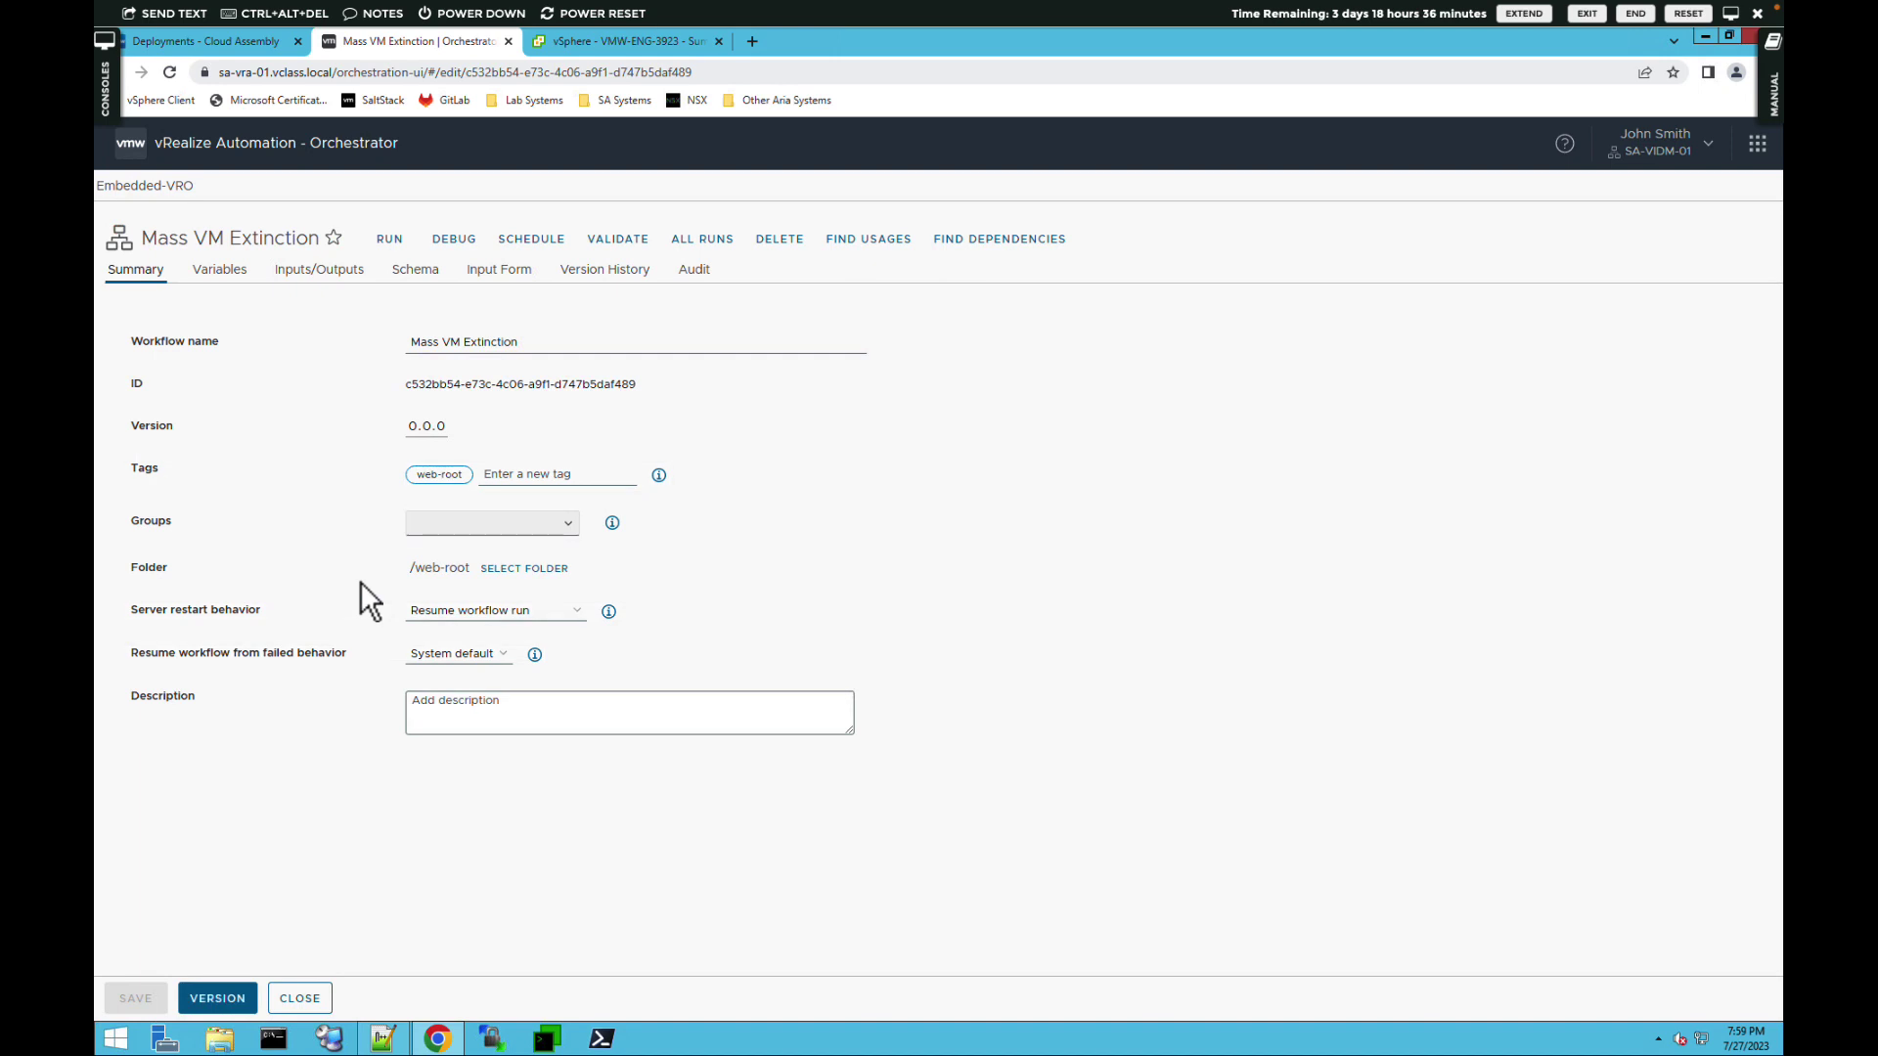
{"action": "left_click", "coordinate": [414, 279]}
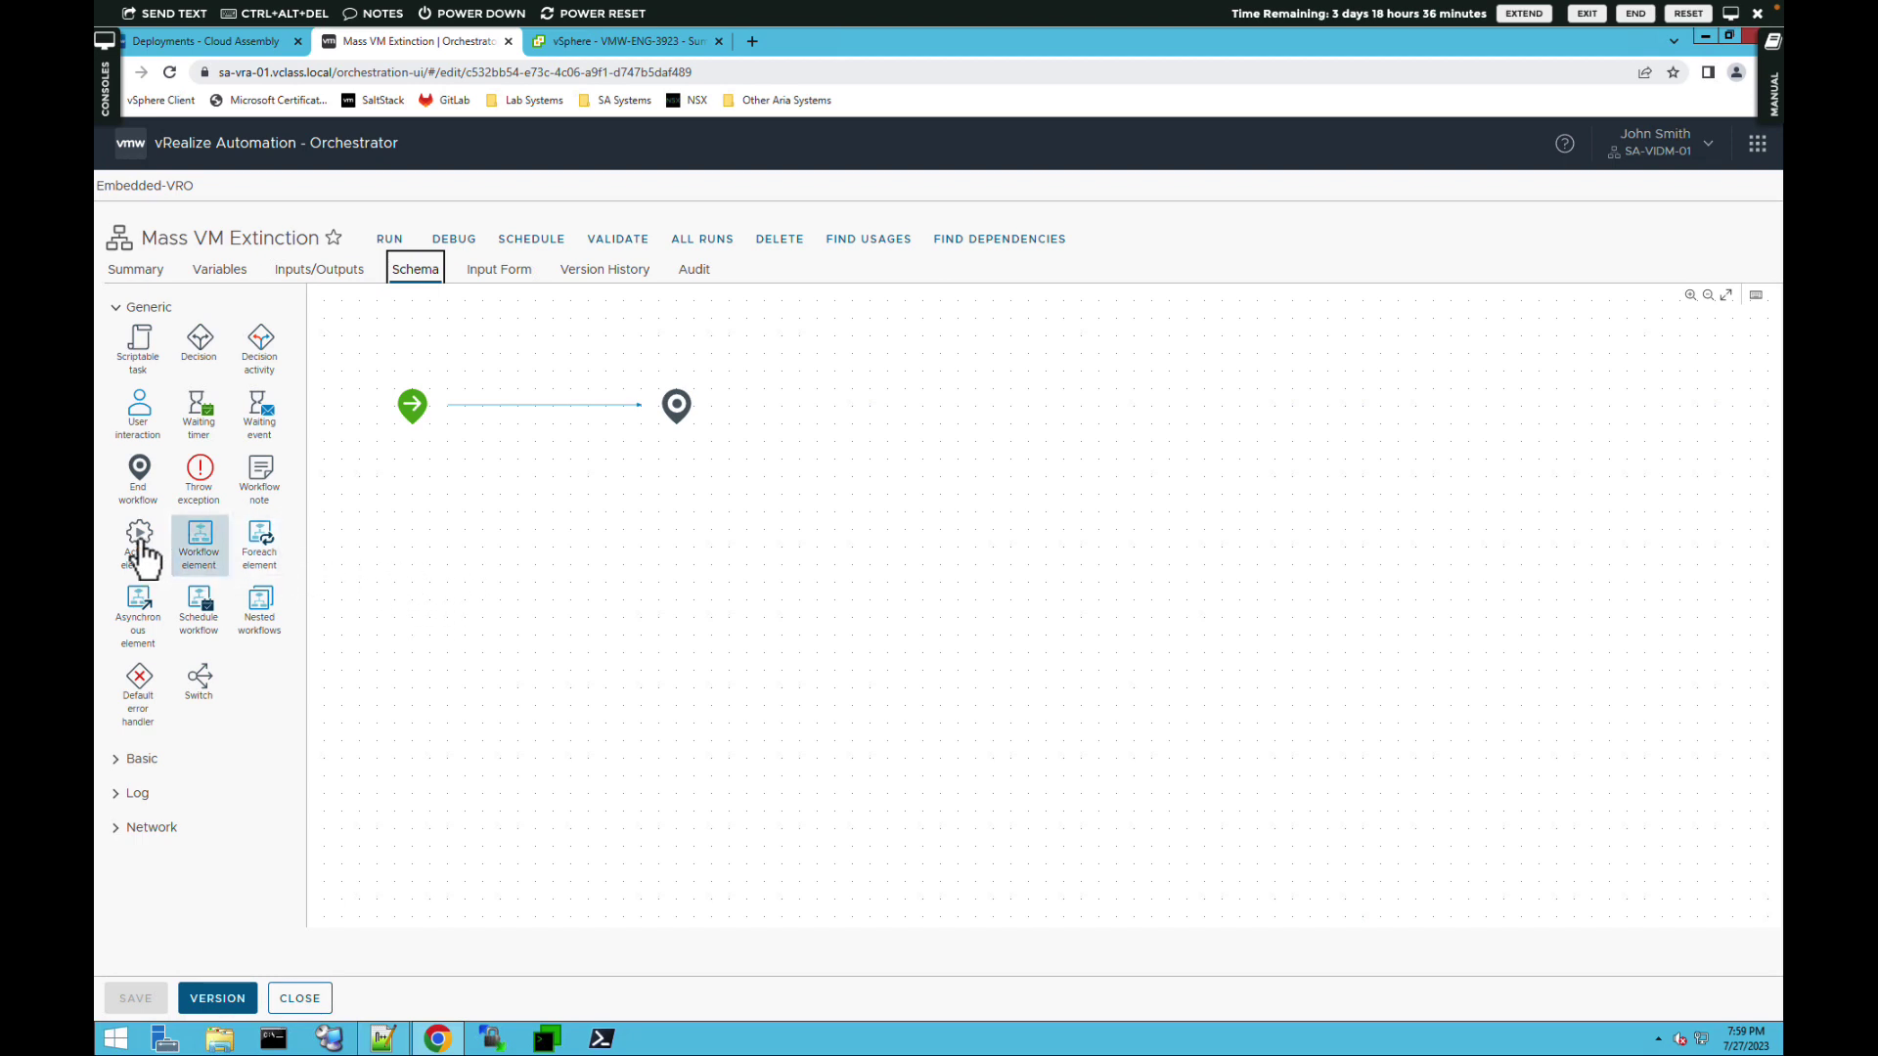
{"action": "left_click_drag", "start_coordinate": [141, 556], "coordinate": [470, 420]}
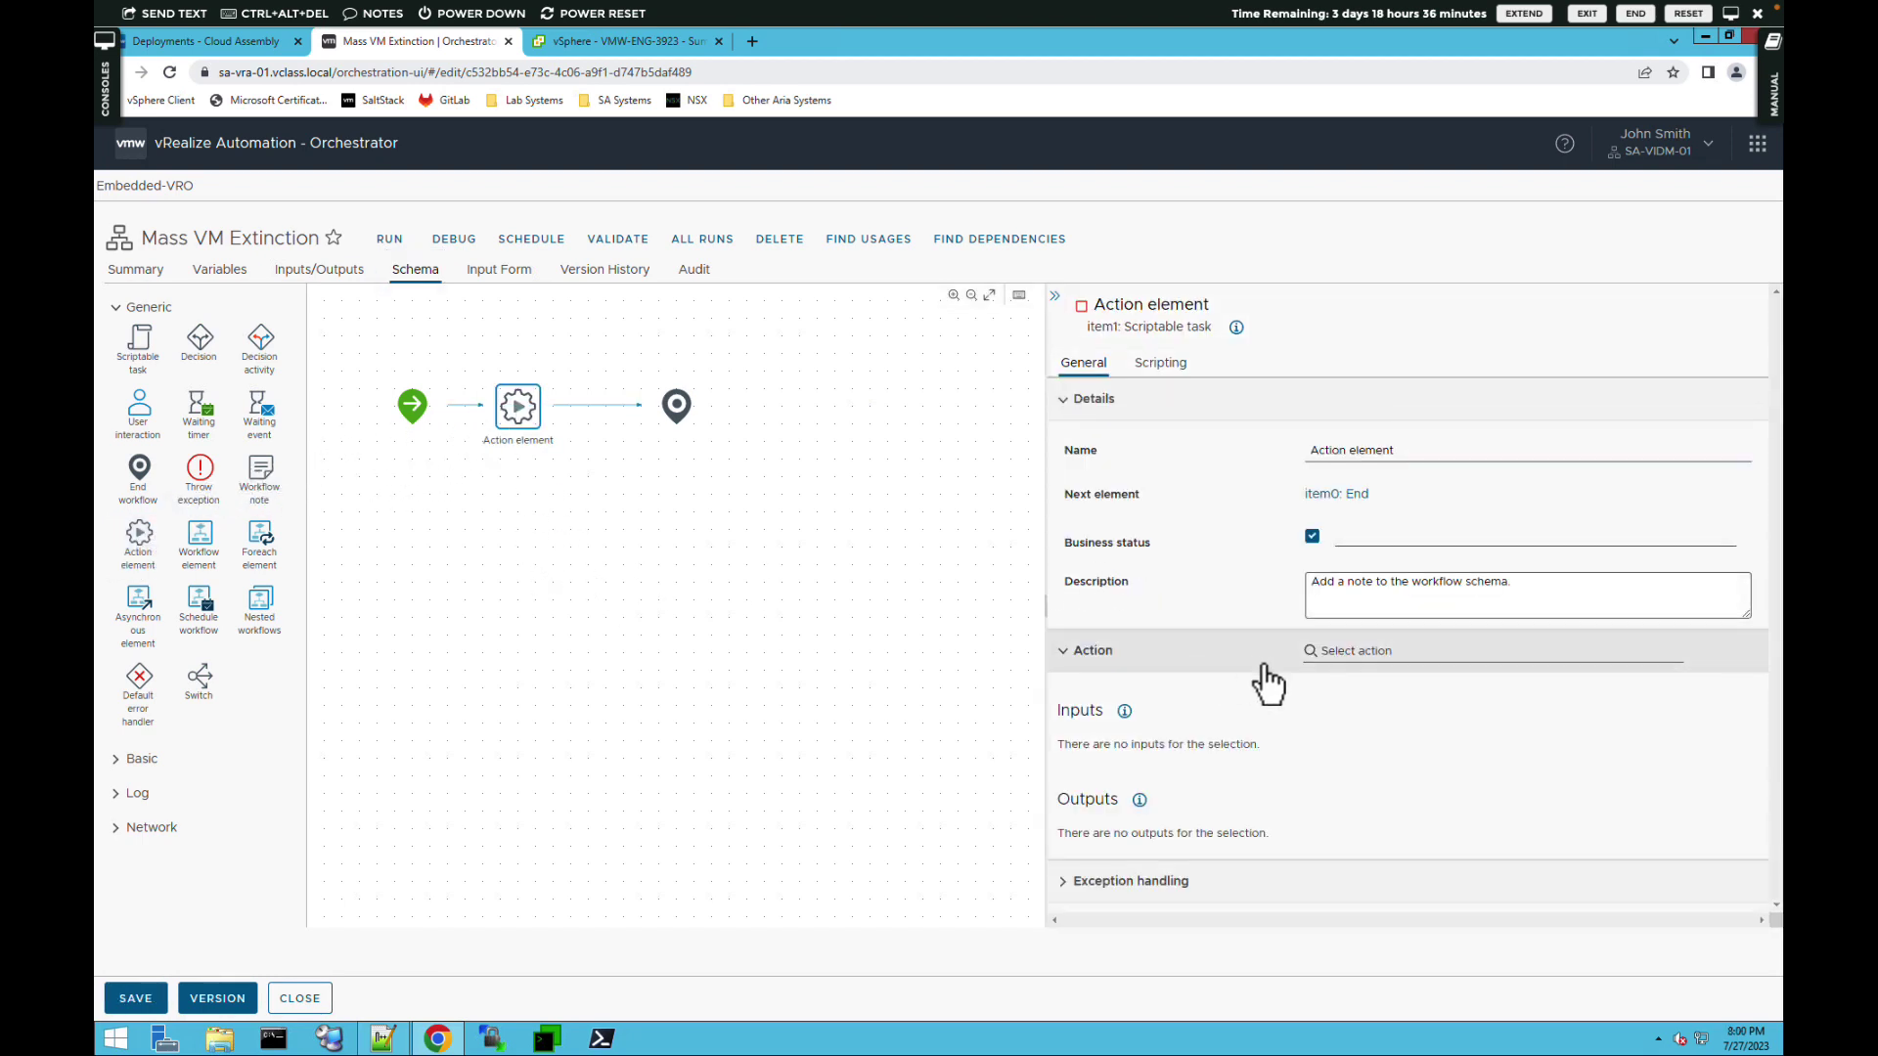
Search the actions for getallvmsoff and assign getAllVMsOfFolder to the new action element.
{"action": "left_click", "coordinate": [1330, 653]}
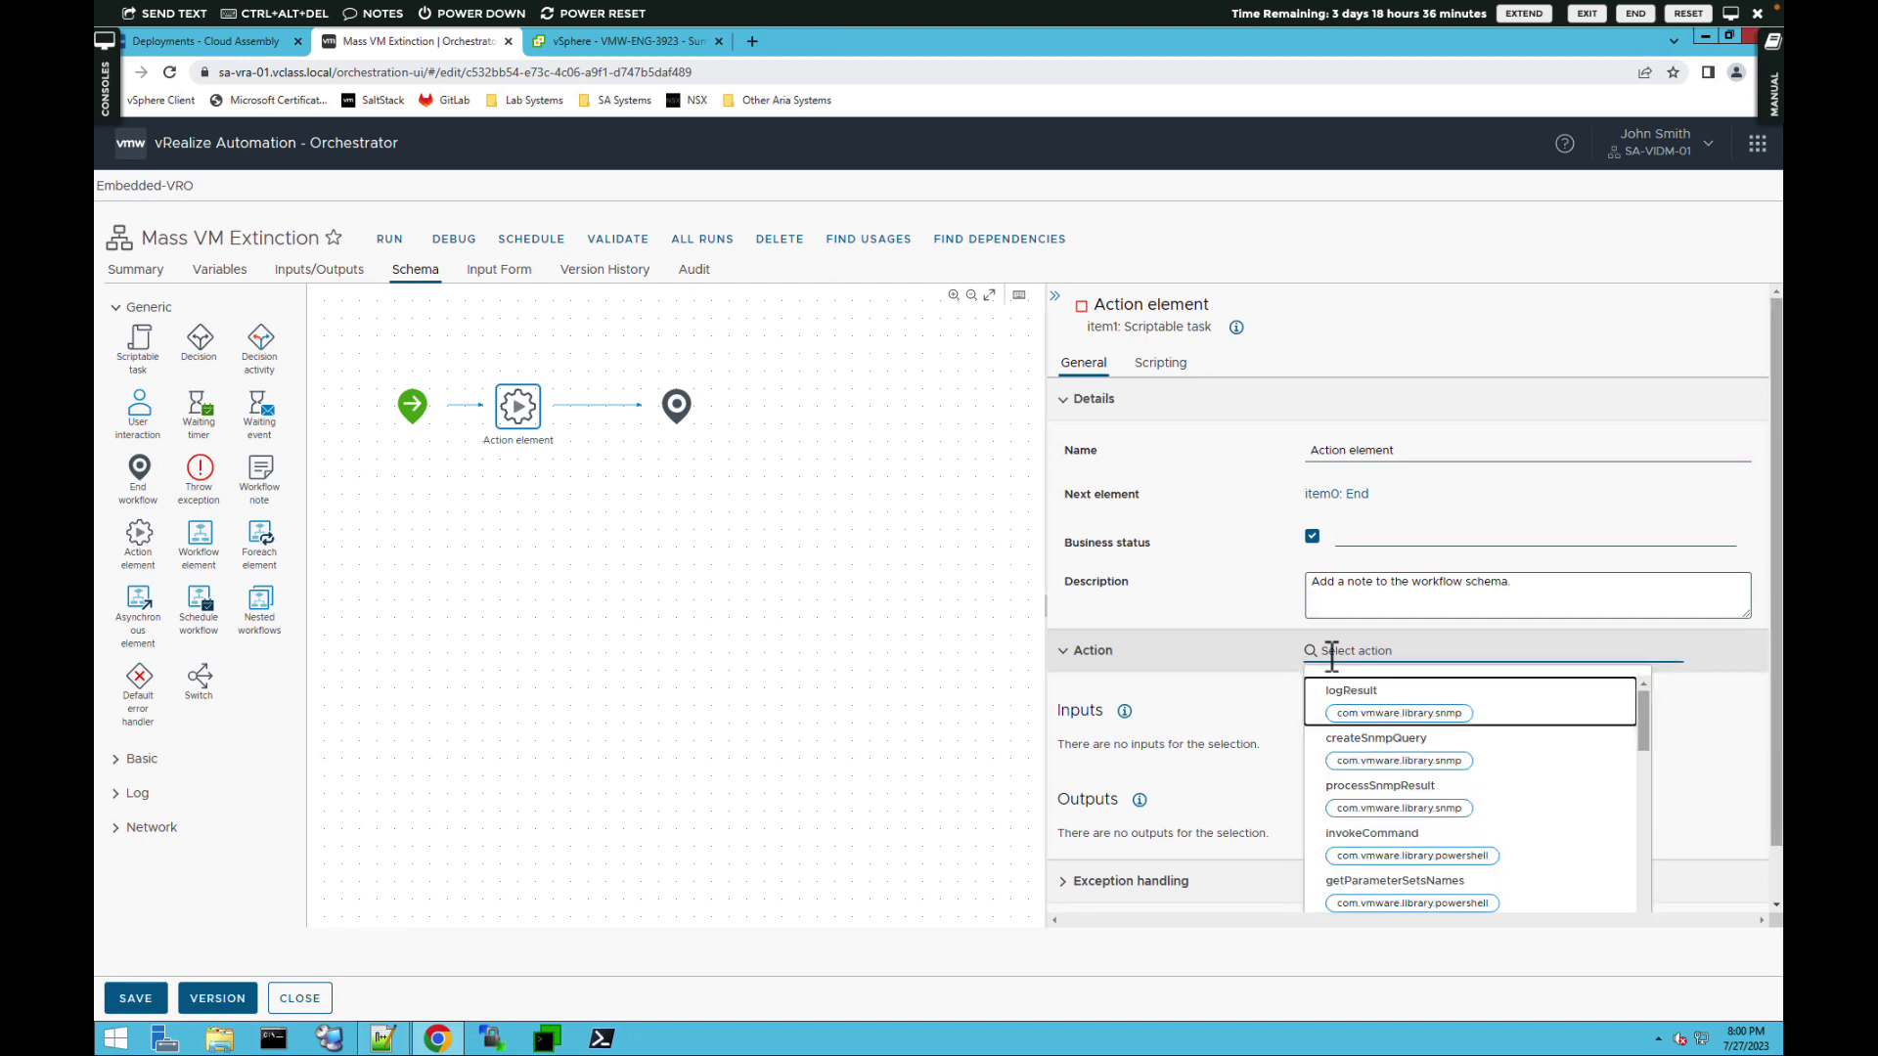
{"action": "type", "text": "getallvms"}
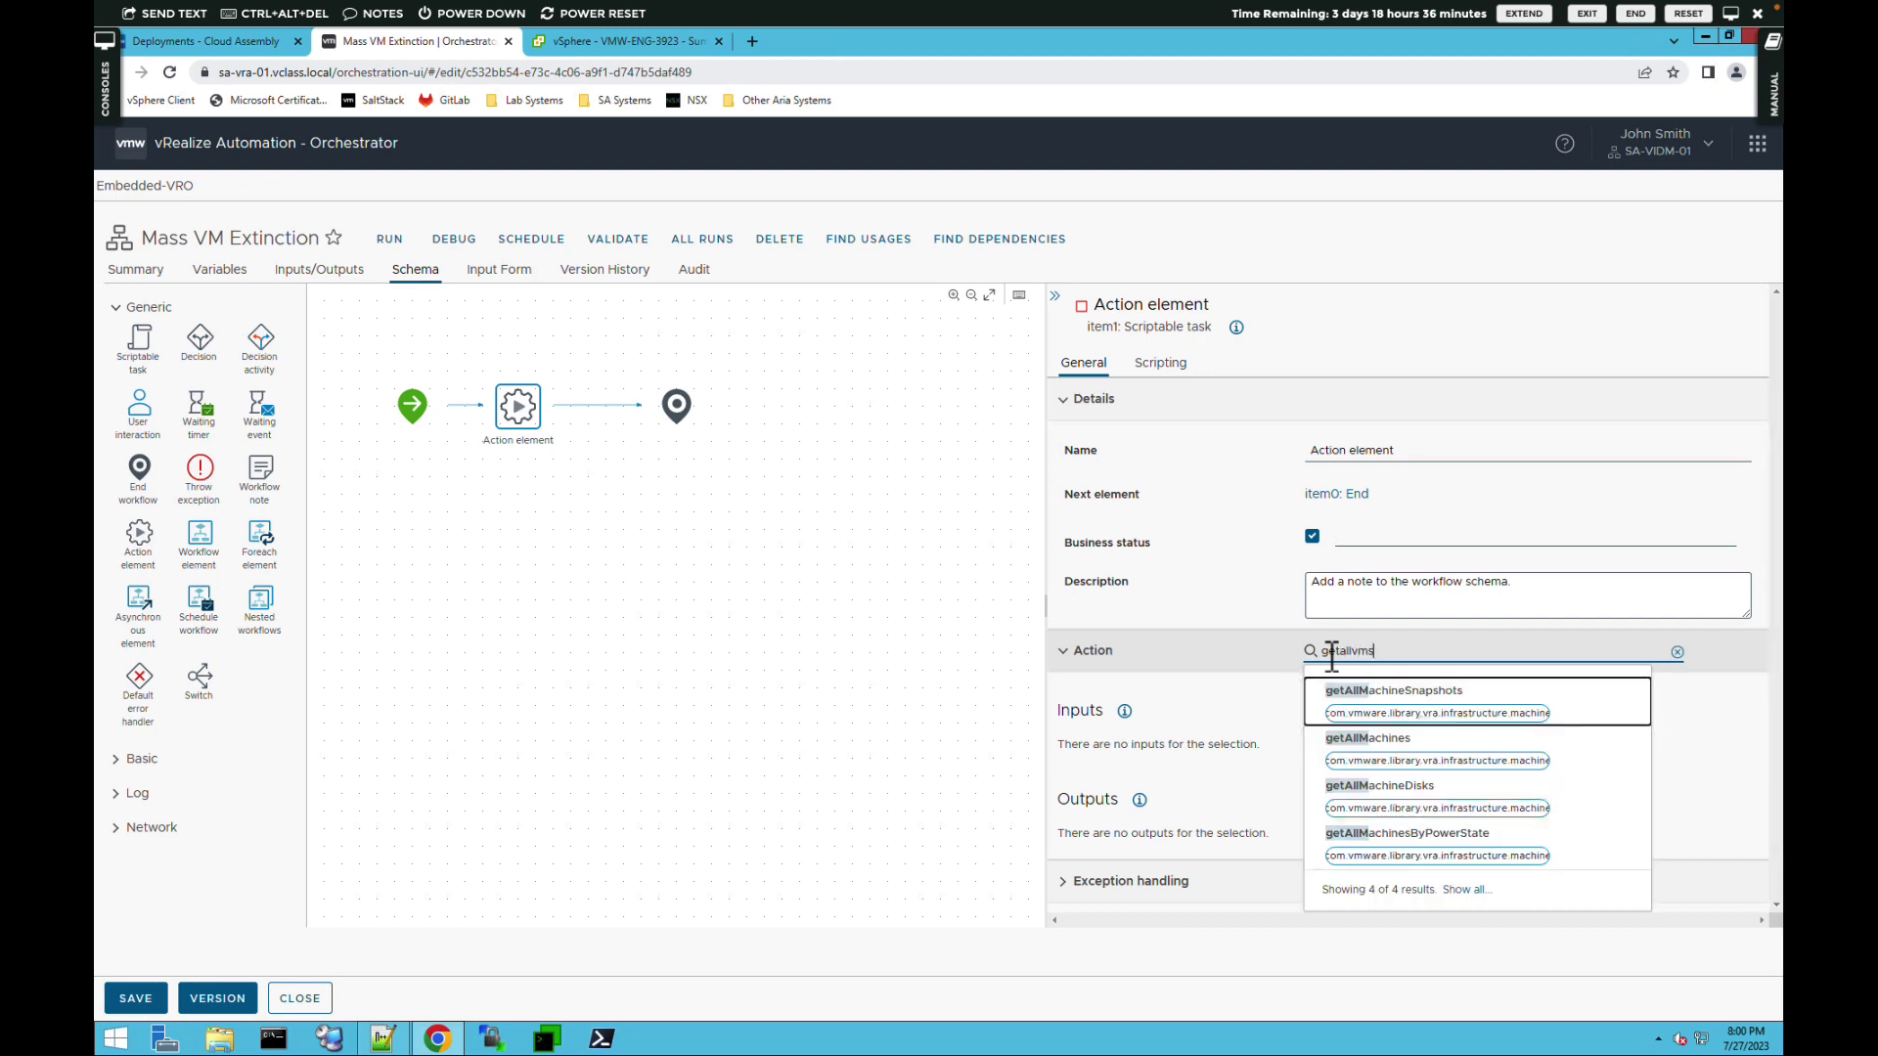
{"action": "type", "text": "o"}
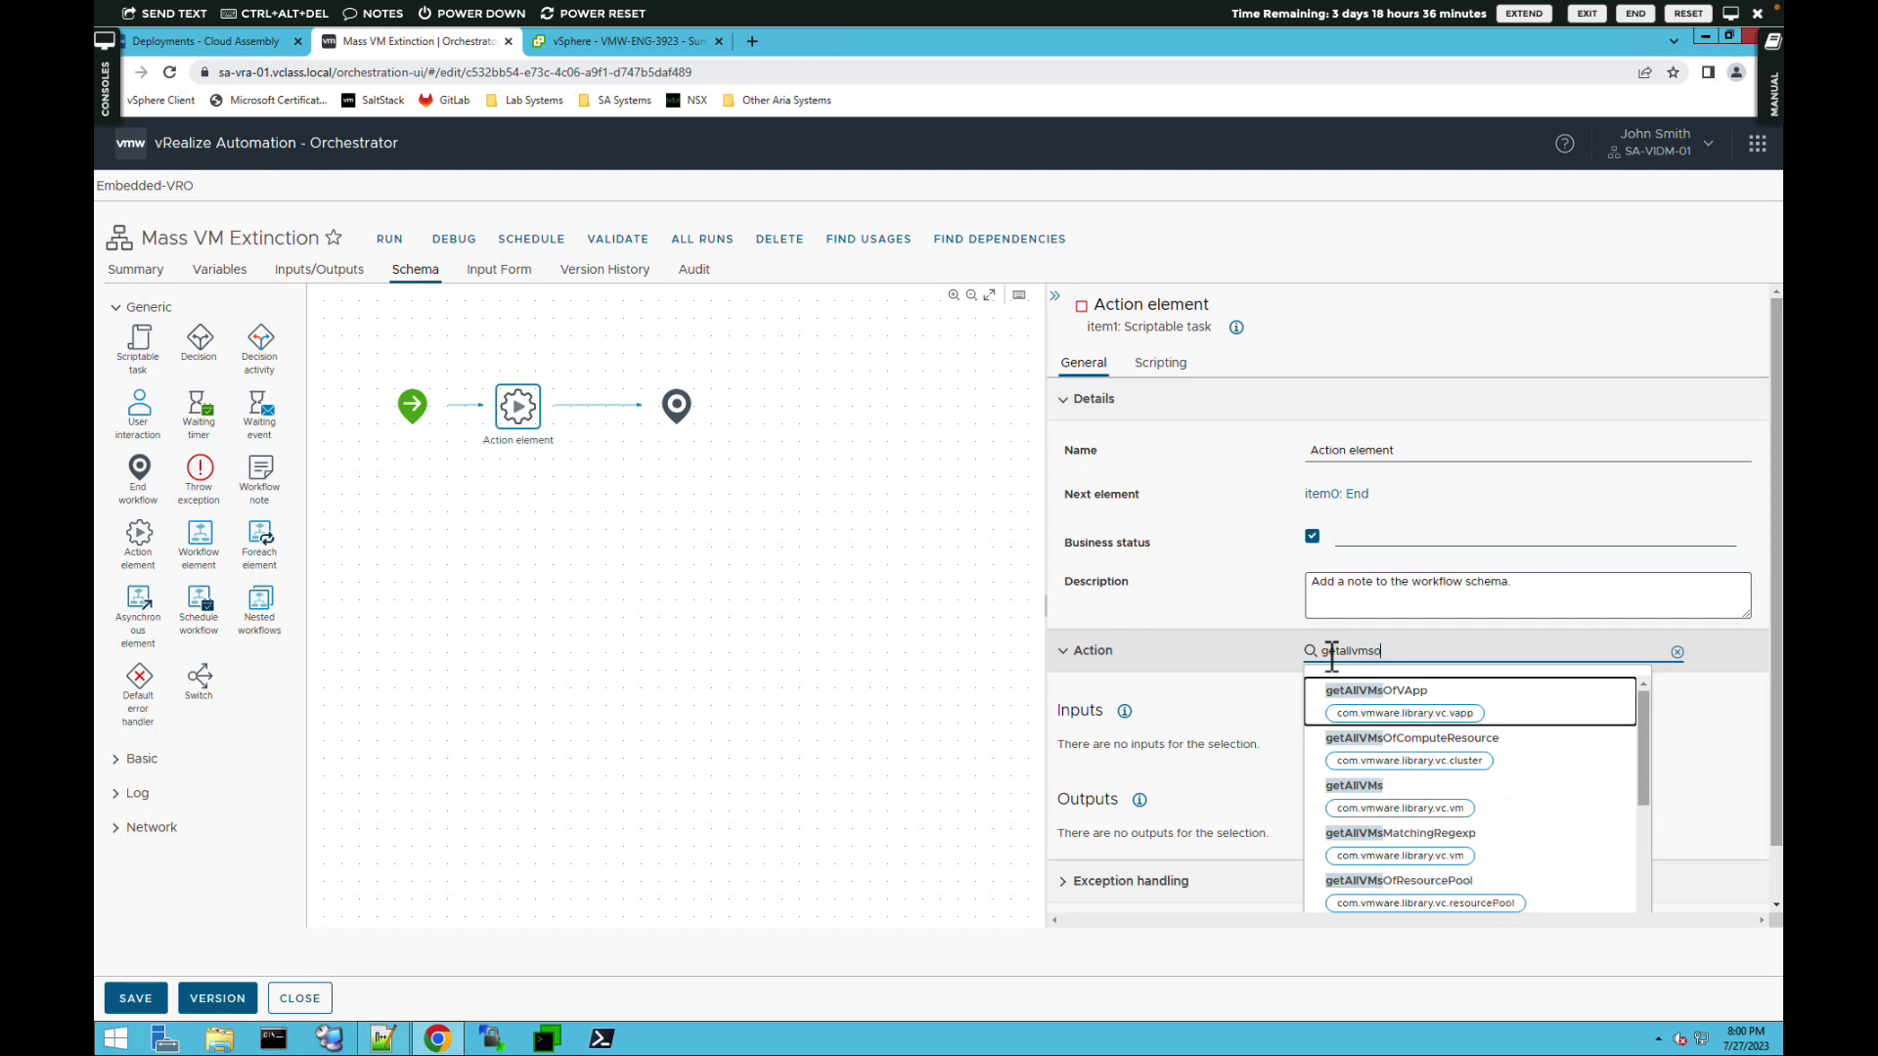
{"action": "type", "text": "f"}
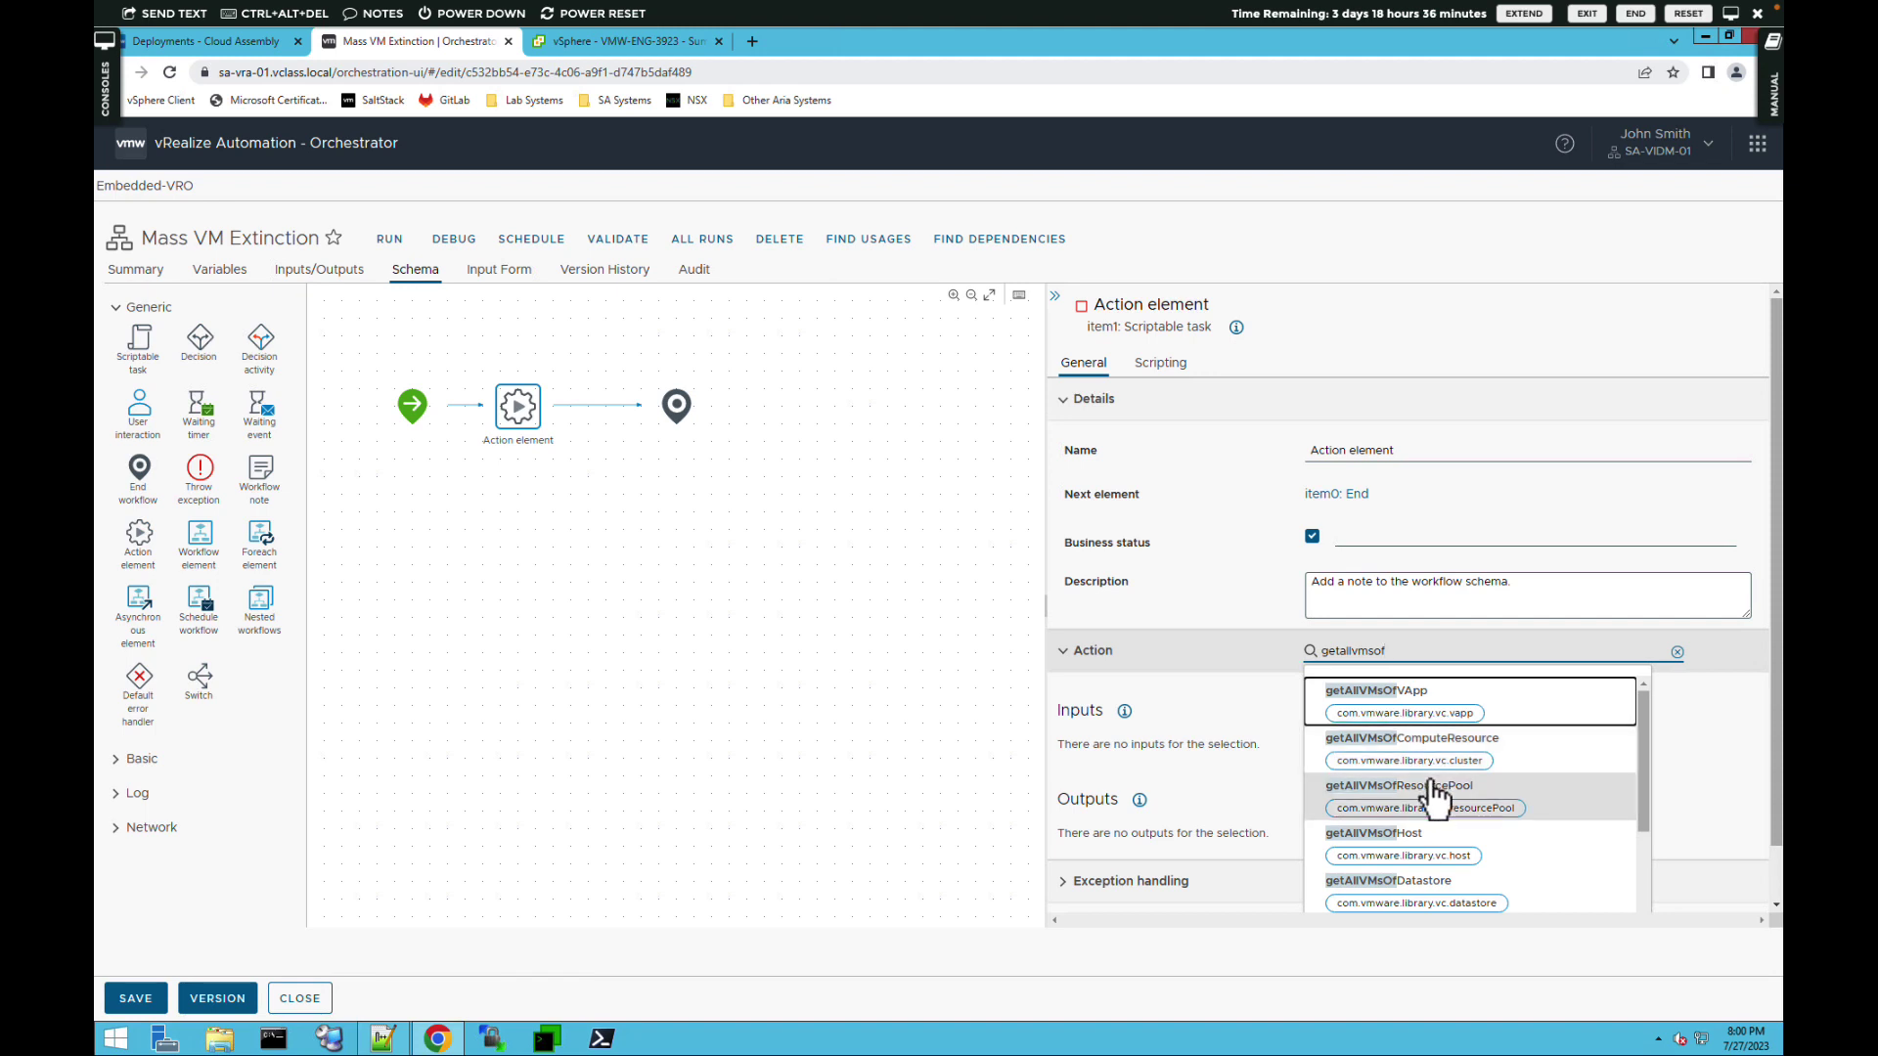
{"action": "type", "text": "f"}
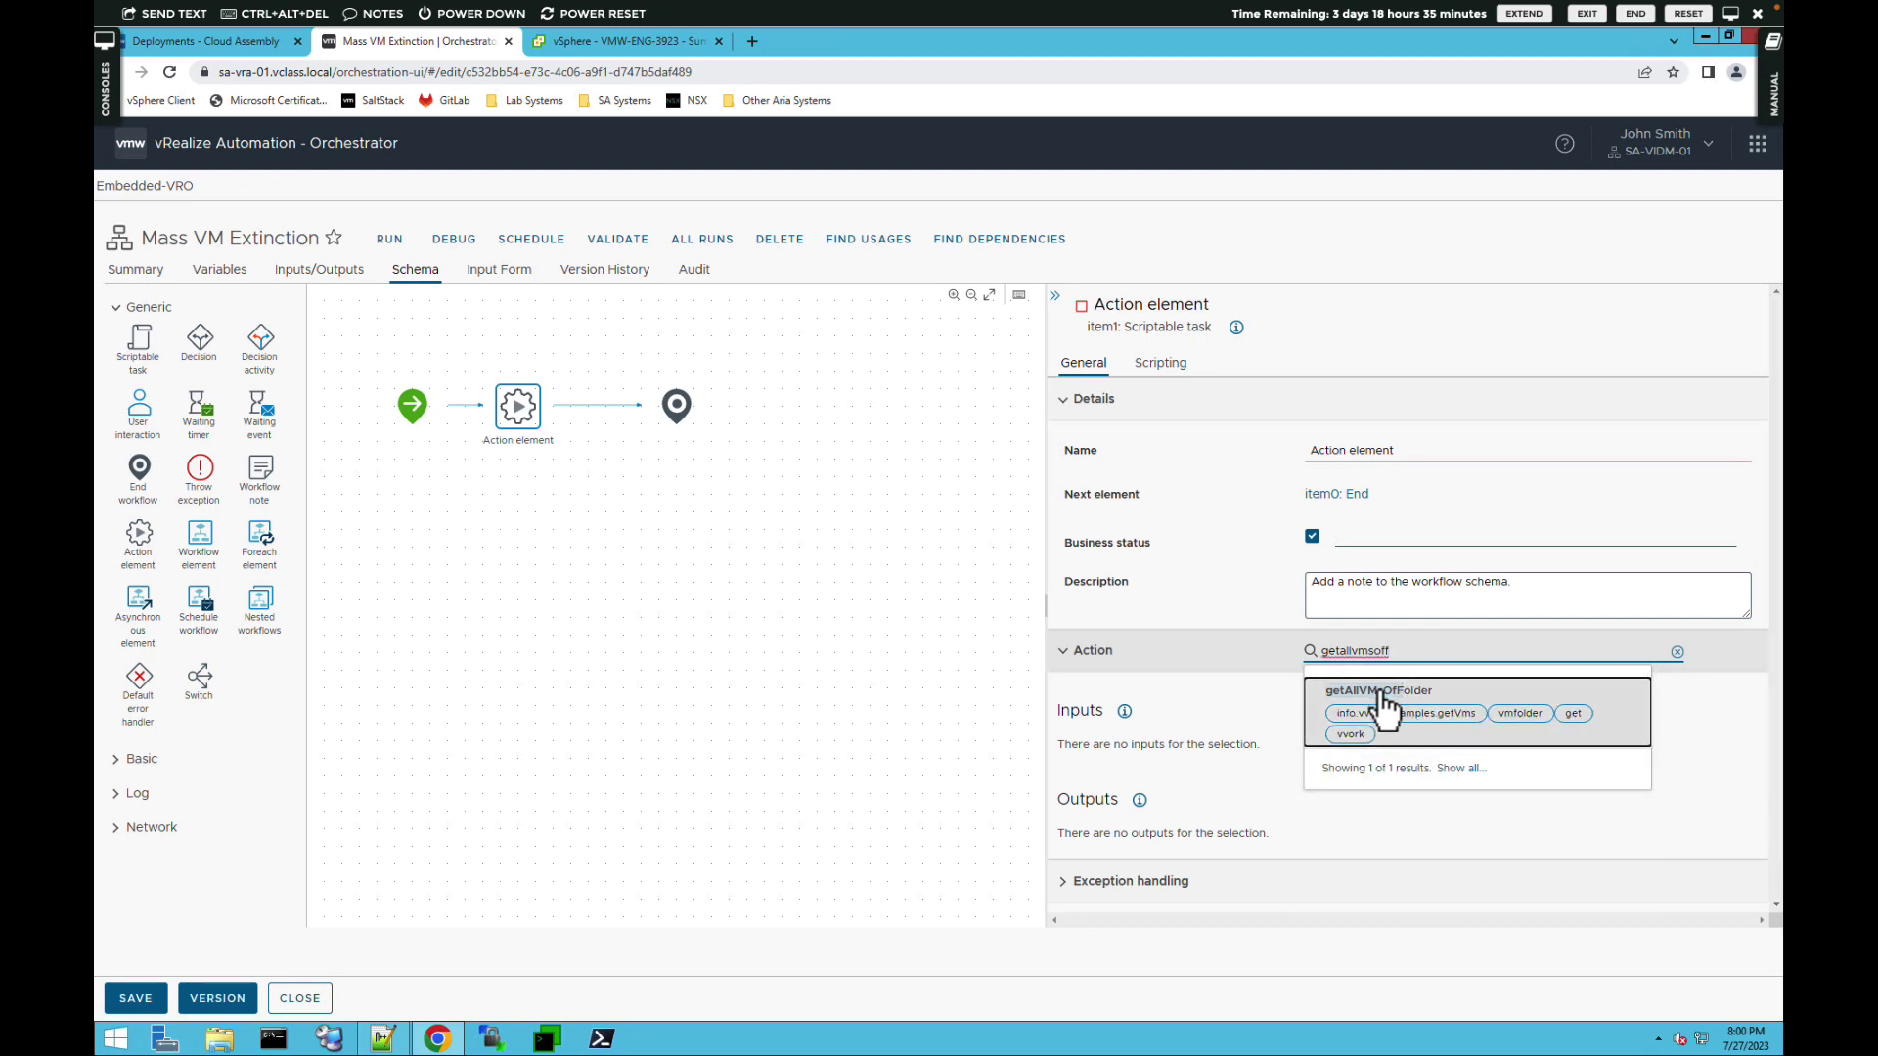
{"action": "left_click", "coordinate": [1382, 694]}
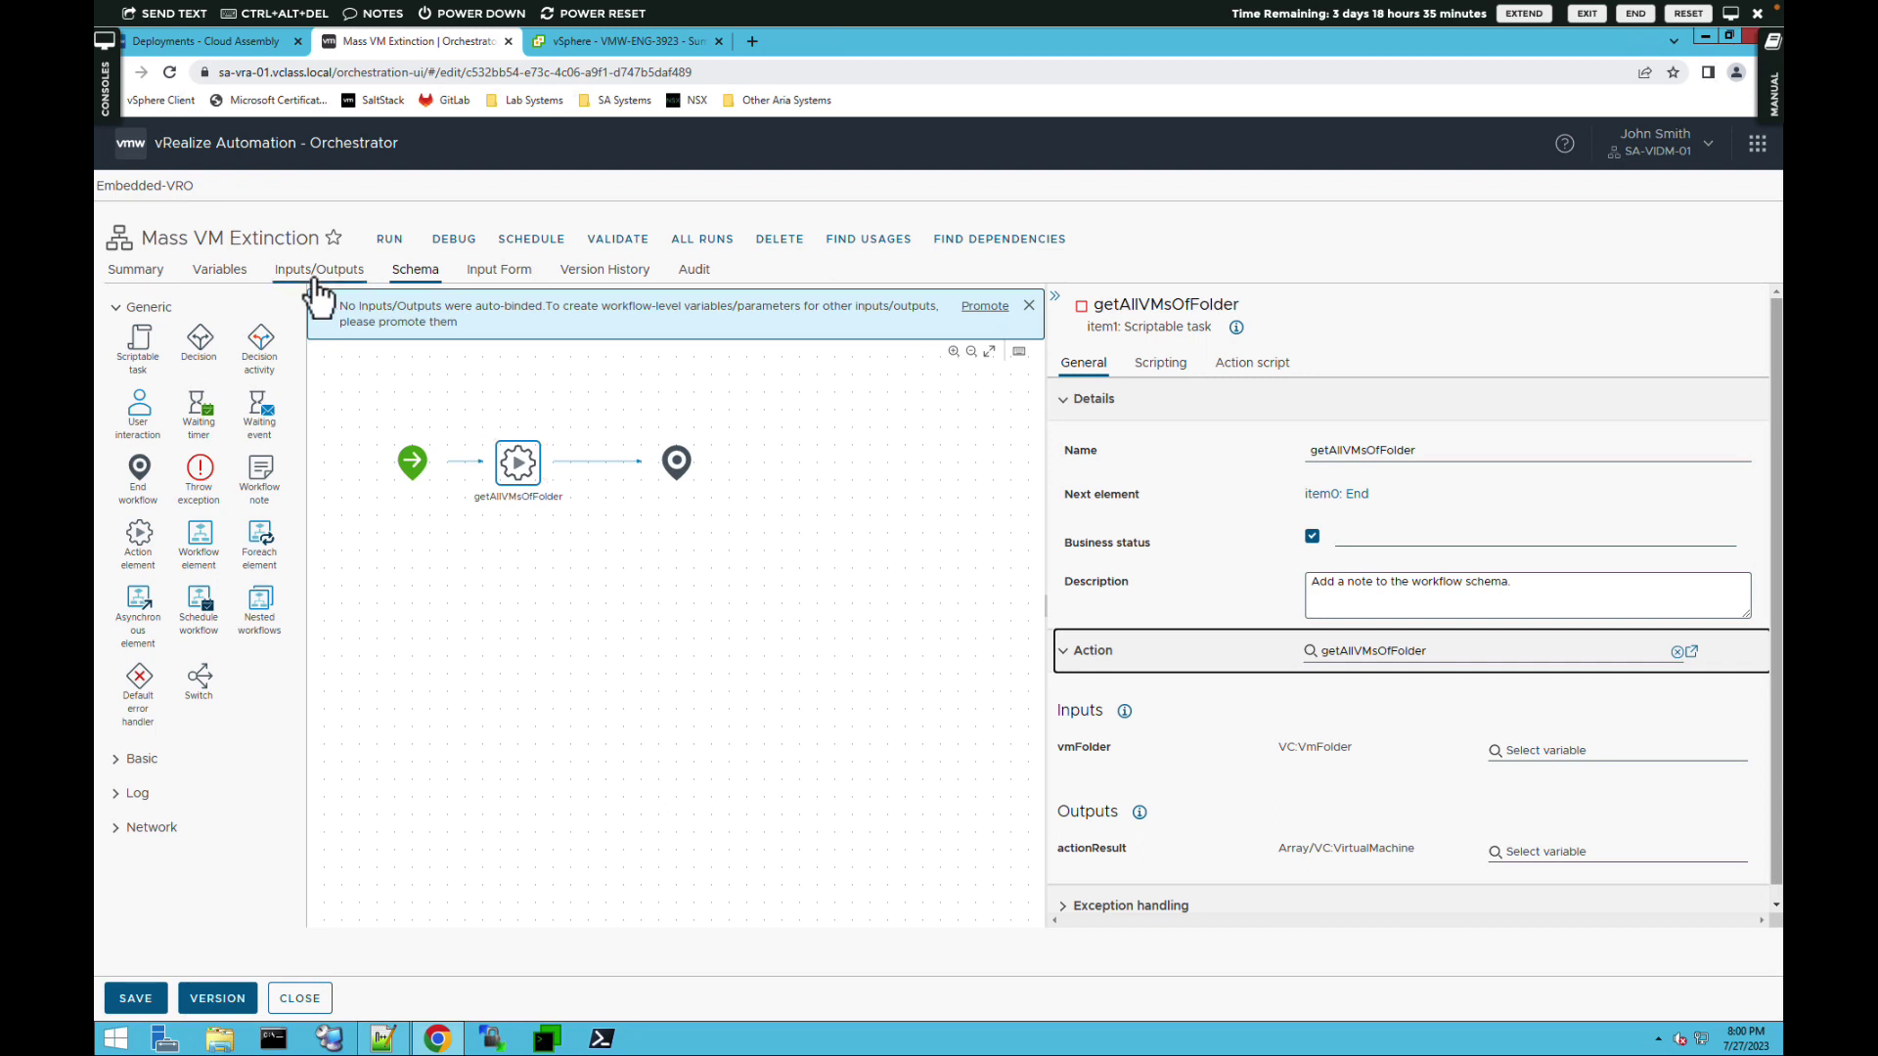
Create the input parameter vmFolder for the action's vmFolder input, described as "Pick a VM folder and we will reboot the VMs in that VM folder.".
{"action": "left_click", "coordinate": [1540, 753]}
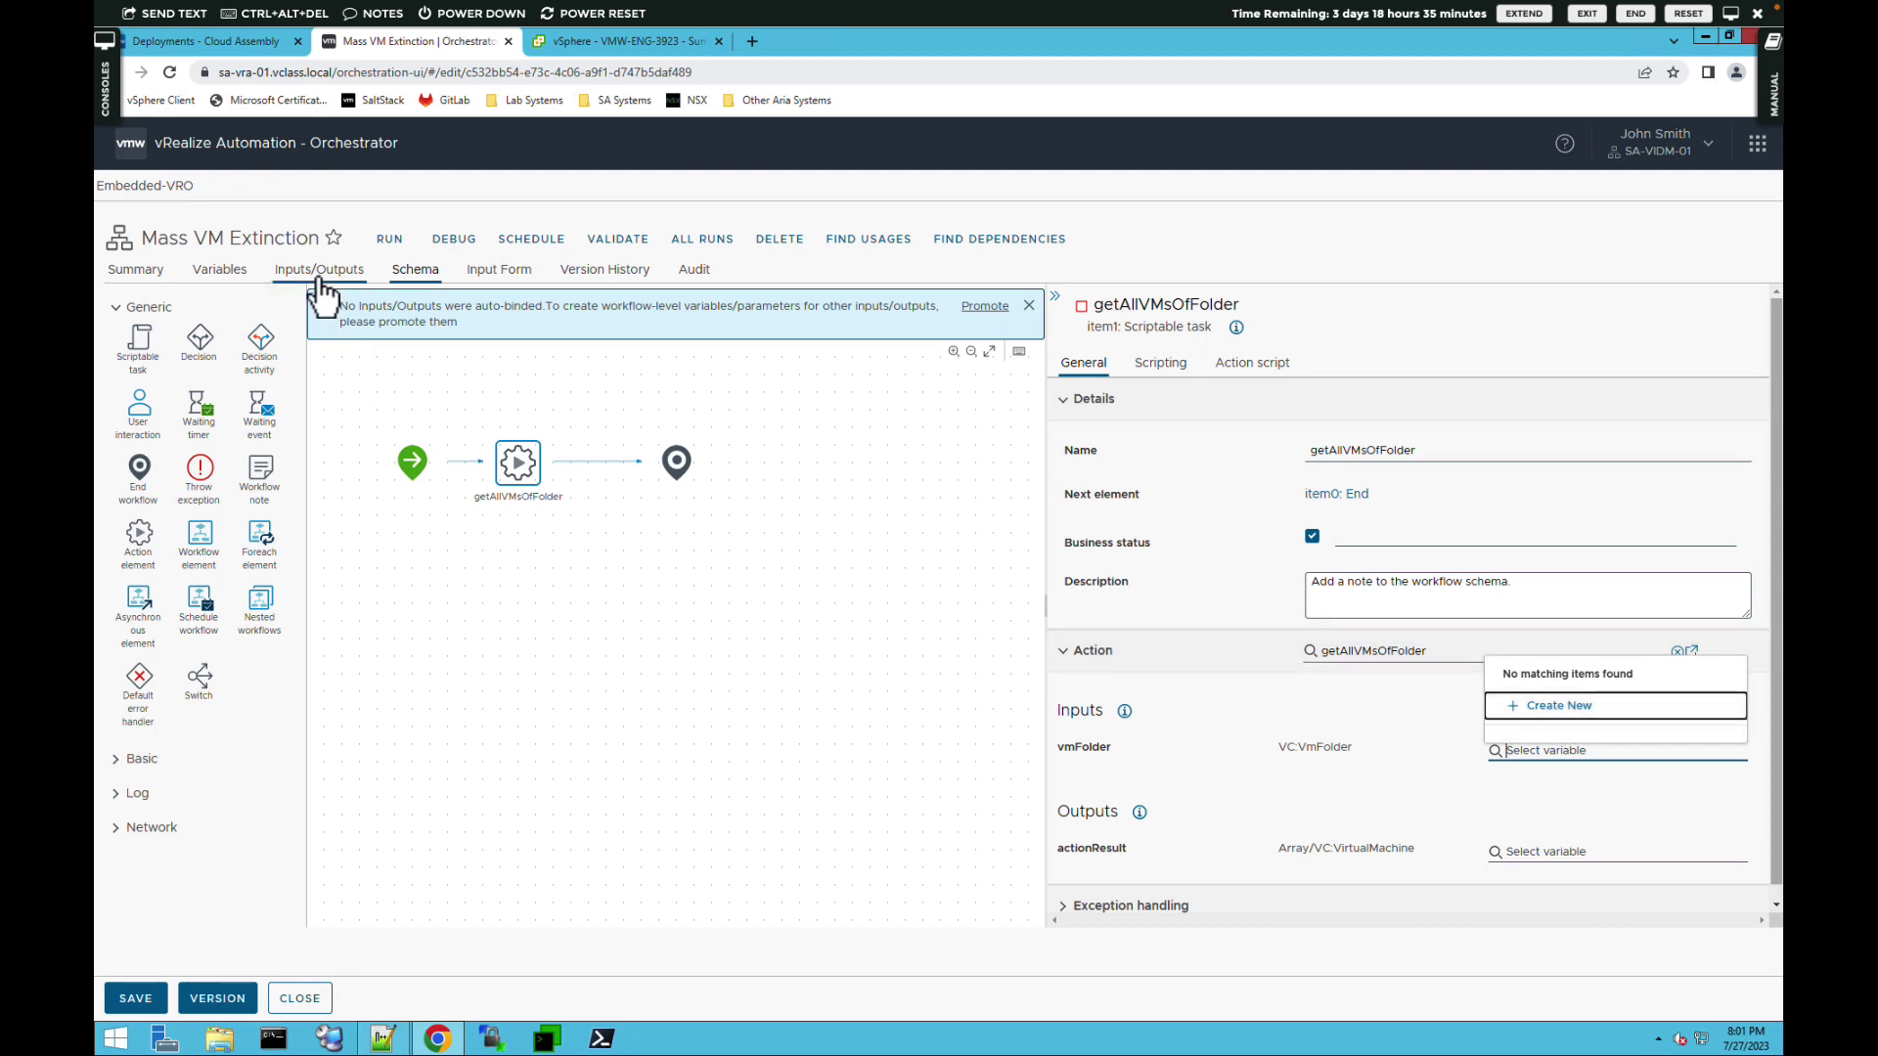
{"action": "left_click", "coordinate": [1553, 706]}
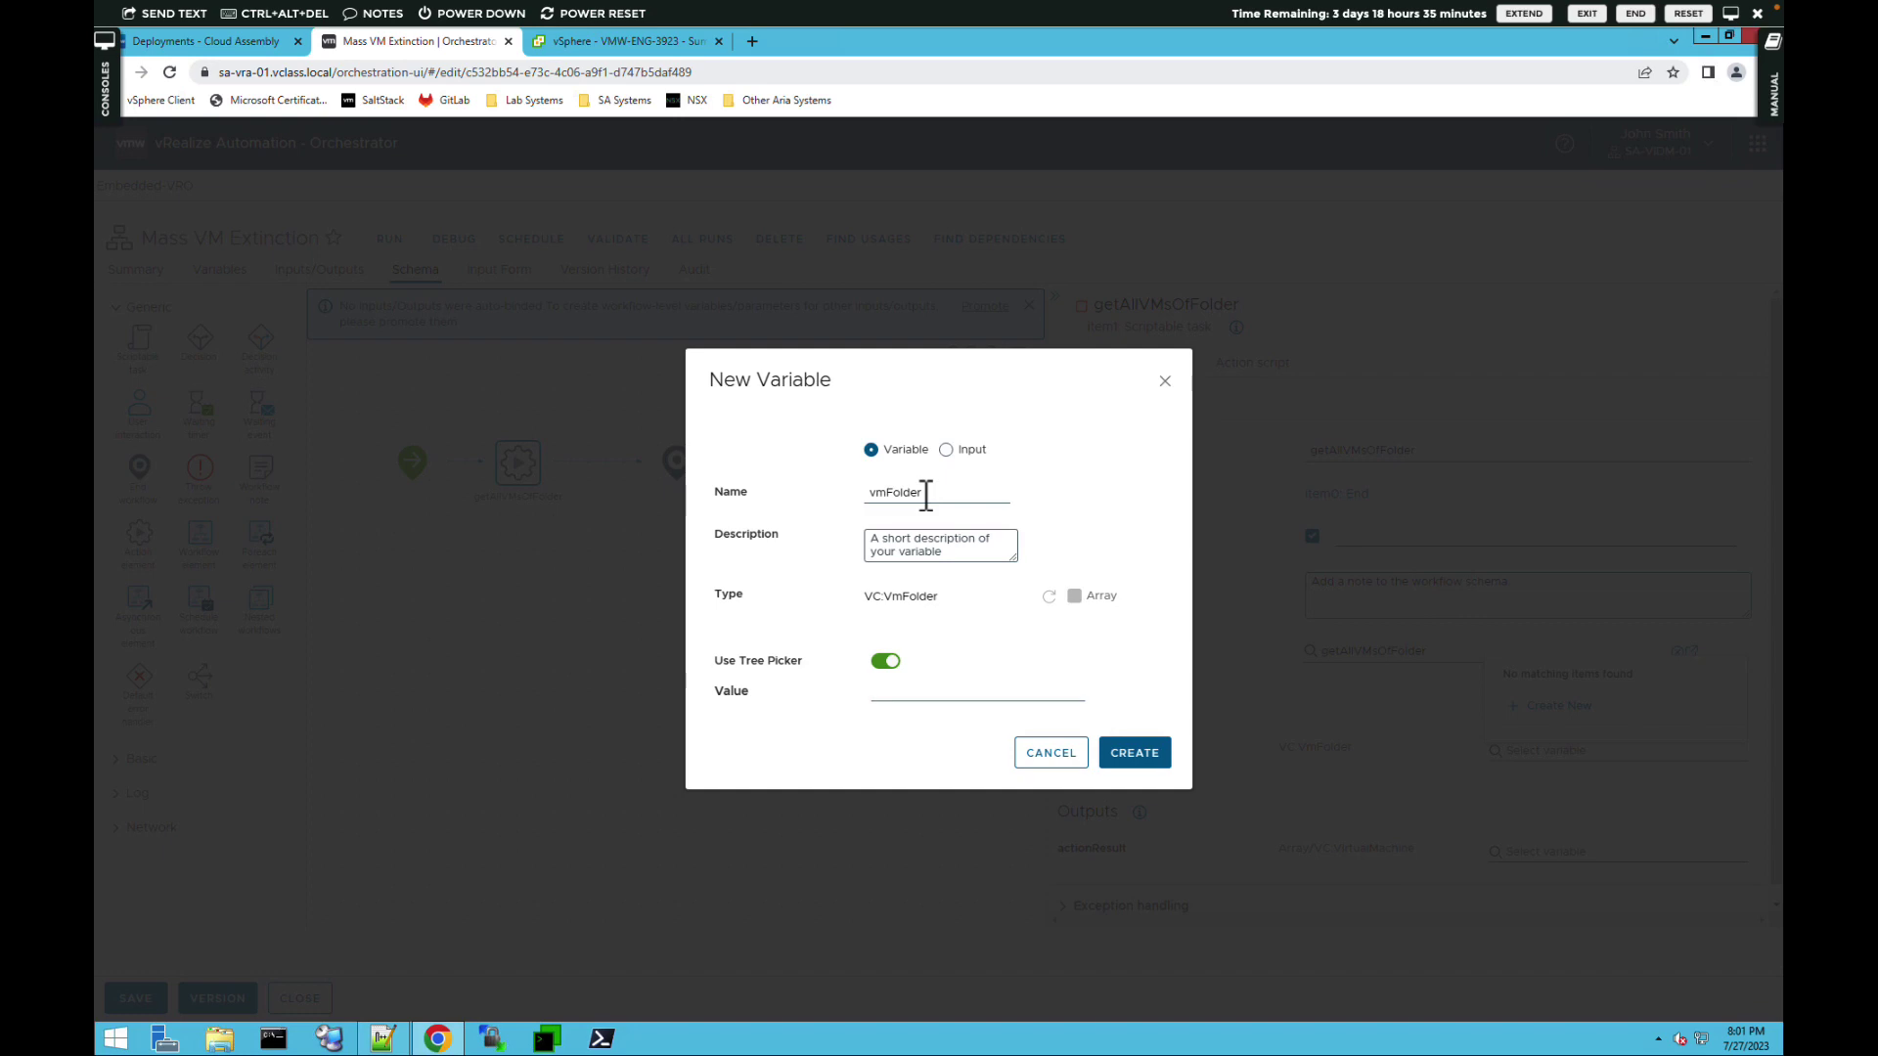
{"action": "left_click", "coordinate": [933, 545]}
{"action": "type", "text": "Pick a V"}
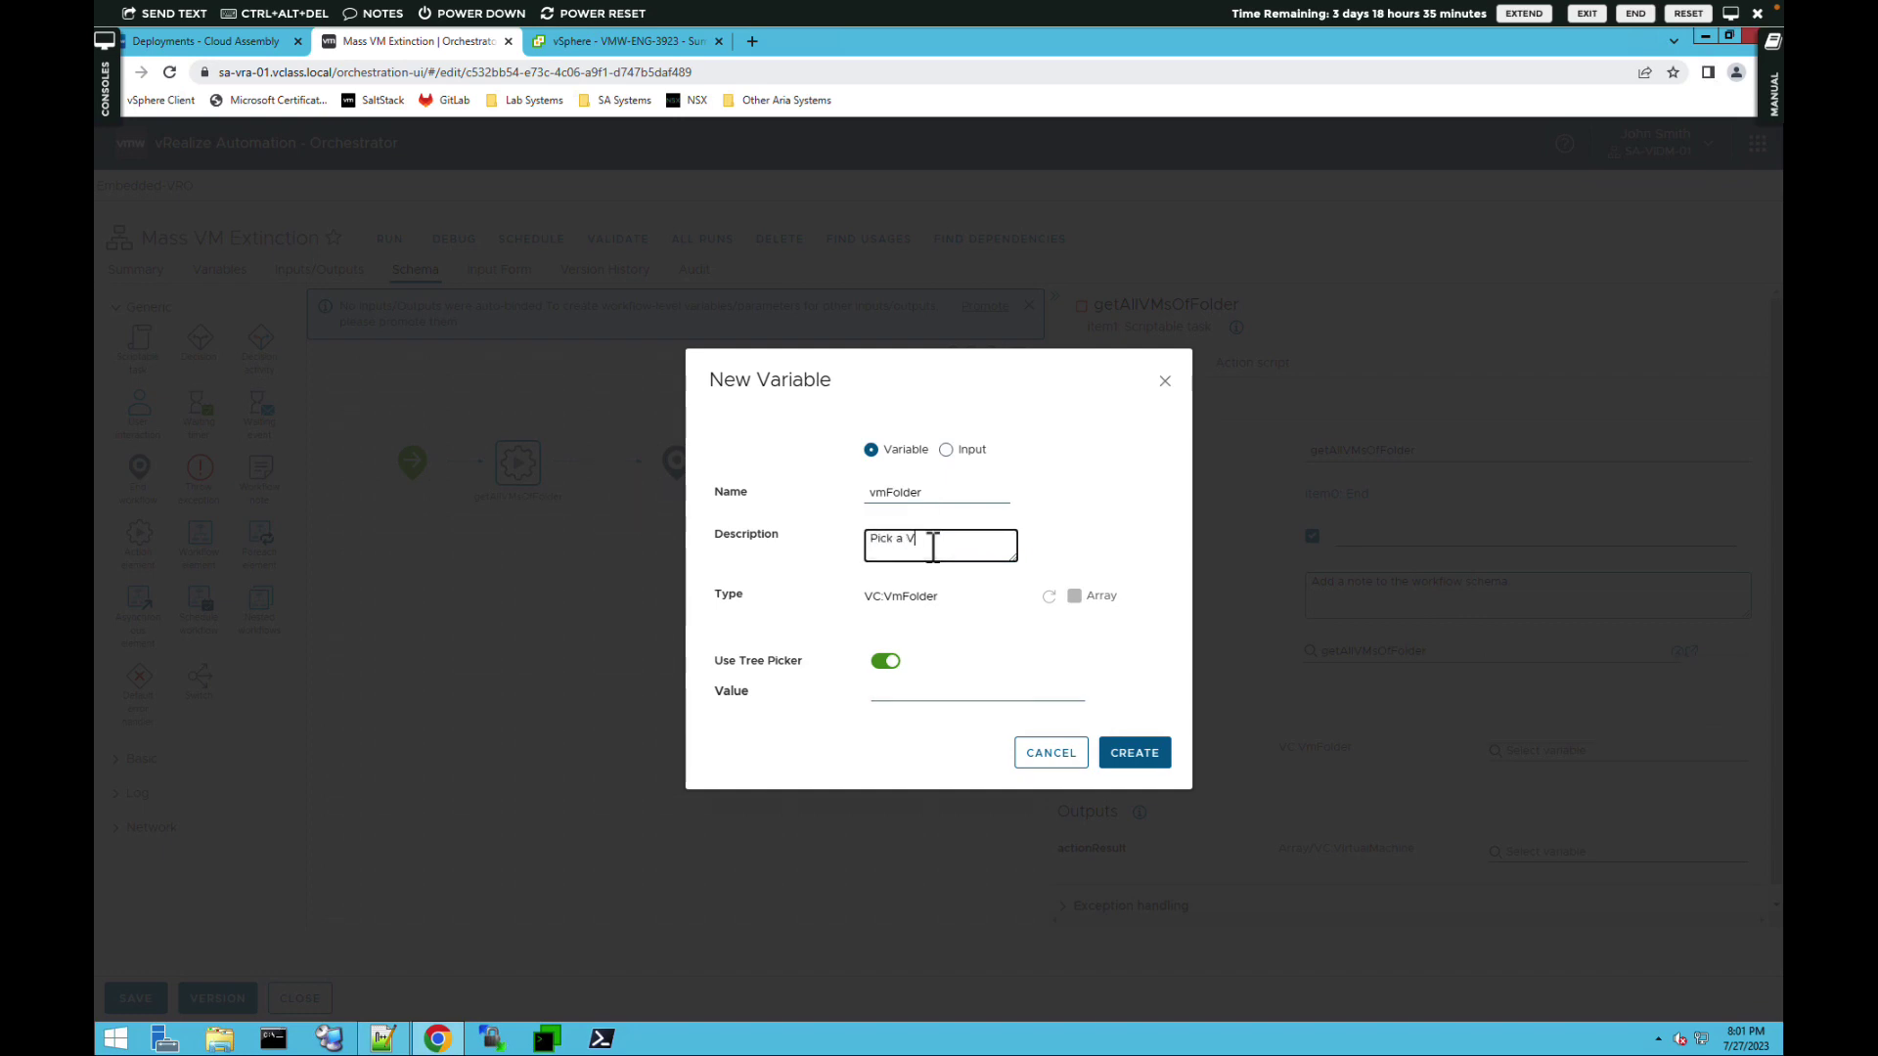
{"action": "type", "text": "M folder and we will reboot the VMs"}
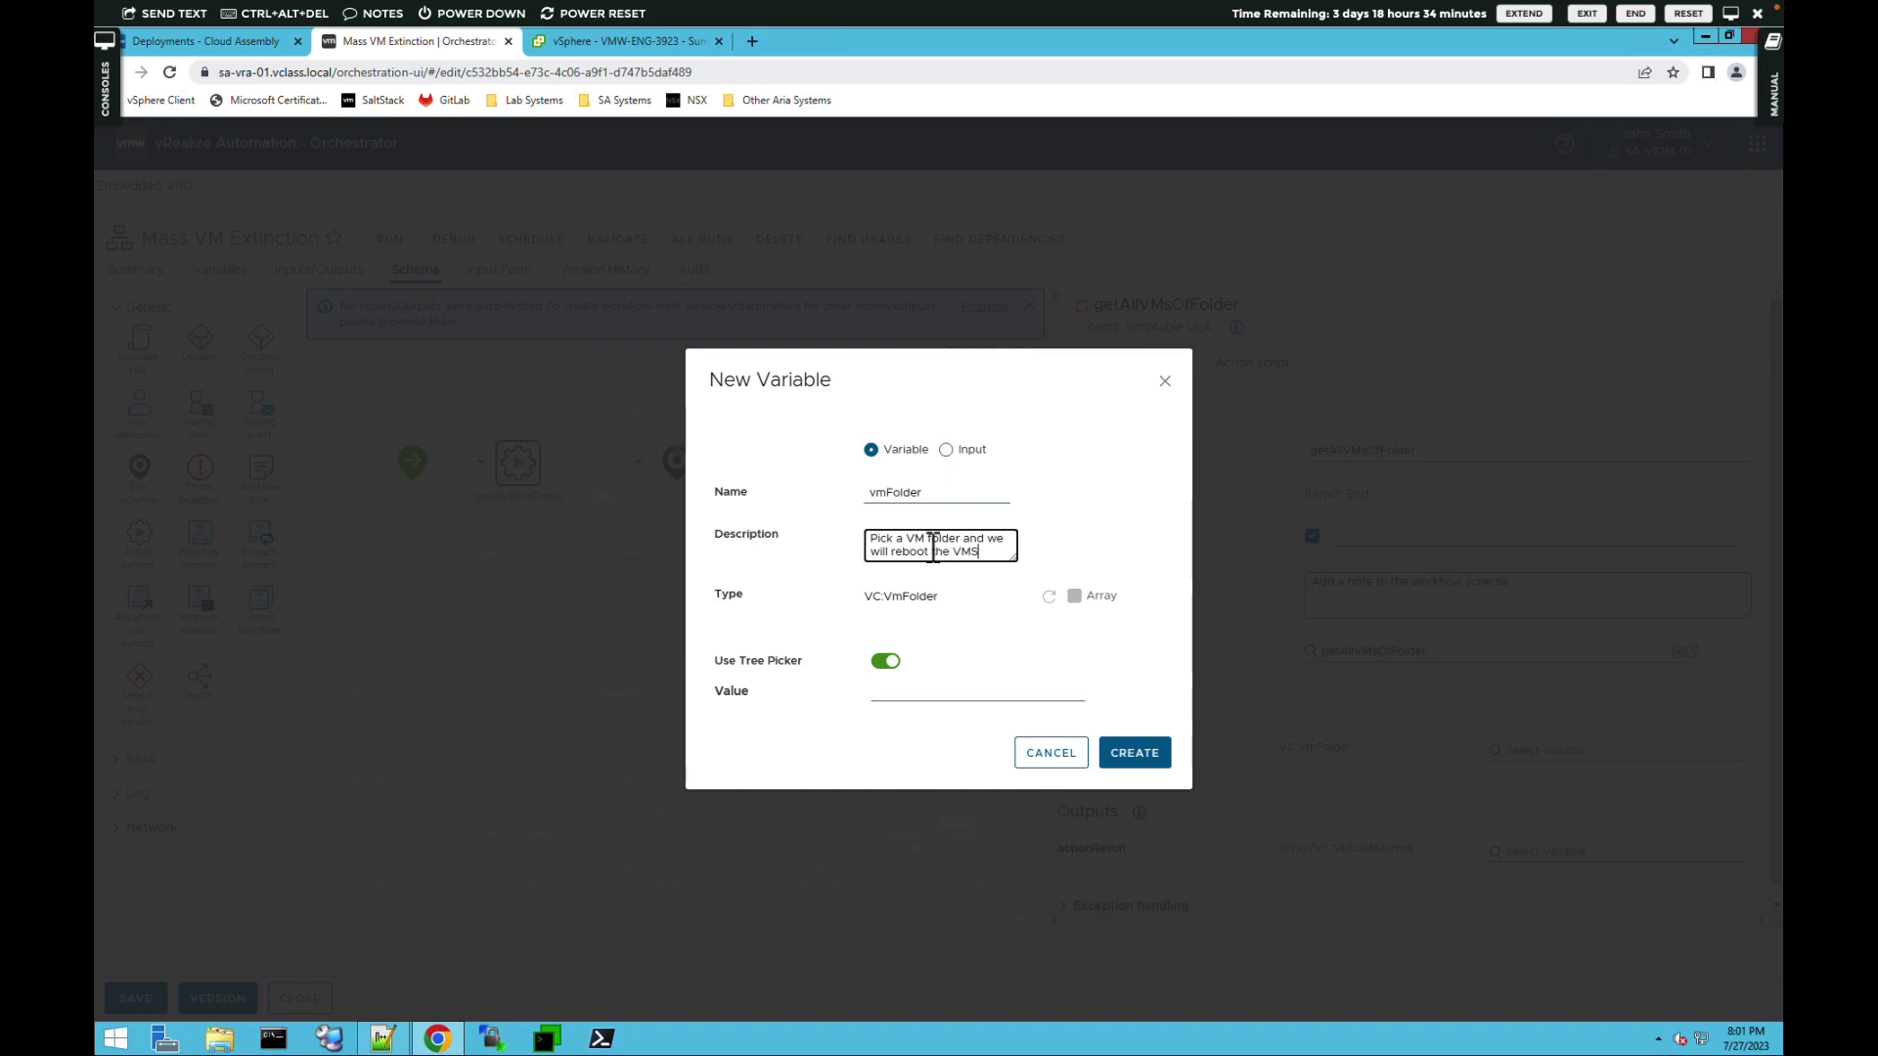
{"action": "type", "text": " in that folder."}
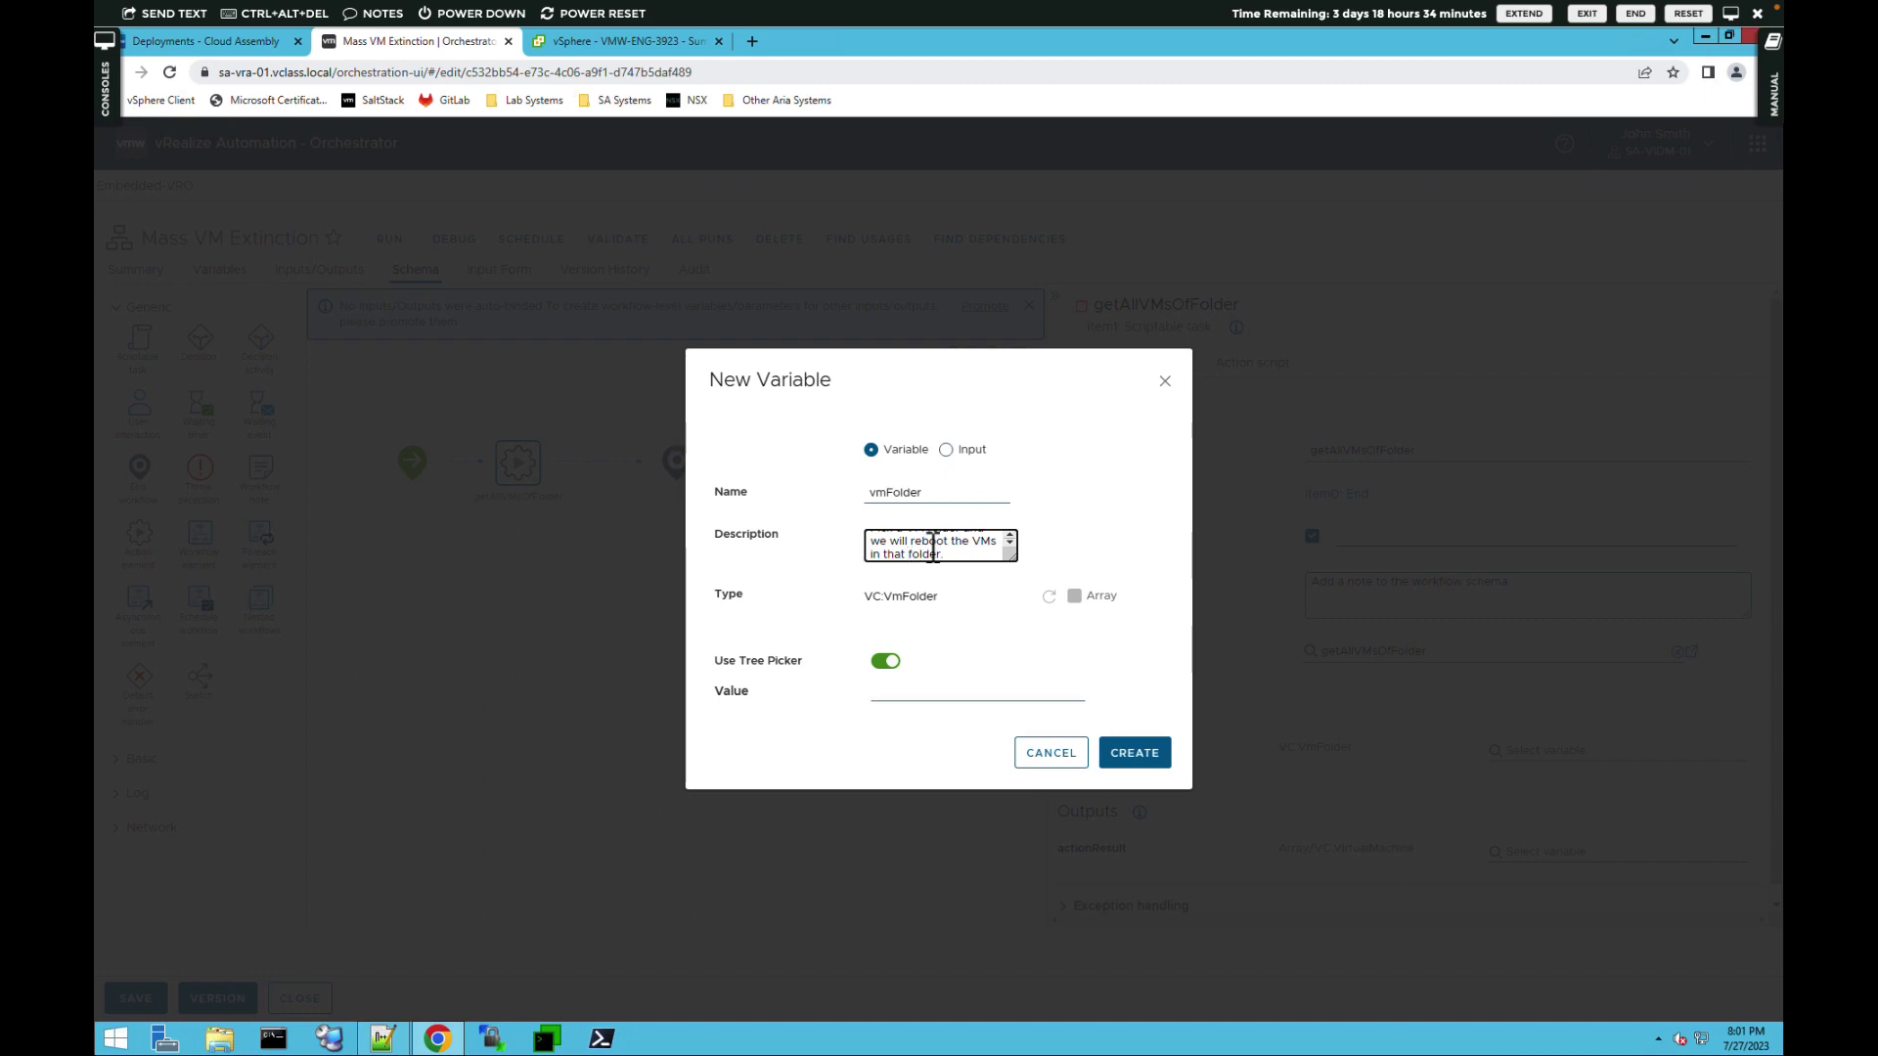
{"action": "type", "text": "VM"}
{"action": "left_click", "coordinate": [945, 452]}
{"action": "left_click", "coordinate": [946, 450]}
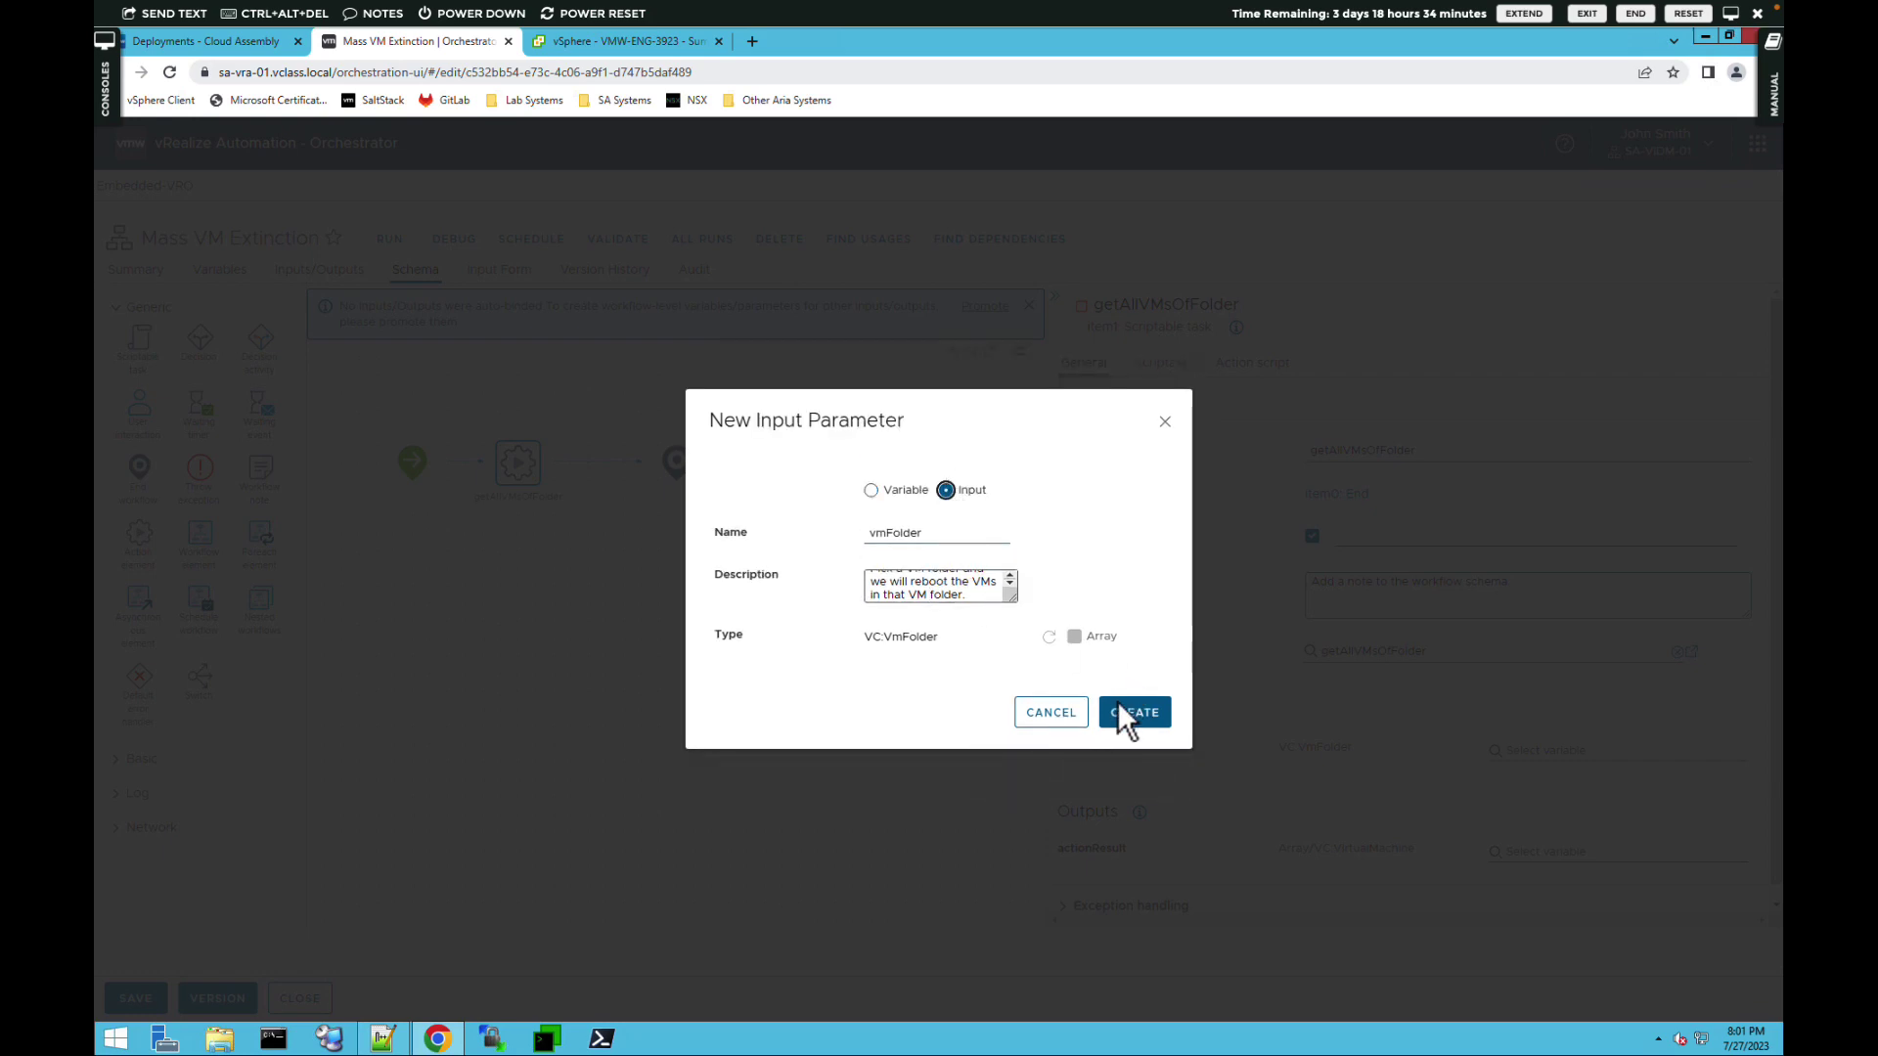
{"action": "left_click", "coordinate": [1125, 724]}
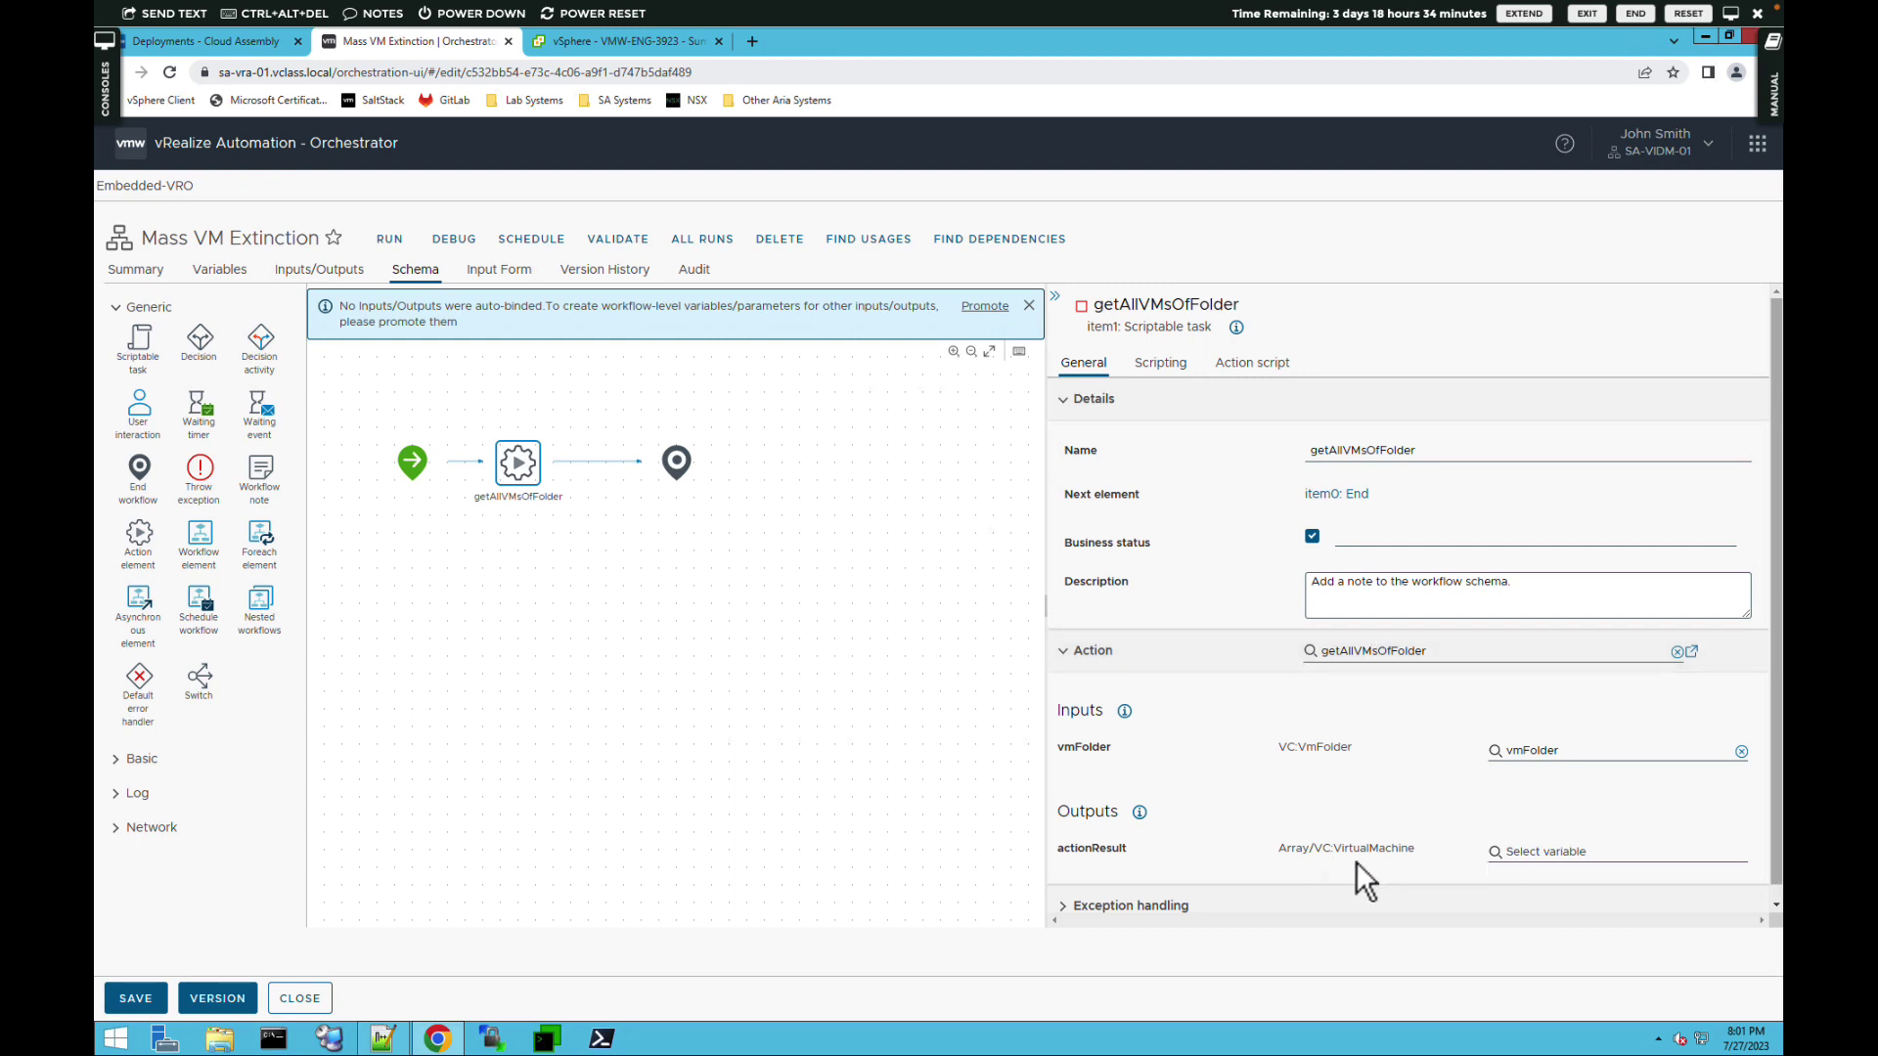
Bind the action's actionResult output to a new variable named virtualMachines, described as "Array of the VMs to be rebooted".
{"action": "left_click", "coordinate": [1552, 852]}
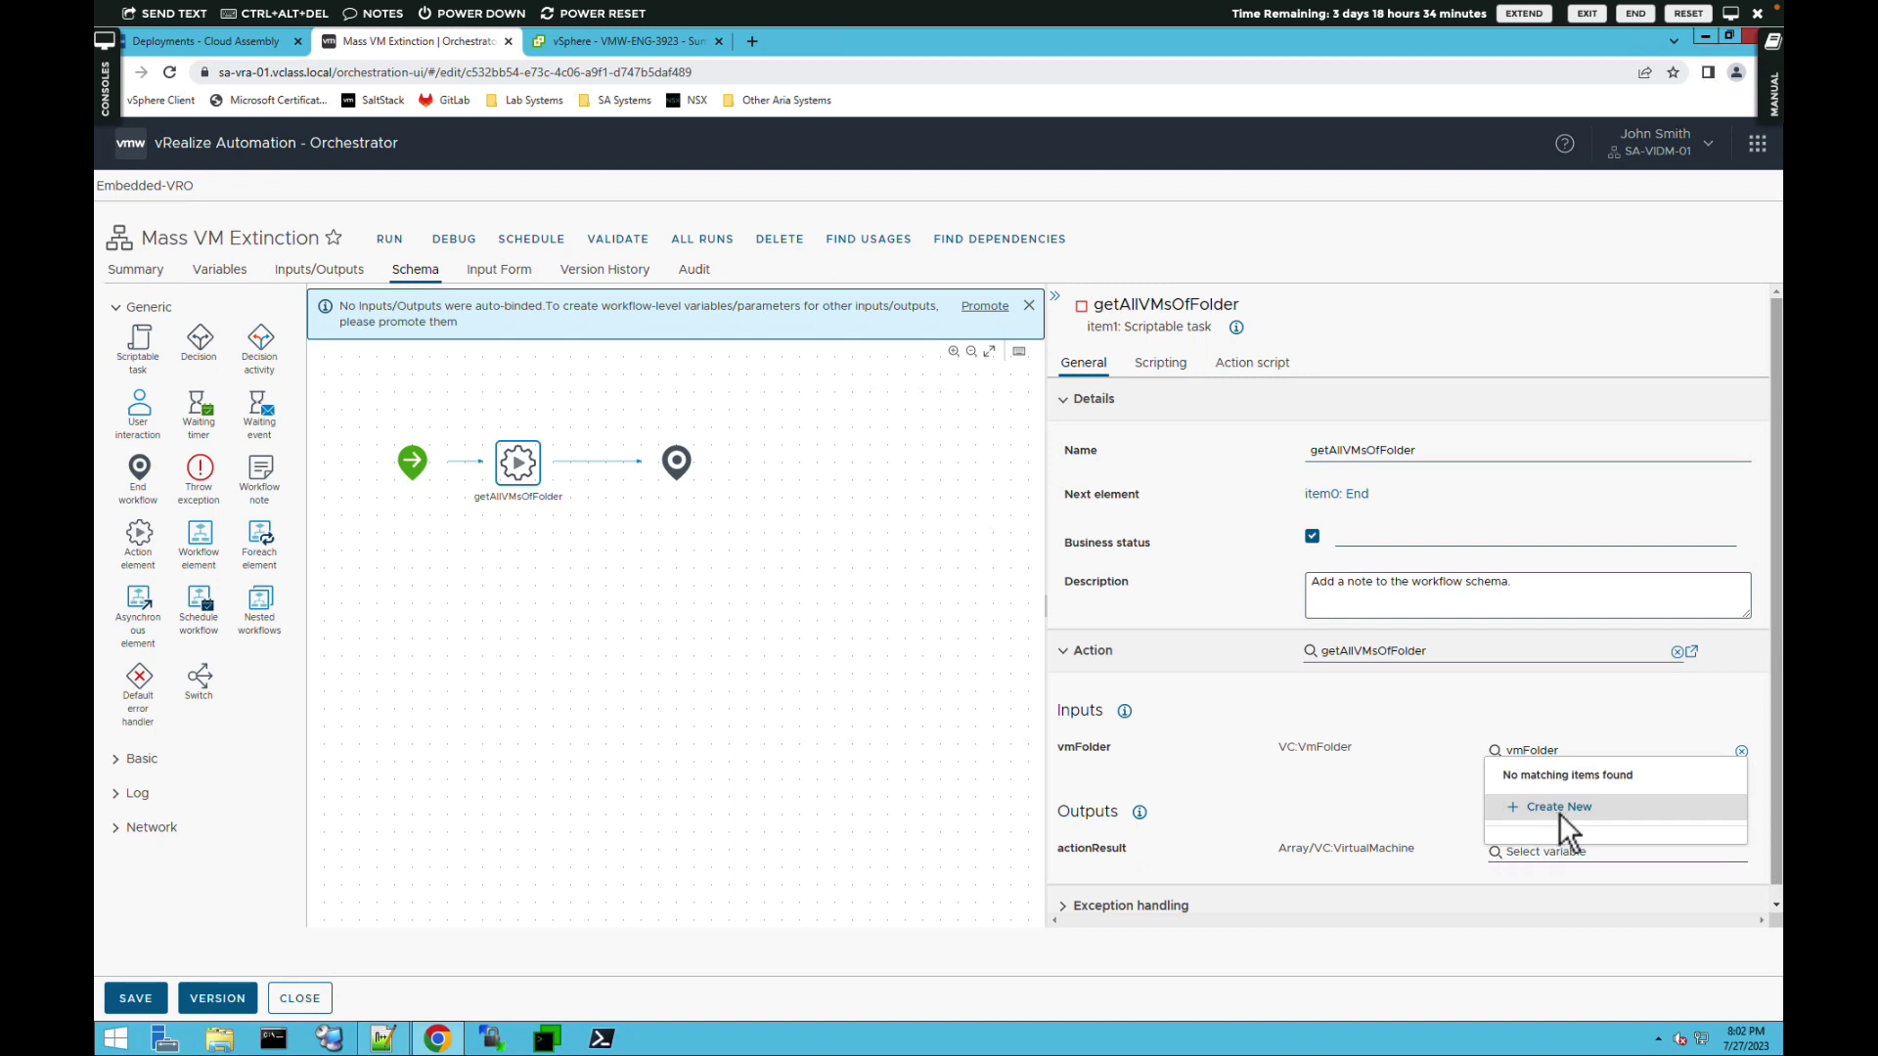
{"action": "left_click", "coordinate": [1559, 811]}
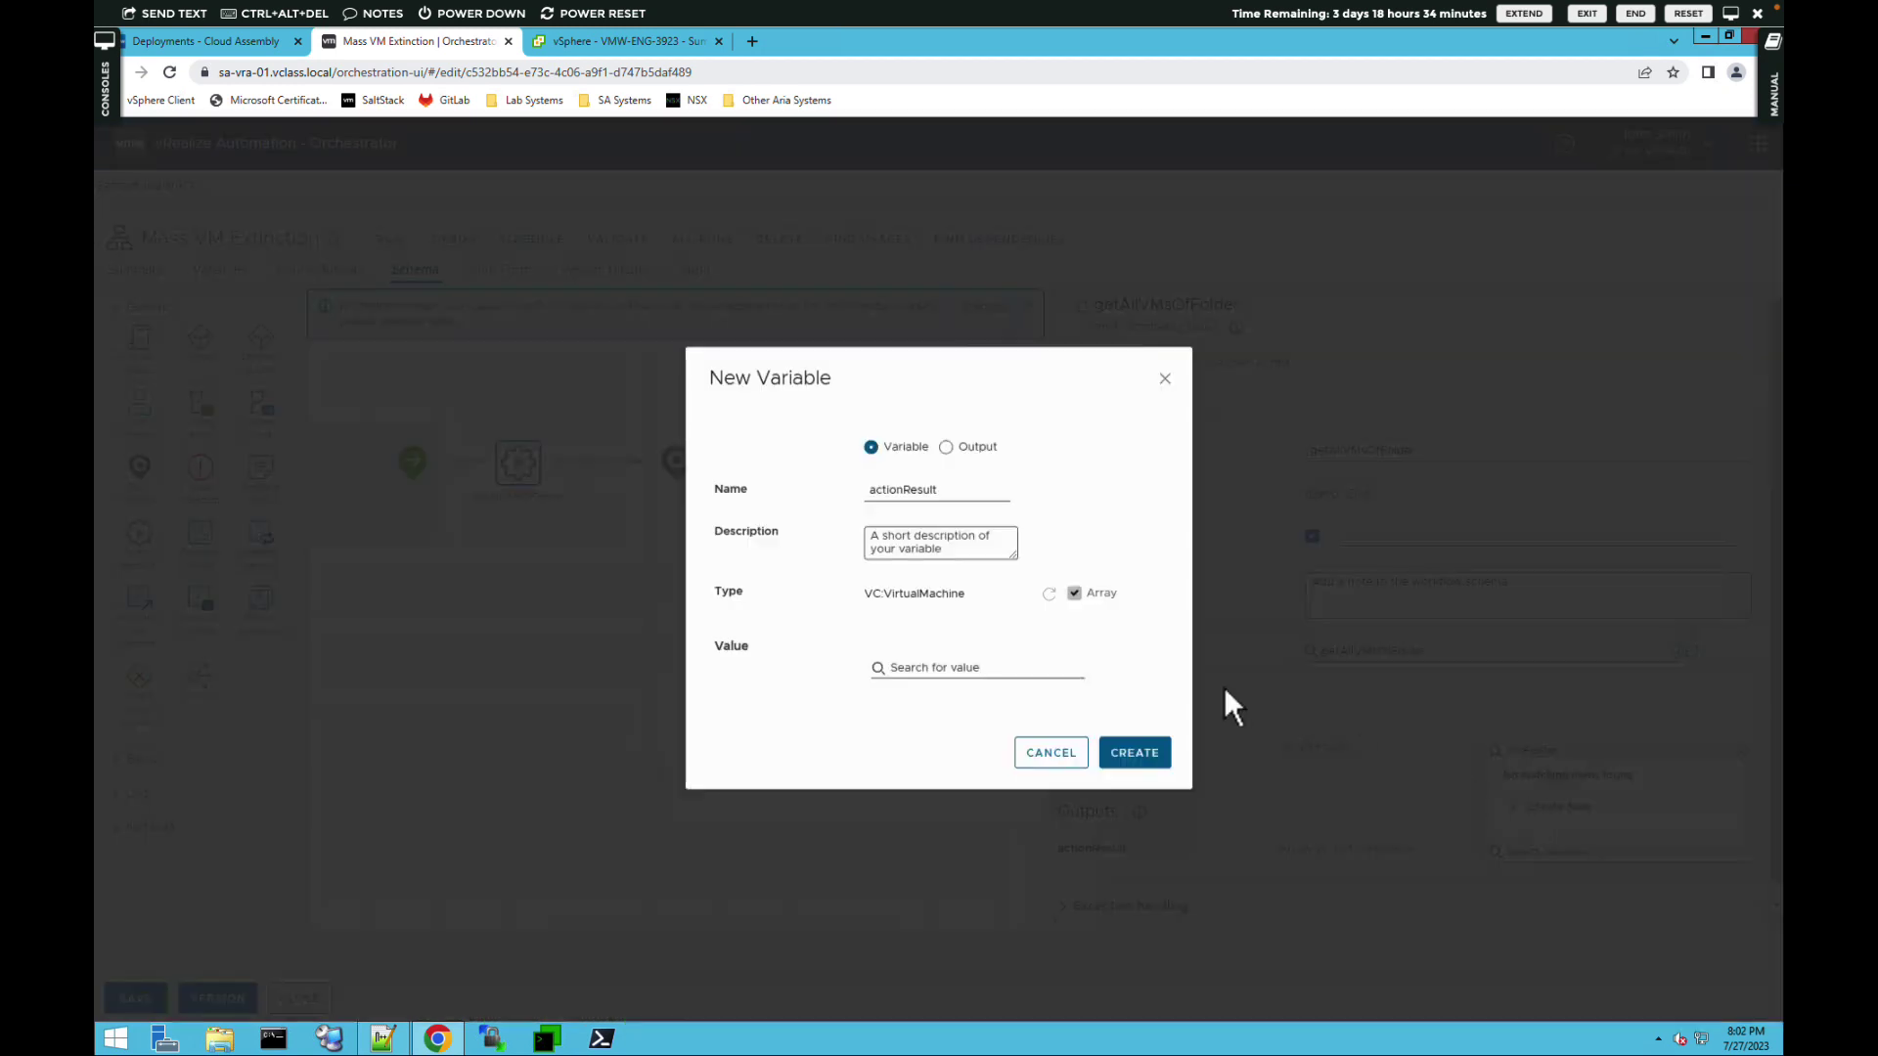
{"action": "double_click", "coordinate": [953, 493]}
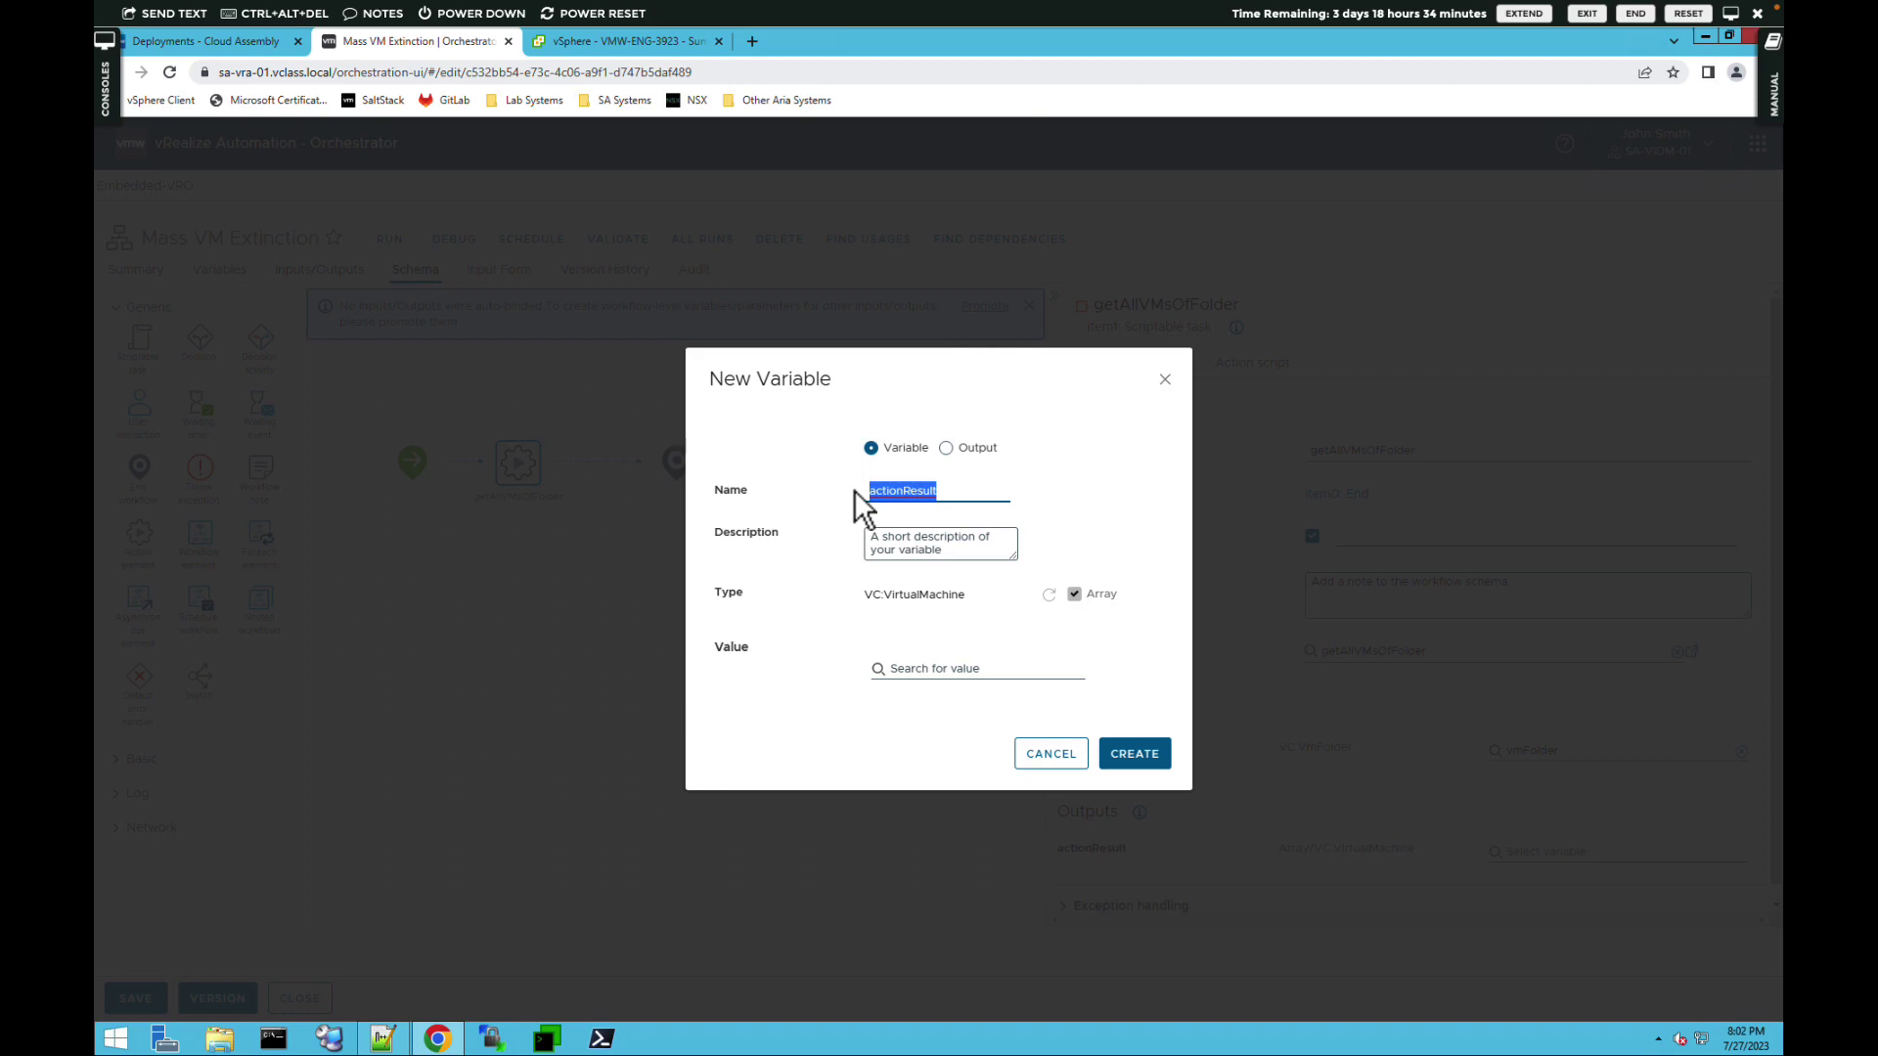
{"action": "type", "text": "virtualMachines"}
{"action": "left_click", "coordinate": [936, 548]}
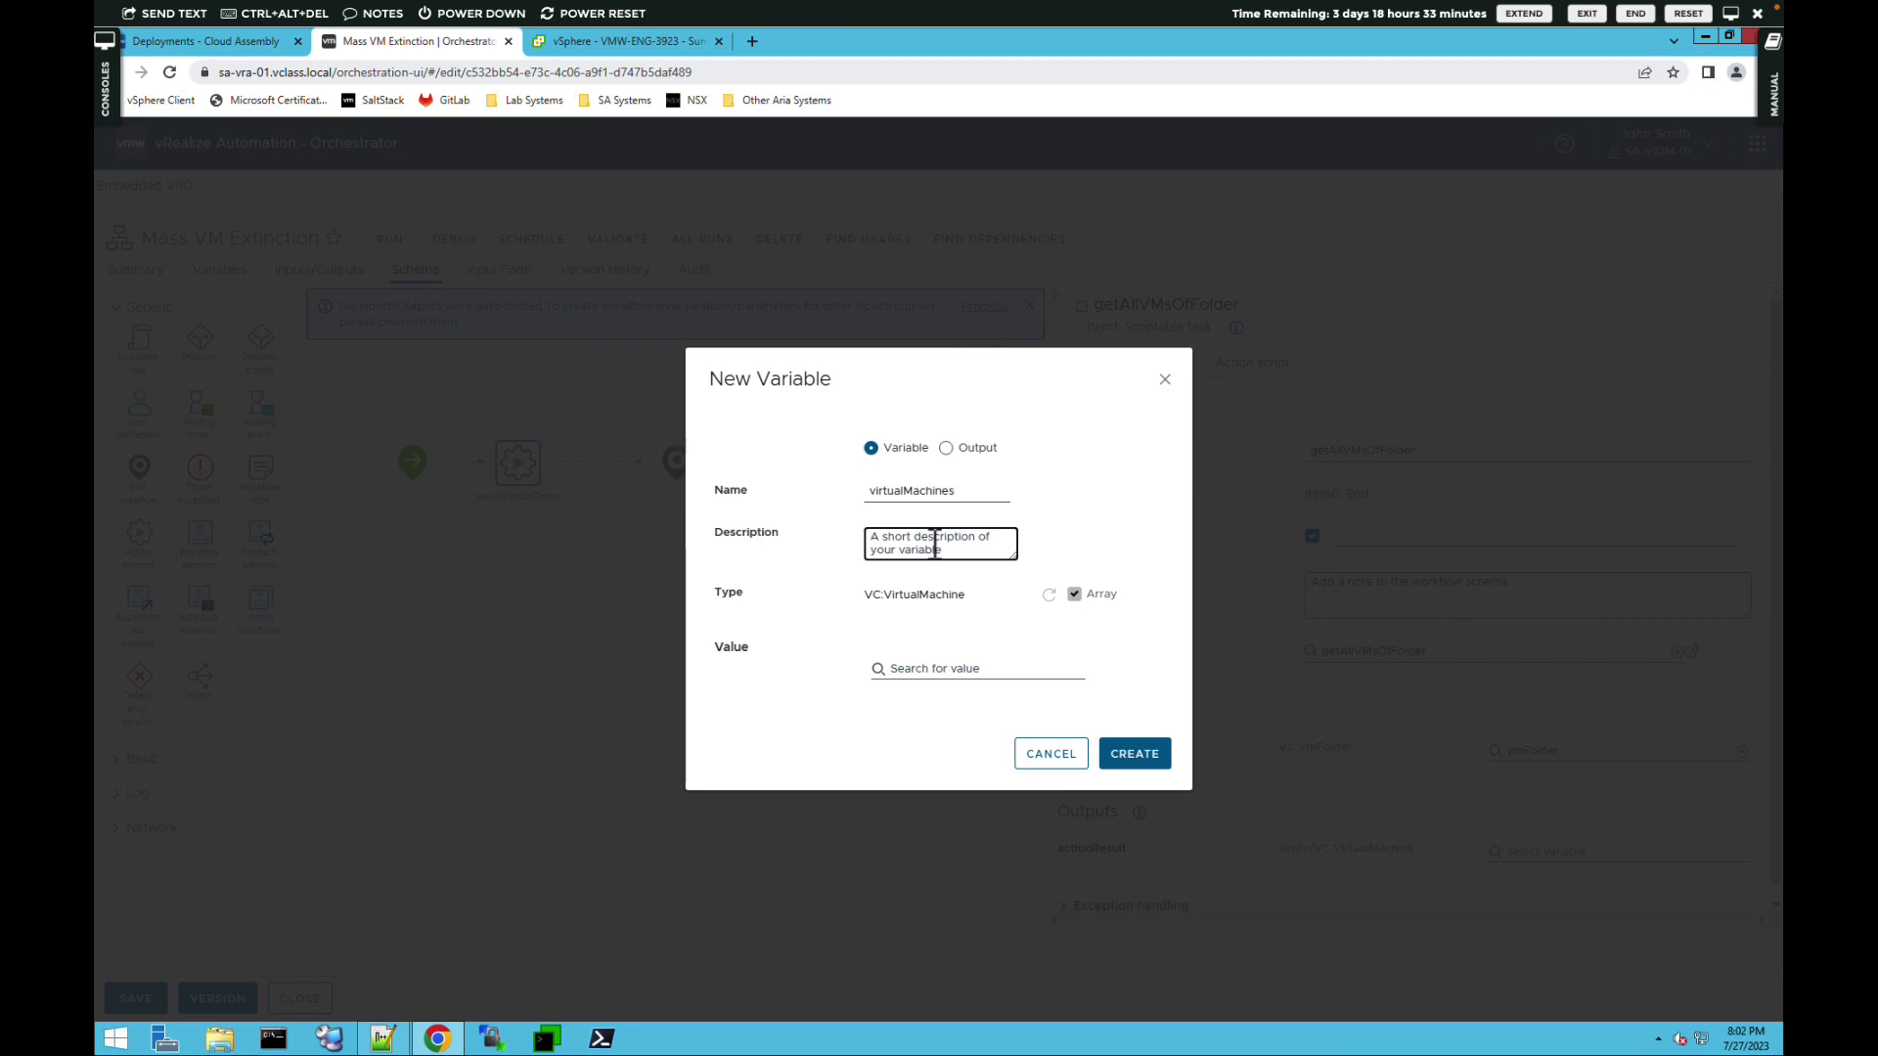
{"action": "type", "text": "Array of the VMs to be rebooted"}
{"action": "left_click", "coordinate": [1144, 758]}
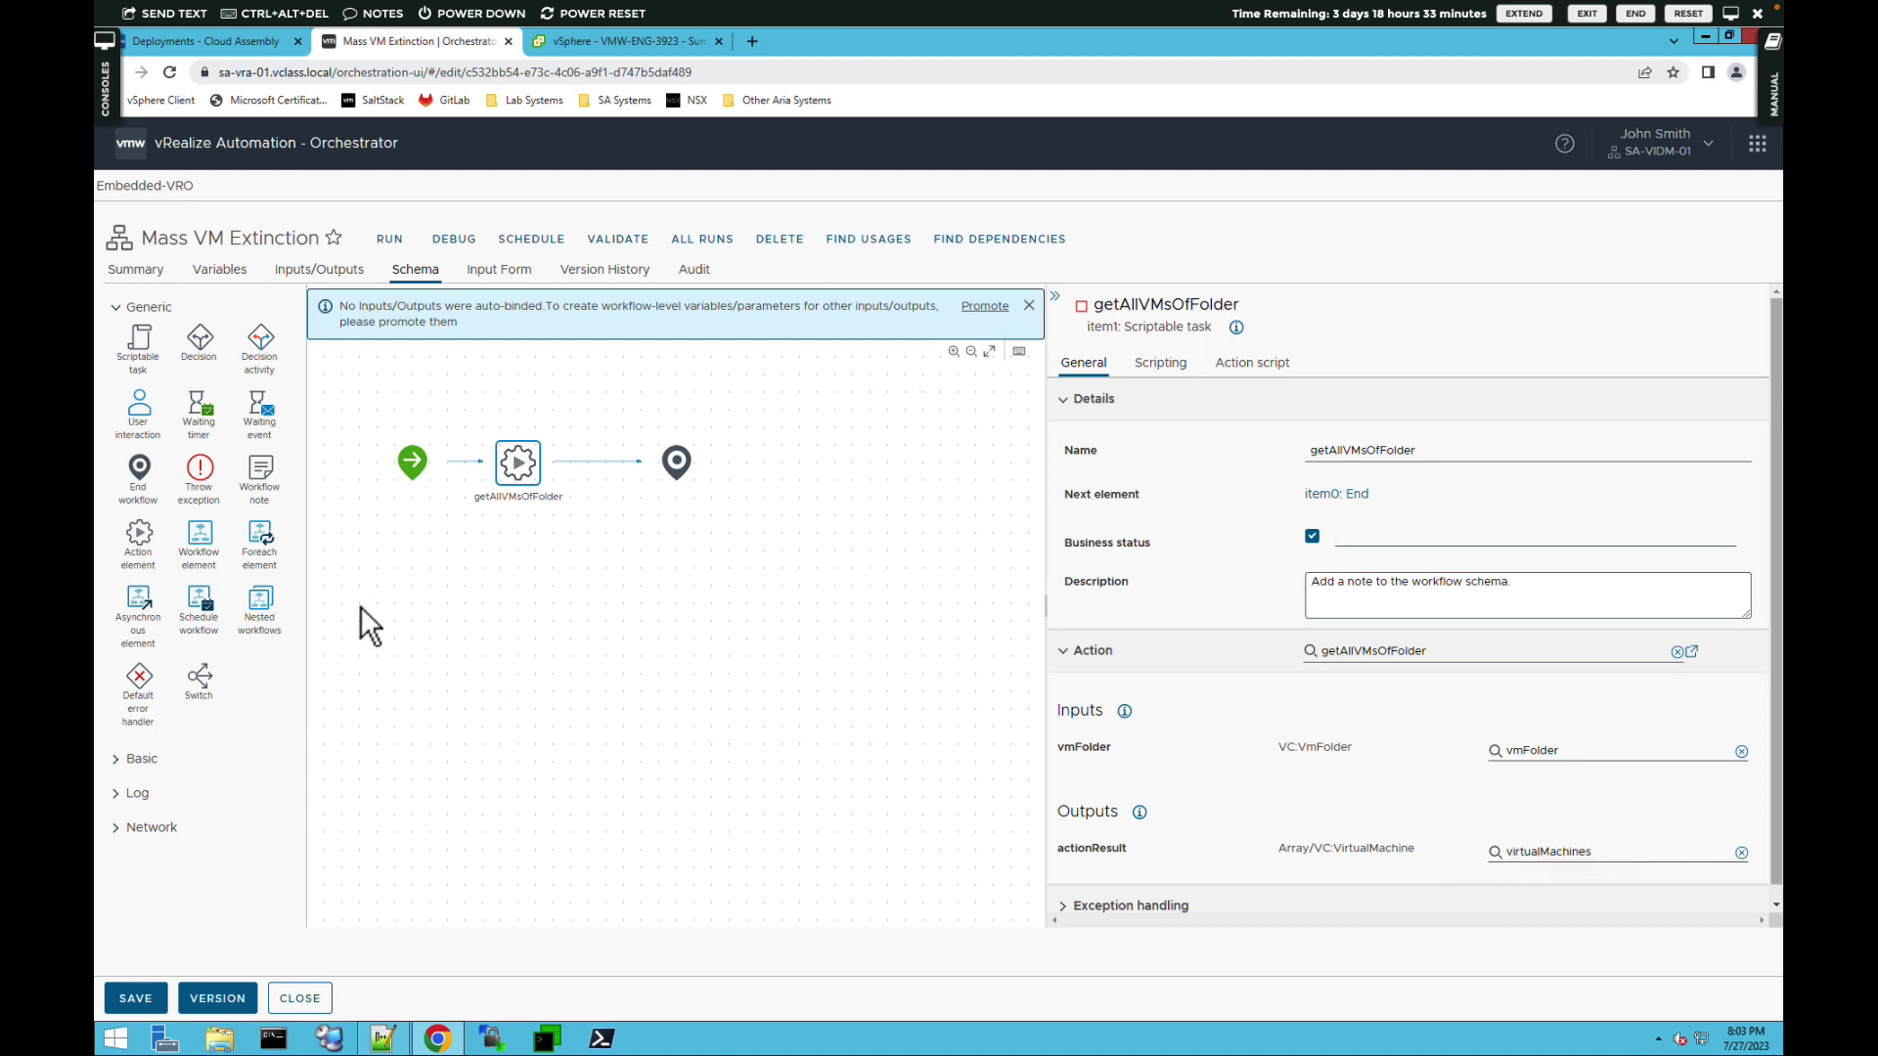
Insert a workflow element between getAllVMsOfFolder and the end, and assign the Rebooter workflow to it.
{"action": "left_click_drag", "start_coordinate": [203, 567], "coordinate": [602, 473]}
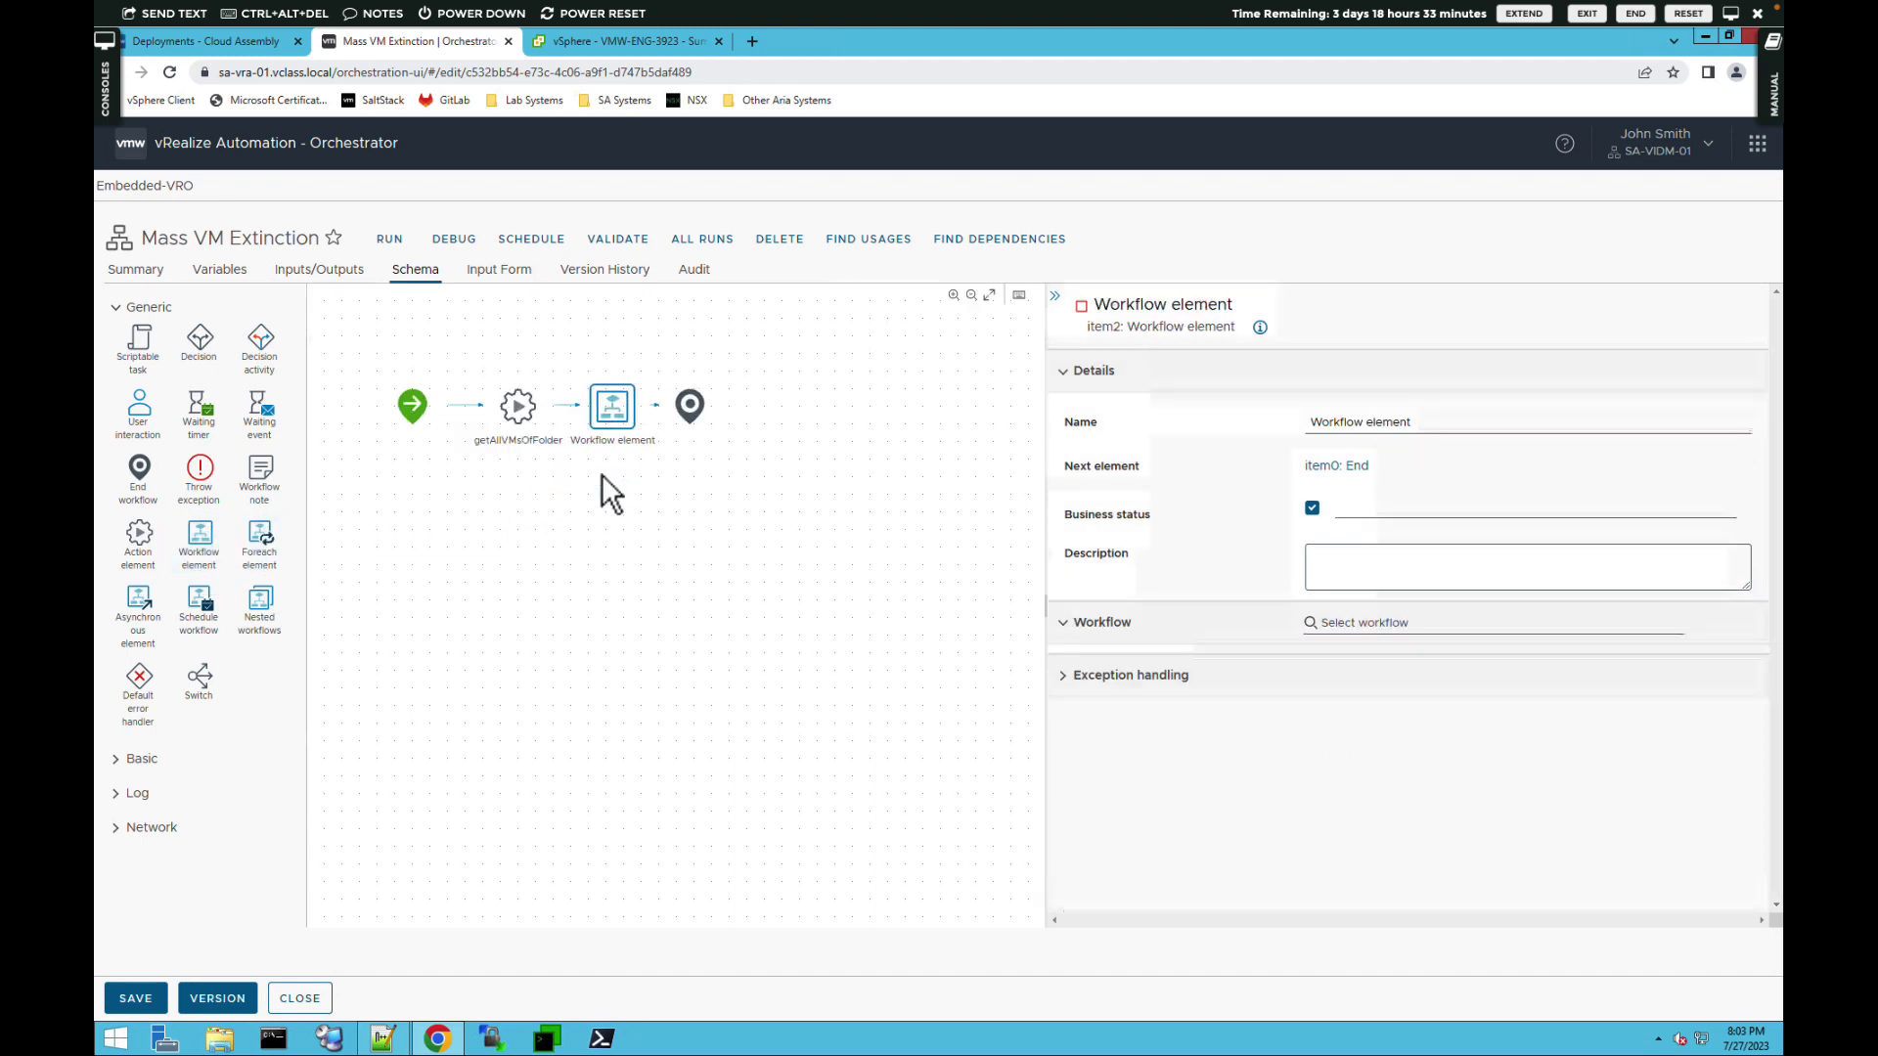
{"action": "left_click", "coordinate": [1382, 631]}
{"action": "type", "text": "rebooter"}
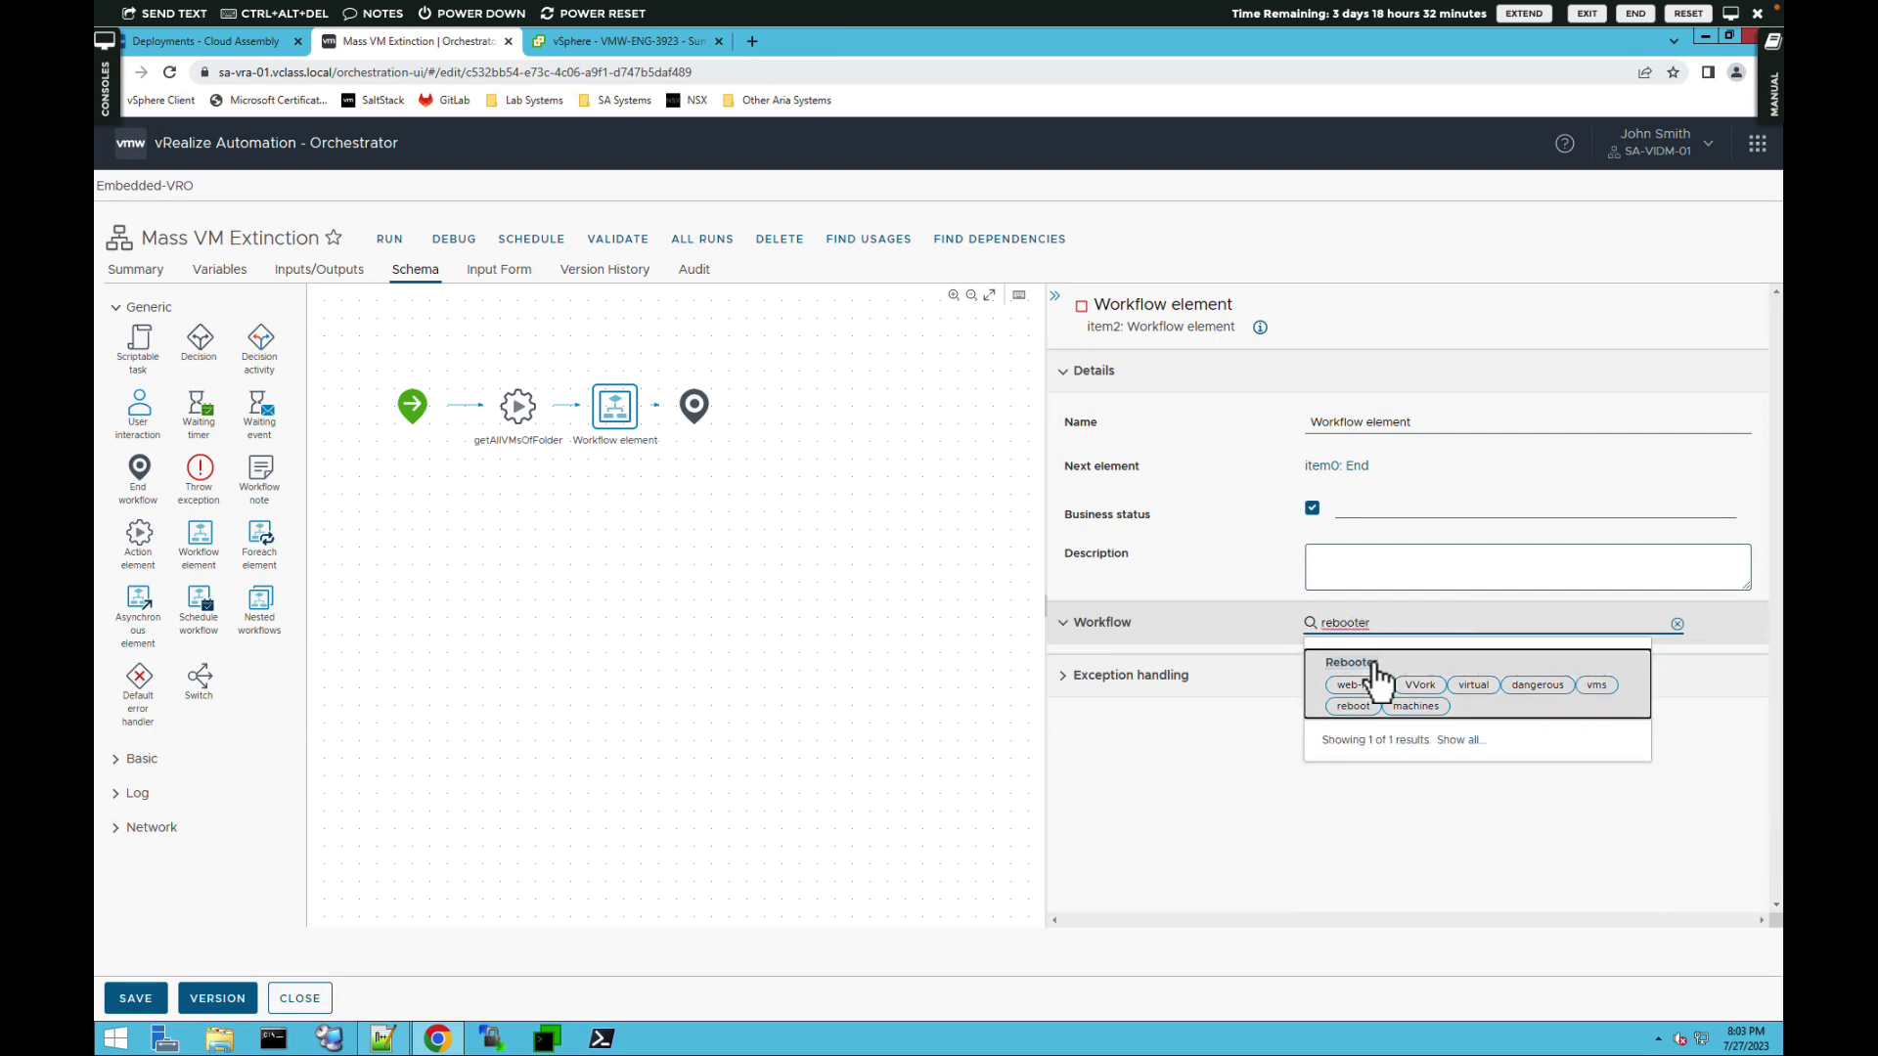
{"action": "left_click", "coordinate": [1379, 677]}
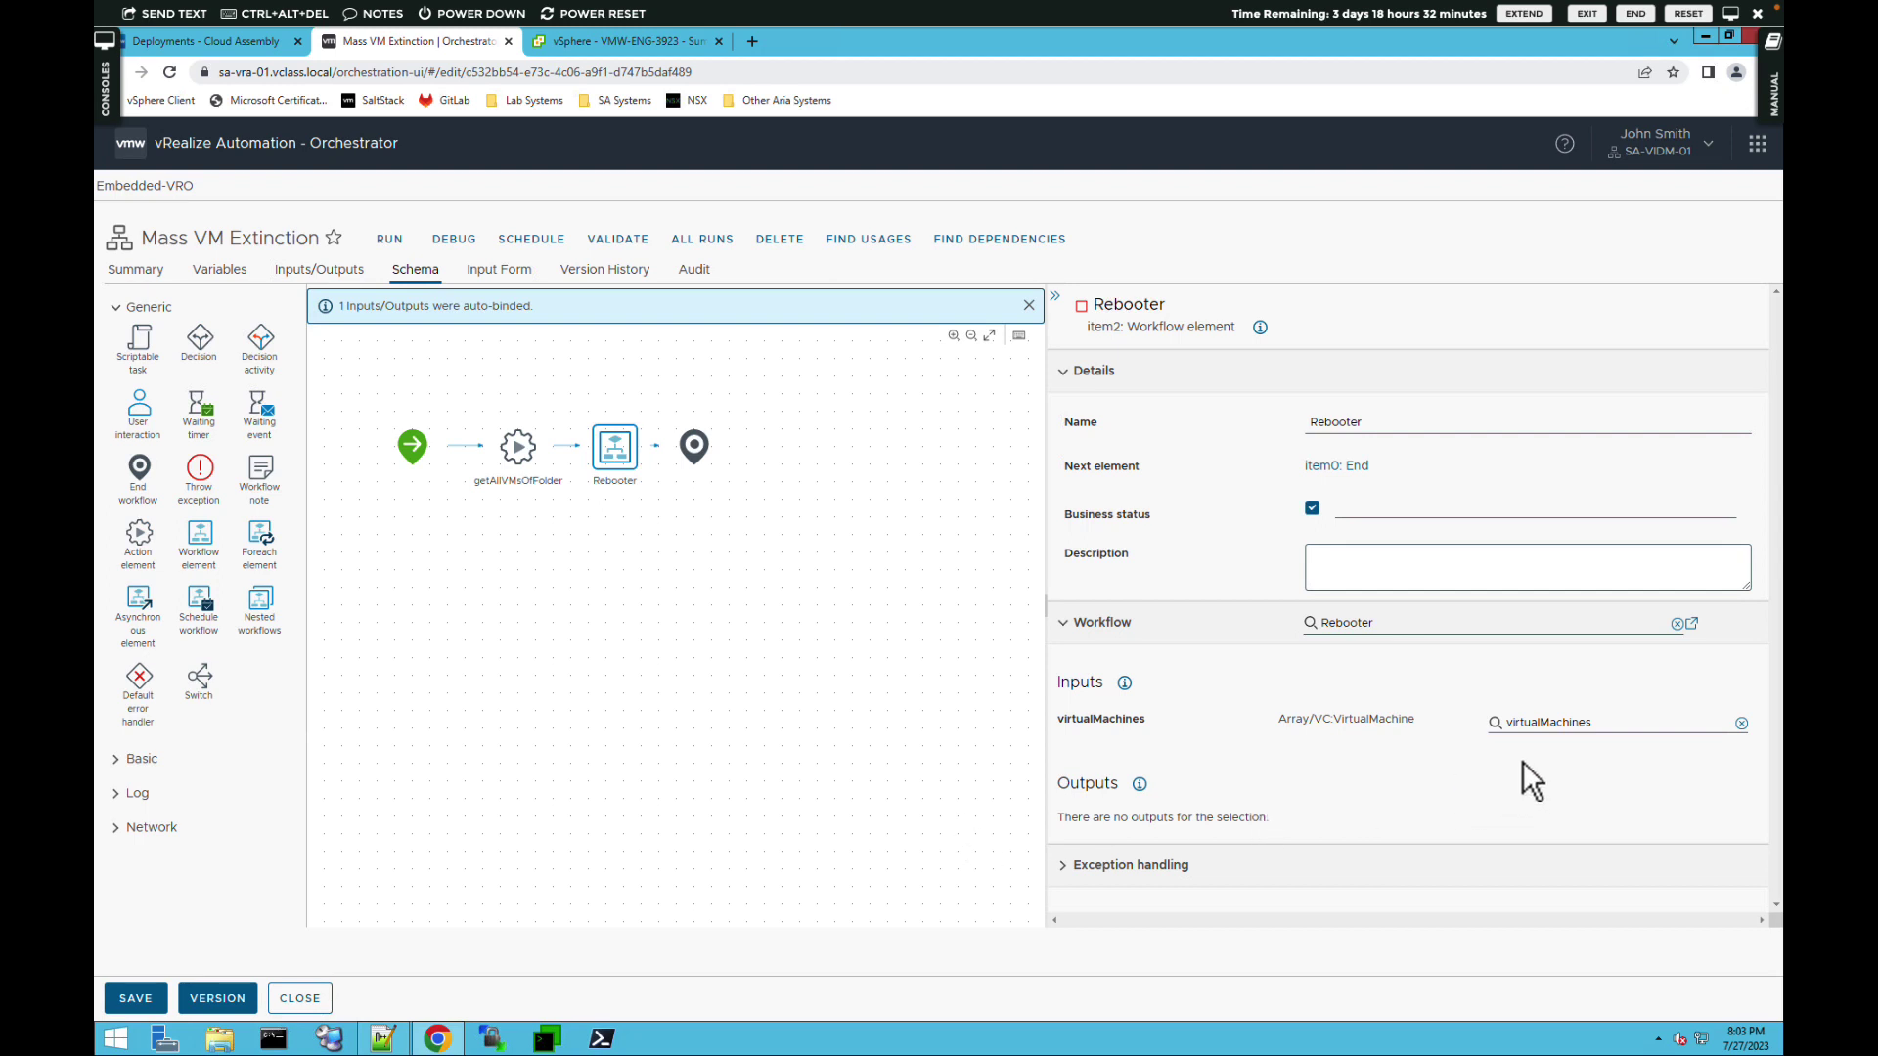
Clear the Rebooter element's virtualMachines input binding and bind it to the virtualMachines variable again.
{"action": "left_click", "coordinate": [1741, 723]}
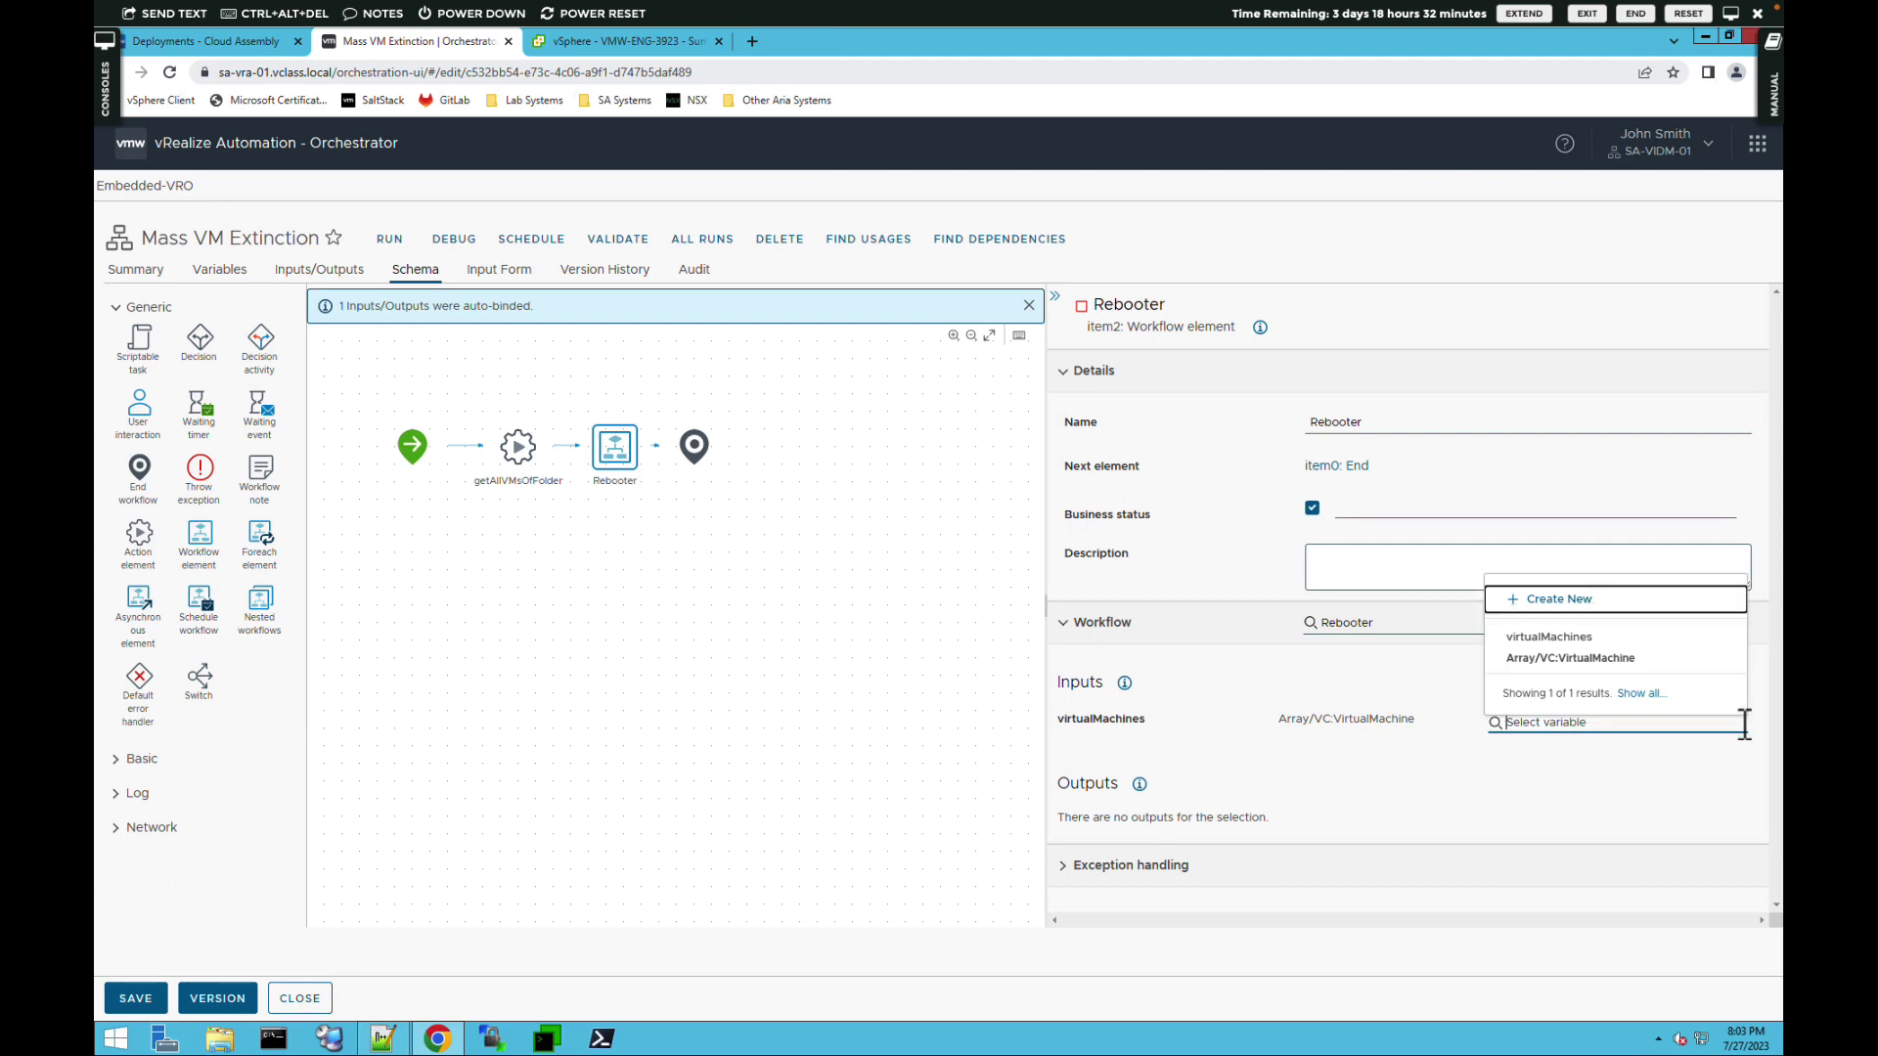
{"action": "left_click", "coordinate": [1555, 789]}
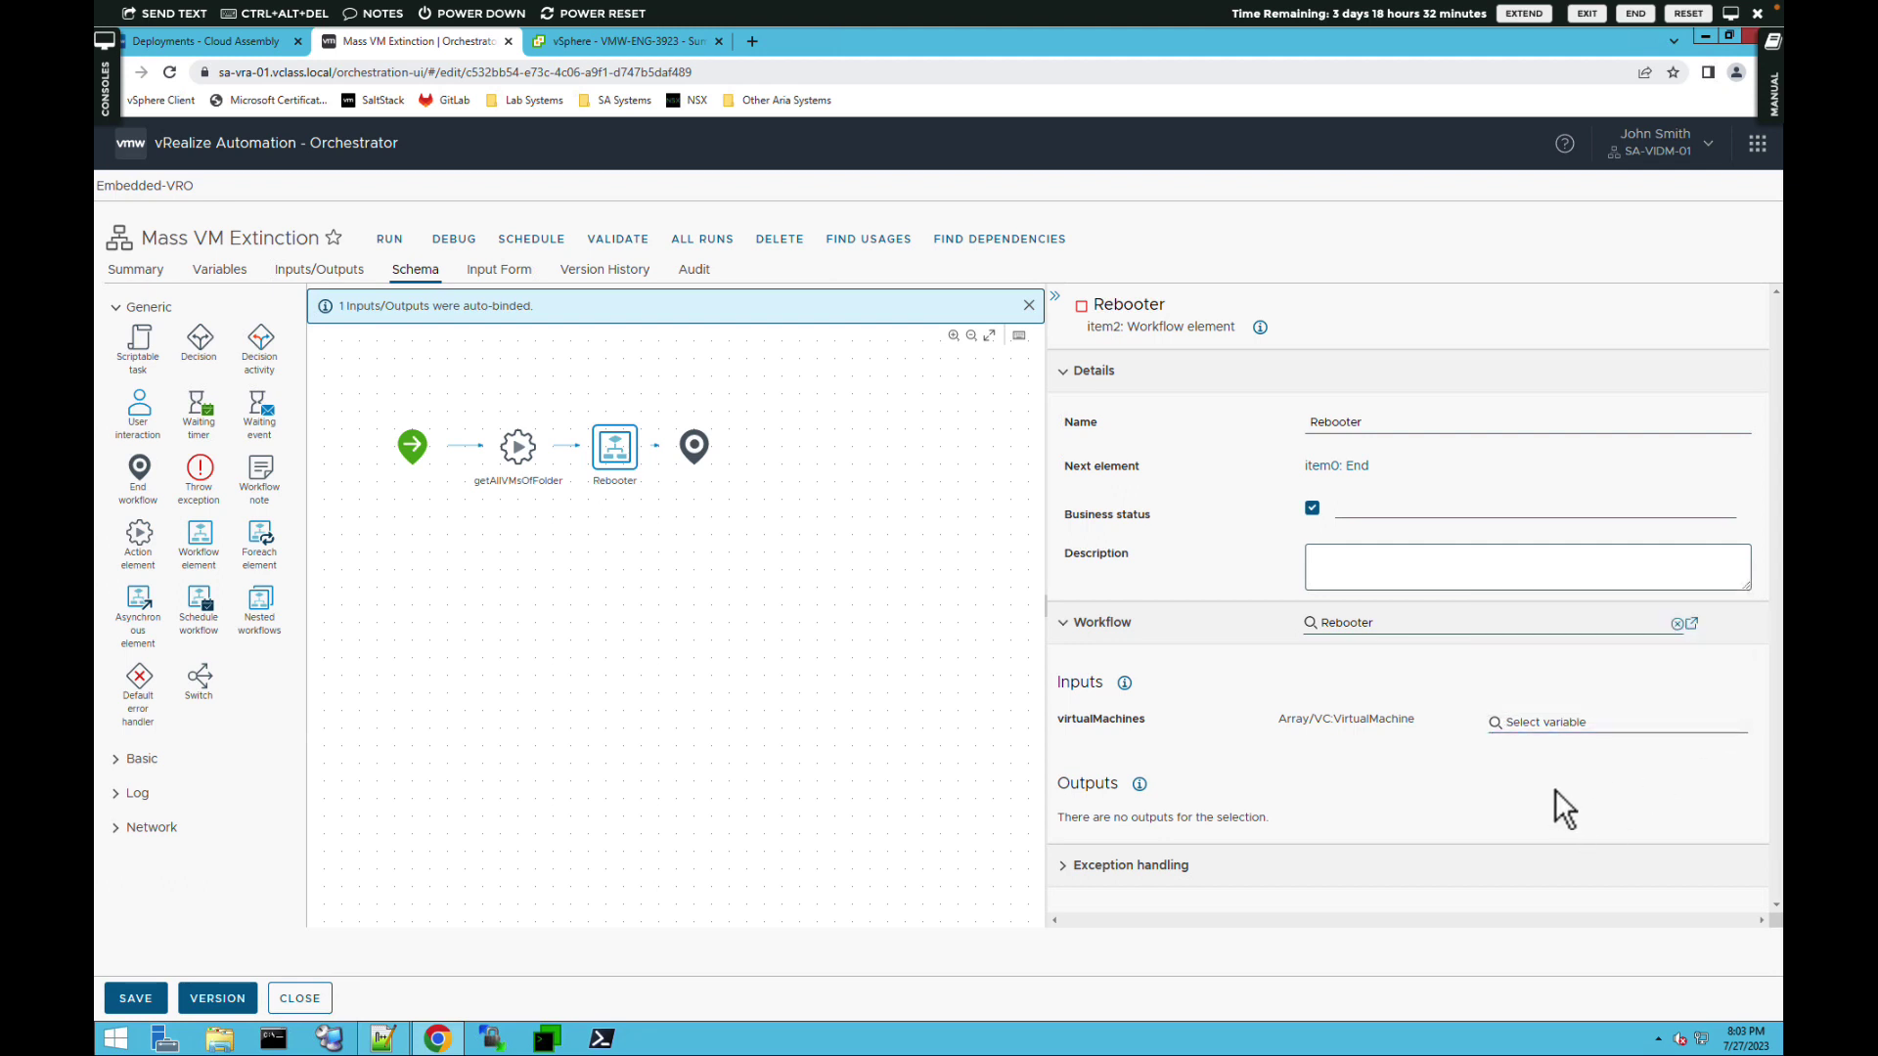
{"action": "left_click", "coordinate": [1558, 725]}
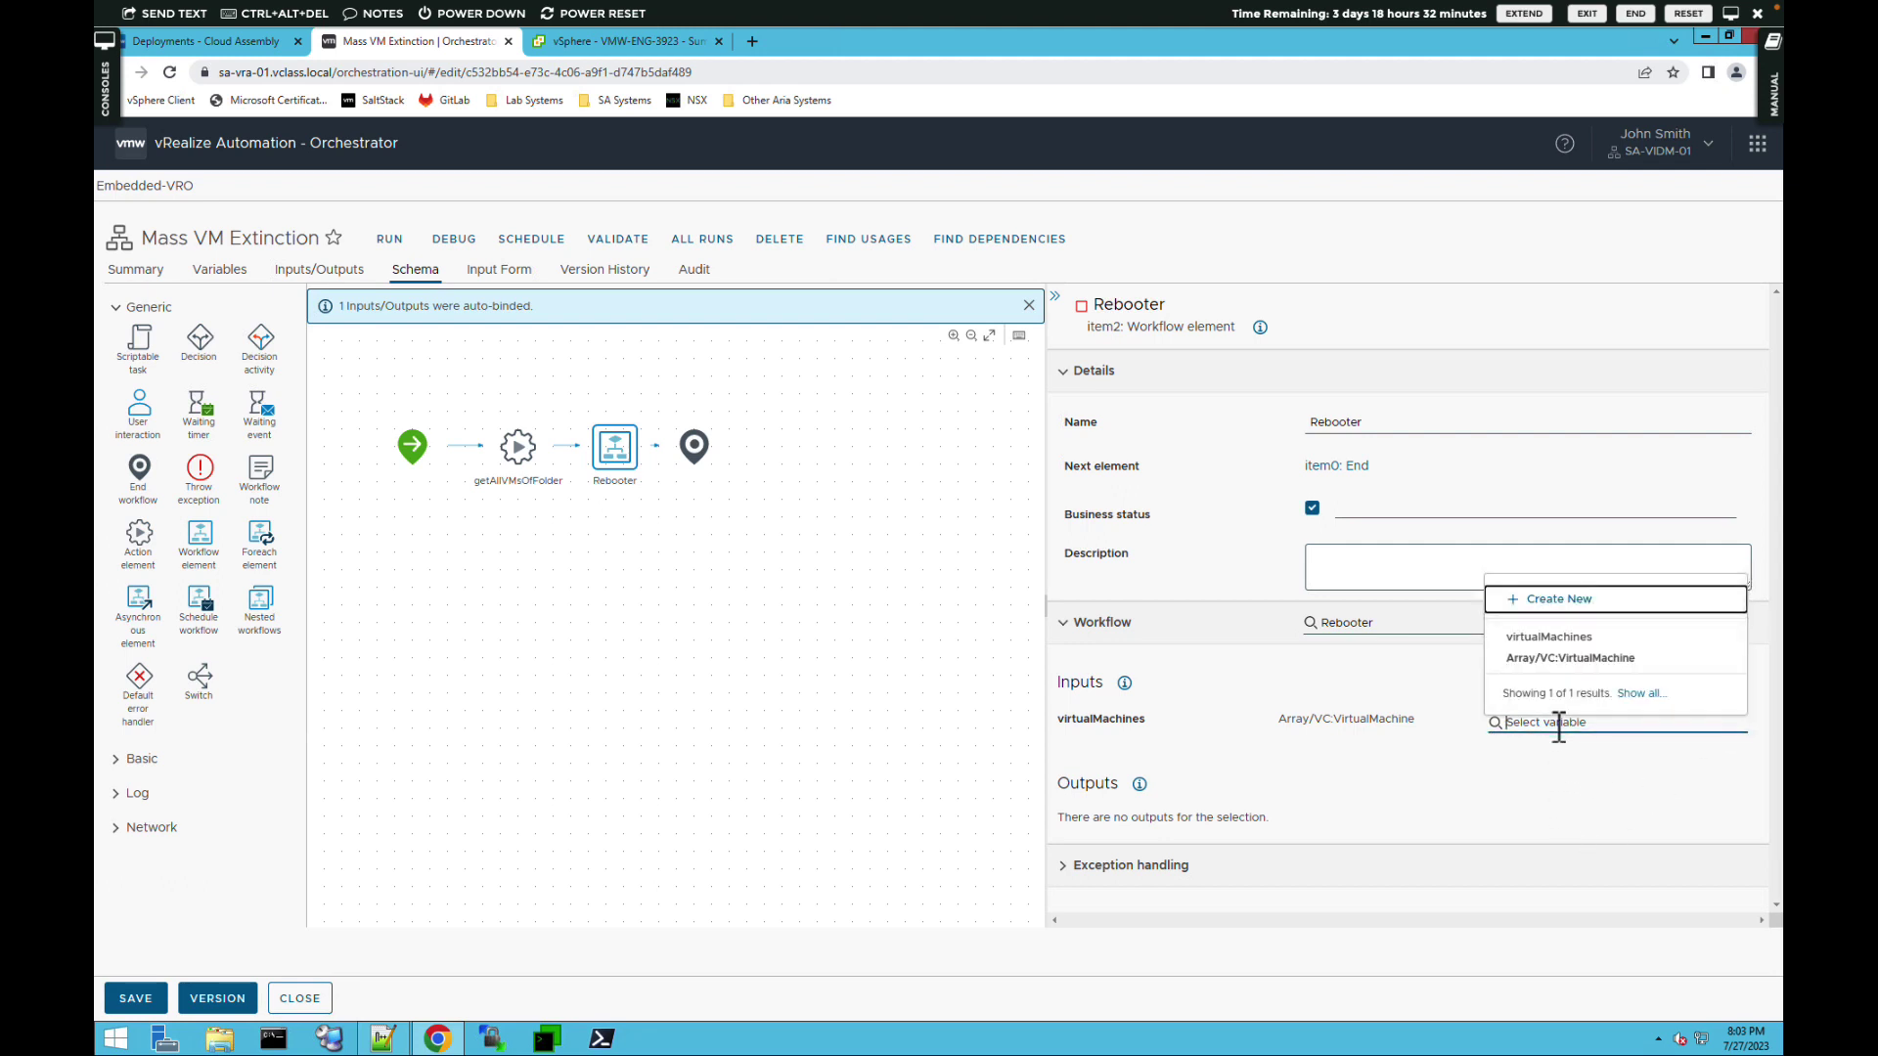
{"action": "left_click", "coordinate": [1555, 653]}
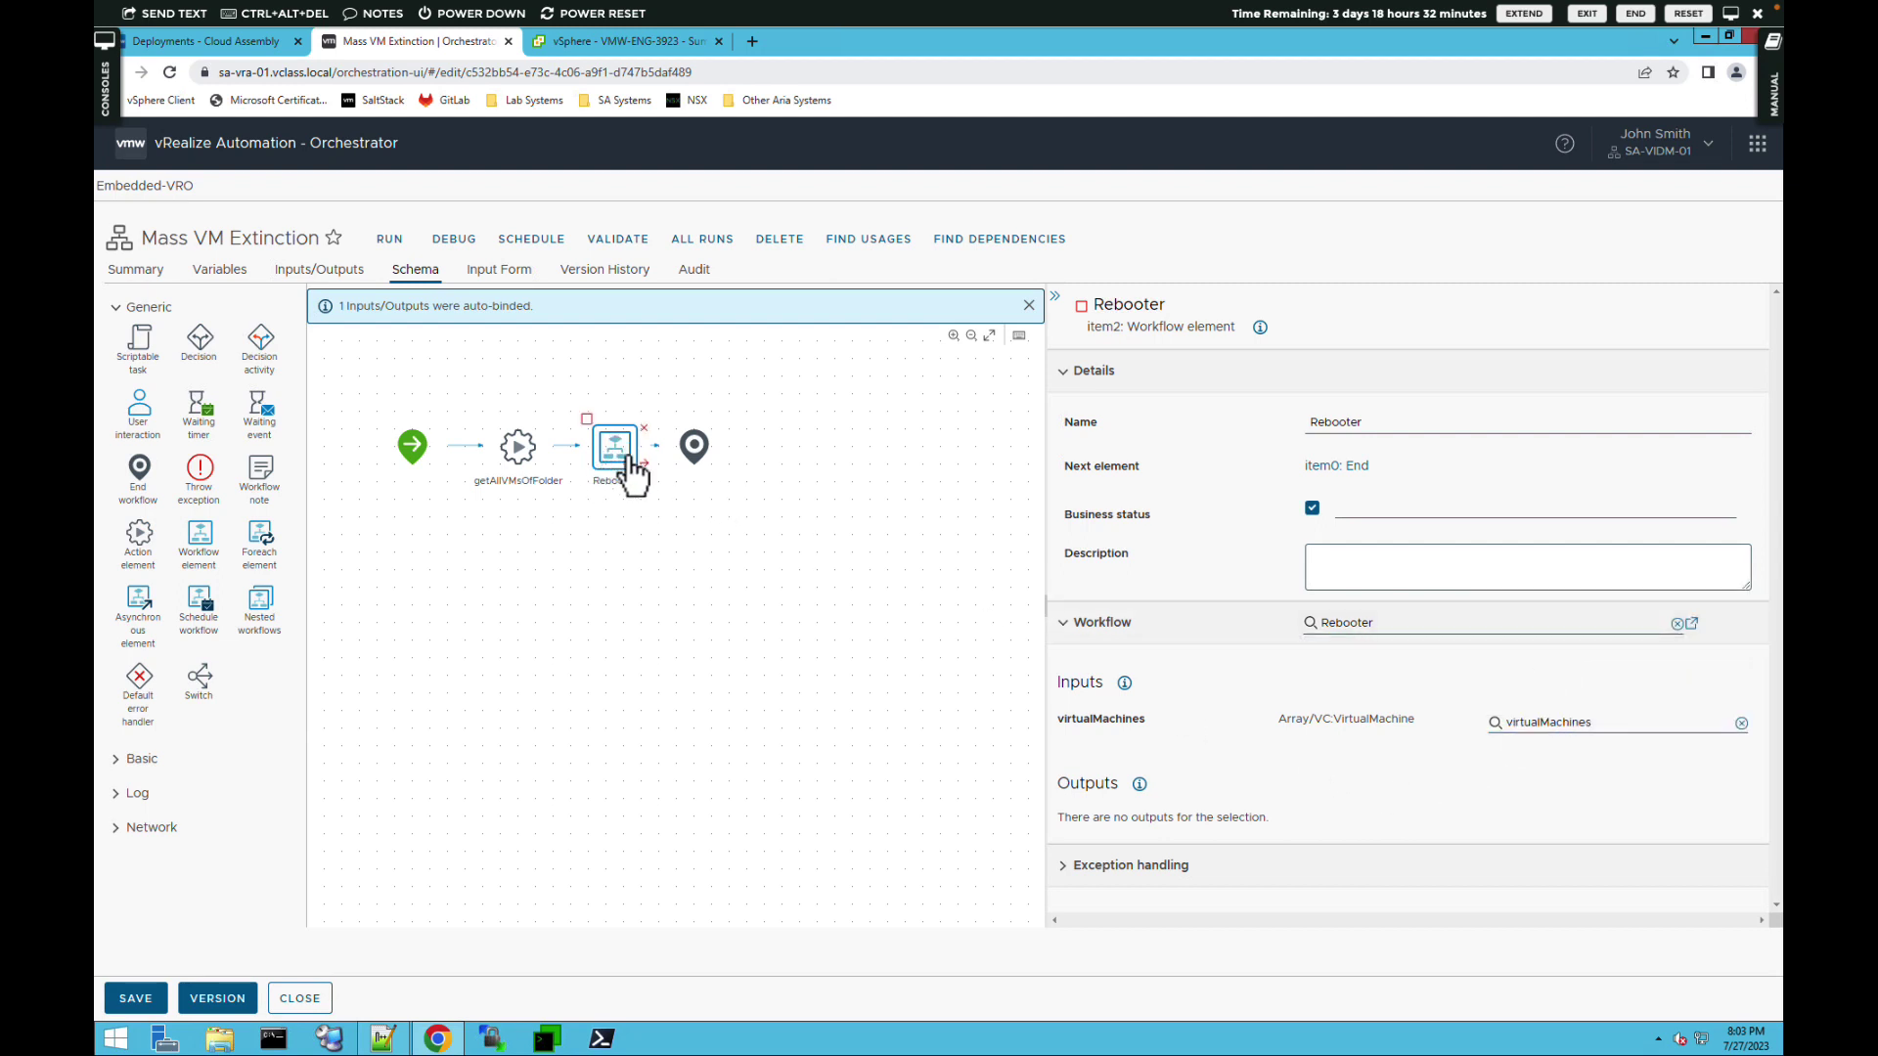
Save the changes to the Mass VM Extinction workflow.
{"action": "mouse_move", "coordinate": [516, 441]}
{"action": "mouse_move", "coordinate": [617, 440]}
{"action": "left_click", "coordinate": [137, 998]}
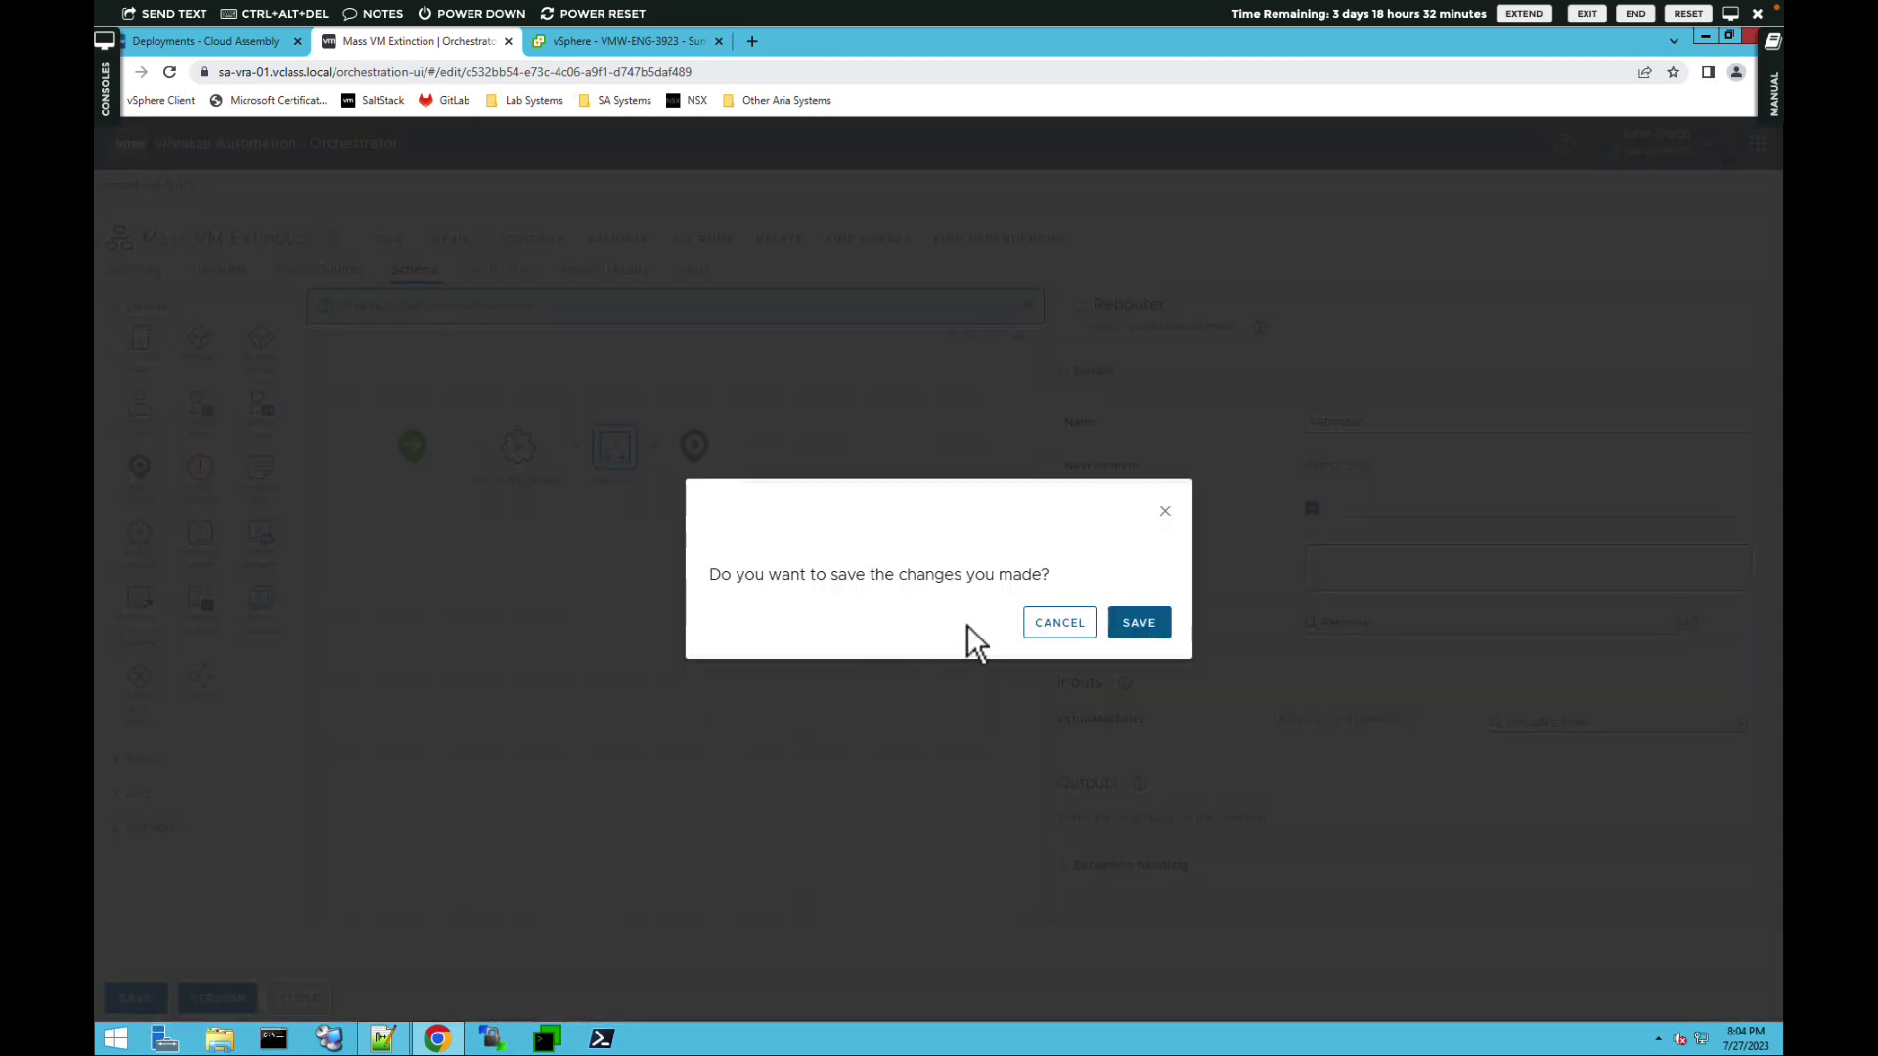
{"action": "left_click", "coordinate": [1132, 628]}
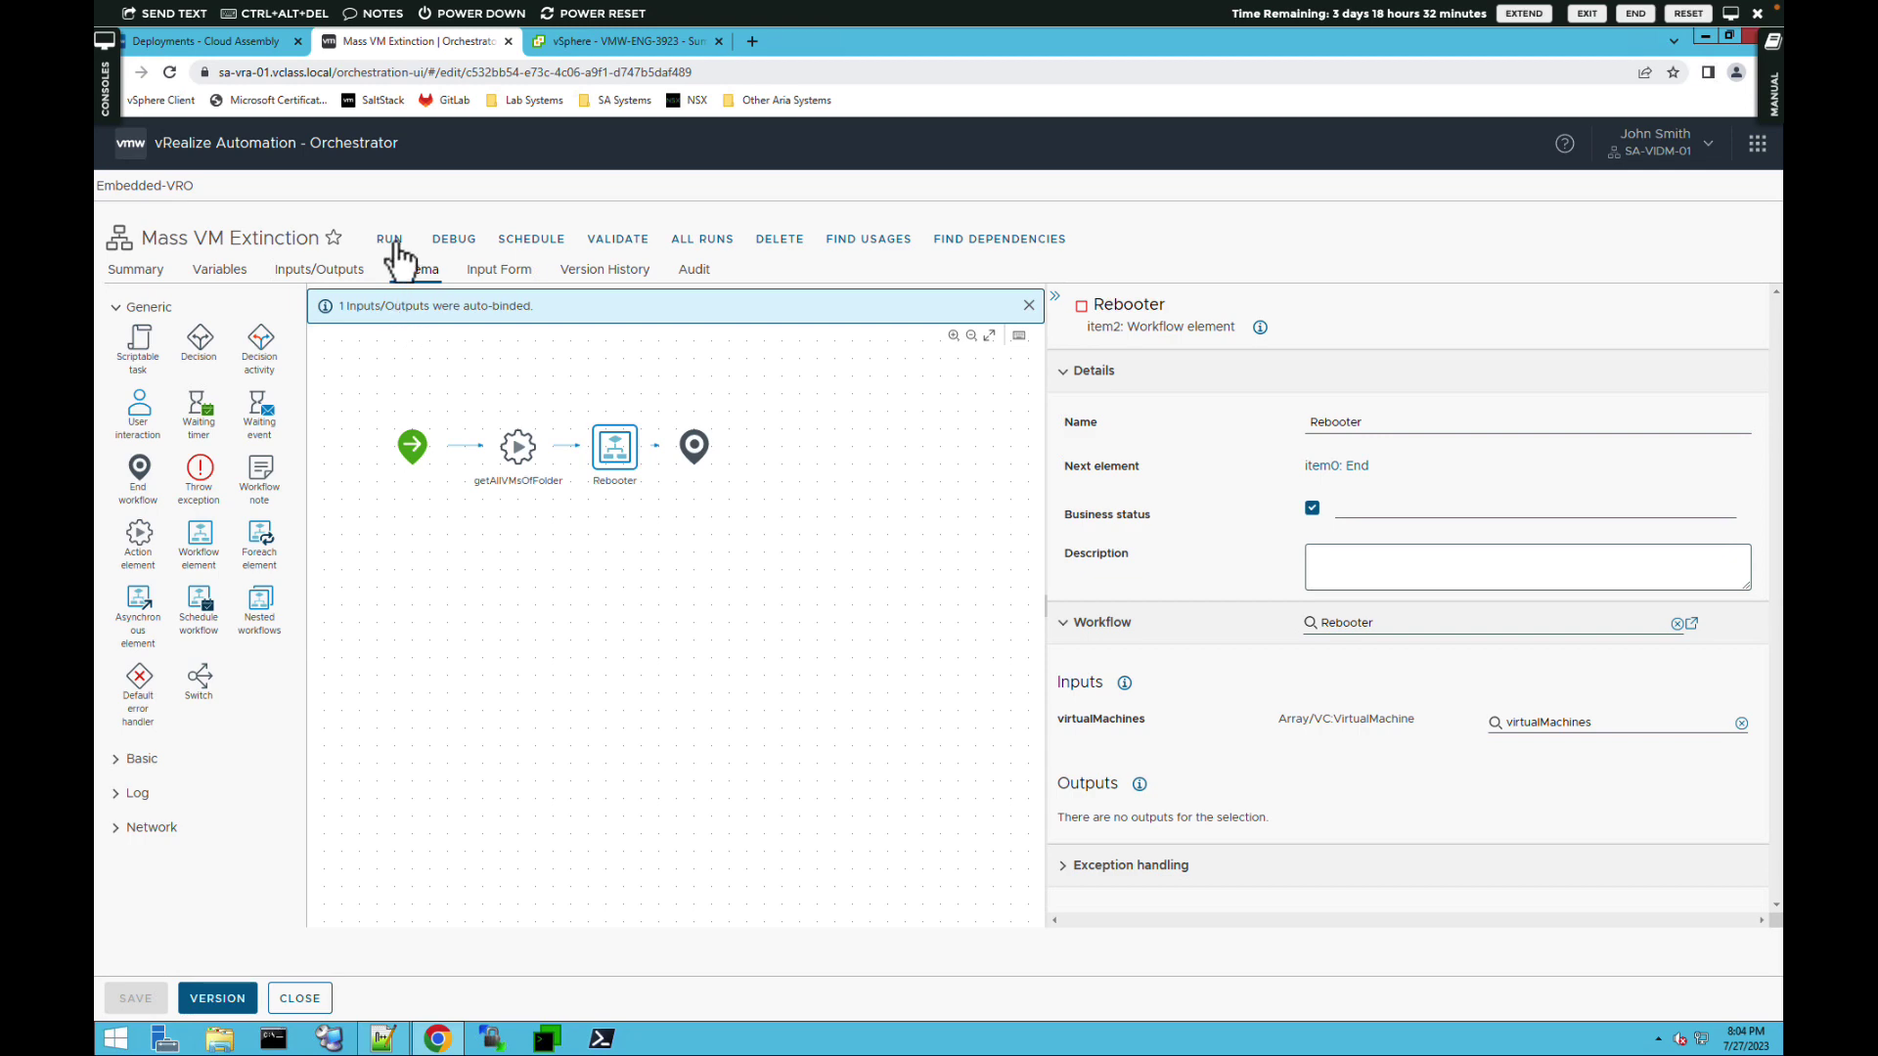
Switch to the vSphere Client and power off the virtual machine VMW-ENG-3903 in the Lab-VMs folder.
{"action": "left_click", "coordinate": [608, 39]}
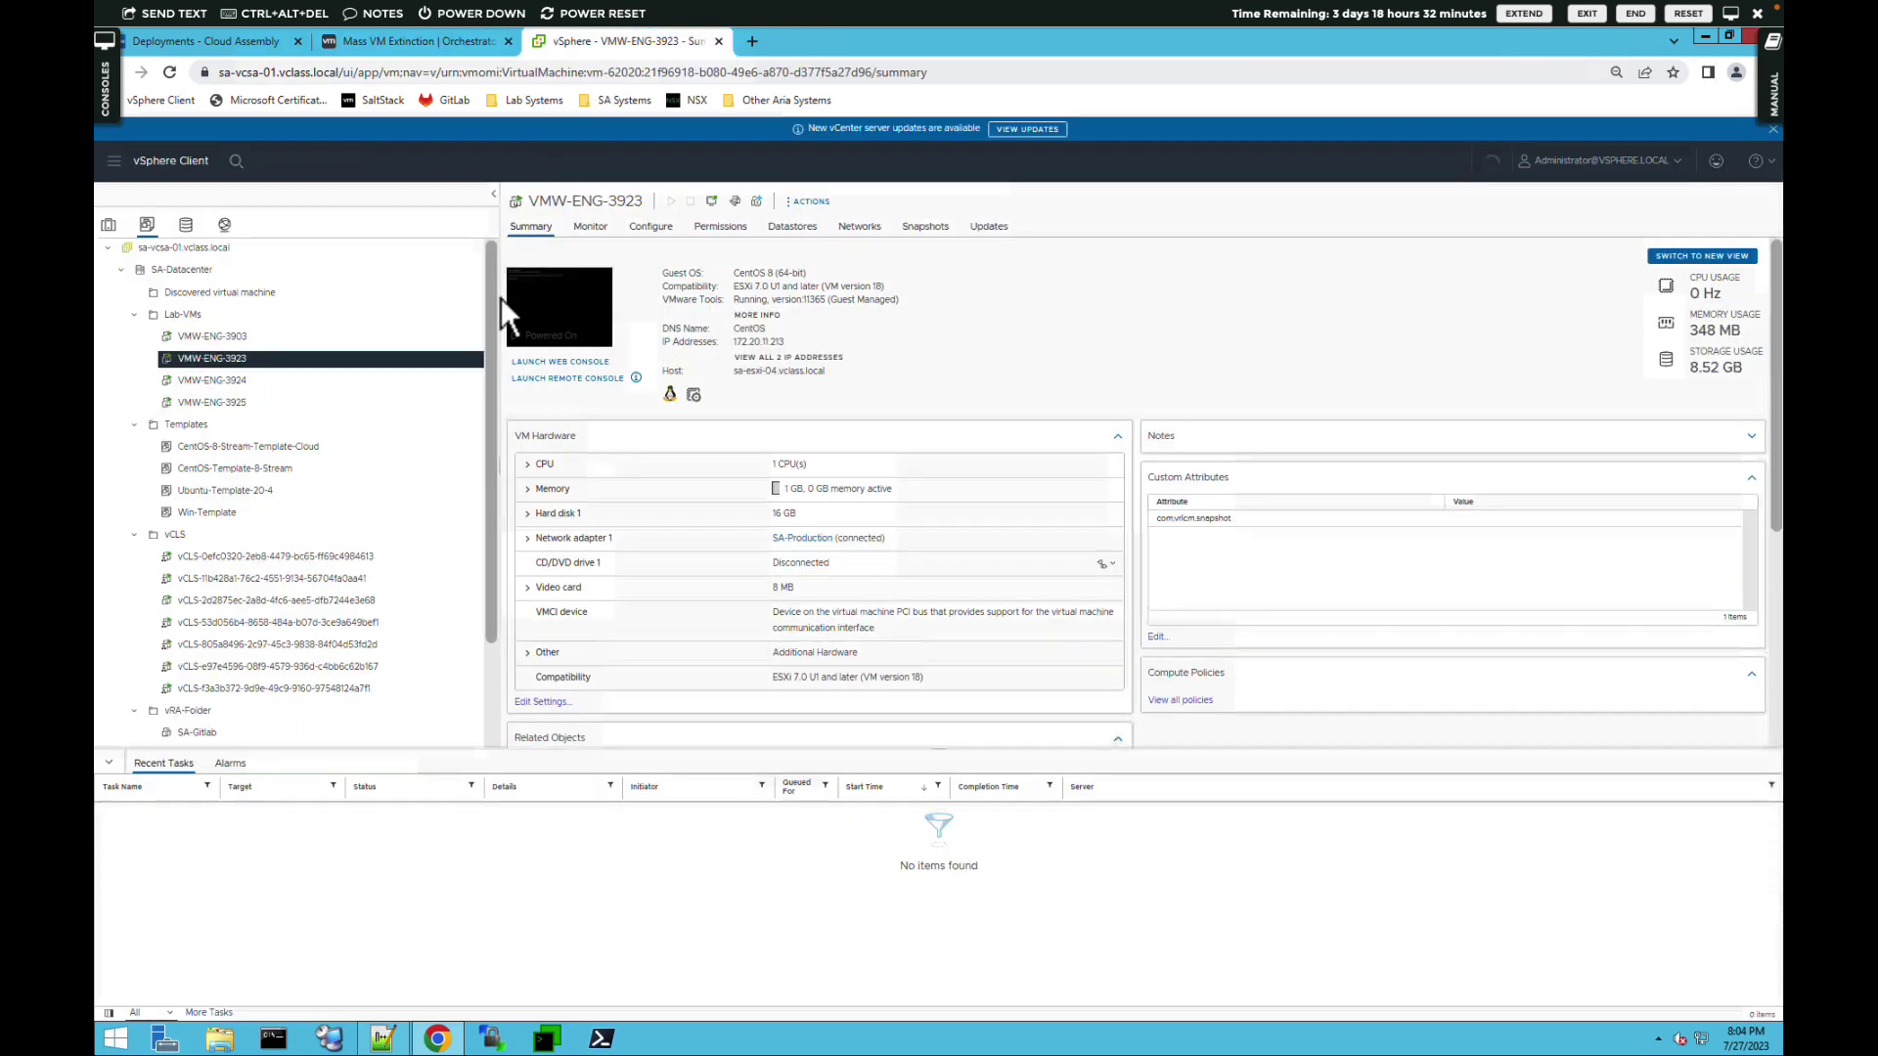
{"action": "left_click", "coordinate": [228, 338]}
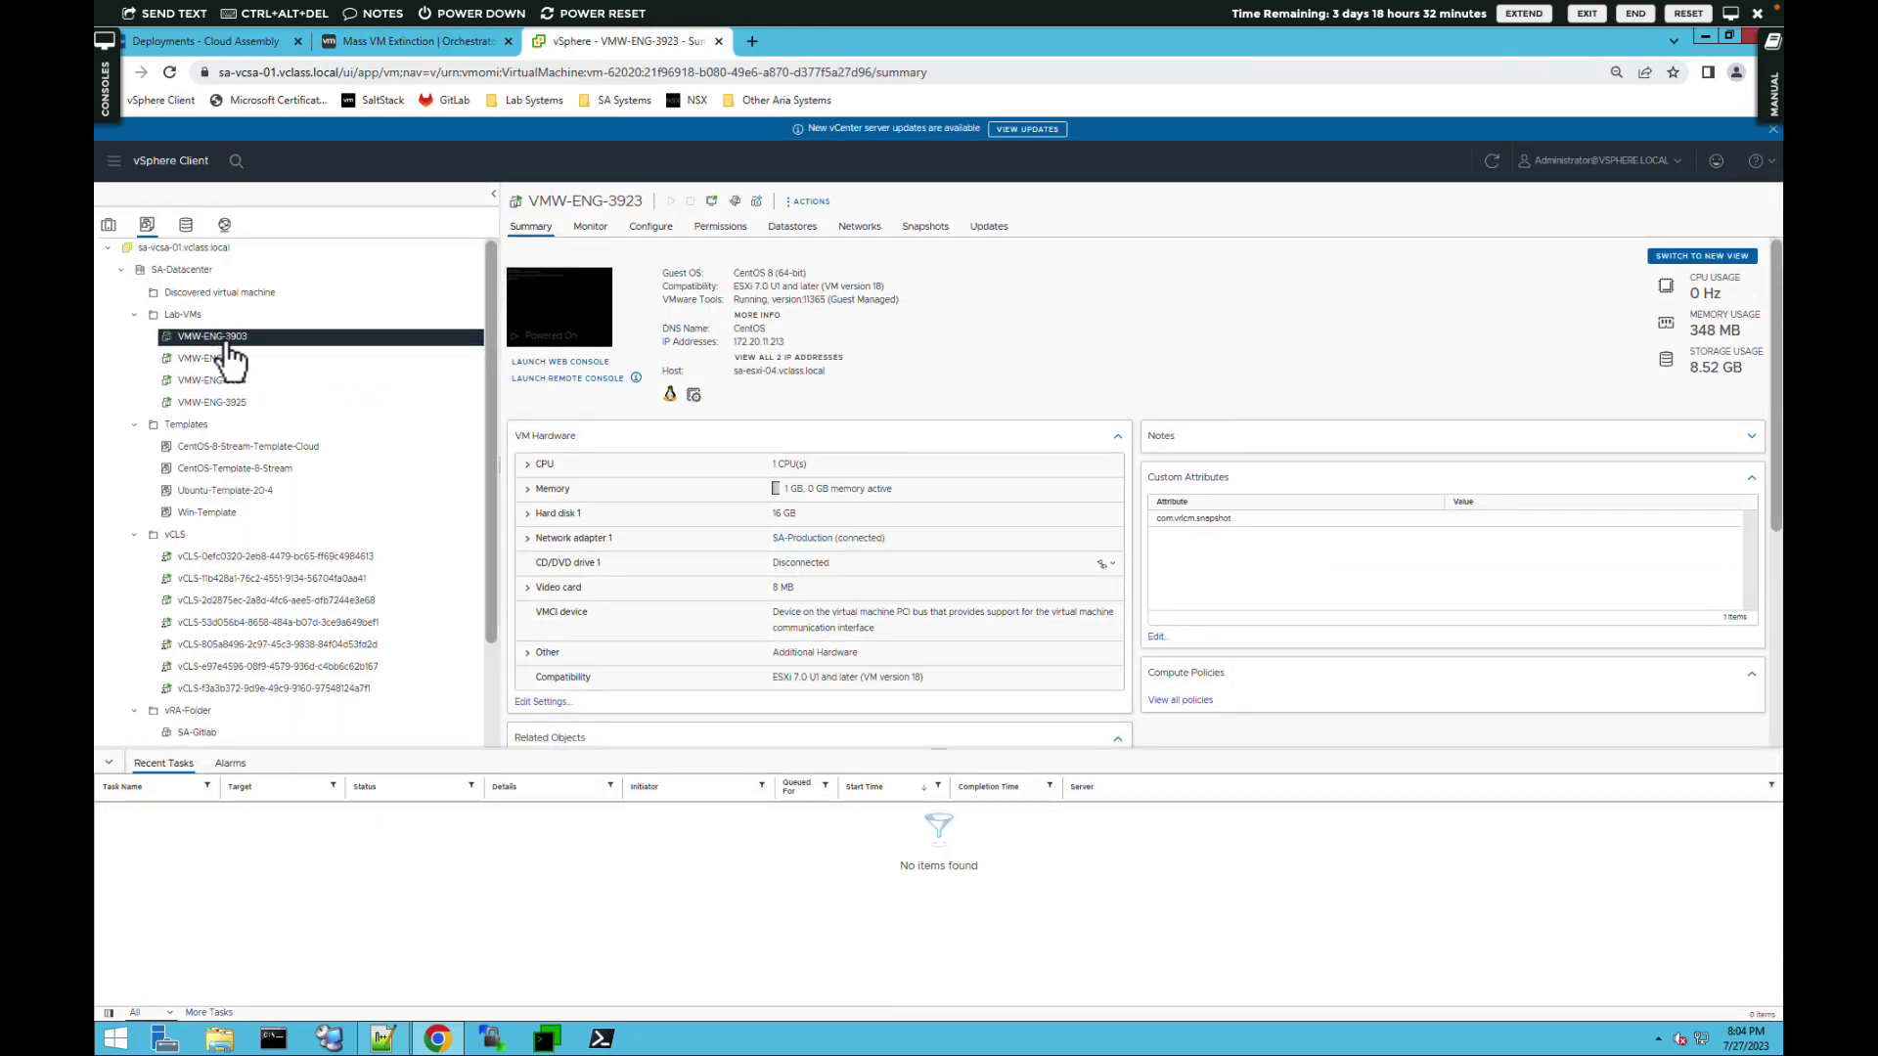
{"action": "right_click", "coordinate": [228, 339]}
{"action": "mouse_move", "coordinate": [273, 377]}
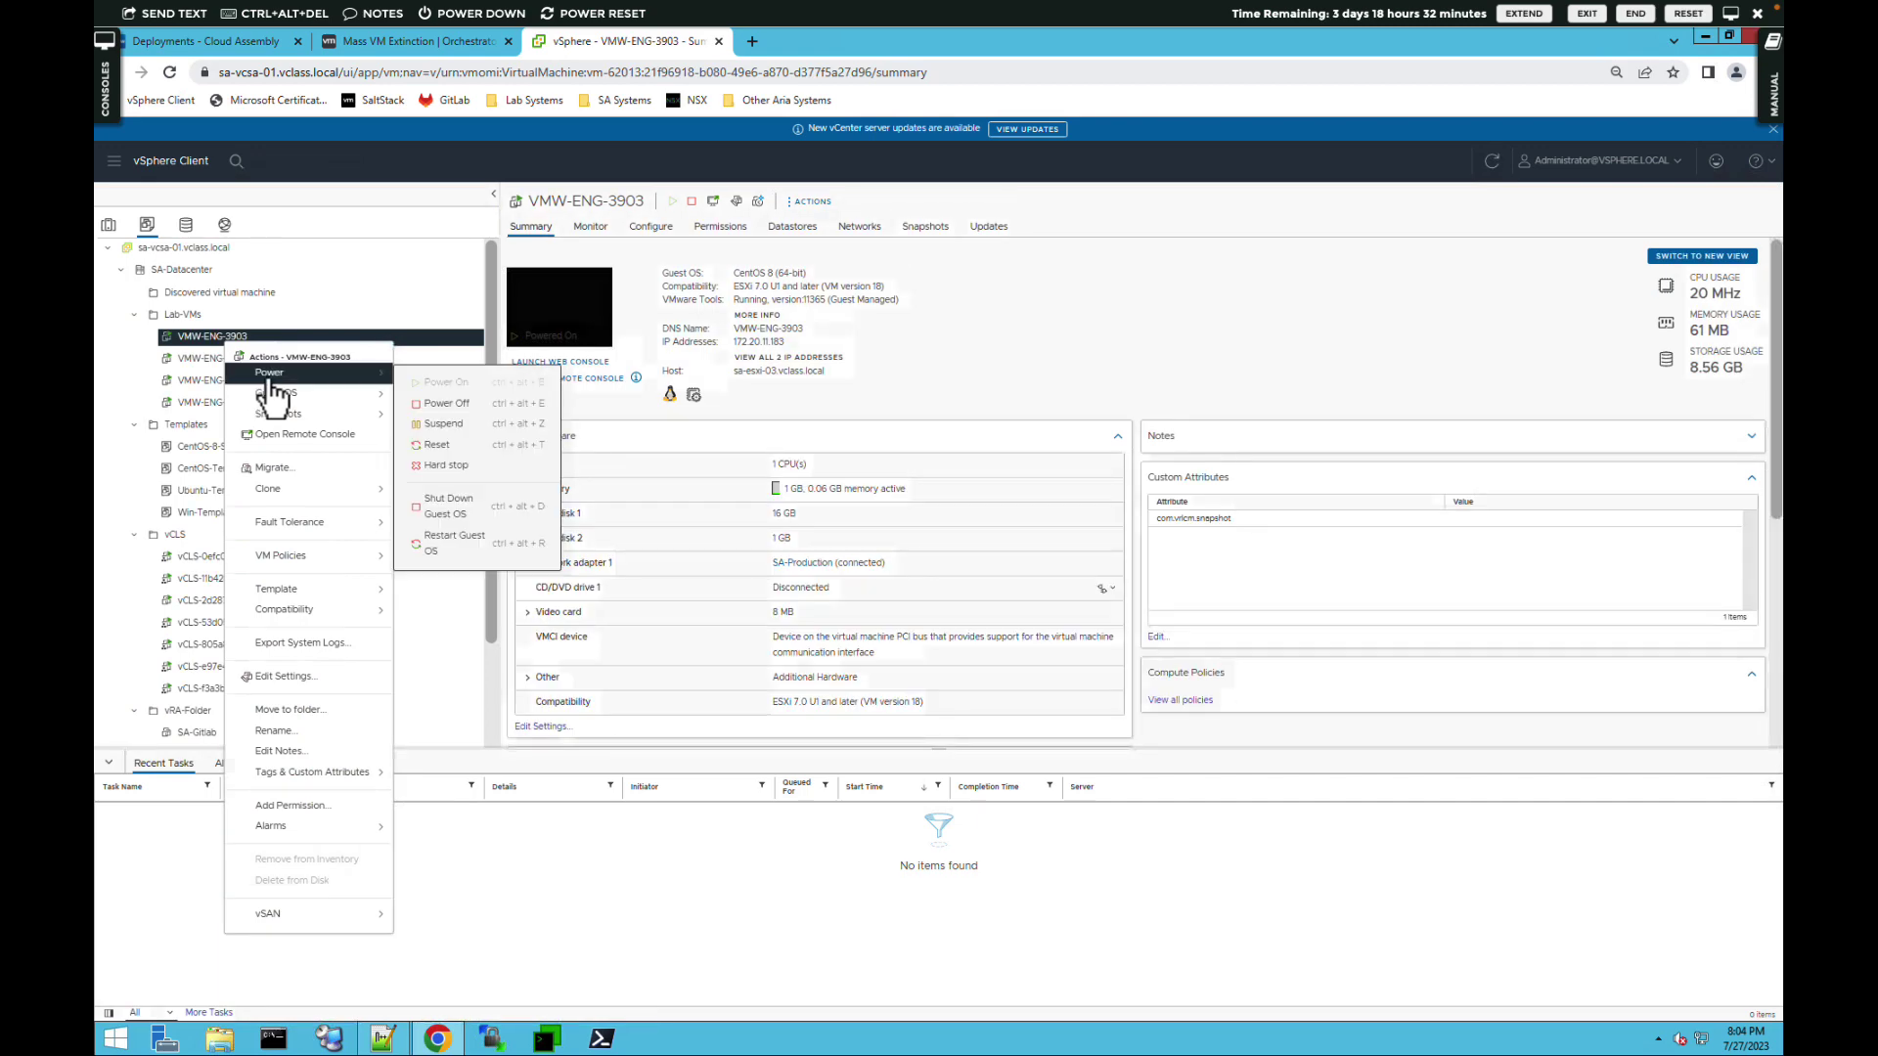
{"action": "left_click", "coordinate": [445, 404]}
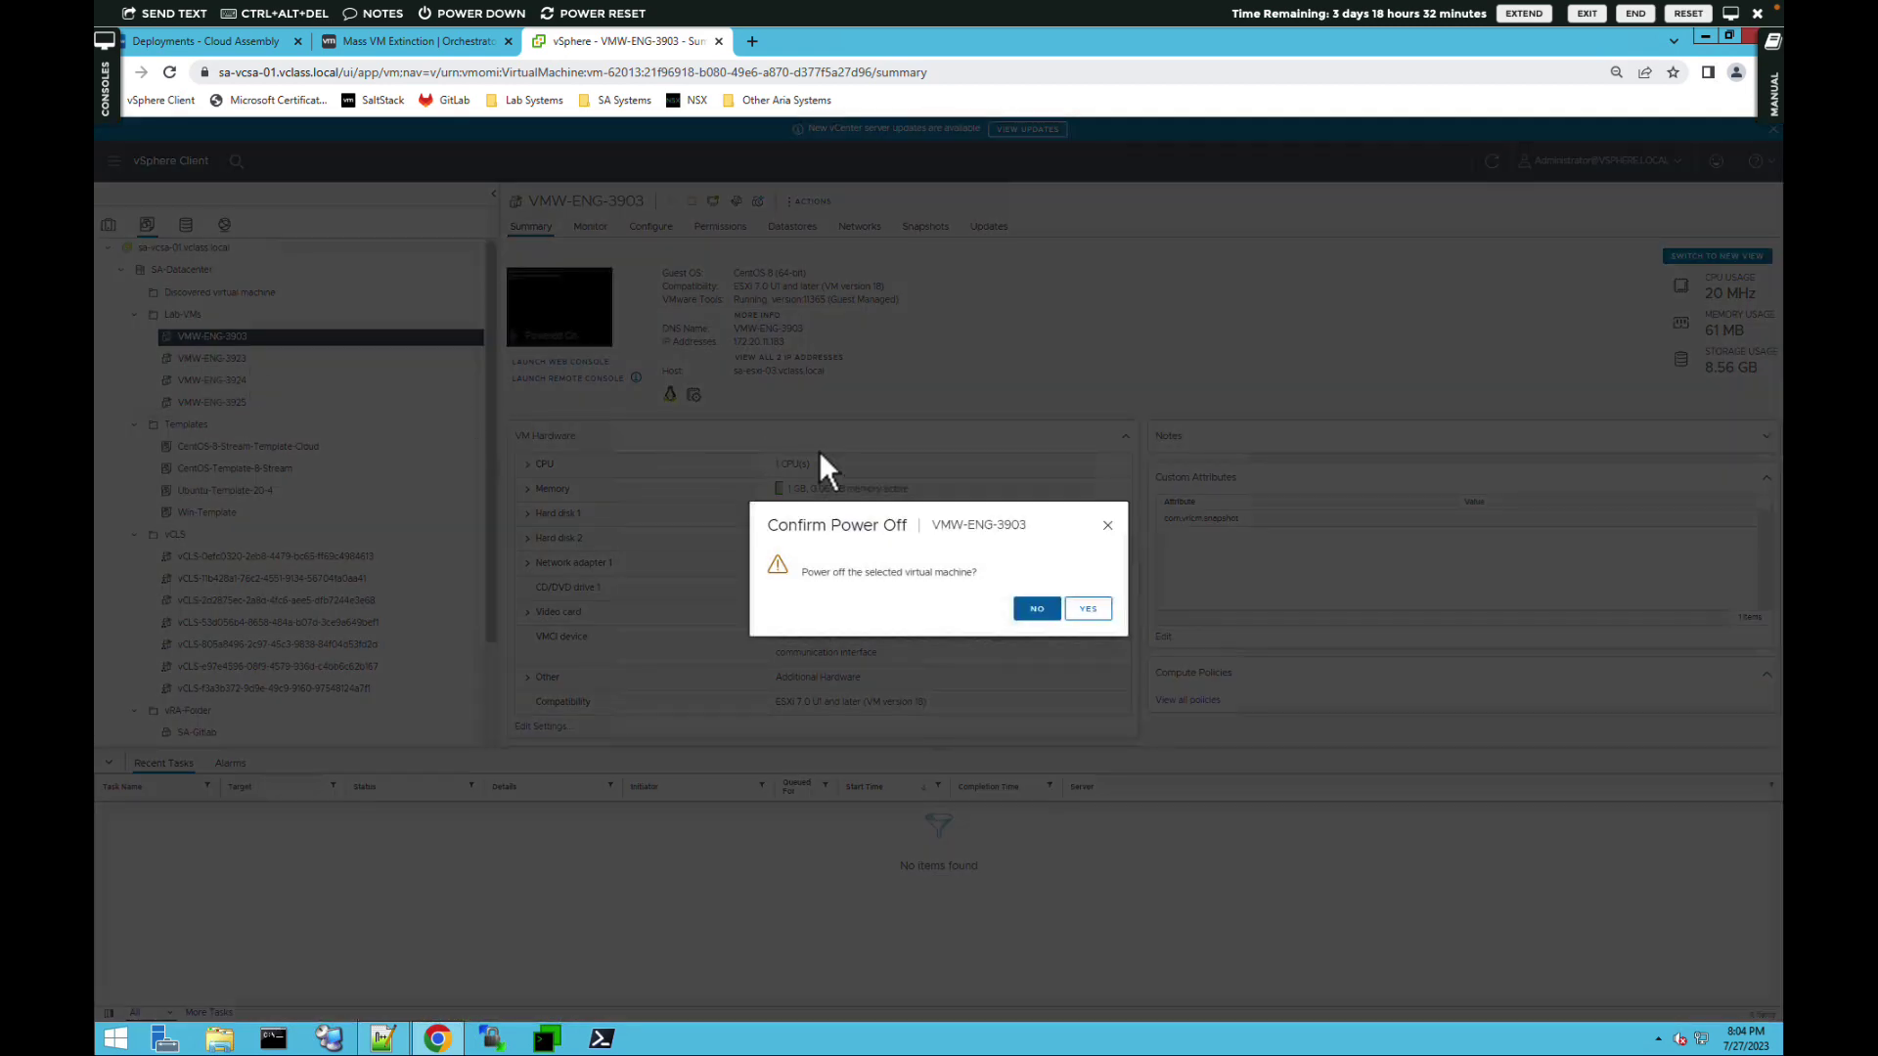
{"action": "left_click", "coordinate": [1087, 608]}
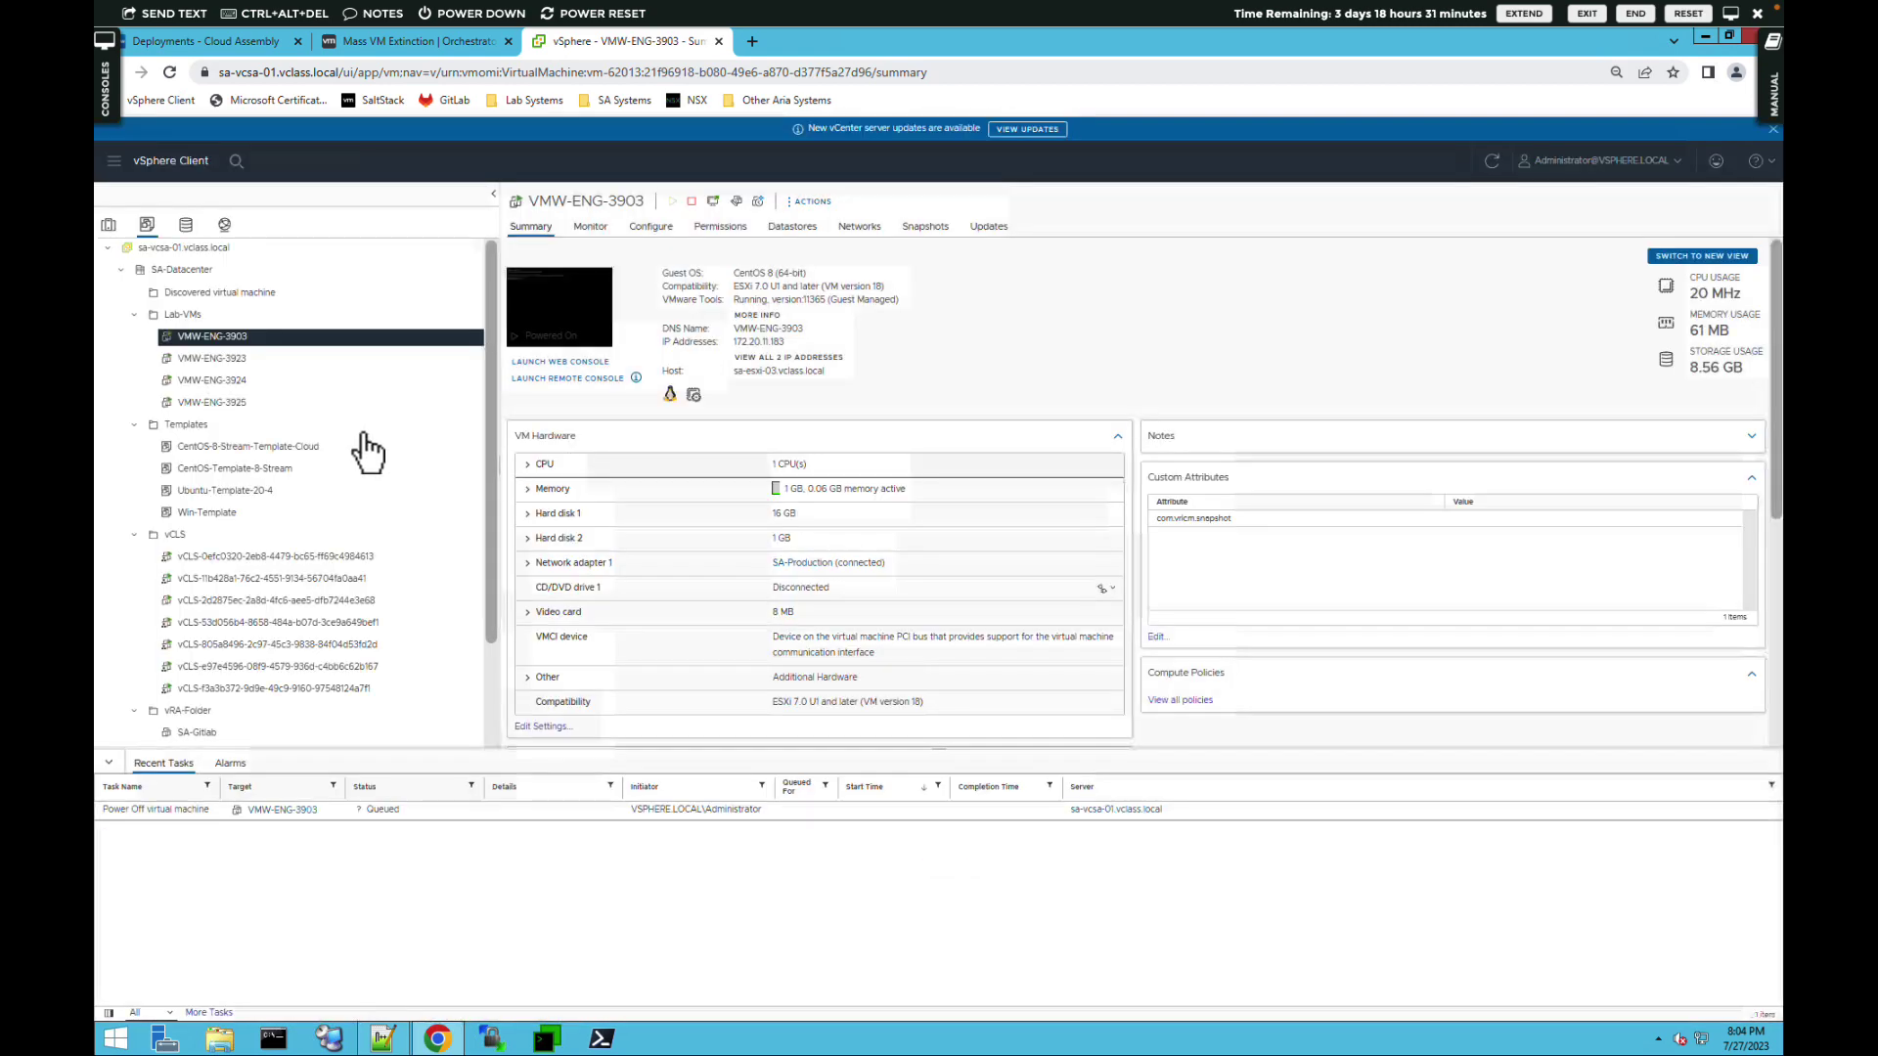
Suspend the virtual machine VMW-ENG-3923.
{"action": "left_click", "coordinate": [244, 360]}
{"action": "right_click", "coordinate": [247, 362]}
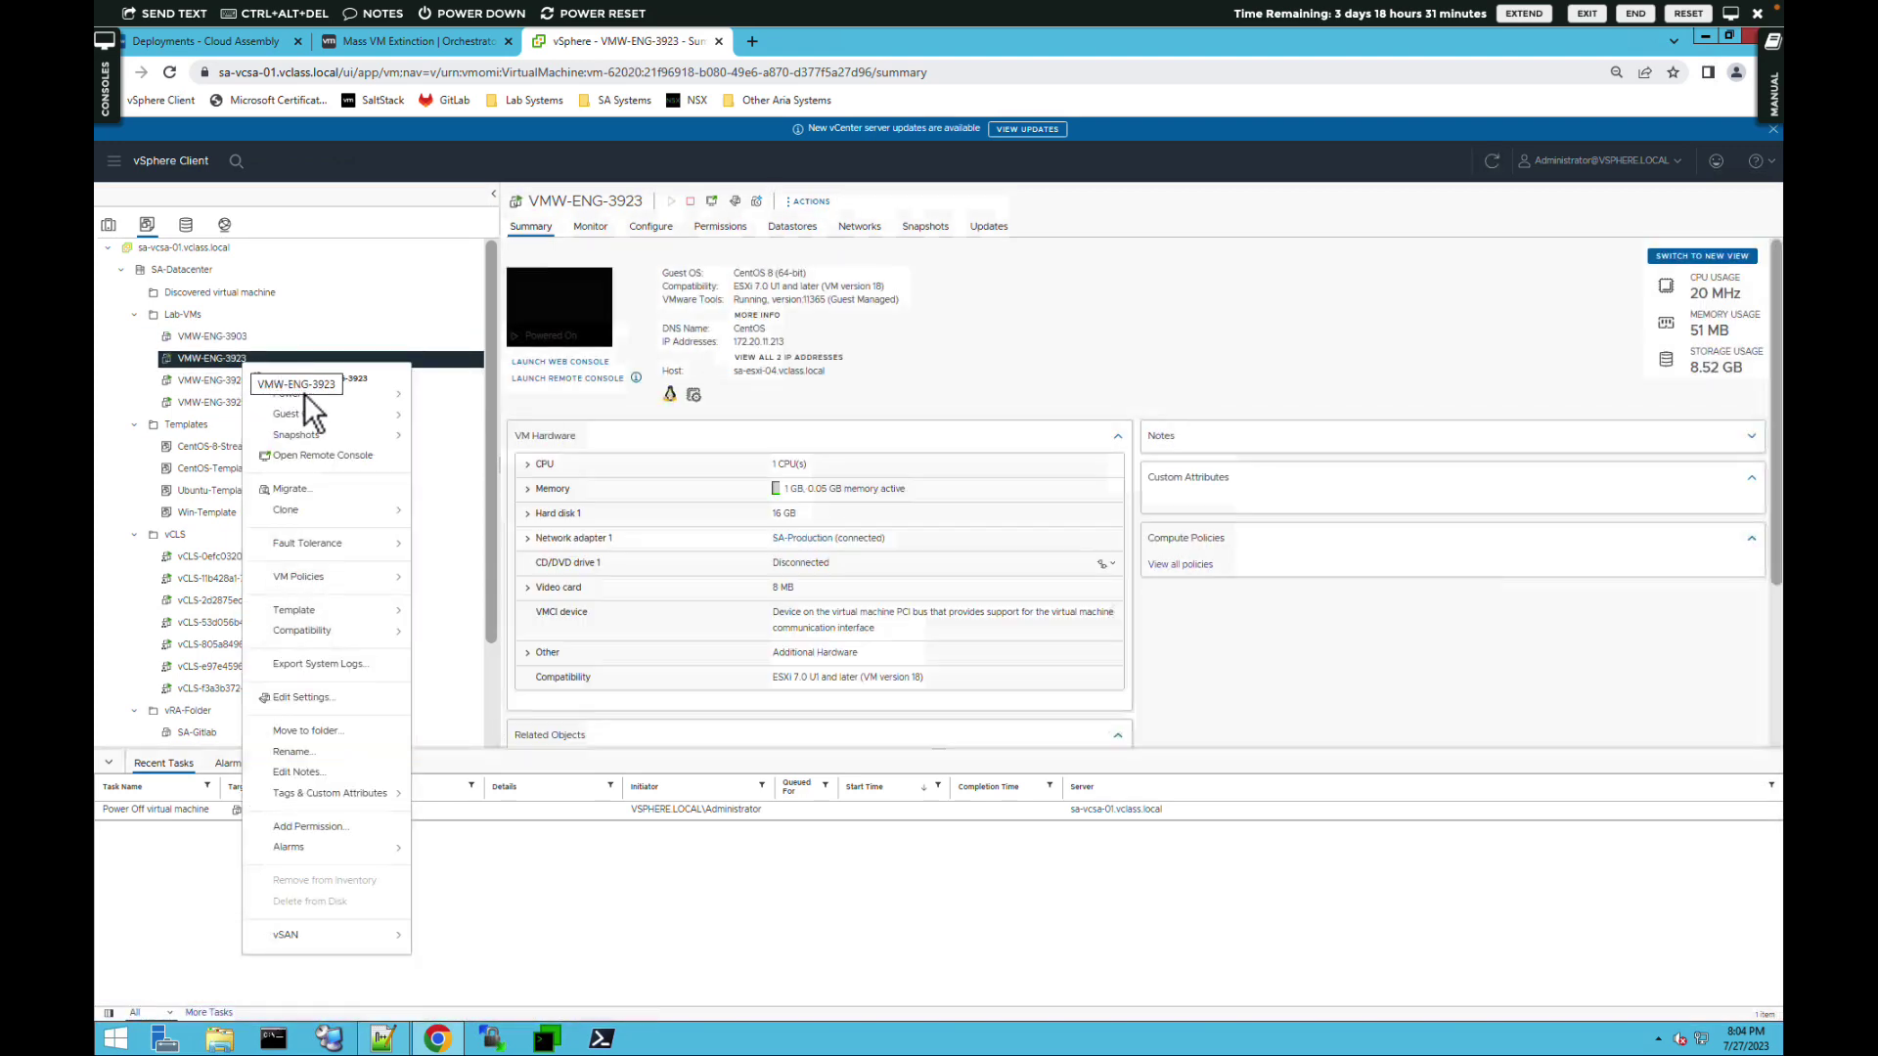
{"action": "mouse_move", "coordinate": [315, 395]}
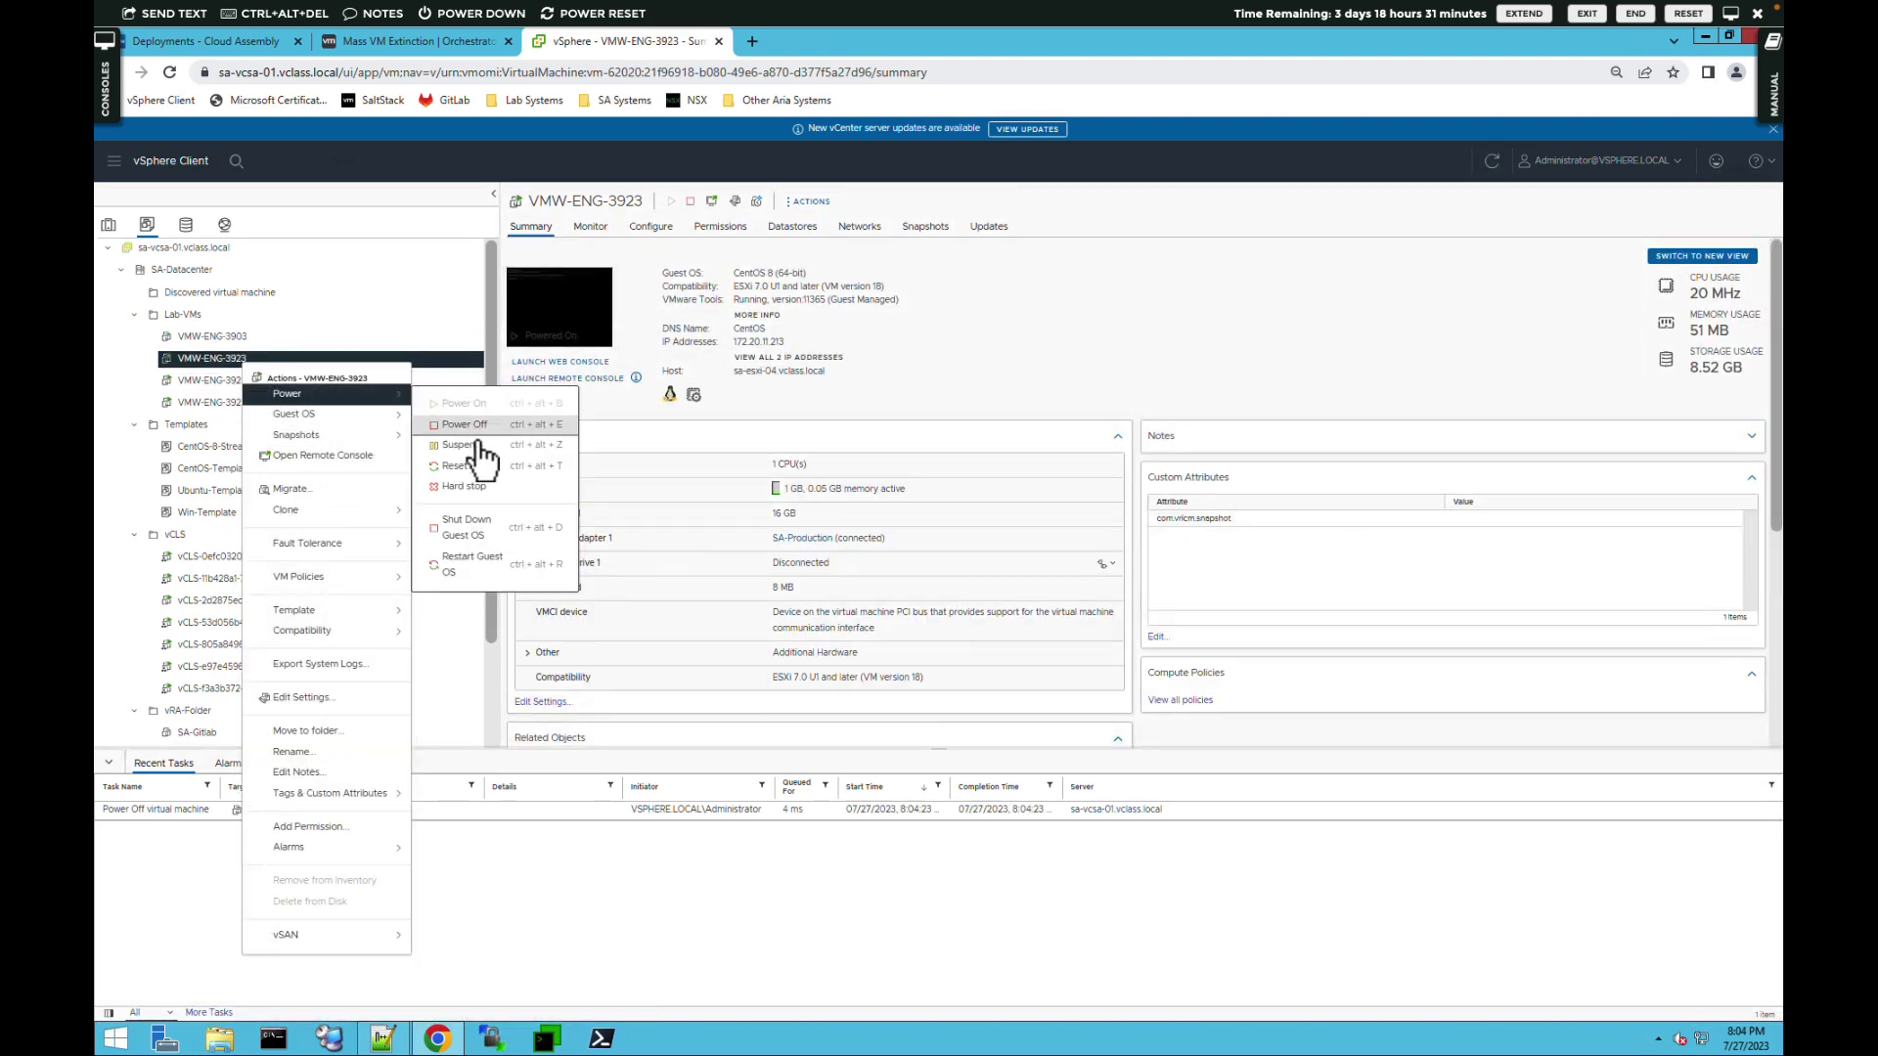
{"action": "left_click", "coordinate": [477, 436]}
{"action": "left_click", "coordinate": [1091, 609]}
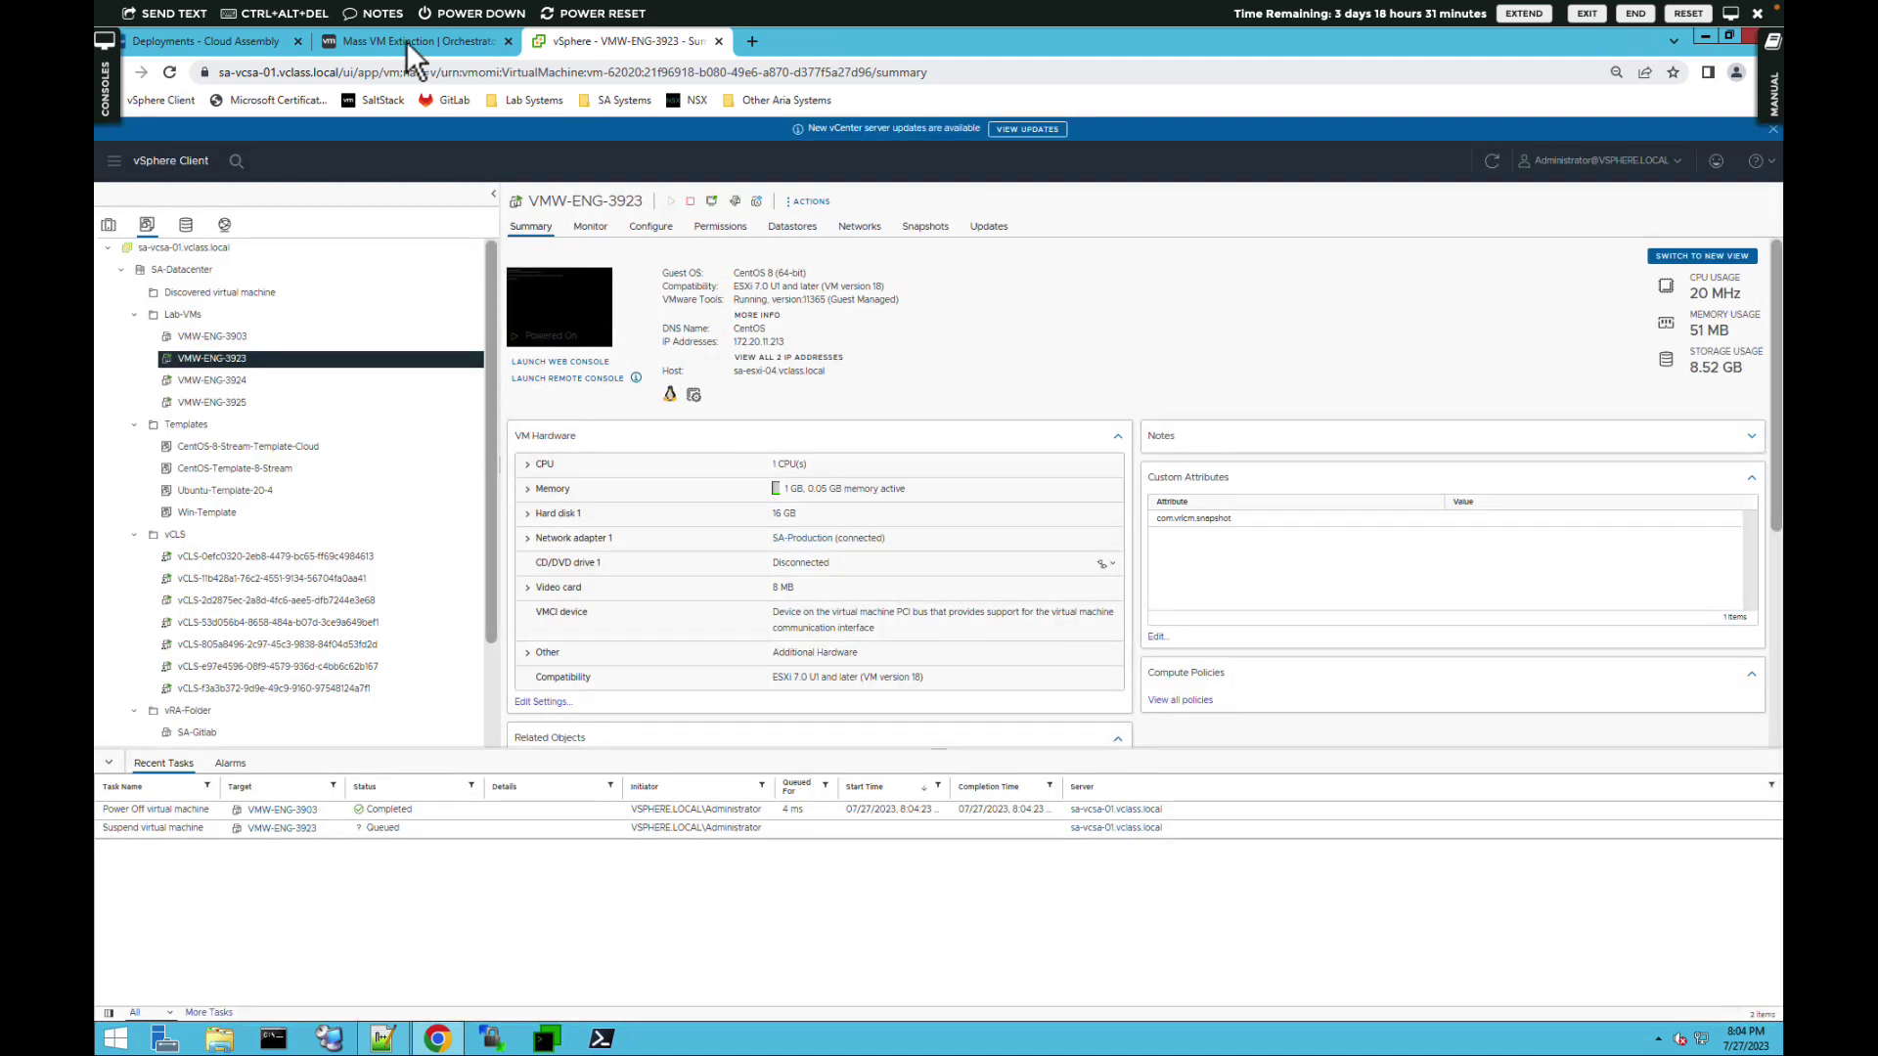
Switch back to Orchestrator and run Mass VM Extinction with SA-Datacenter's Lab-VMs folder as its vmFolder.
{"action": "left_click", "coordinate": [405, 41]}
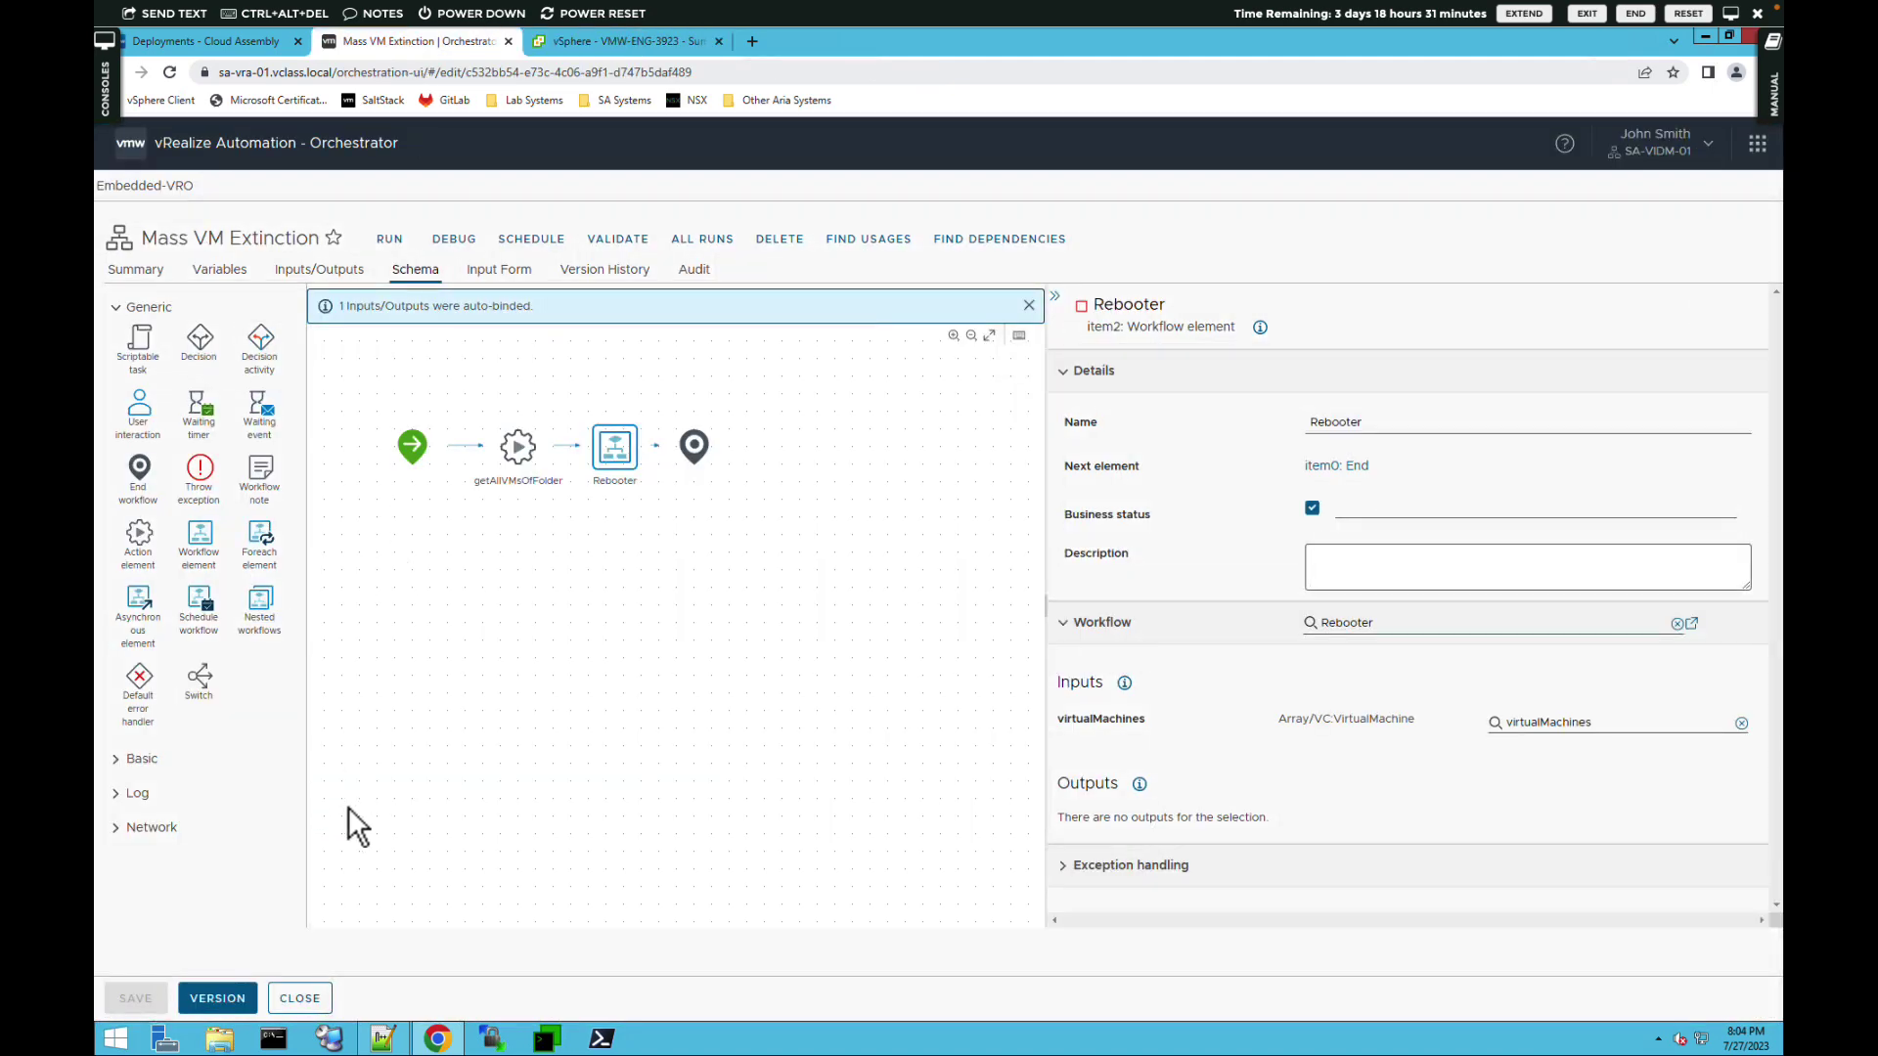
{"action": "left_click", "coordinate": [391, 247]}
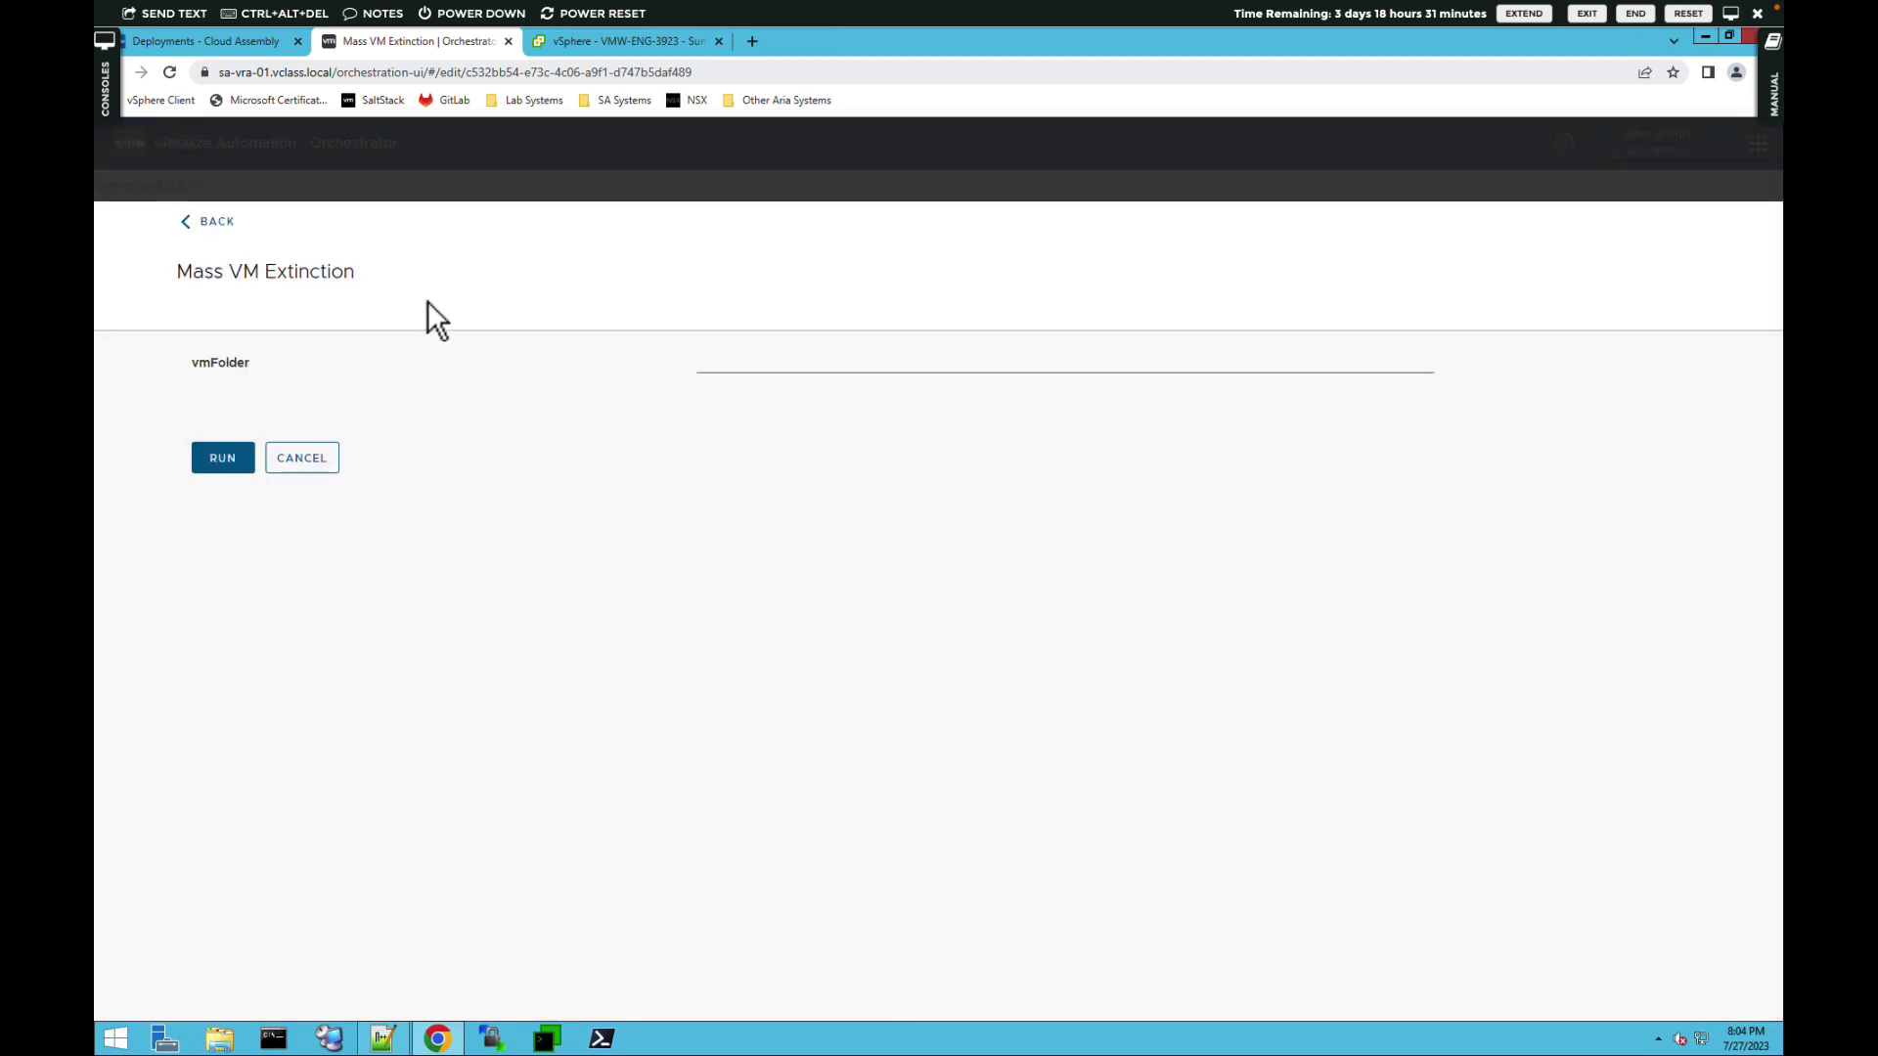
{"action": "left_click", "coordinate": [730, 366]}
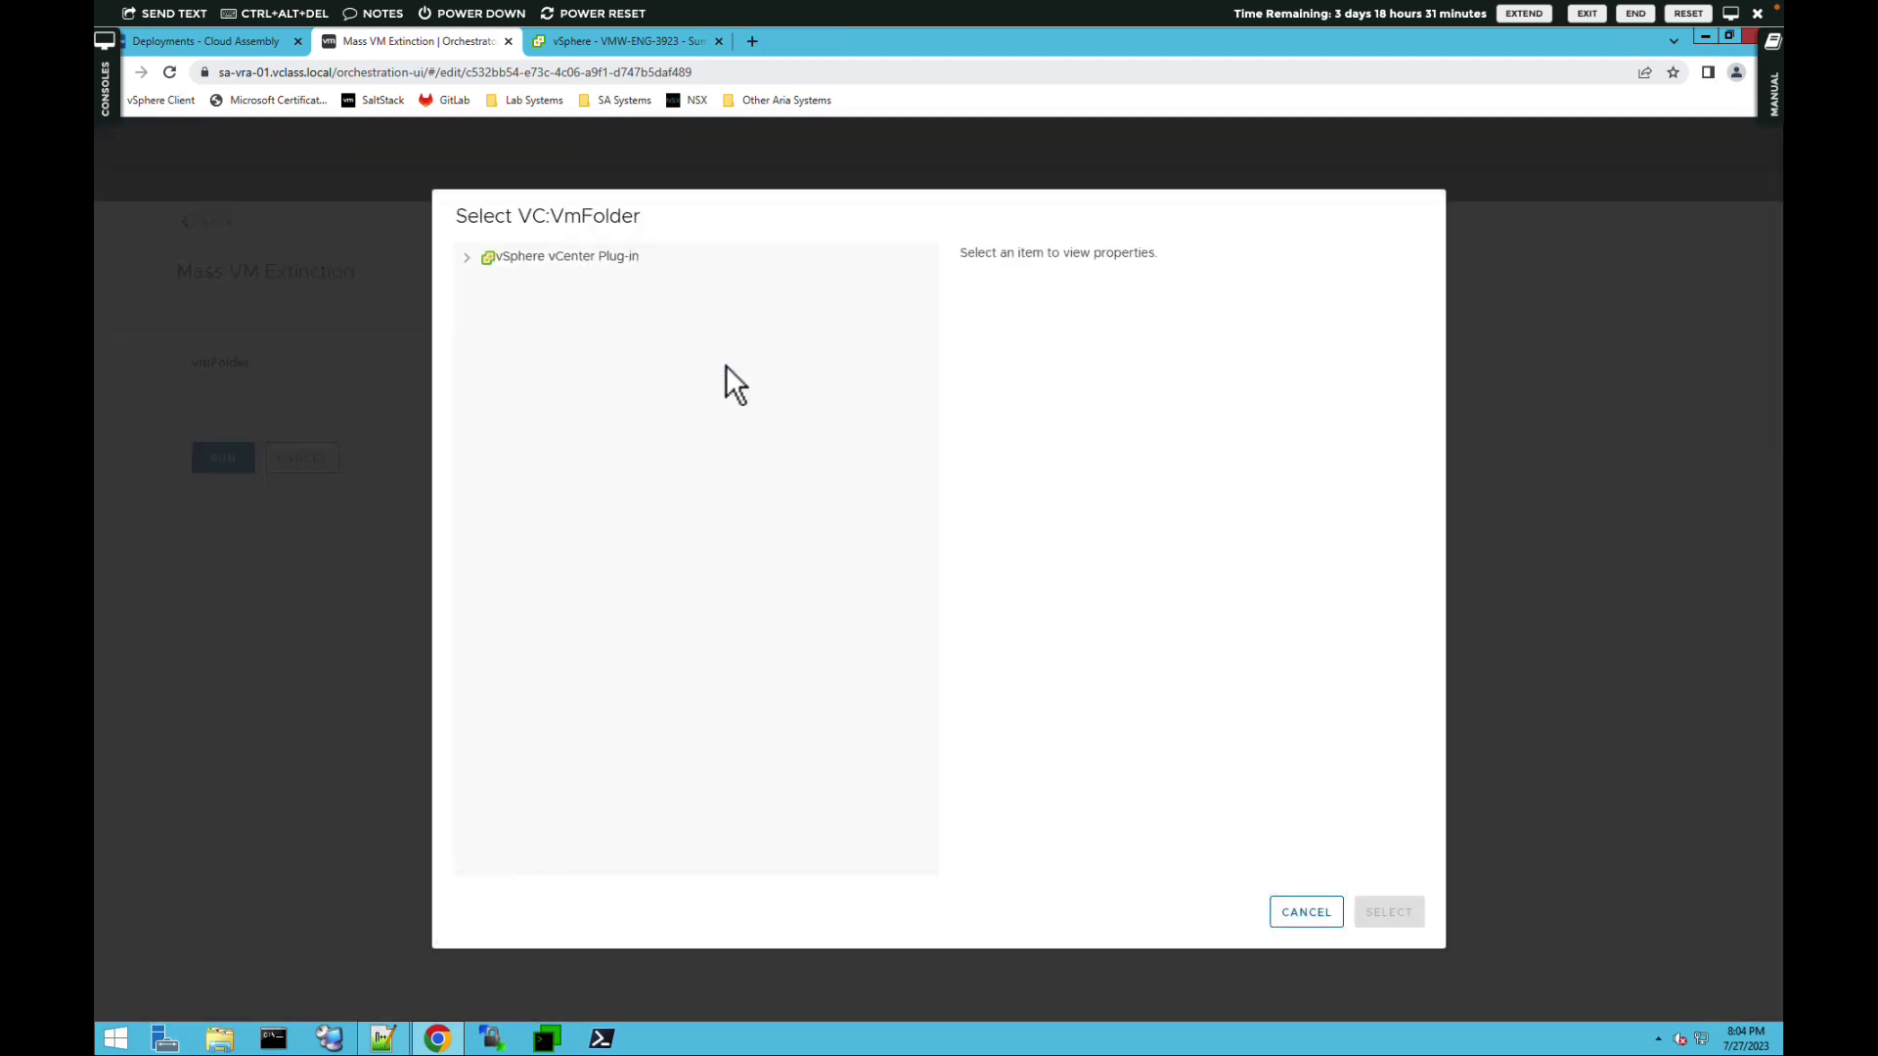
{"action": "left_click", "coordinate": [467, 257]}
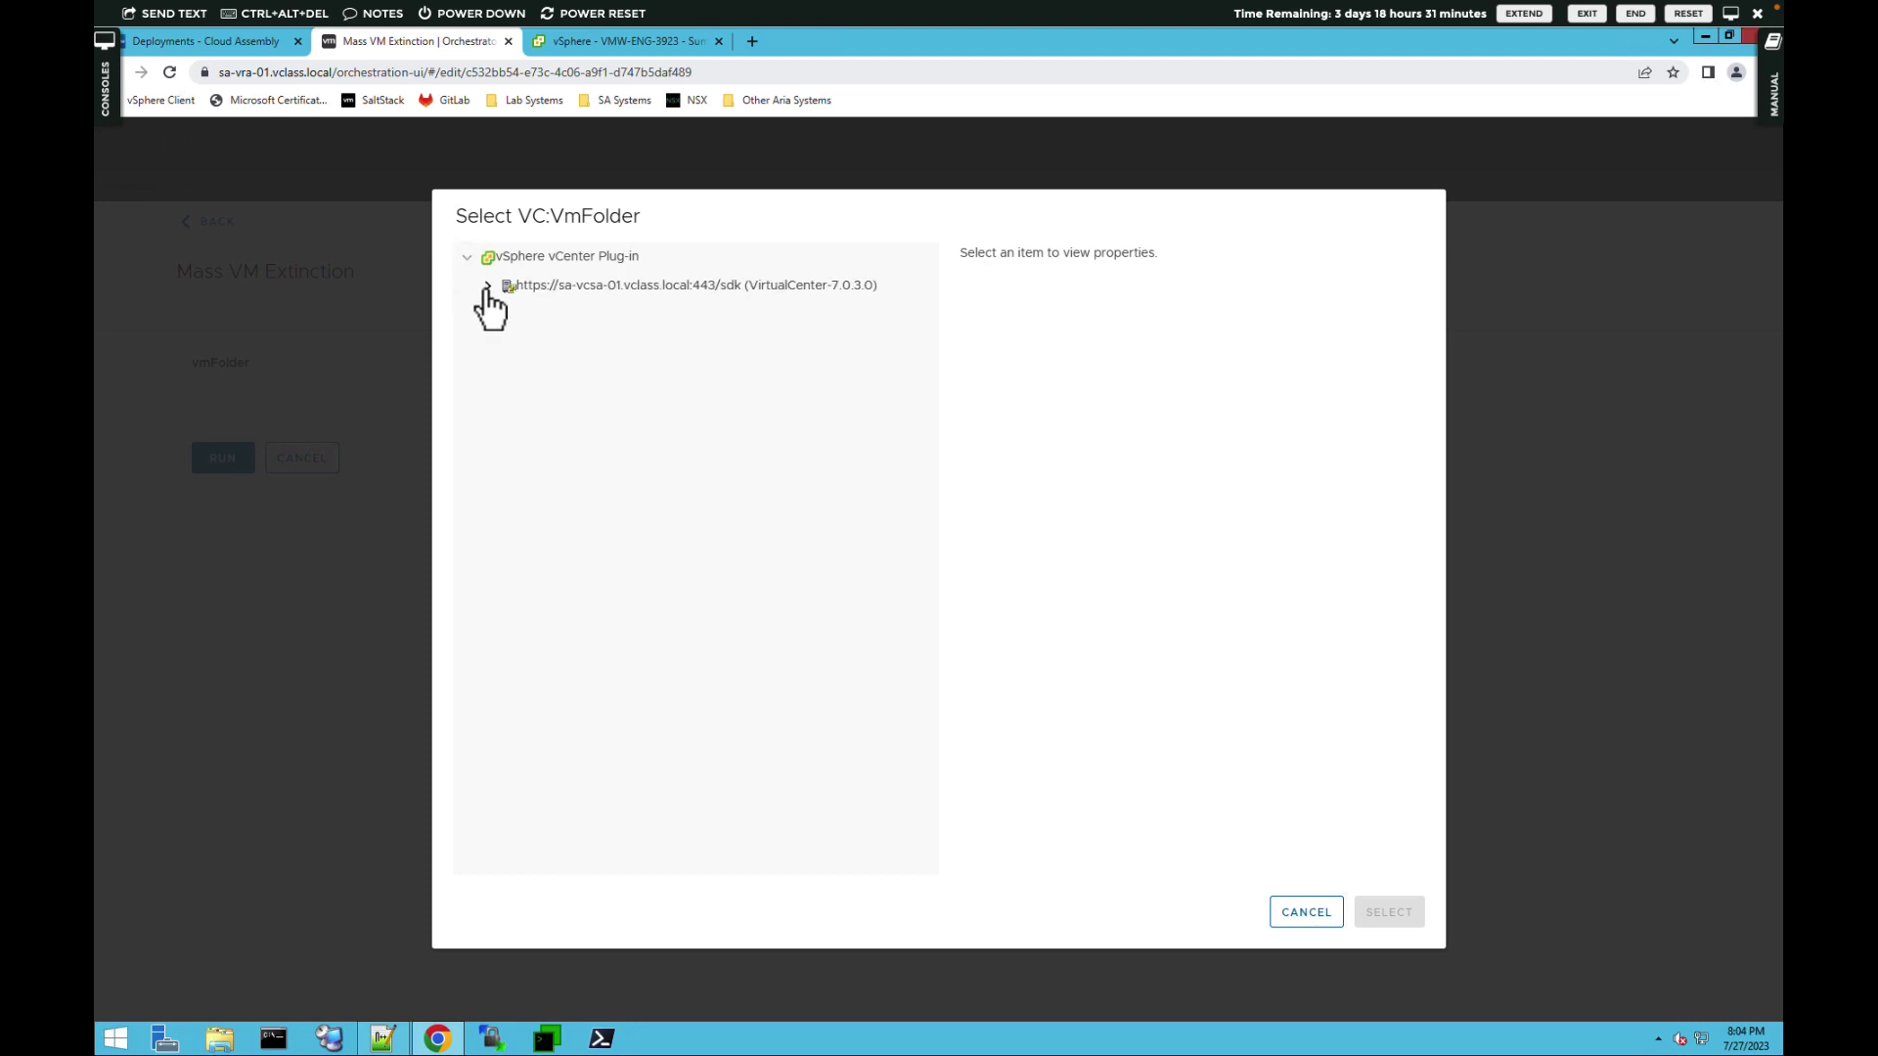
{"action": "left_click", "coordinate": [487, 286]}
{"action": "left_click", "coordinate": [508, 314]}
{"action": "left_click", "coordinate": [529, 343]}
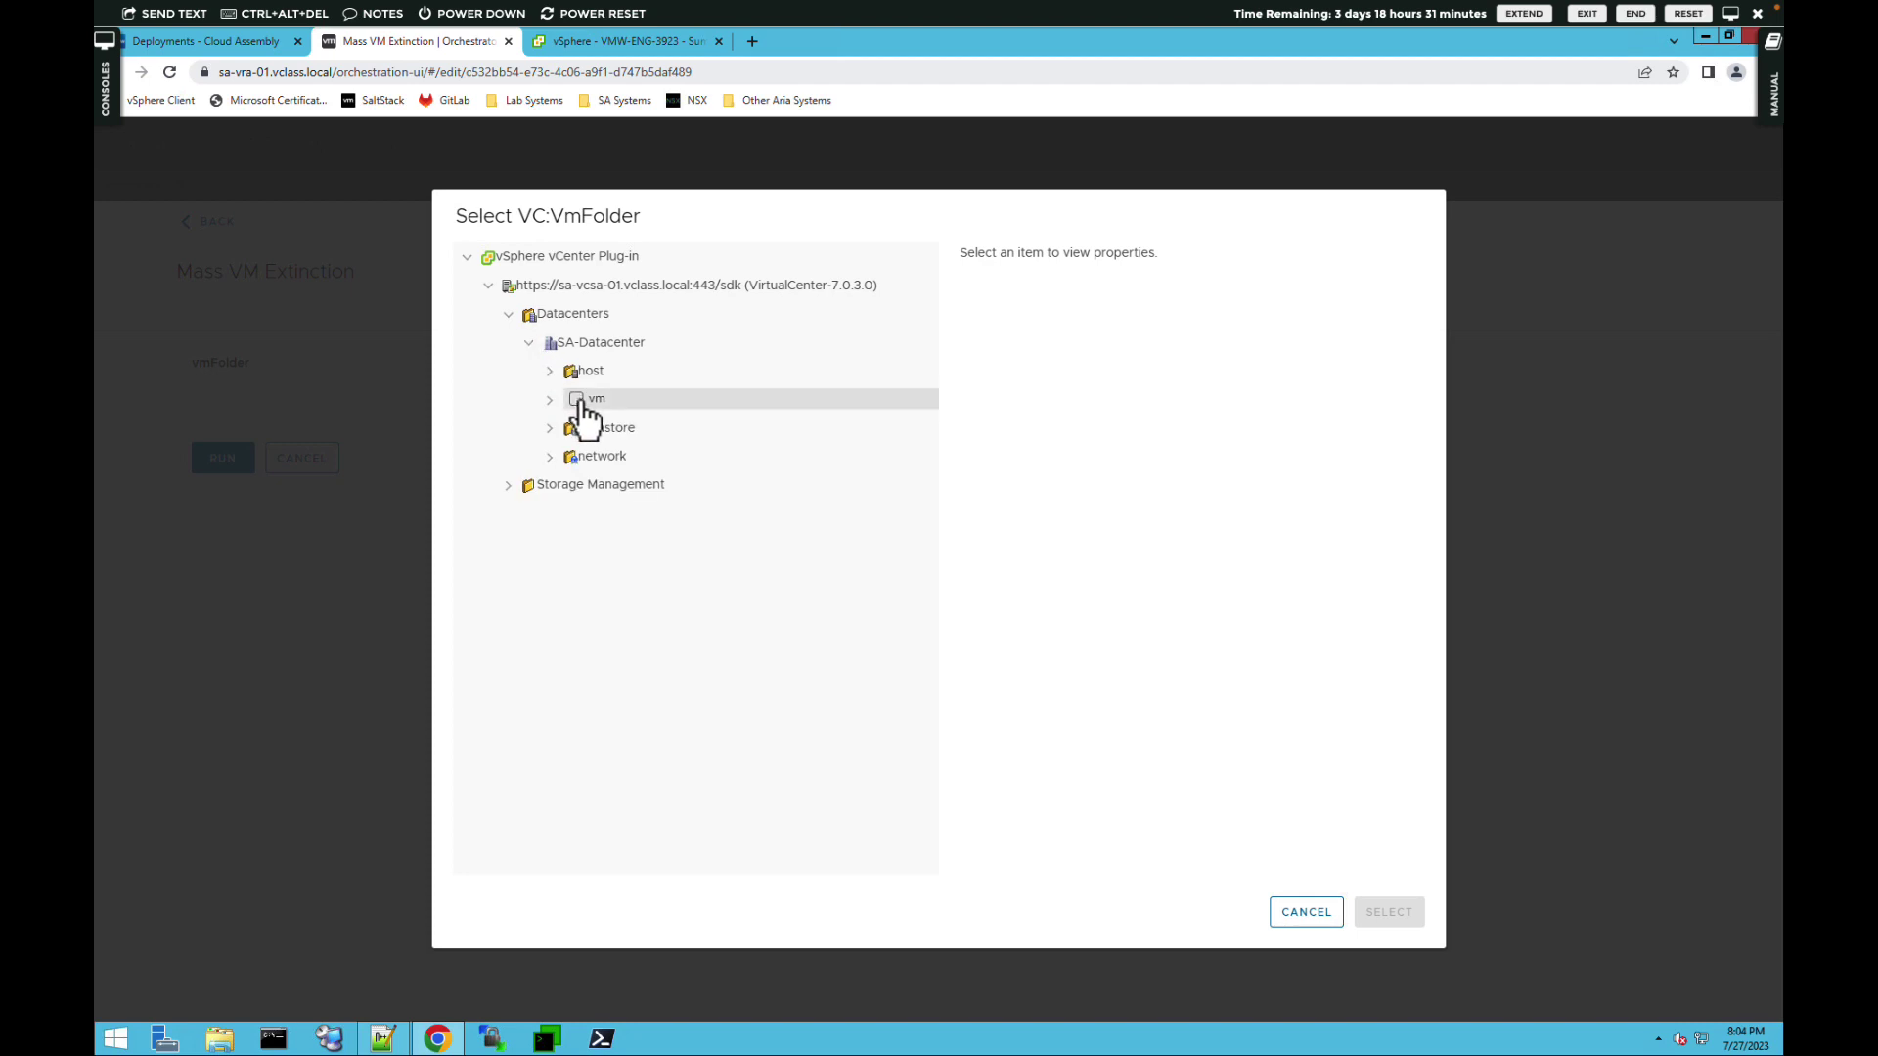
{"action": "left_click", "coordinate": [551, 399]}
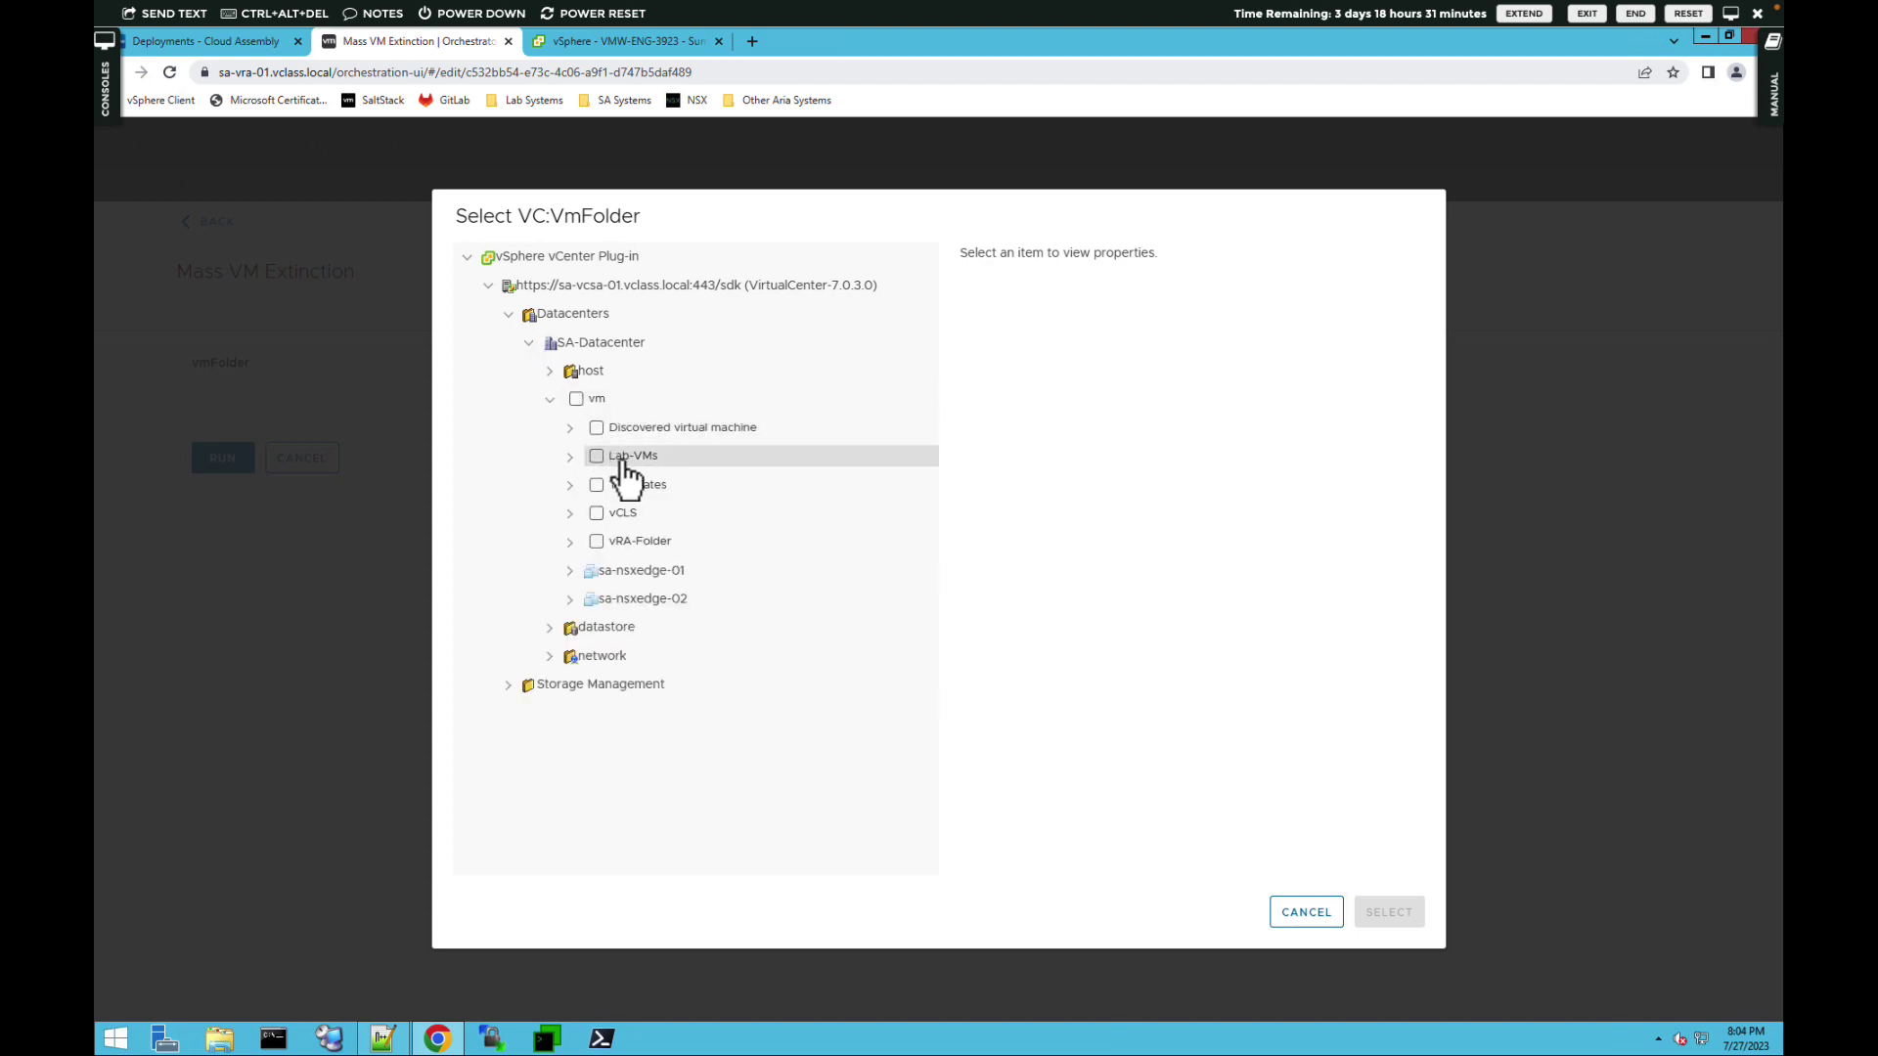
{"action": "left_click", "coordinate": [622, 462]}
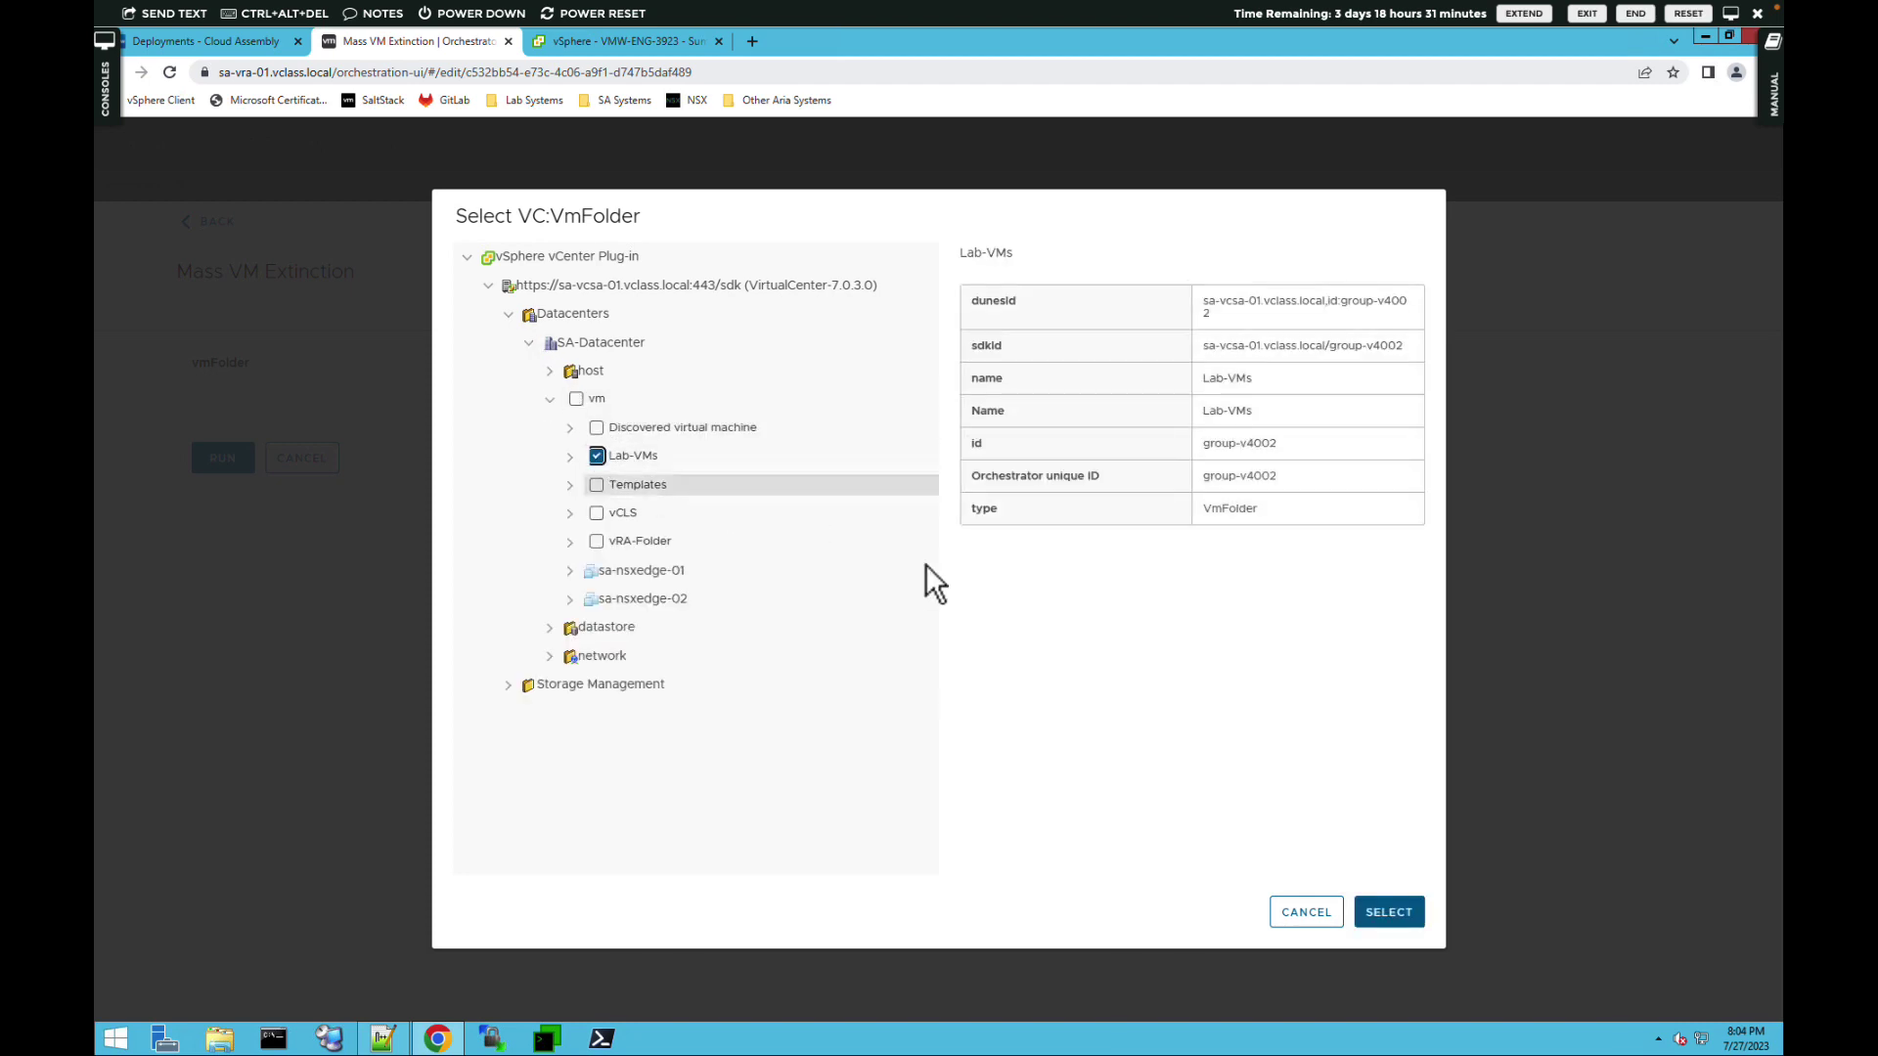
{"action": "left_click", "coordinate": [1382, 911]}
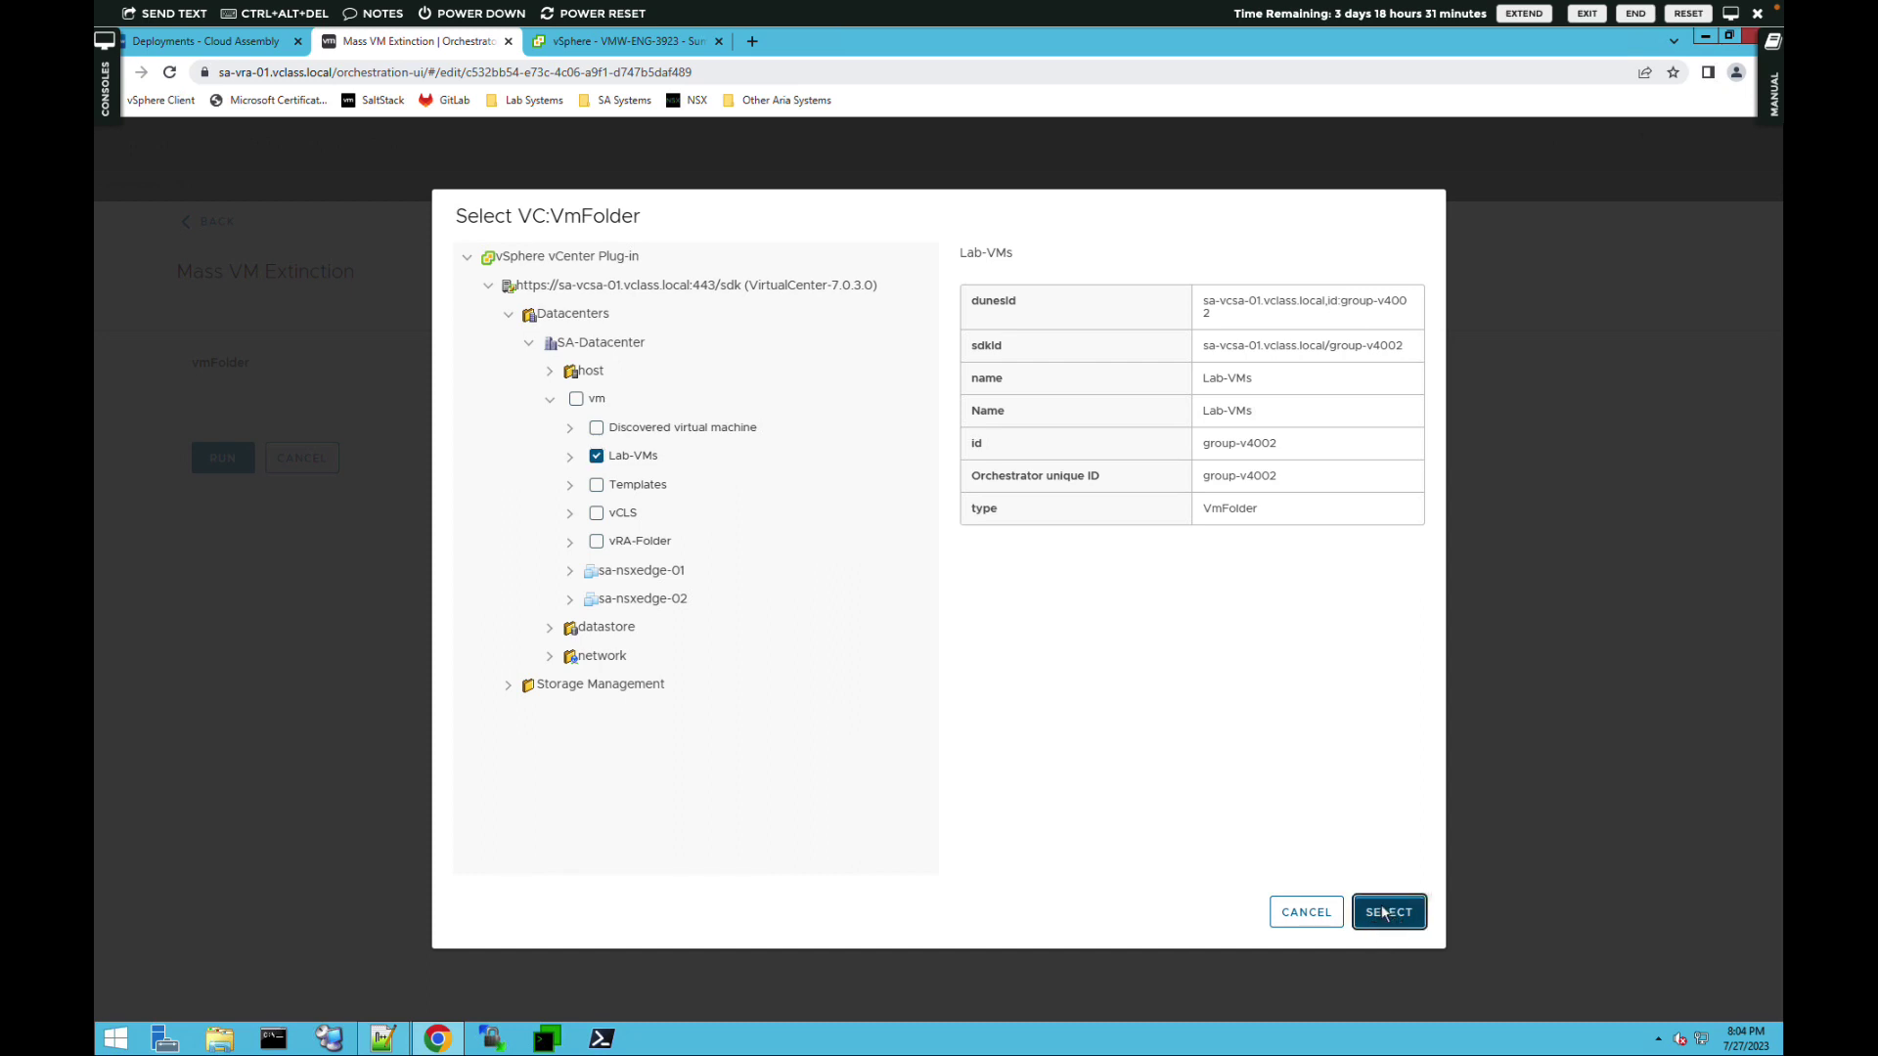
{"action": "left_click", "coordinate": [240, 468]}
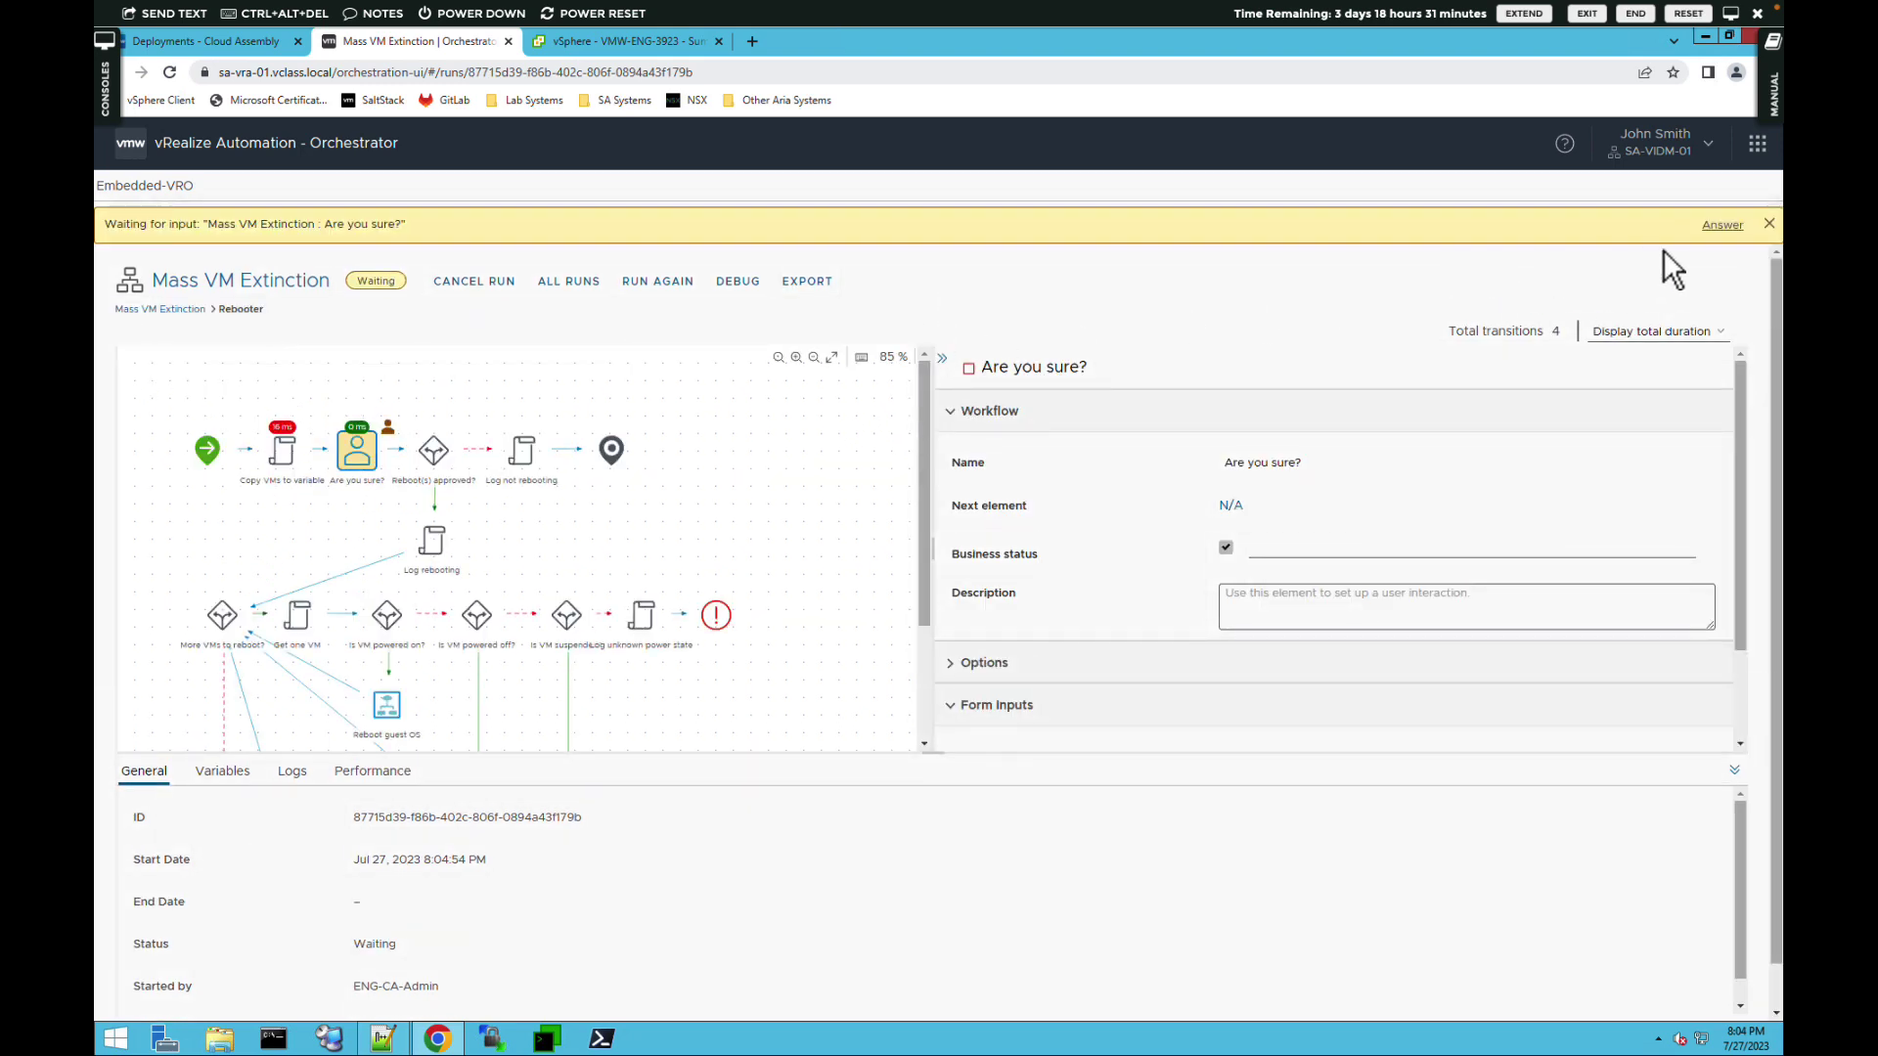
Answer the run's "Are you sure?" input request by approving the reboot.
{"action": "left_click", "coordinate": [1722, 225]}
{"action": "left_click", "coordinate": [814, 561]}
{"action": "left_click", "coordinate": [1227, 688]}
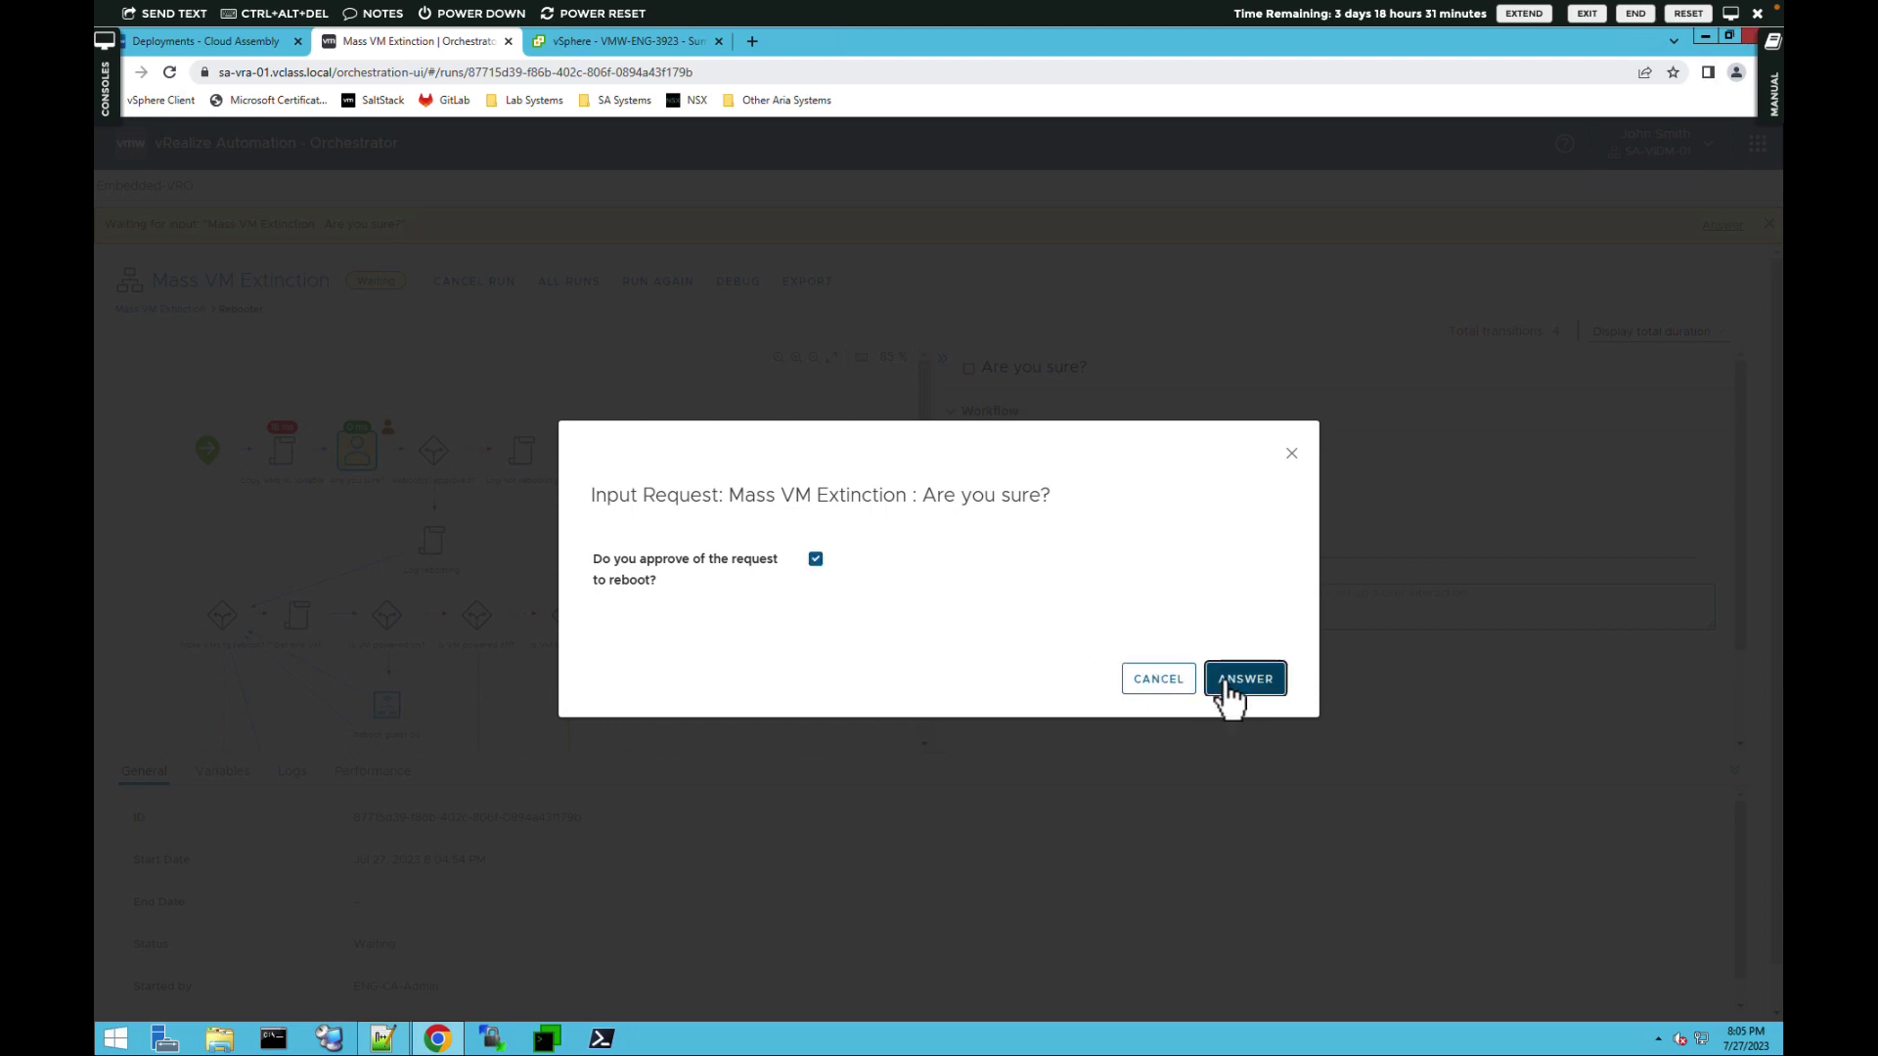